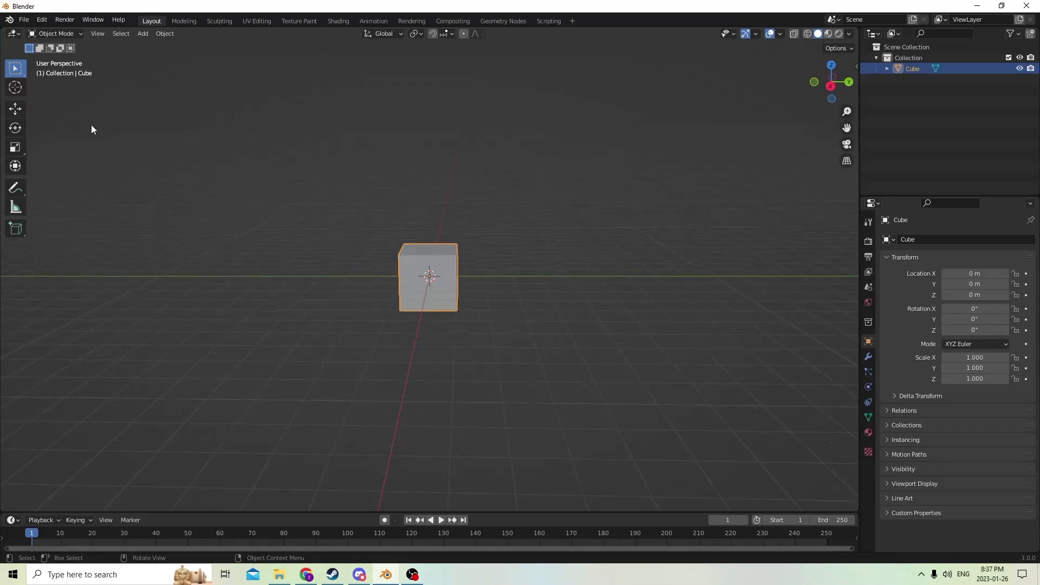
# Activate the Scale tool and try flattening the cube along its Z axis.
pyautogui.click(18, 148)
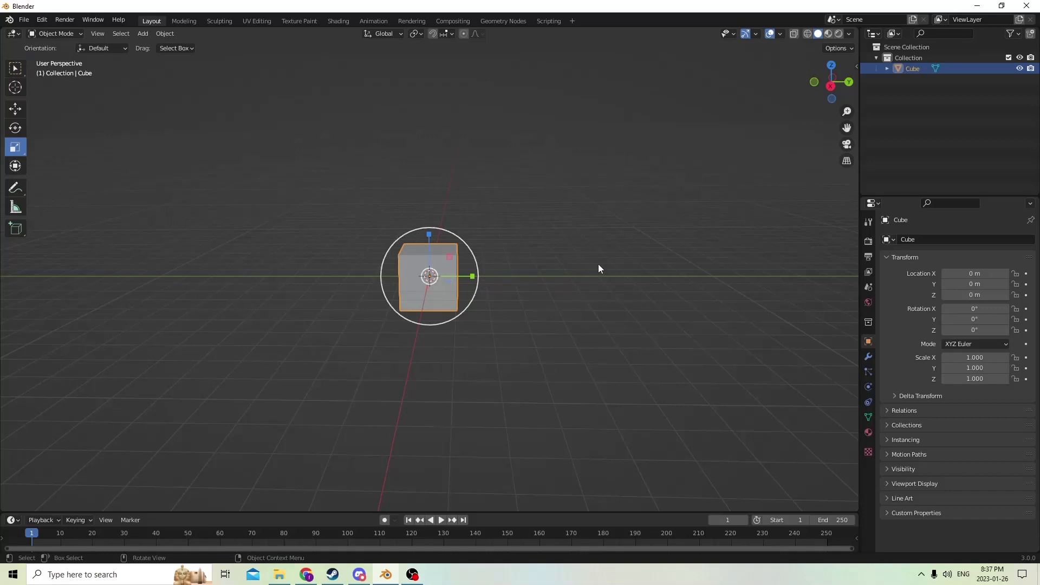
pyautogui.moveTo(599, 264); pyautogui.dragTo(430, 223, button='middle')
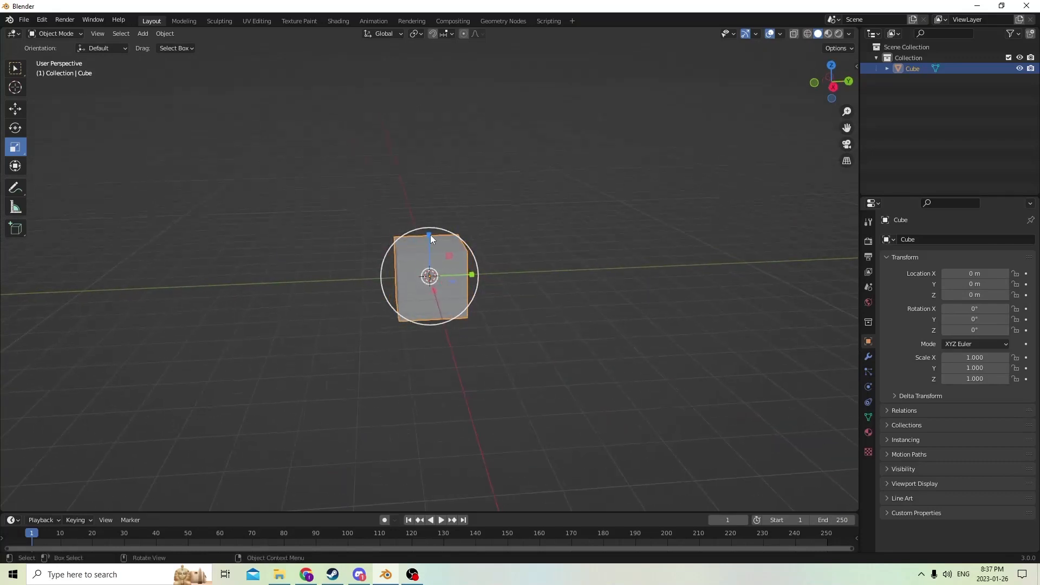
pyautogui.moveTo(430, 233); pyautogui.dragTo(431, 260)
pyautogui.rightClick(432, 260)
# Set the floor grid scale in the viewport overlays to 0.01.
pyautogui.click(782, 34)
pyautogui.click(756, 99)
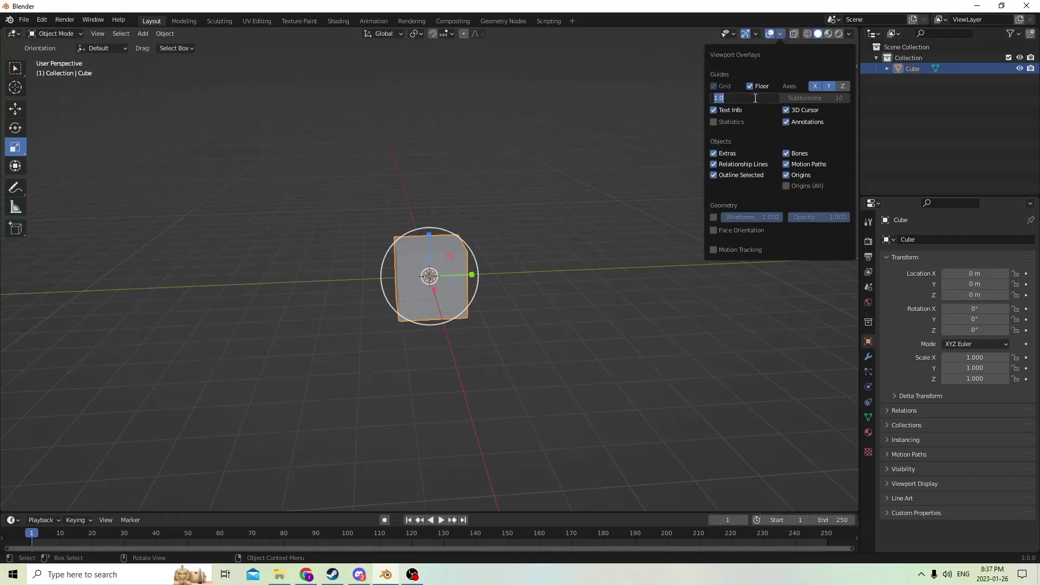
pyautogui.write('.01')
pyautogui.press('Return')
pyautogui.click(757, 34)
pyautogui.click(780, 34)
pyautogui.click(828, 34)
pyautogui.click(819, 34)
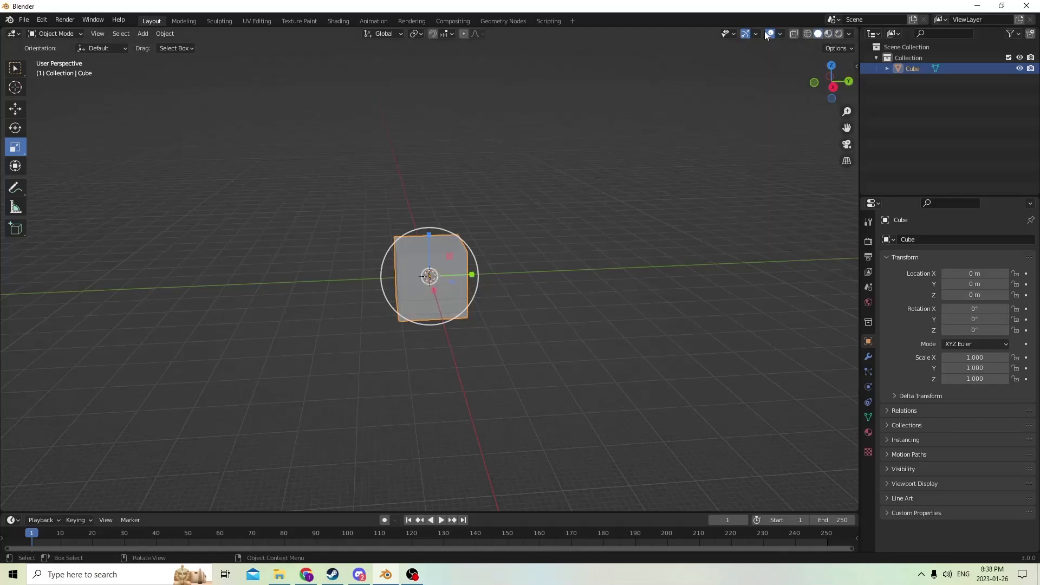
# Set the transform orientation to Local and the scene's unit scale to 0.01.
pyautogui.click(395, 33)
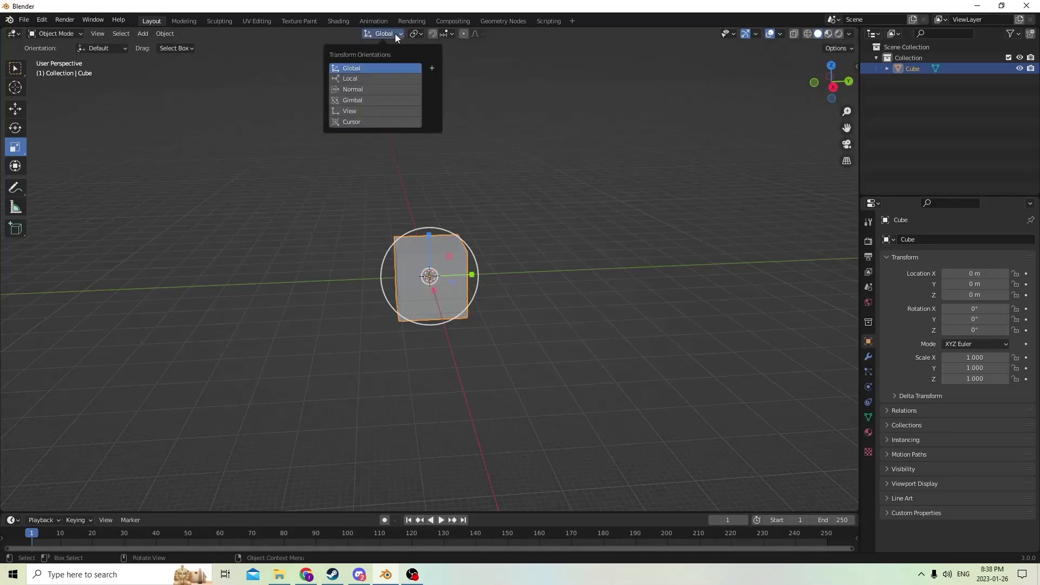
pyautogui.click(369, 79)
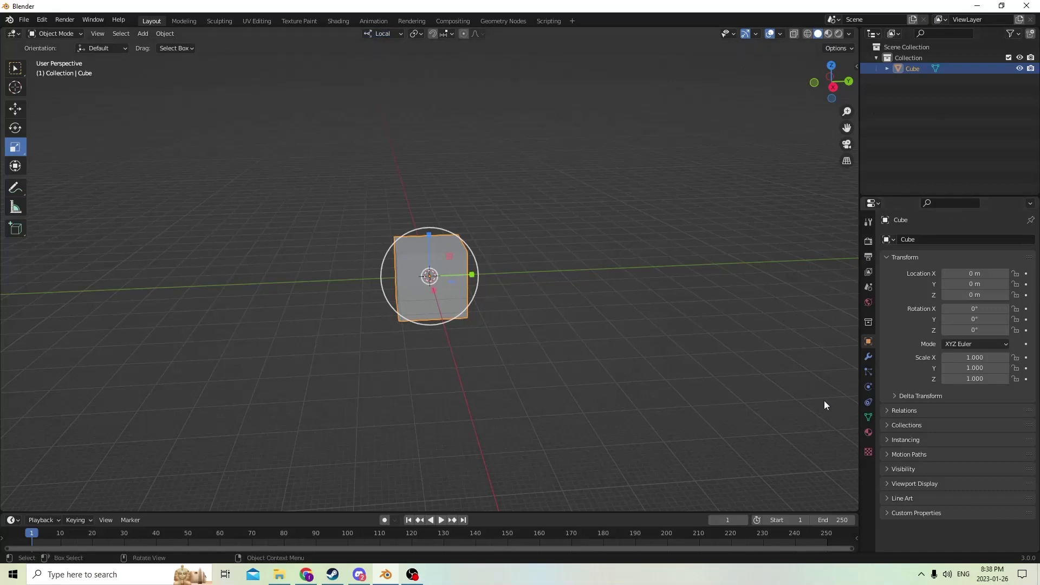
pyautogui.click(869, 287)
pyautogui.click(899, 300)
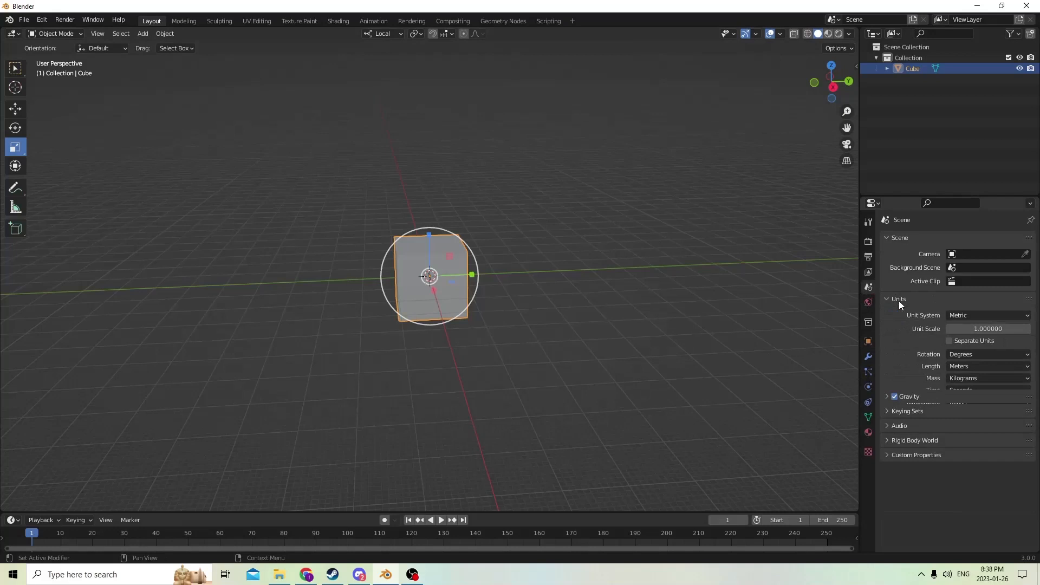
pyautogui.click(979, 329)
pyautogui.write('.01')
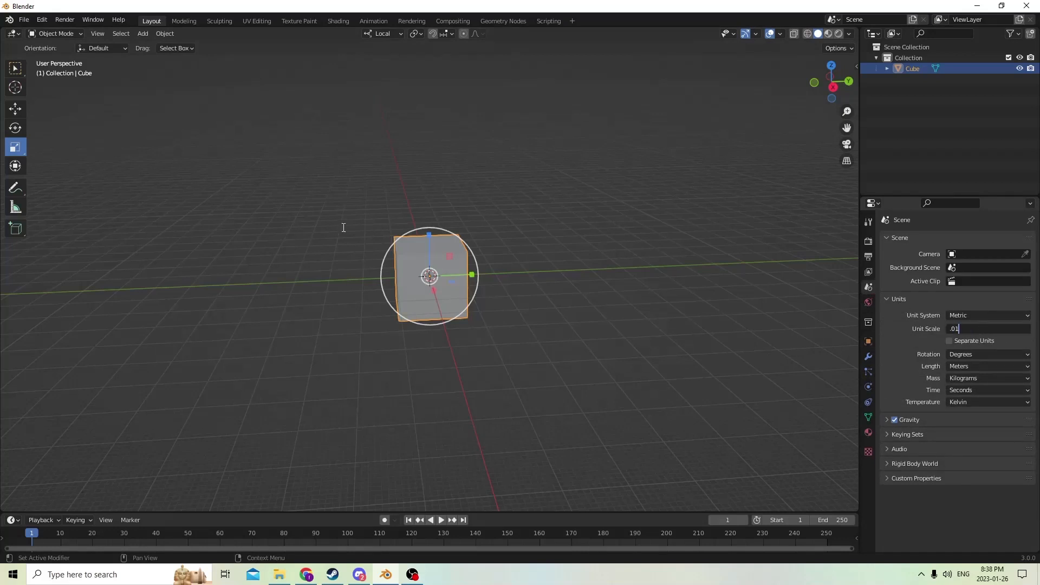
pyautogui.press('Return')
pyautogui.moveTo(452, 161); pyautogui.dragTo(410, 164, button='middle')
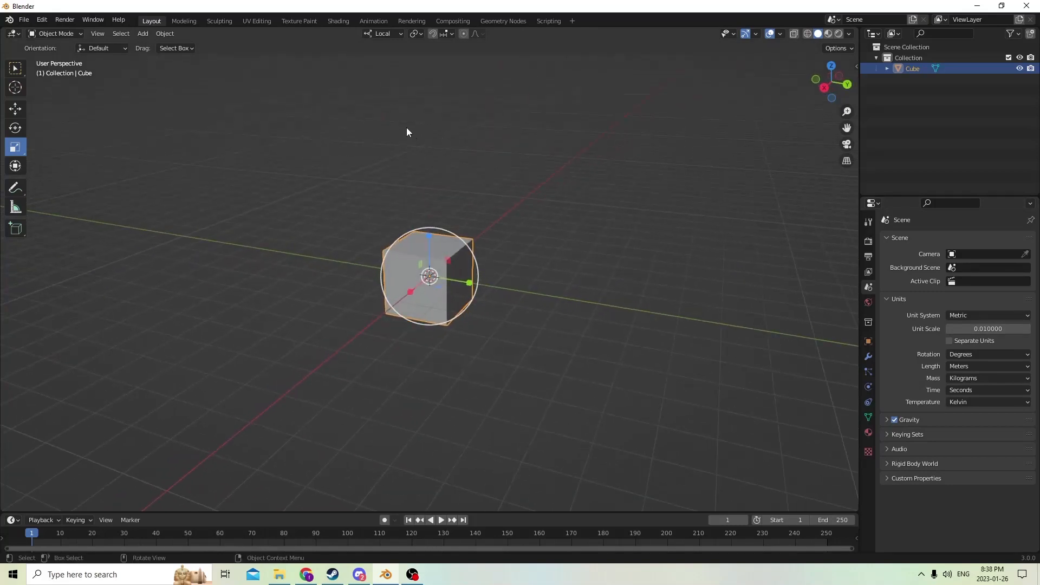
pyautogui.moveTo(407, 130); pyautogui.dragTo(441, 130, button='middle')
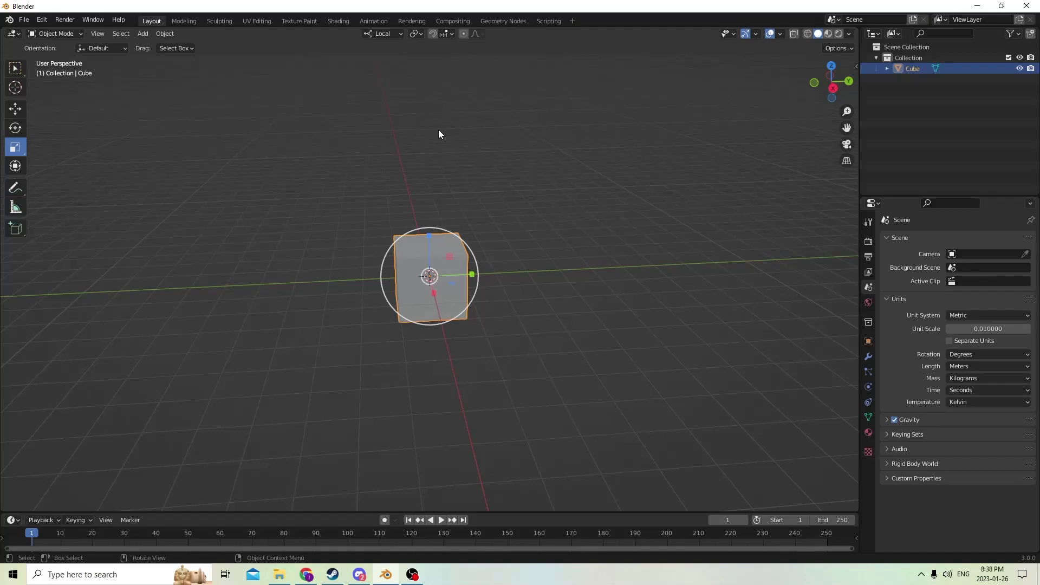
pyautogui.moveTo(420, 128); pyautogui.dragTo(371, 144, button='middle')
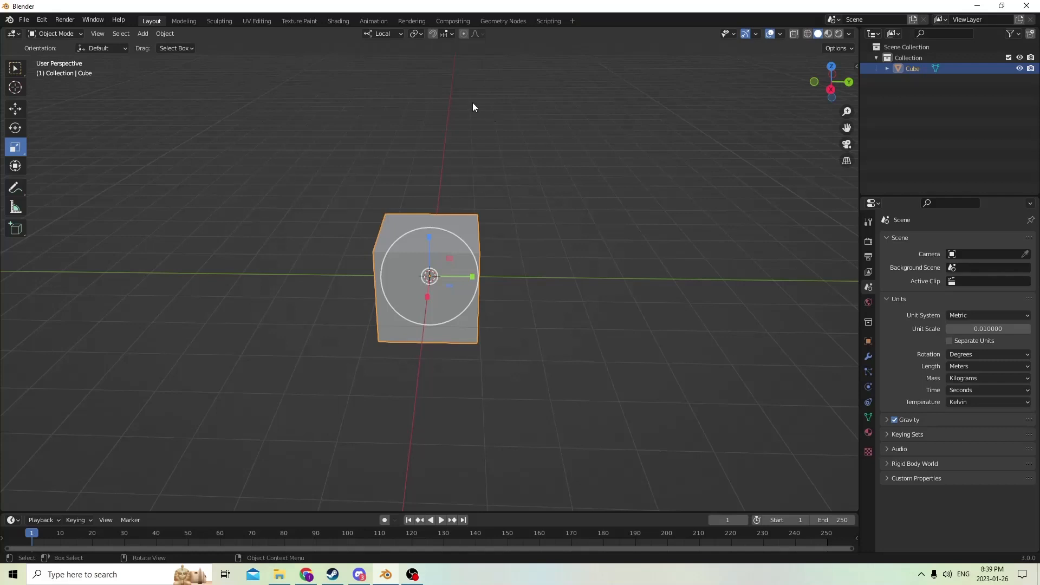
pyautogui.moveTo(543, 265); pyautogui.dragTo(687, 282, button='middle')
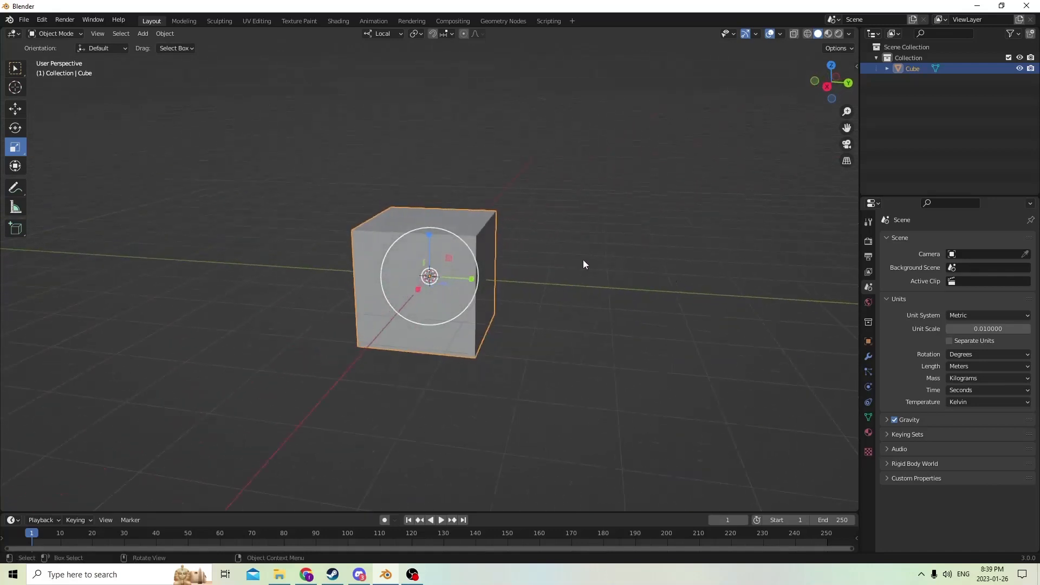
pyautogui.moveTo(583, 265); pyautogui.dragTo(622, 293, button='middle')
pyautogui.press('s')
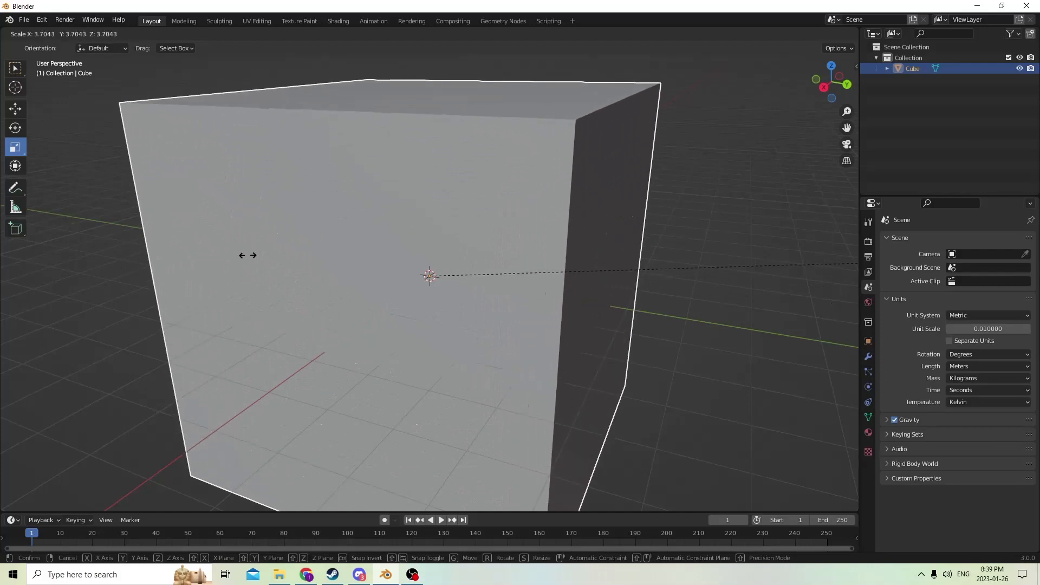
pyautogui.press('Escape')
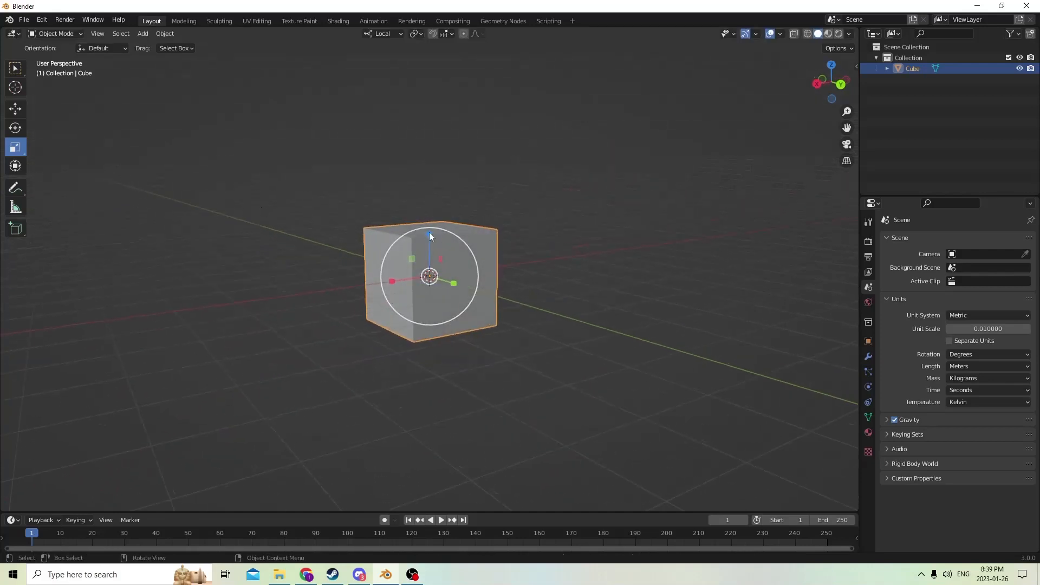
# Flatten and enlarge the cube into a thin square slab scaled about 4.517 in X and Y and 0.054 in Z.
pyautogui.moveTo(429, 232); pyautogui.dragTo(430, 276)
pyautogui.moveTo(395, 257); pyautogui.dragTo(452, 225, button='middle')
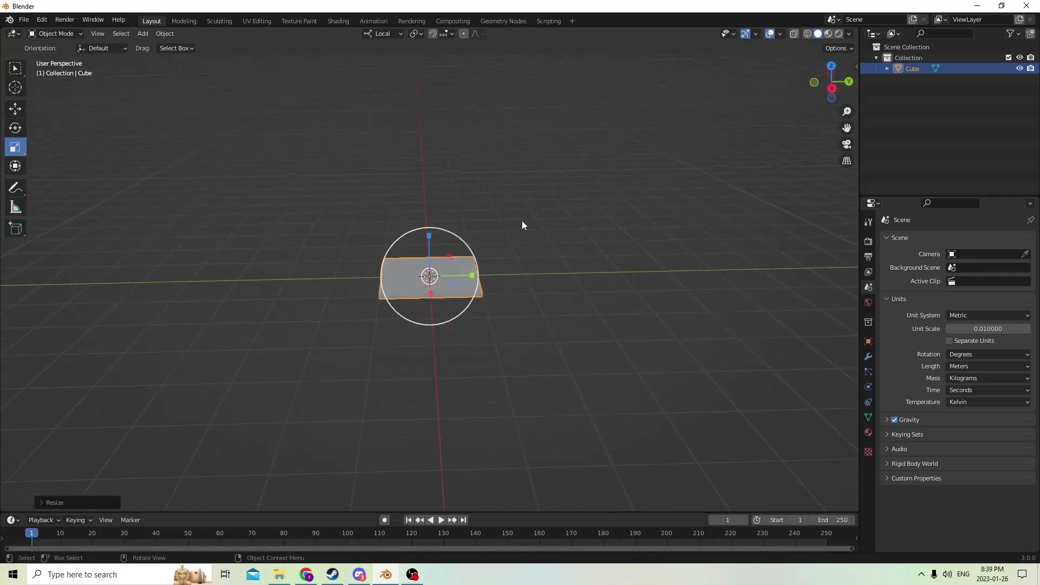
pyautogui.press('s')
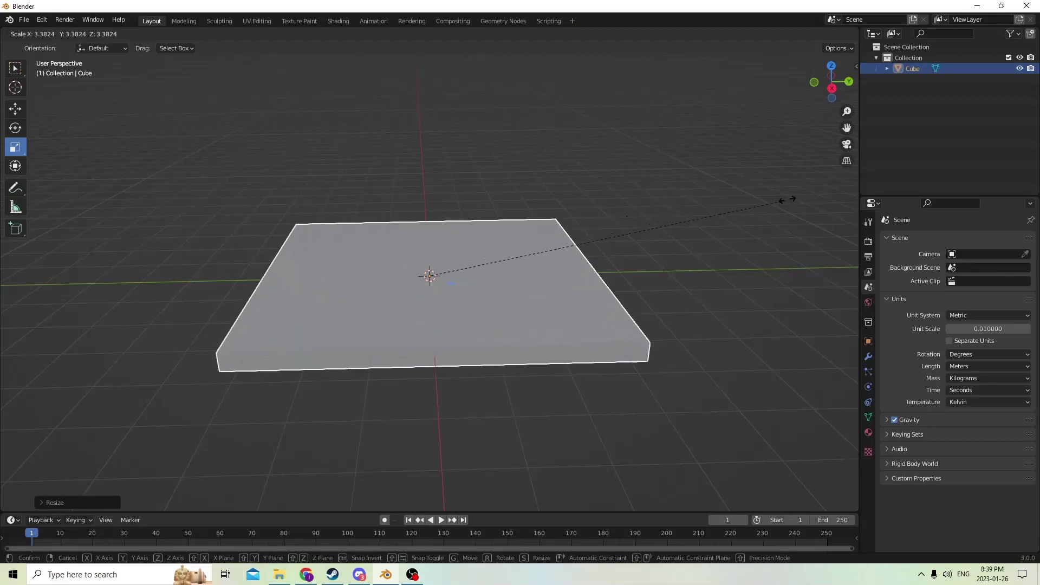
pyautogui.click(756, 197)
pyautogui.moveTo(429, 236)
pyautogui.mouseDown()
pyautogui.moveTo(432, 266)
pyautogui.moveTo(430, 242)
pyautogui.mouseUp()
pyautogui.moveTo(431, 242); pyautogui.dragTo(508, 263, button='middle')
pyautogui.press('s')
pyautogui.click(666, 271)
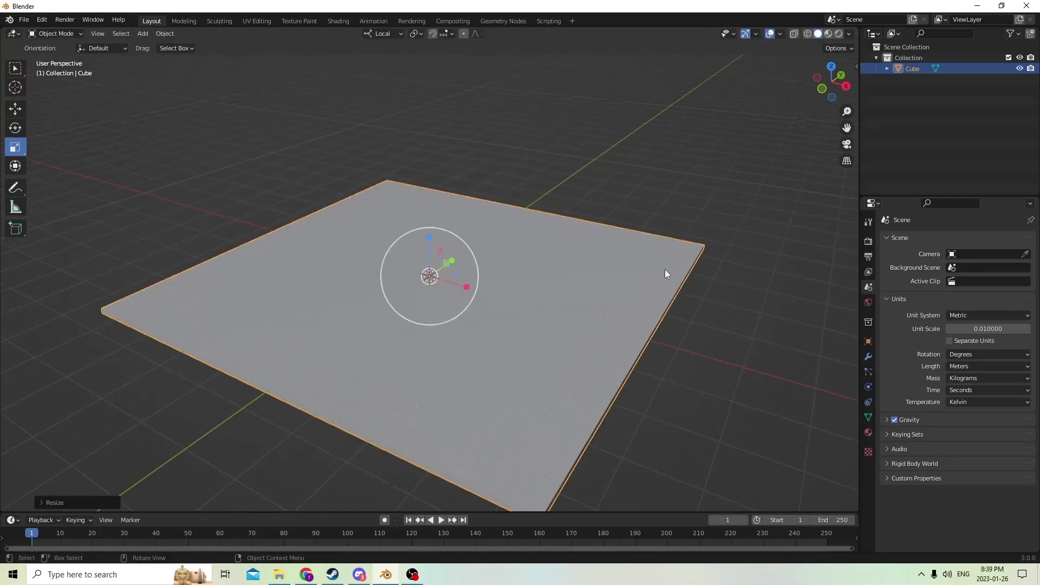
pyautogui.moveTo(665, 268); pyautogui.dragTo(390, 268, button='middle')
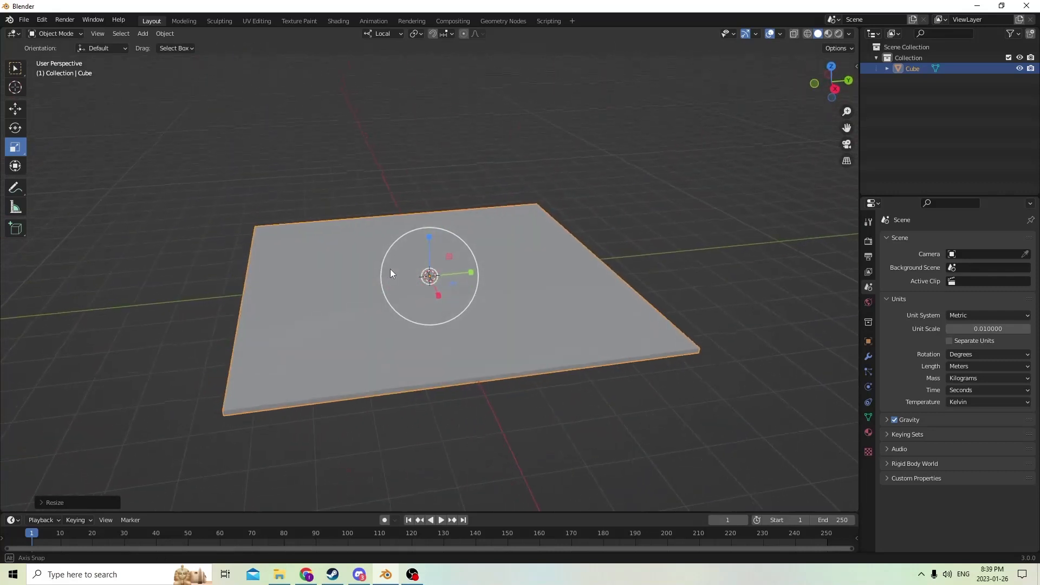
# Set the slab's Z scale to 0.6 in its object transform values.
pyautogui.click(869, 342)
pyautogui.moveTo(774, 285); pyautogui.dragTo(722, 282, button='middle')
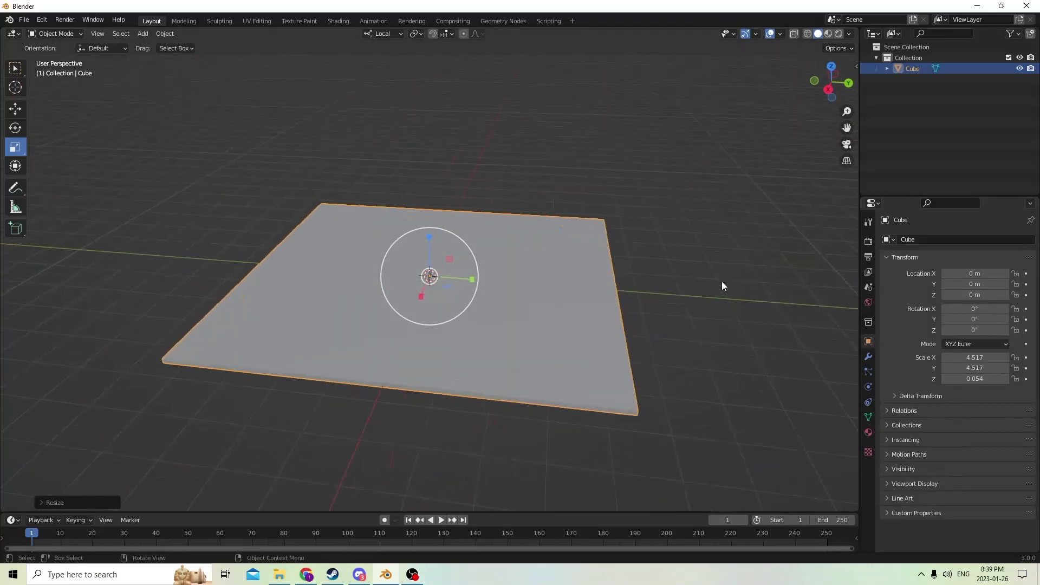
pyautogui.click(974, 380)
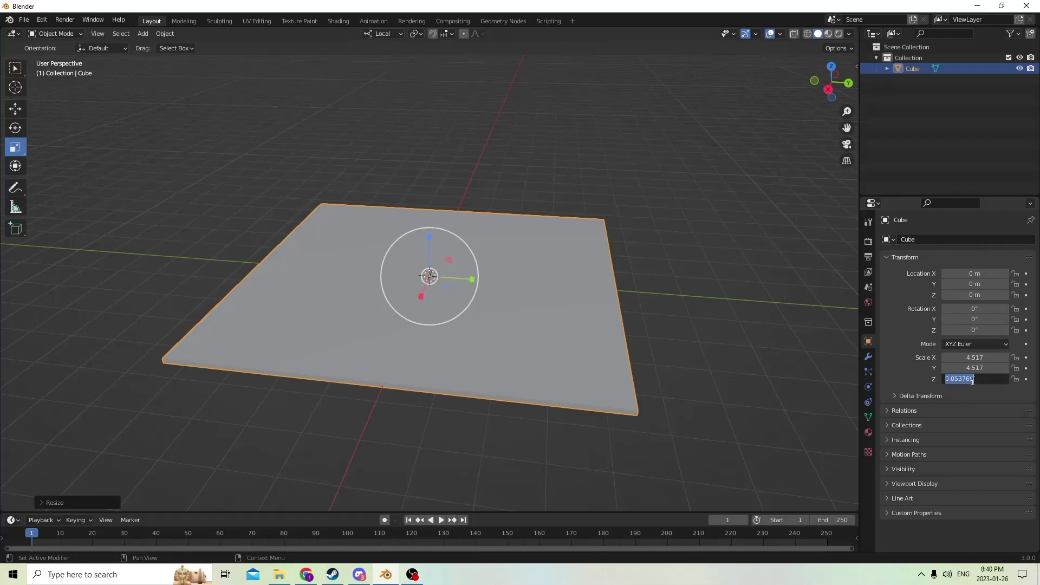
pyautogui.write('0.6')
pyautogui.press('Return')
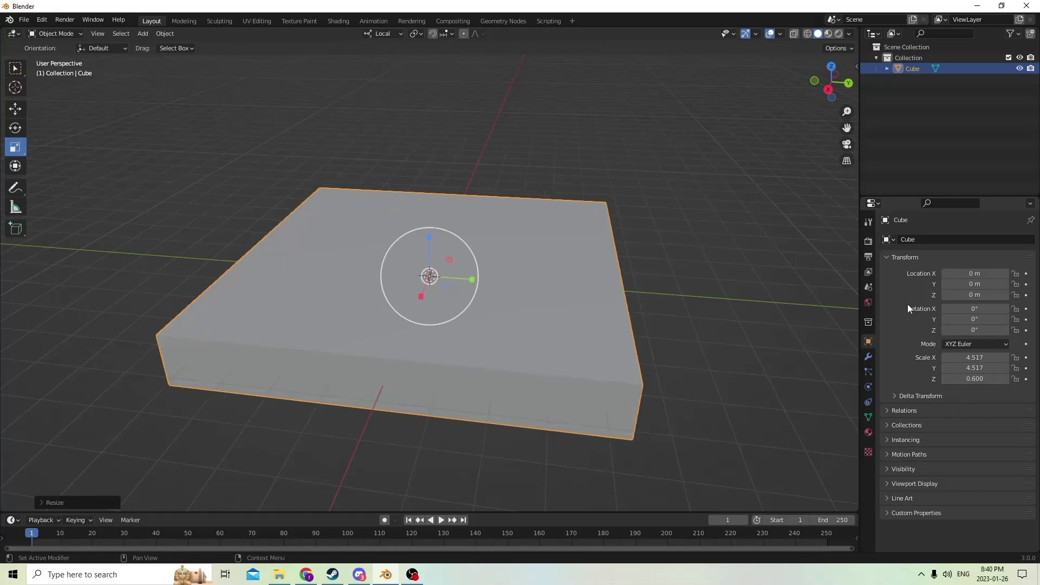
pyautogui.moveTo(564, 341); pyautogui.dragTo(579, 296, button='middle')
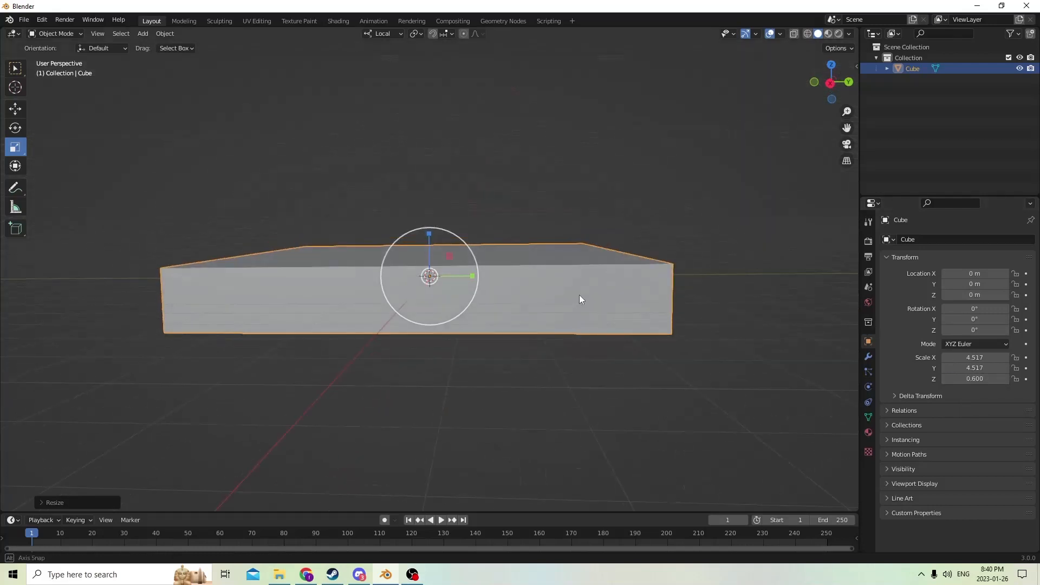
# Set the slab's Z scale to 0.06.
pyautogui.click(981, 378)
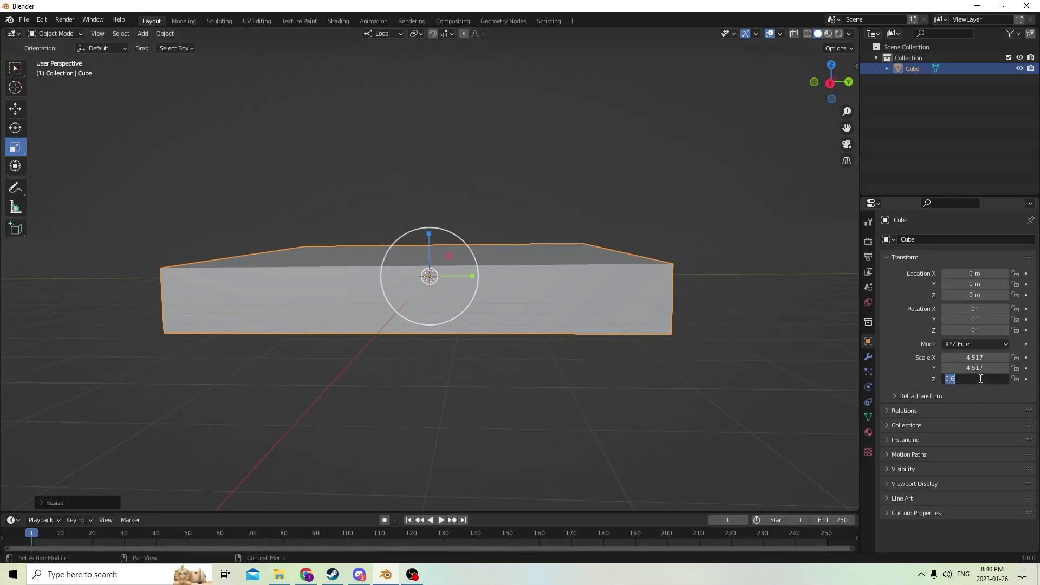
pyautogui.write('0.05')
pyautogui.press('Return')
pyautogui.moveTo(747, 313); pyautogui.dragTo(380, 302, button='middle')
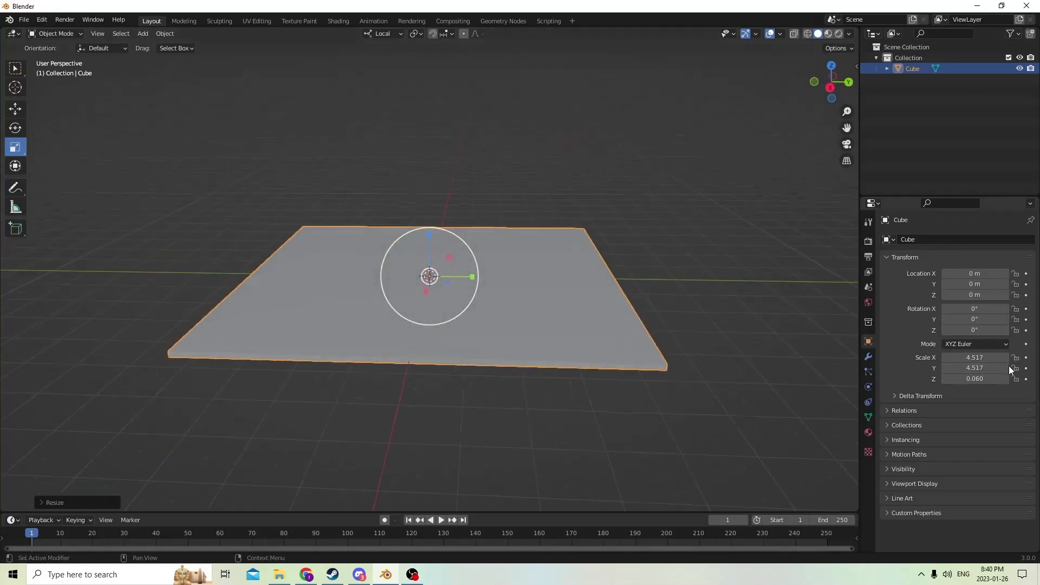
# Set the slab's Y and X scale to 4.5 each.
pyautogui.click(976, 369)
pyautogui.write('4.5')
pyautogui.press('Return')
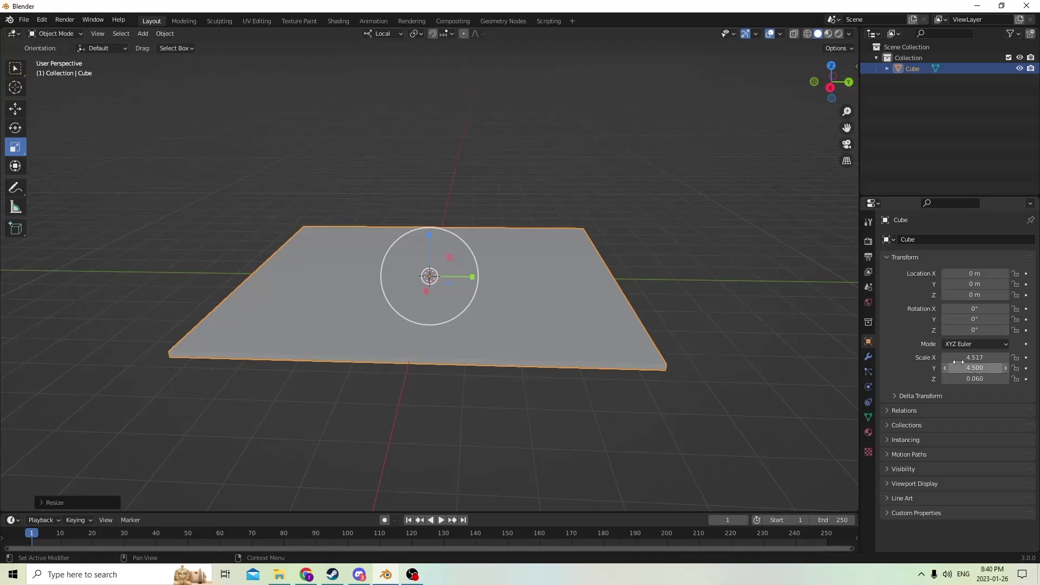
pyautogui.click(960, 359)
pyautogui.write('4.5')
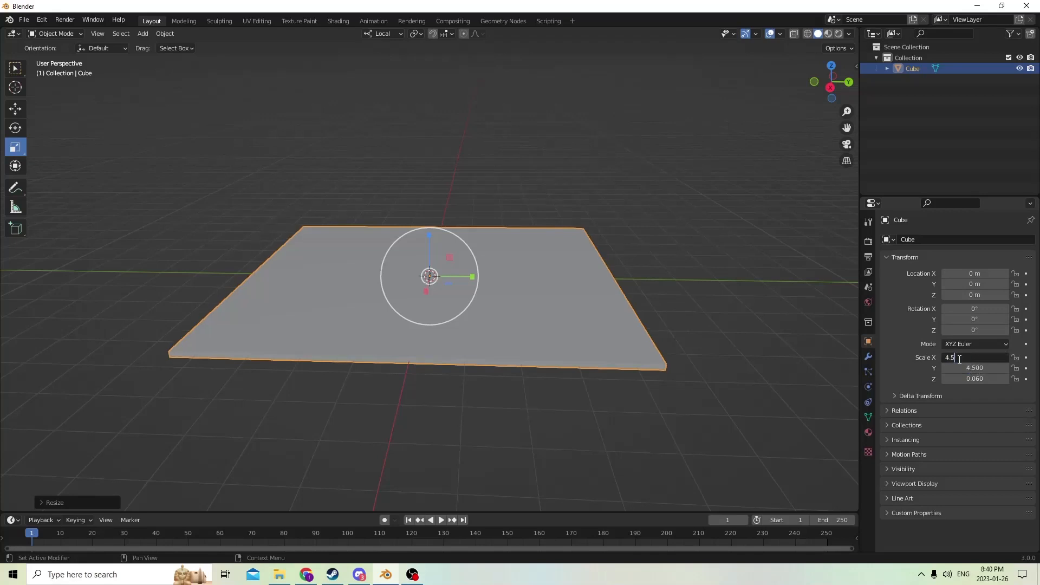
pyautogui.press('Return')
pyautogui.moveTo(579, 205); pyautogui.dragTo(435, 245, button='middle')
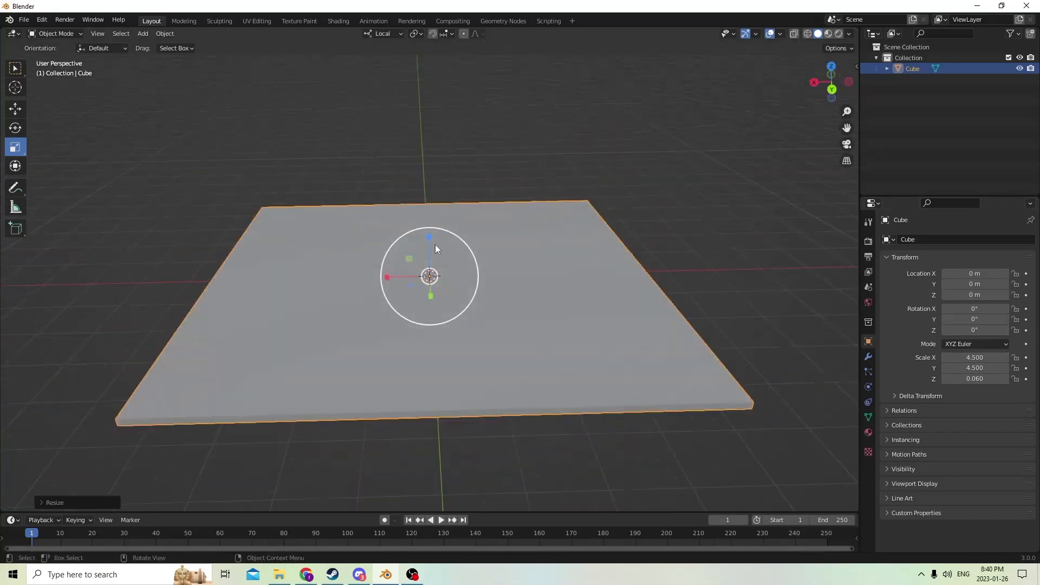
# Duplicate the floor slab, leaving the copy at the original's position.
pyautogui.click(15, 108)
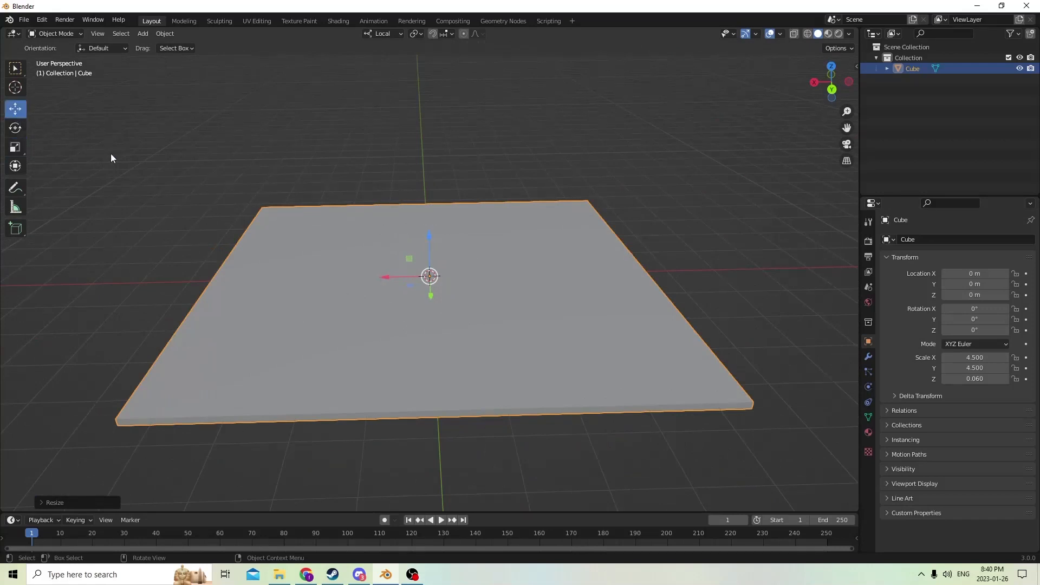
pyautogui.hotkey('shift', 'd')
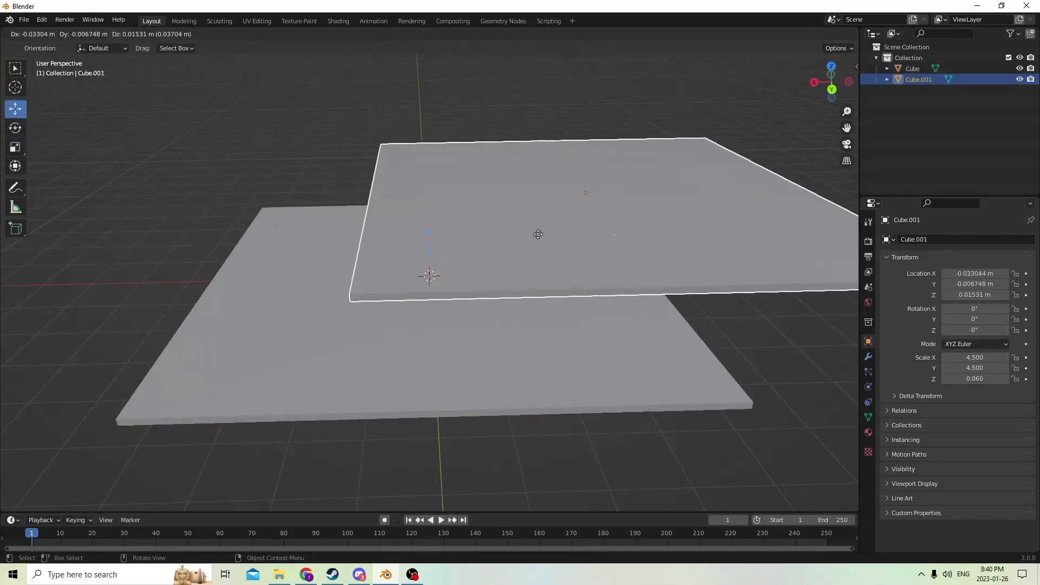
pyautogui.rightClick(505, 267)
pyautogui.moveTo(458, 246); pyautogui.dragTo(440, 245, button='middle')
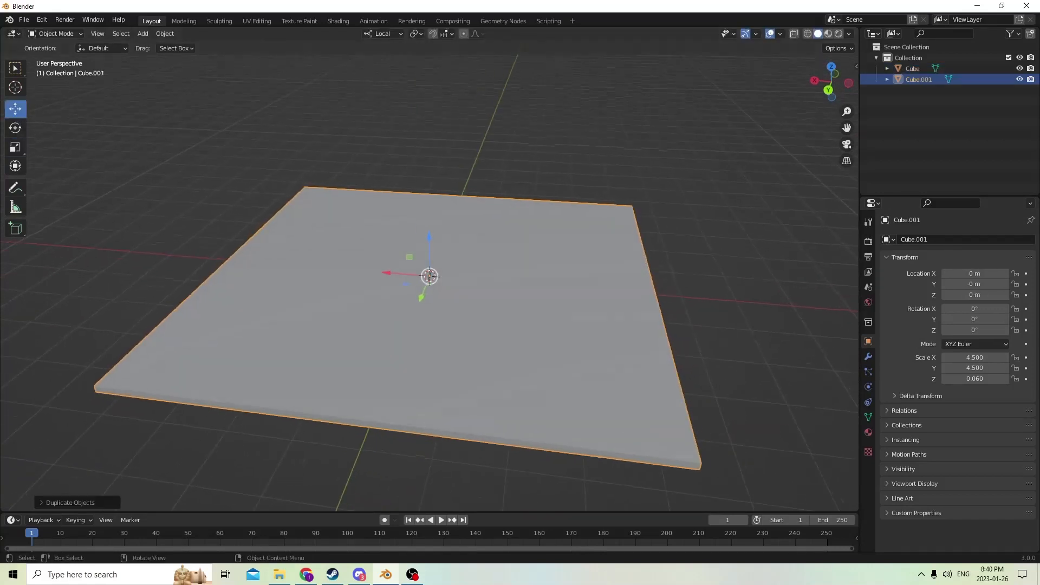
# Narrow the duplicated slab along X to a scale of about 0.131.
pyautogui.click(16, 147)
pyautogui.moveTo(167, 180); pyautogui.dragTo(216, 172, button='middle')
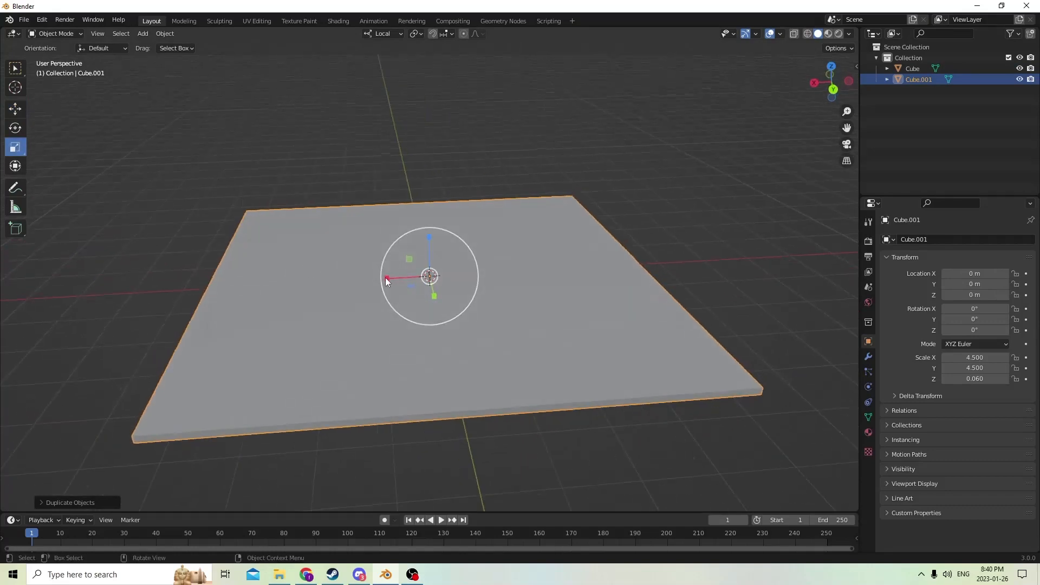
pyautogui.moveTo(387, 278); pyautogui.dragTo(429, 276)
pyautogui.moveTo(429, 276); pyautogui.dragTo(401, 220, button='middle')
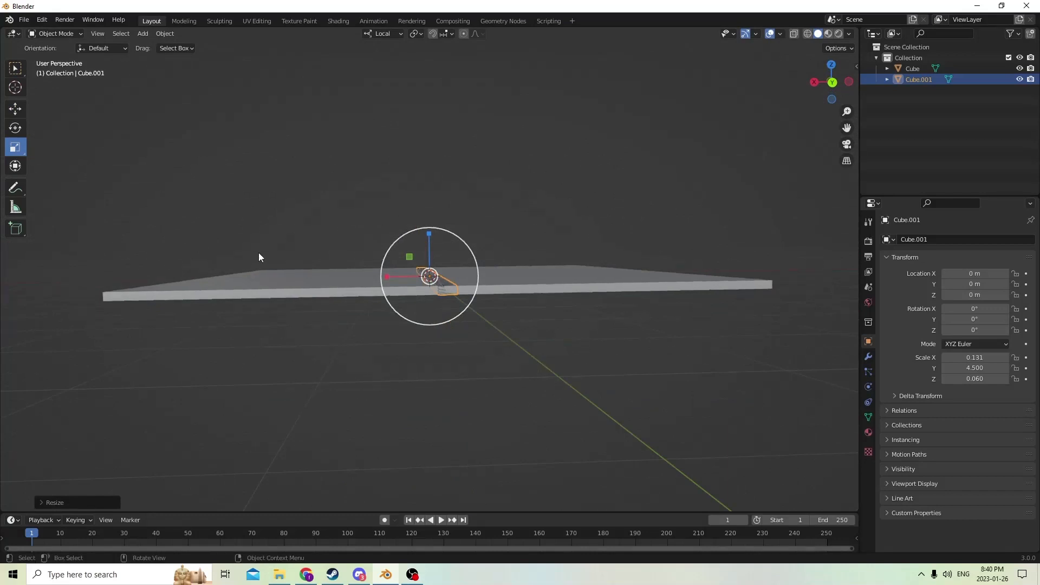
pyautogui.moveTo(259, 256); pyautogui.dragTo(293, 268, button='middle')
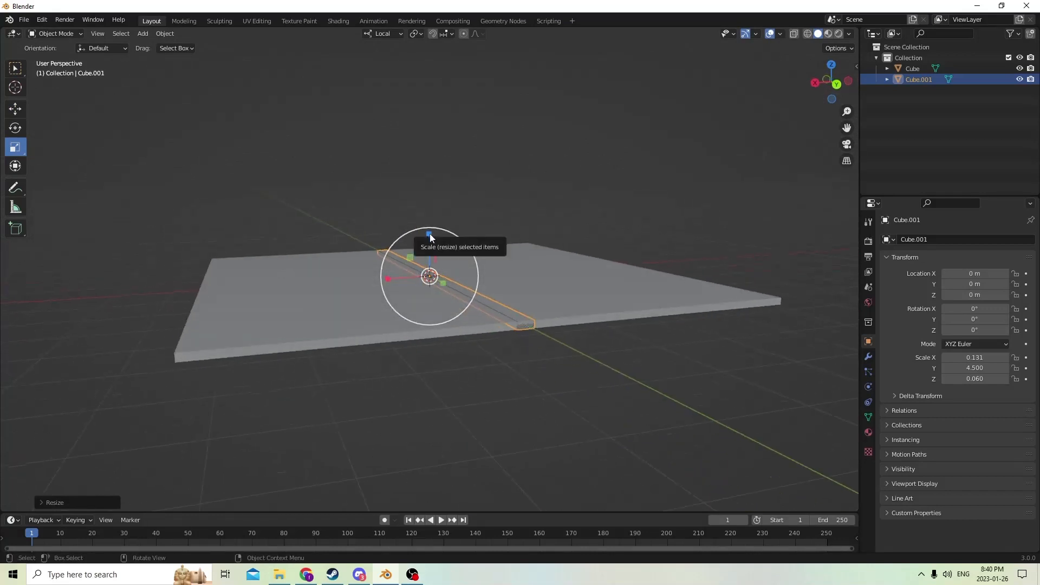
# Stretch the narrow duplicate along Z into a tall wall with a scale of about 4.508.
pyautogui.moveTo(429, 233); pyautogui.dragTo(428, 43)
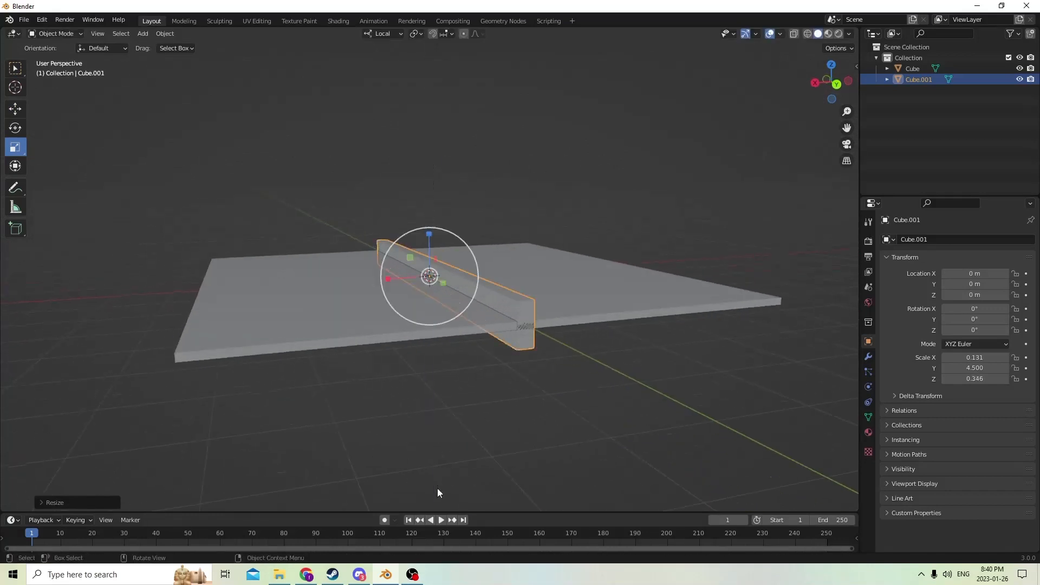
pyautogui.moveTo(428, 234); pyautogui.dragTo(432, 105)
pyautogui.moveTo(428, 234); pyautogui.dragTo(421, 142)
pyautogui.scroll(-1, 421, 155)
pyautogui.moveTo(421, 155); pyautogui.dragTo(387, 164, button='middle')
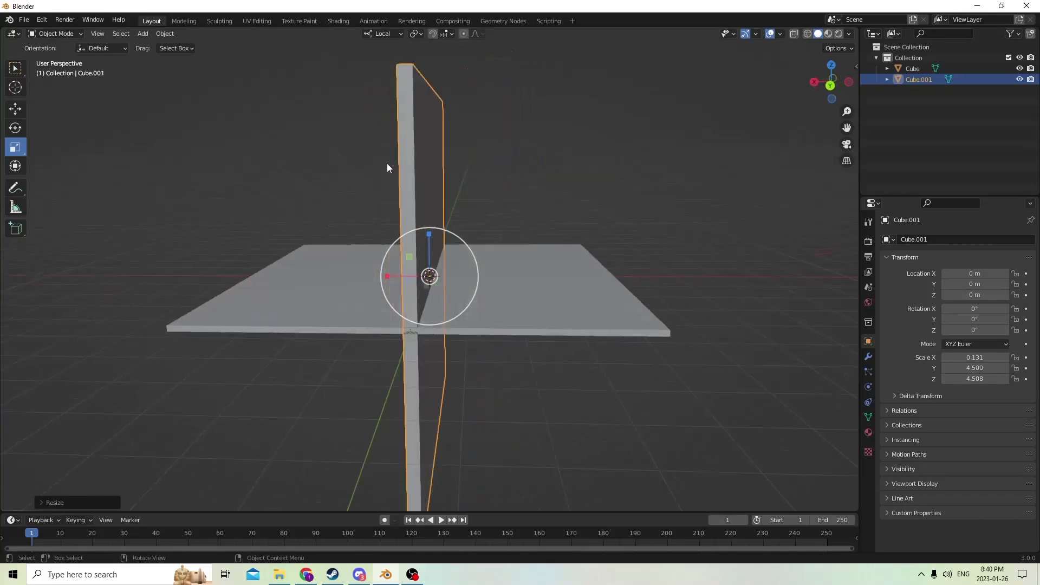
# Move the tall wall along X to the floor slab's edge, at about 0.0434 m.
pyautogui.click(15, 109)
pyautogui.moveTo(81, 152); pyautogui.dragTo(296, 261, button='middle')
pyautogui.moveTo(396, 281); pyautogui.dragTo(212, 254)
pyautogui.moveTo(327, 302); pyautogui.dragTo(375, 295, button='middle')
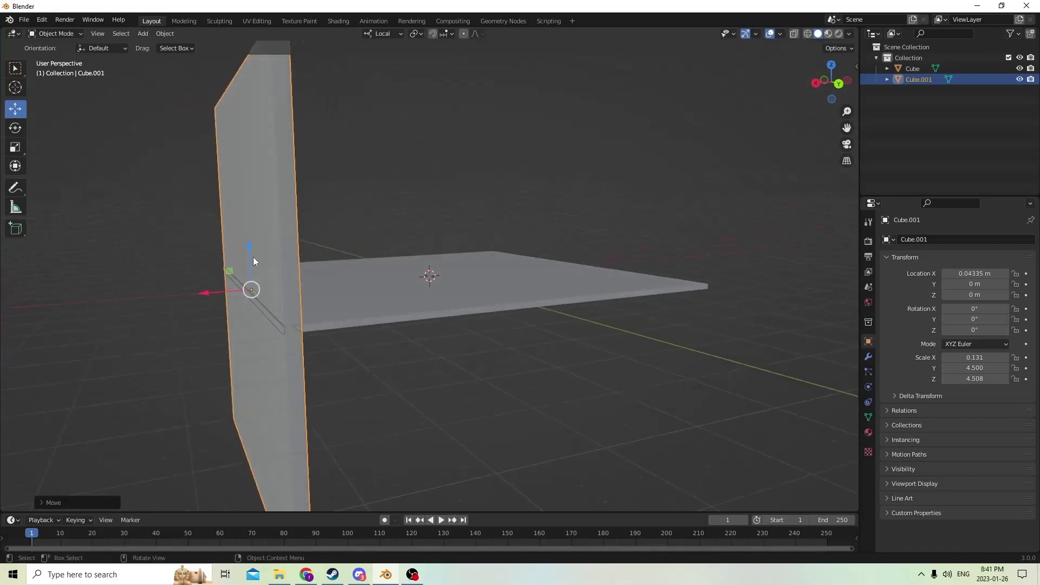
# Raise the wall along Z to about 0.0453 m and nudge it along X to about 0.0436 m, at the slab's edge.
pyautogui.moveTo(252, 246); pyautogui.dragTo(262, 549)
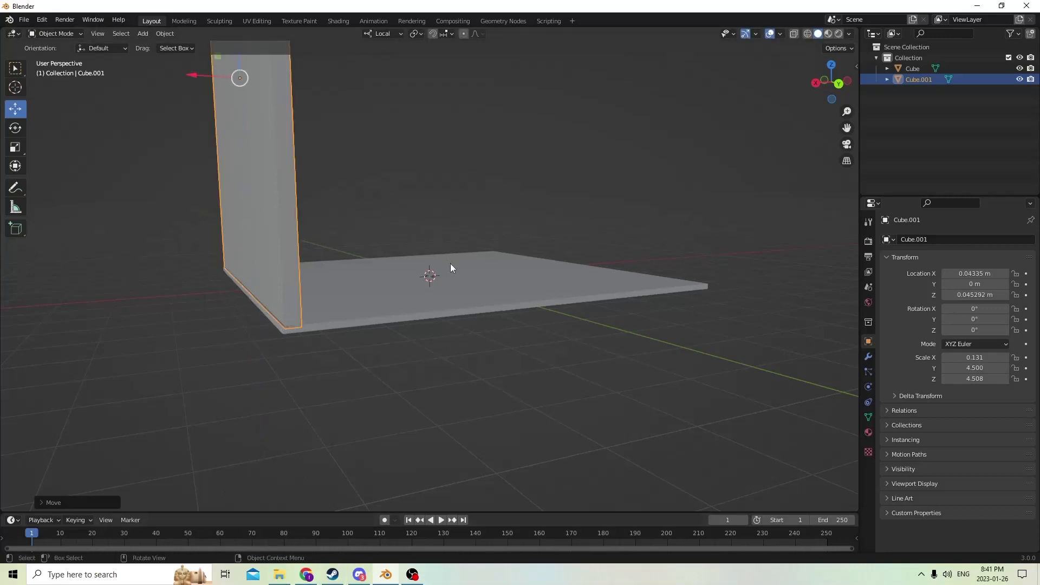
pyautogui.moveTo(469, 303); pyautogui.dragTo(439, 325, button='middle')
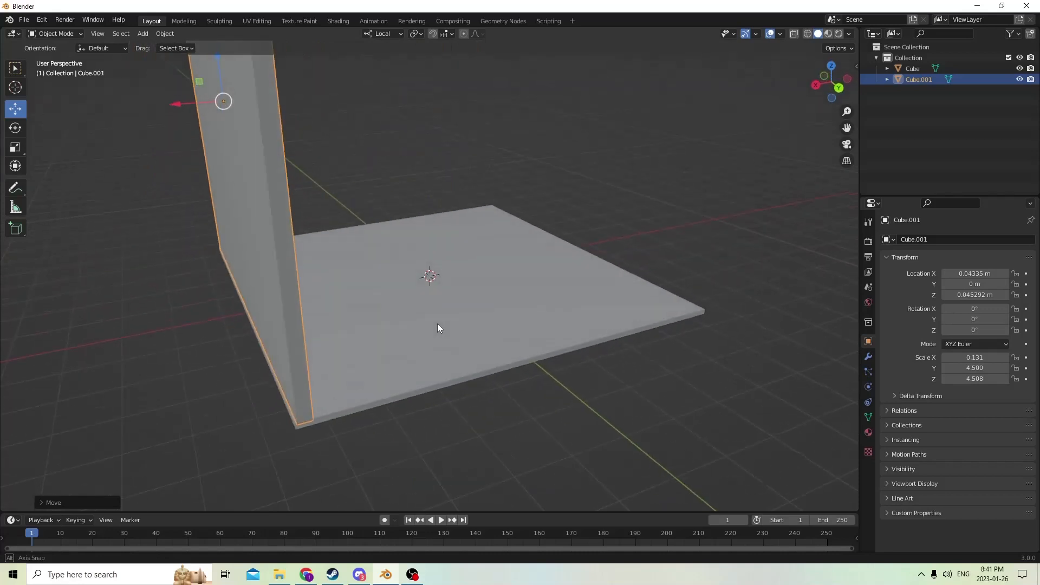
pyautogui.moveTo(185, 182); pyautogui.dragTo(139, 206, button='middle')
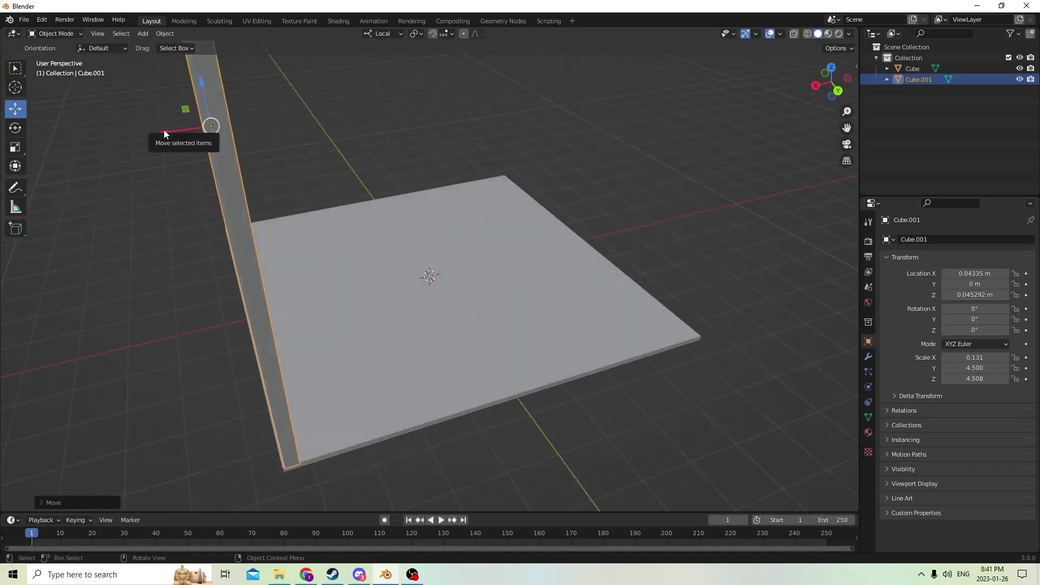
pyautogui.moveTo(162, 130); pyautogui.dragTo(159, 130)
pyautogui.moveTo(216, 215); pyautogui.dragTo(375, 294, button='middle')
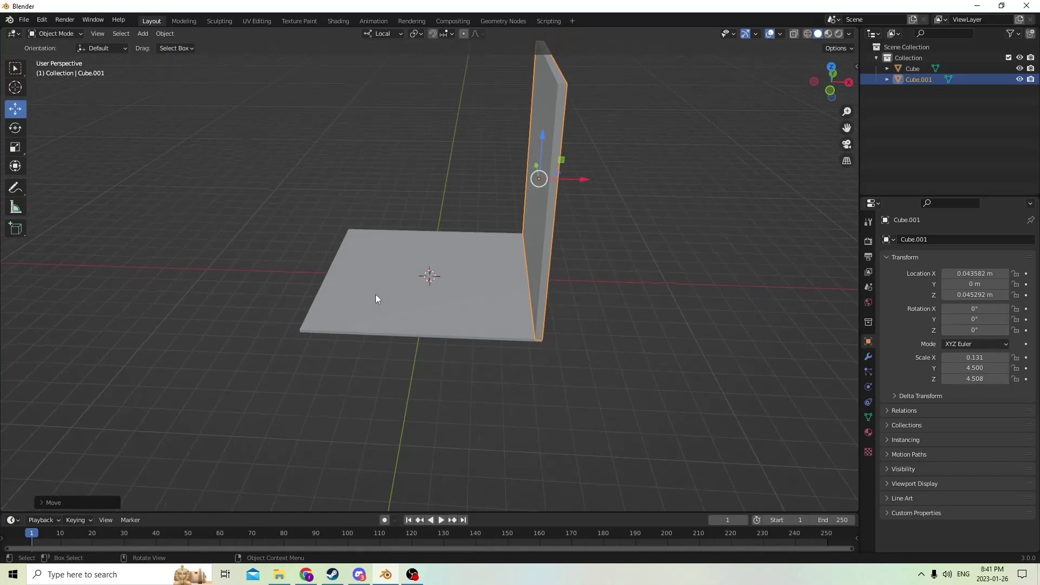
# Duplicate the wall, leaving the copy at the original's position.
pyautogui.moveTo(377, 298)
pyautogui.mouseDown(button='middle')
pyautogui.moveTo(365, 311)
pyautogui.moveTo(281, 295)
pyautogui.moveTo(165, 299)
pyautogui.moveTo(409, 243)
pyautogui.moveTo(399, 268)
pyautogui.moveTo(344, 280)
pyautogui.moveTo(408, 317)
pyautogui.moveTo(349, 260)
pyautogui.moveTo(425, 274)
pyautogui.moveTo(418, 314)
pyautogui.moveTo(518, 318)
pyautogui.moveTo(505, 278)
pyautogui.moveTo(523, 293)
pyautogui.moveTo(492, 303)
pyautogui.moveTo(382, 297)
pyautogui.mouseUp(button='middle')
pyautogui.moveTo(330, 216); pyautogui.dragTo(306, 221, button='middle')
pyautogui.hotkey('shift', 'd')
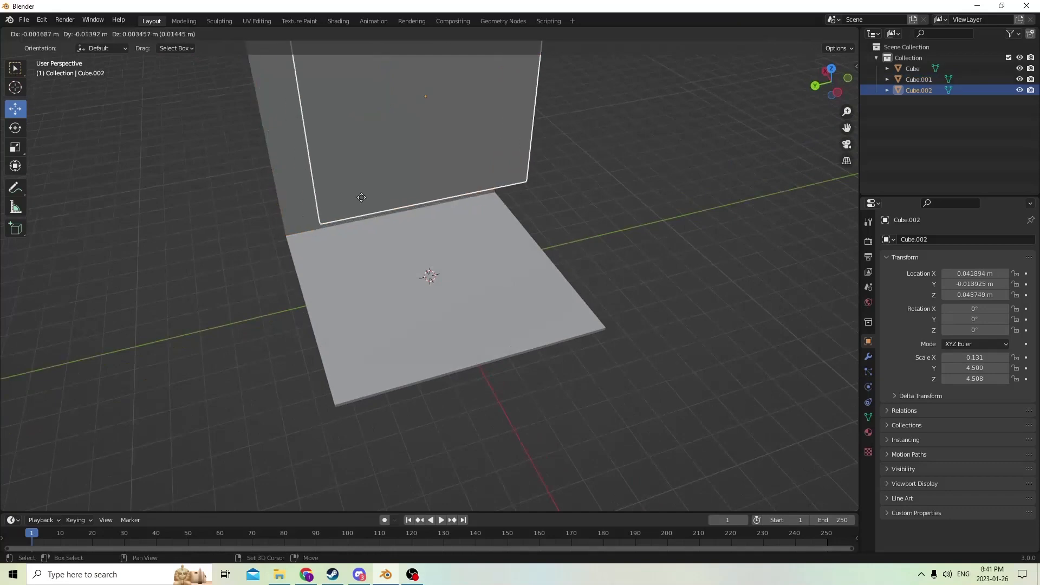
pyautogui.rightClick(386, 204)
pyautogui.moveTo(386, 203); pyautogui.dragTo(707, 211, button='middle')
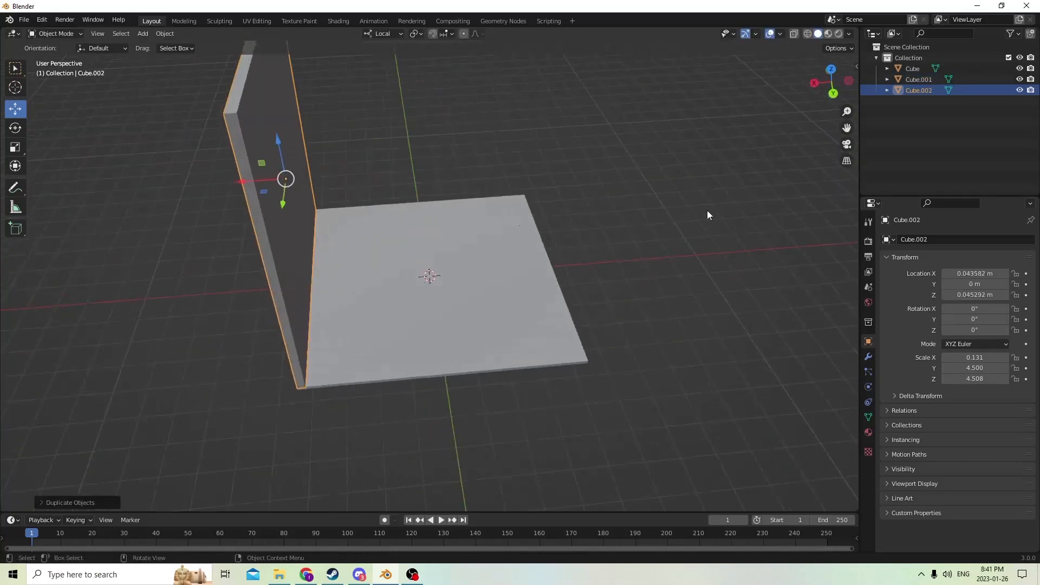
# Set the copied wall's X location to -0.043582 m to place it at the slab's opposite edge.
pyautogui.click(946, 273)
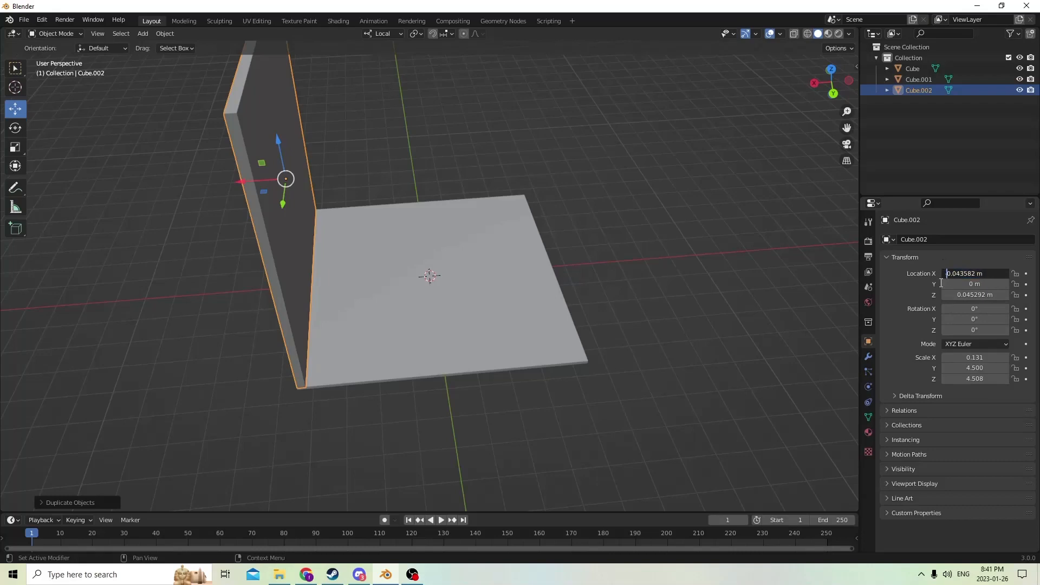
pyautogui.write('-')
pyautogui.press('Return')
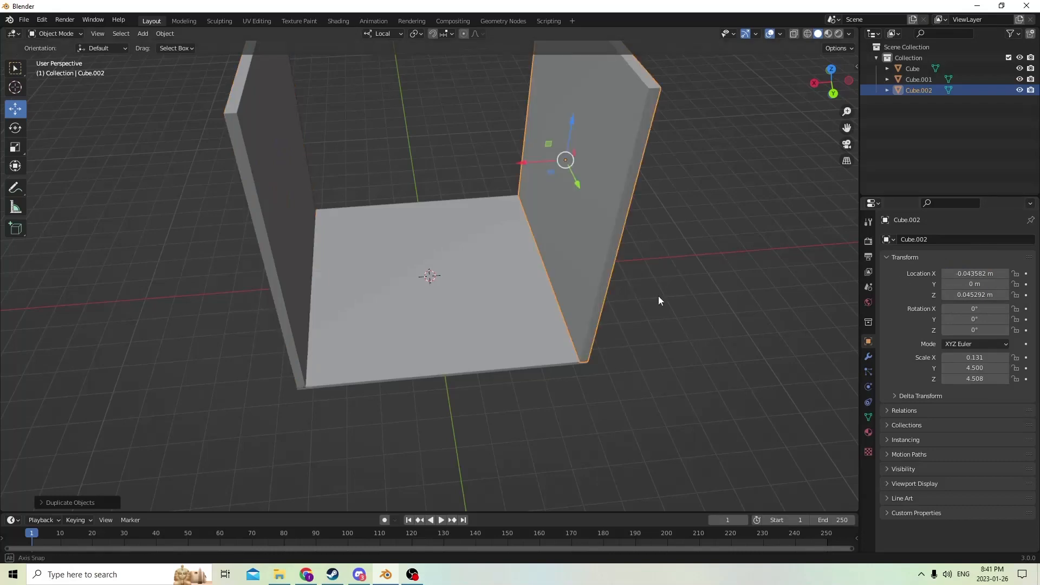
pyautogui.moveTo(658, 296); pyautogui.dragTo(587, 263, button='middle')
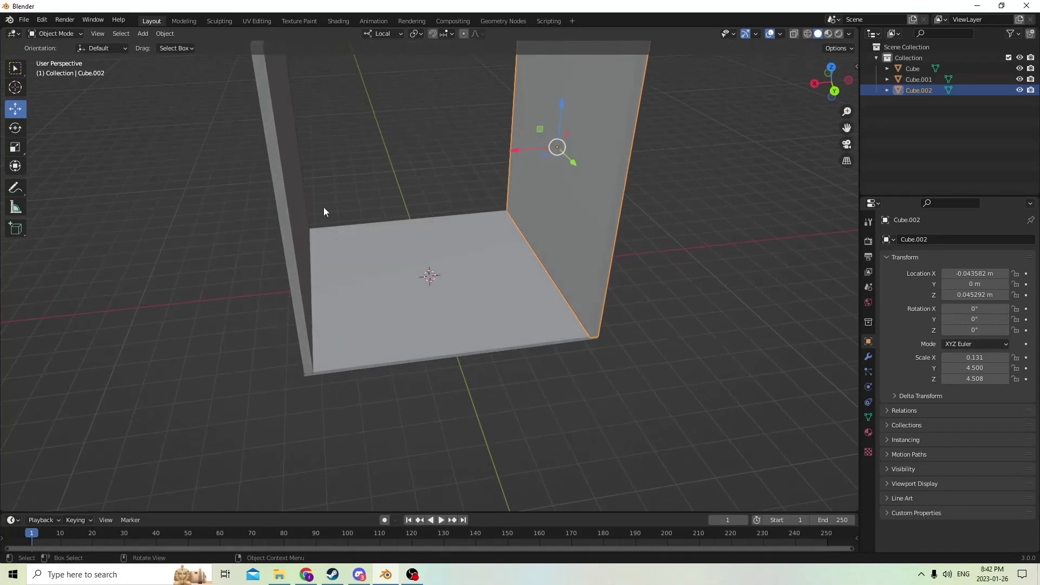
# Duplicate the floor slab between the two walls, keeping the copy in place.
pyautogui.moveTo(283, 224); pyautogui.dragTo(412, 255, button='middle')
pyautogui.click(480, 258)
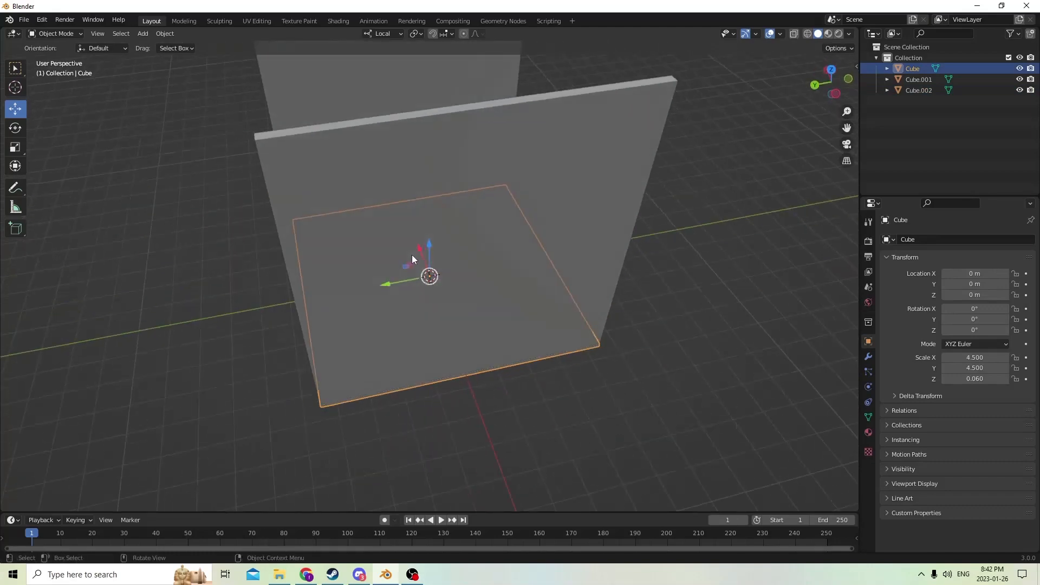
pyautogui.hotkey('shift', 'd')
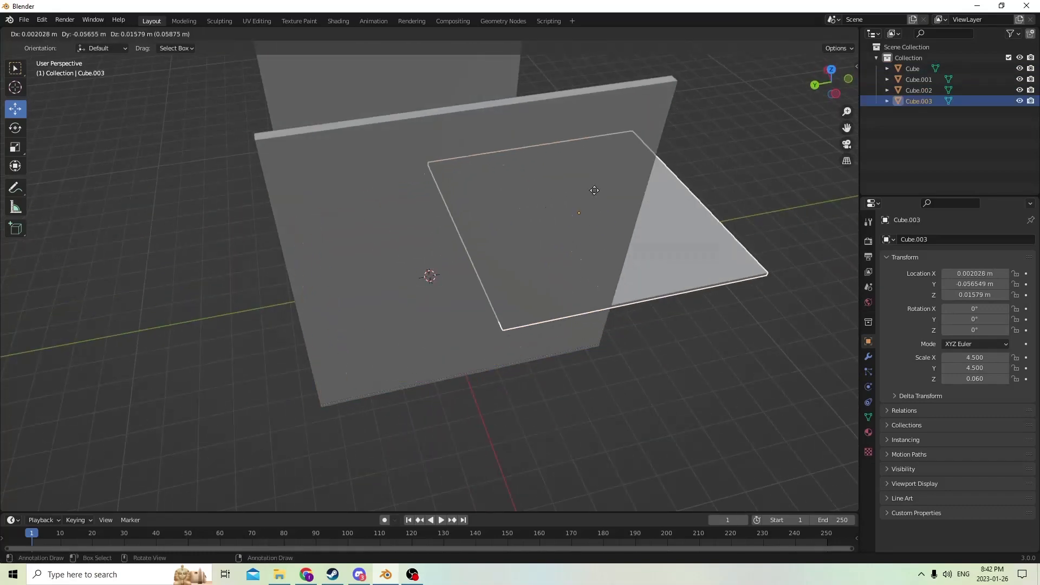
pyautogui.rightClick(597, 191)
pyautogui.moveTo(566, 203); pyautogui.dragTo(180, 294, button='middle')
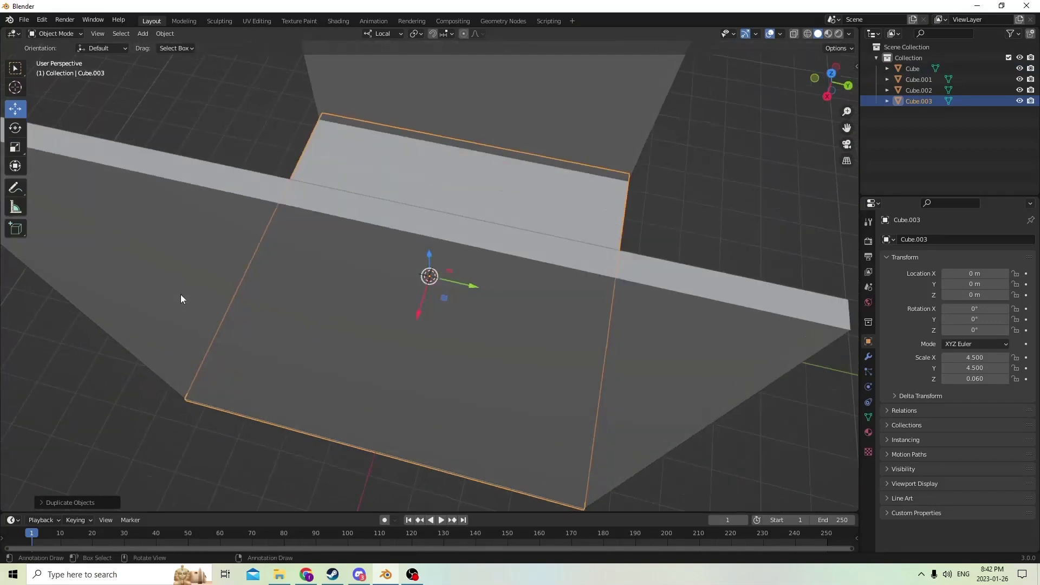
# Move the copied slab along Y to about -0.0524 m, past the open side of the room.
pyautogui.press('g')
pyautogui.press('y')
pyautogui.click(279, 243)
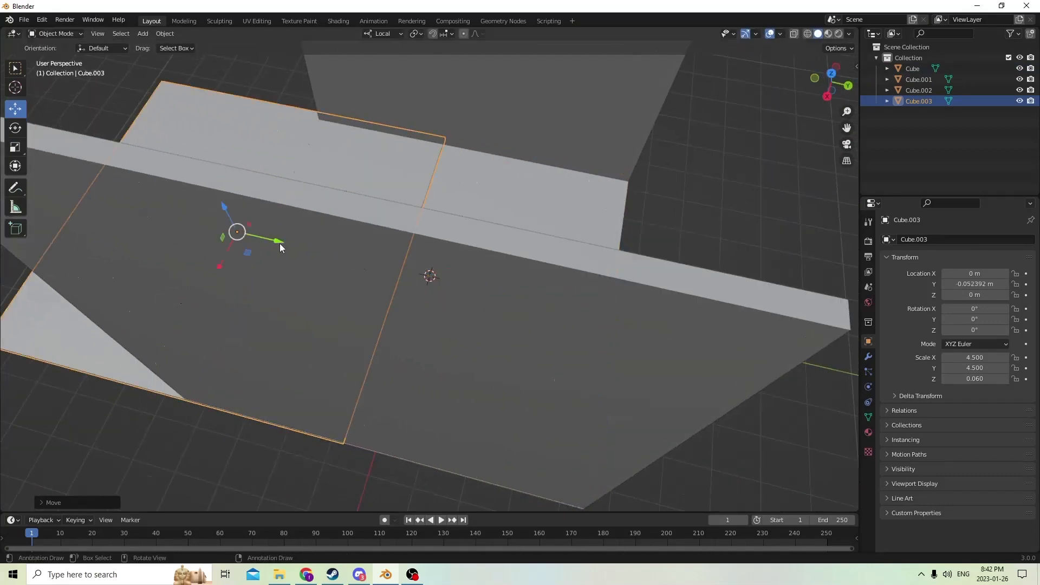
pyautogui.moveTo(280, 243); pyautogui.dragTo(70, 125, button='middle')
# Scale the copied slab to about 0.296 along Y and about 0.263 along Z.
pyautogui.click(15, 148)
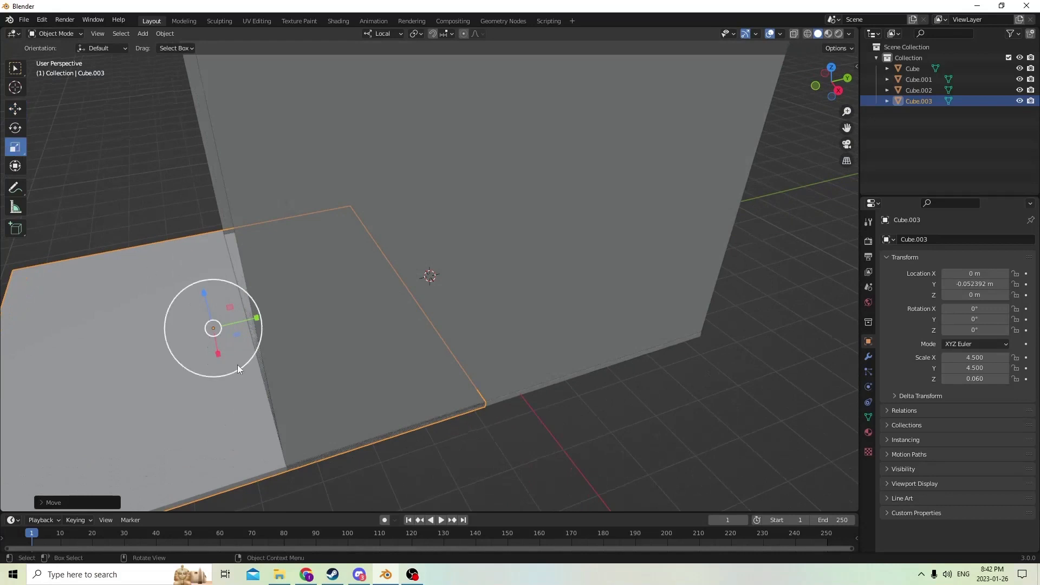
pyautogui.moveTo(259, 316); pyautogui.dragTo(202, 248)
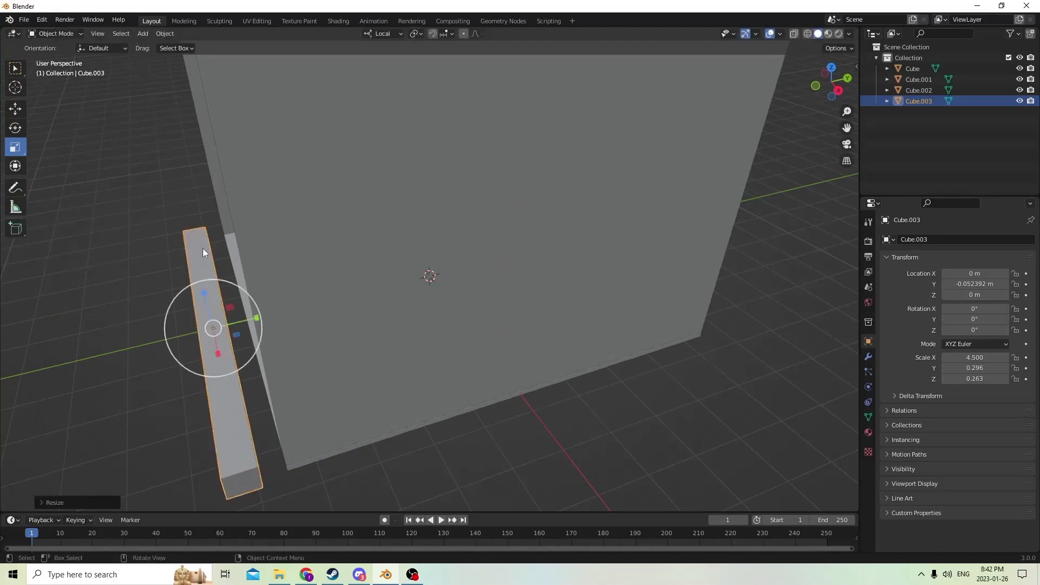
pyautogui.moveTo(203, 248); pyautogui.dragTo(320, 203, button='middle')
# Stretch the narrow slab copy along Z to a scale of about 7.13, forming a tall wall across the open side.
pyautogui.moveTo(311, 281); pyautogui.dragTo(317, 67)
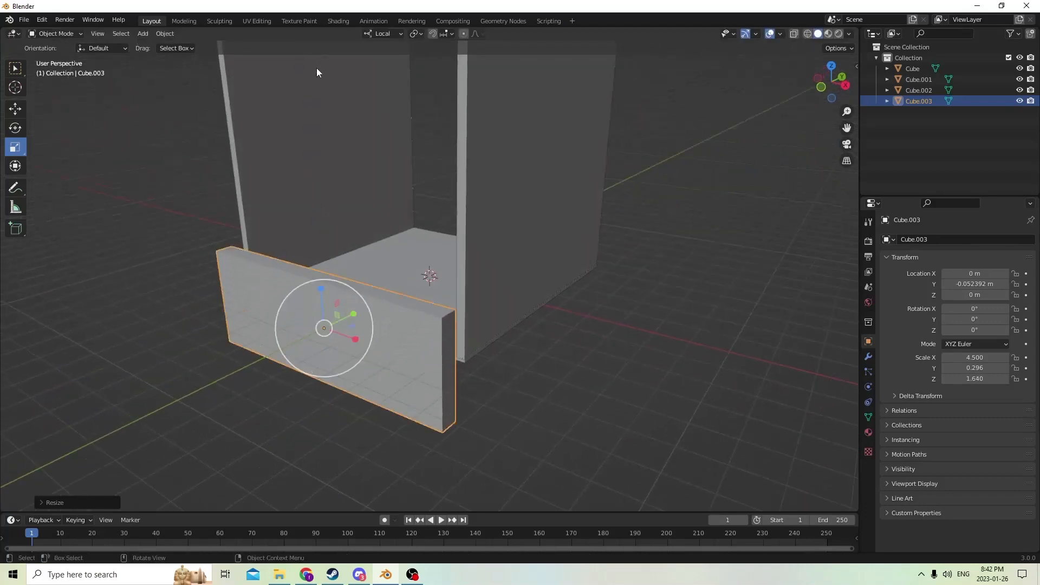
pyautogui.moveTo(356, 173); pyautogui.dragTo(381, 184, button='middle')
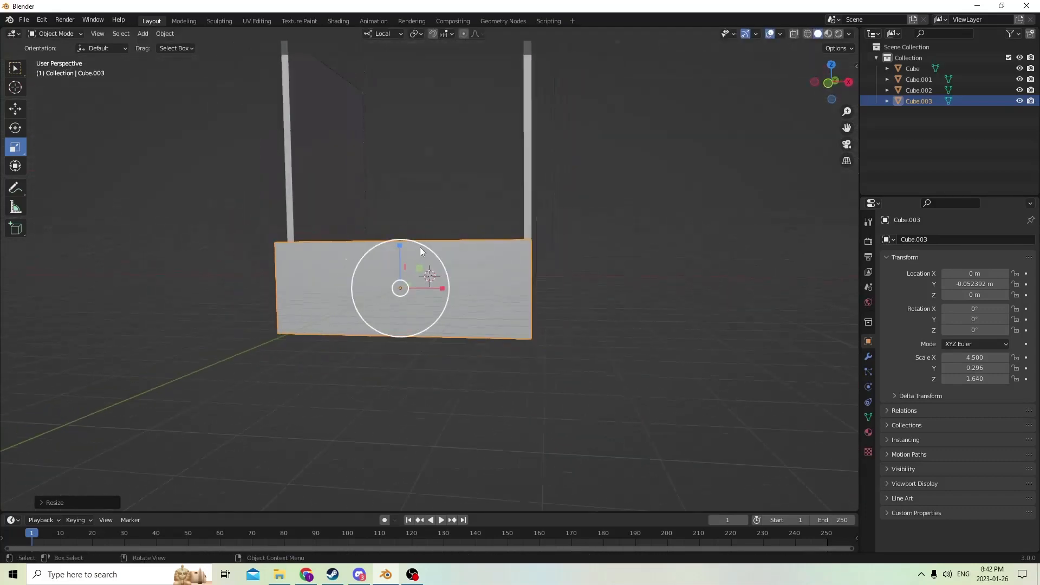
pyautogui.moveTo(402, 243); pyautogui.dragTo(411, 115)
pyautogui.rightClick(407, 181)
pyautogui.moveTo(402, 255); pyautogui.dragTo(404, 96)
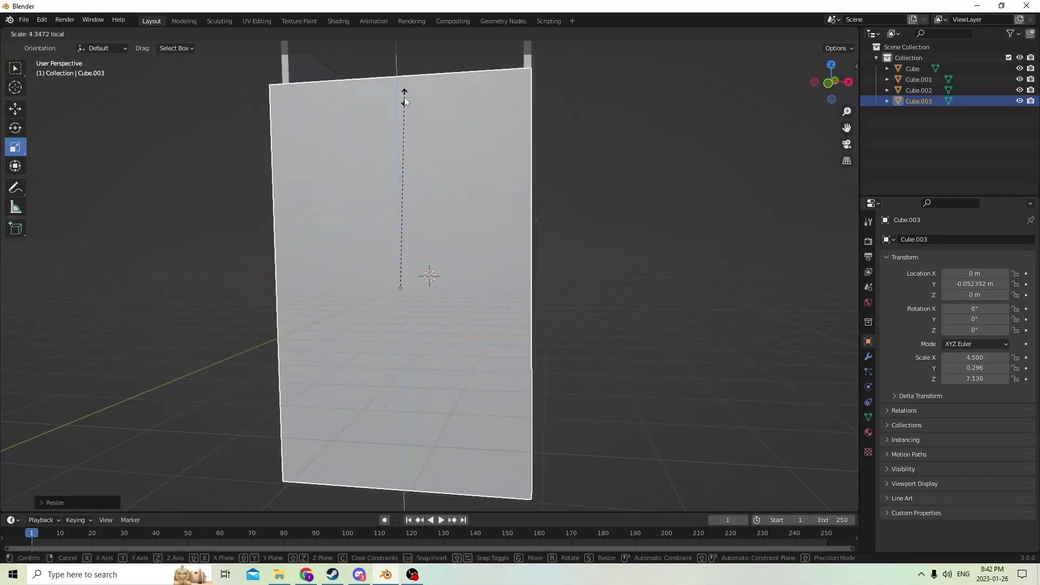
pyautogui.moveTo(404, 96); pyautogui.dragTo(535, 252, button='middle')
# Set the X scale of the side wall on the positive X side to 2.
pyautogui.click(457, 245)
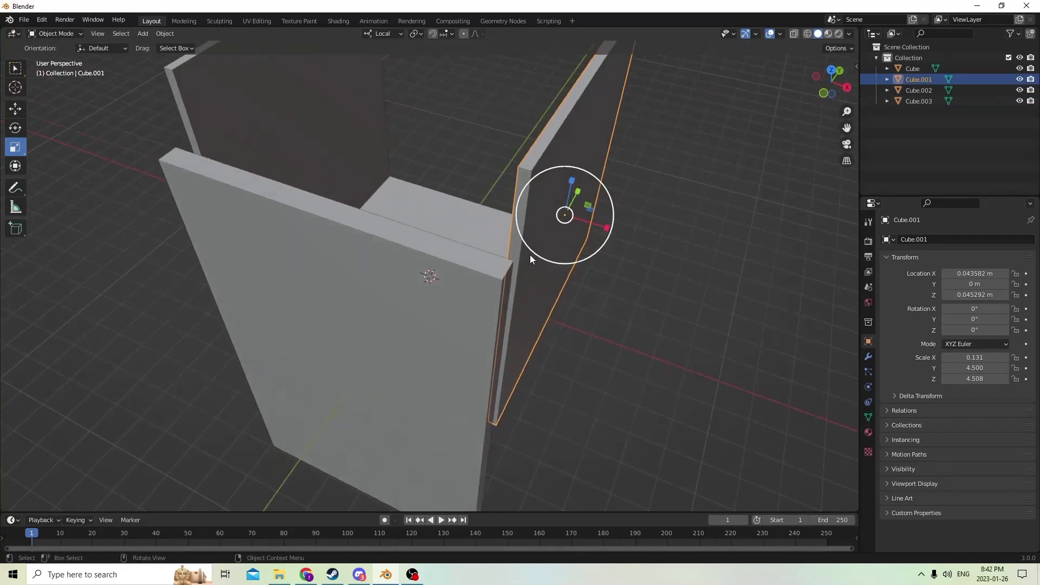
pyautogui.moveTo(532, 255); pyautogui.dragTo(552, 260, button='middle')
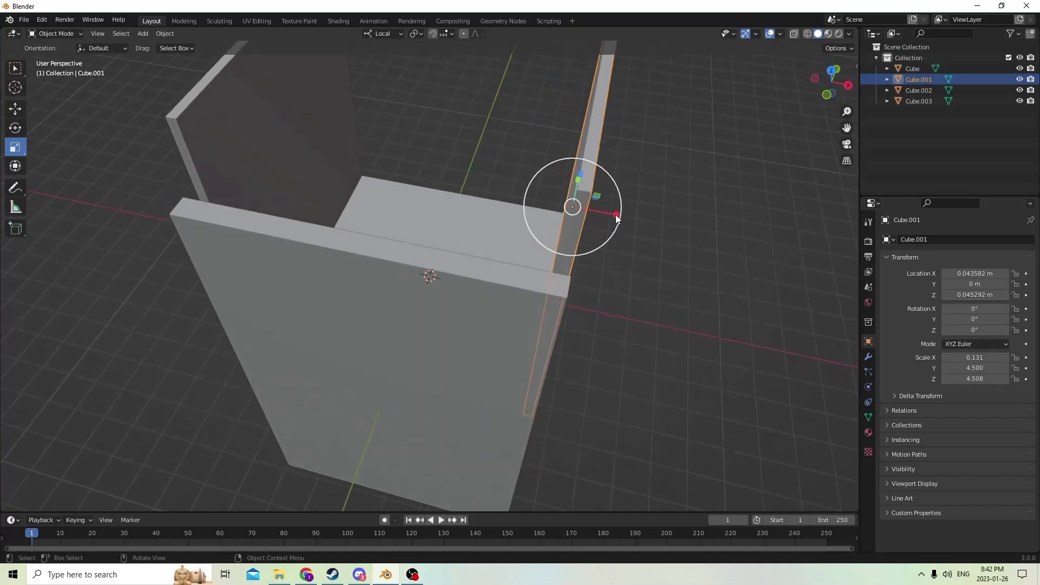
pyautogui.moveTo(616, 215); pyautogui.dragTo(659, 217)
pyautogui.rightClick(659, 216)
pyautogui.moveTo(659, 216); pyautogui.dragTo(576, 182, button='middle')
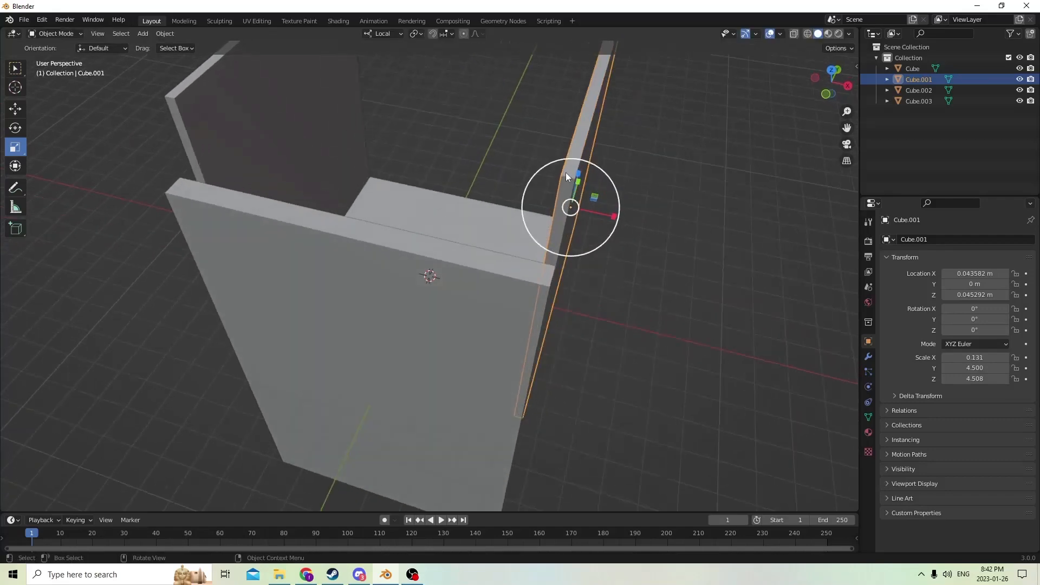
pyautogui.click(966, 358)
pyautogui.write('2')
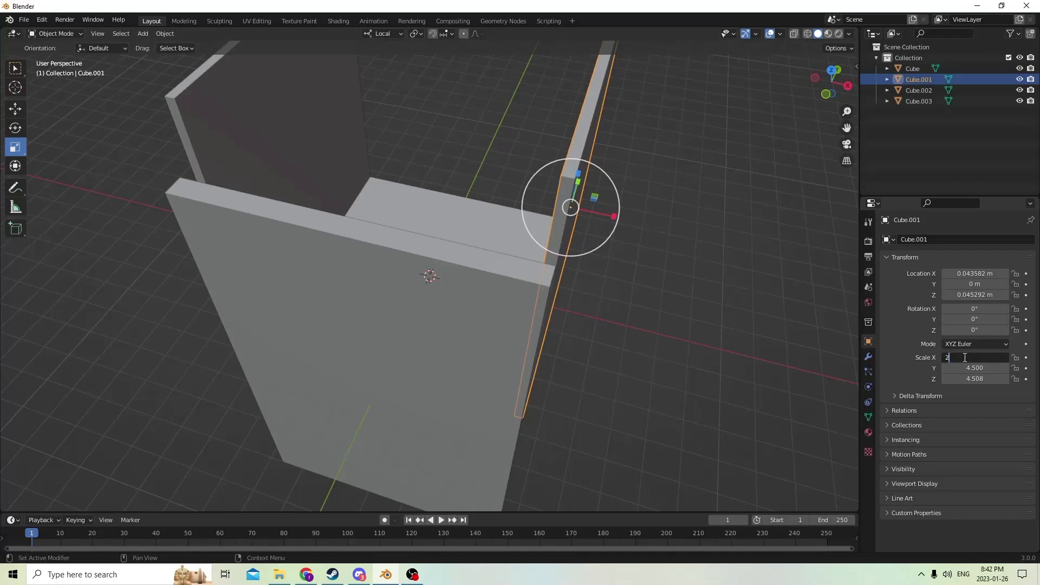
pyautogui.press('Return')
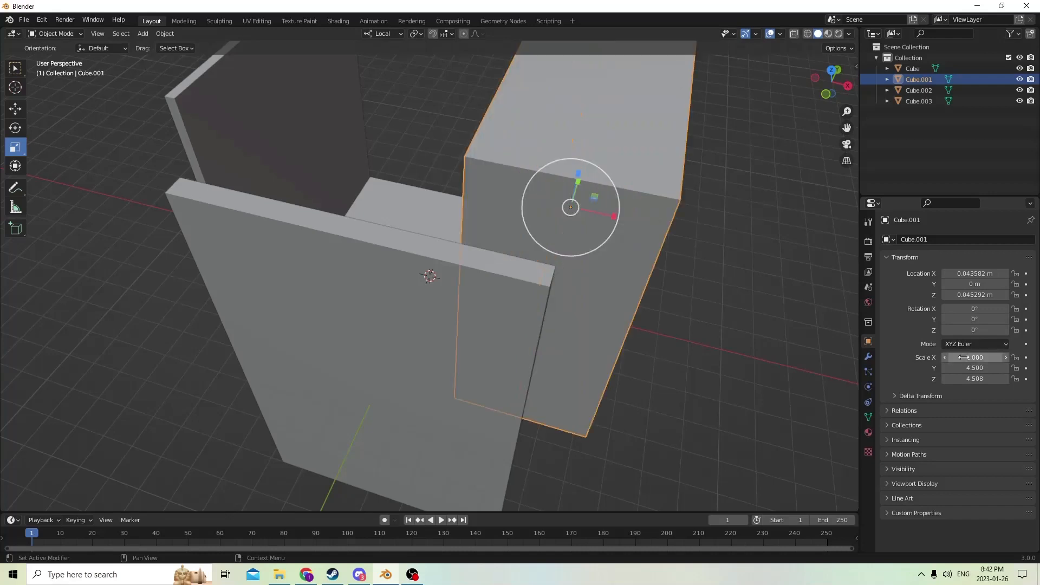
# Set the X scale of the selected side wall to 0.2.
pyautogui.click(964, 358)
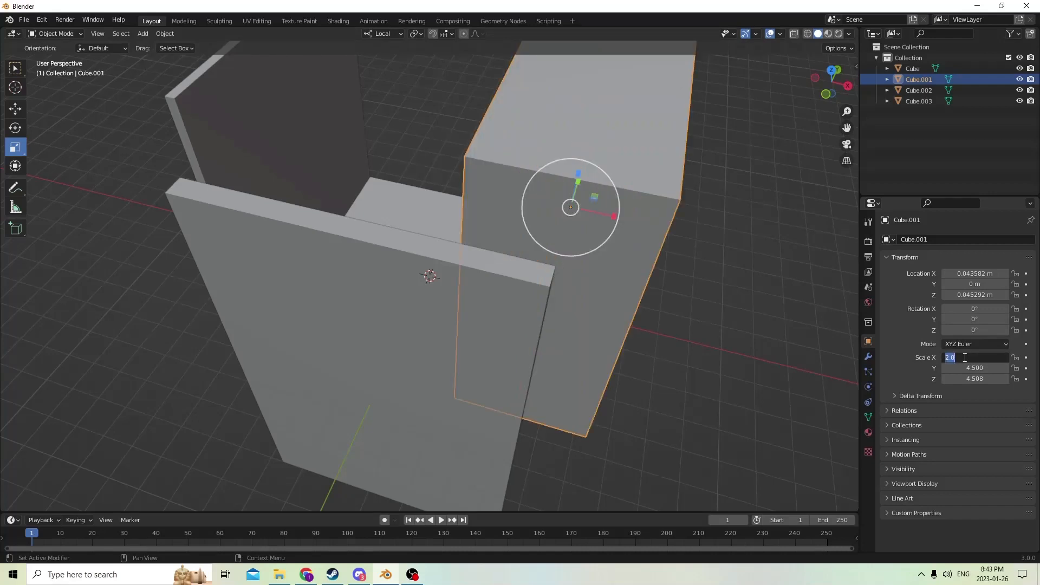
pyautogui.write('0.2')
pyautogui.press('Return')
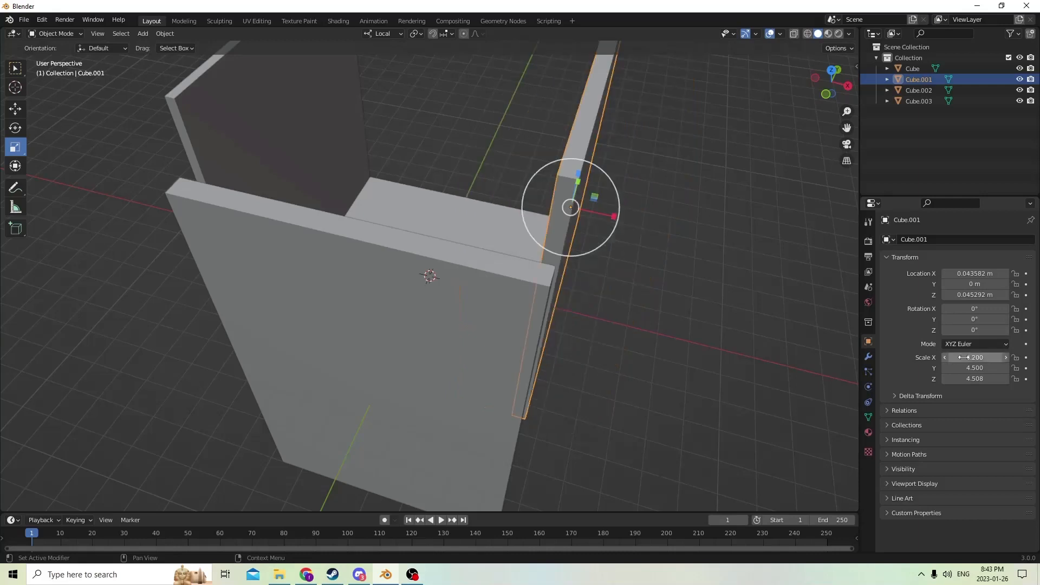
# Set the X scale of the side wall on the negative X side to 0.2 and compare both side walls.
pyautogui.click(219, 97)
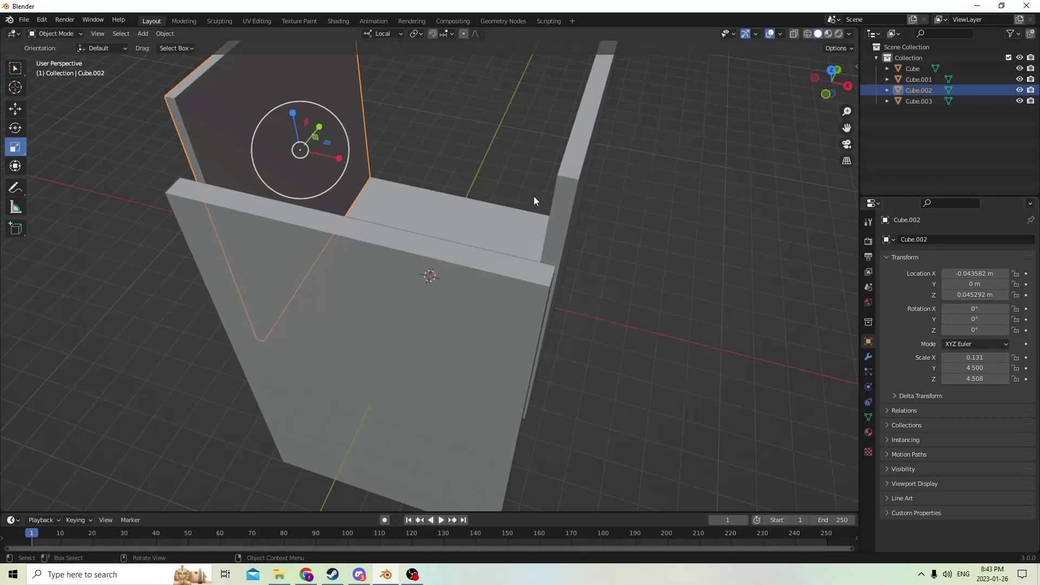
pyautogui.click(564, 187)
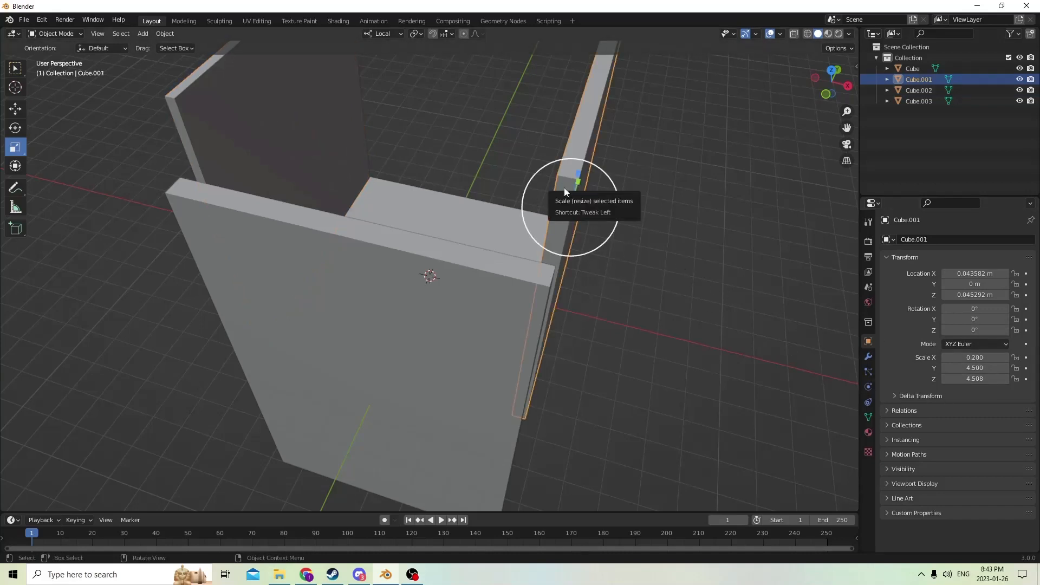
pyautogui.click(332, 118)
pyautogui.click(982, 357)
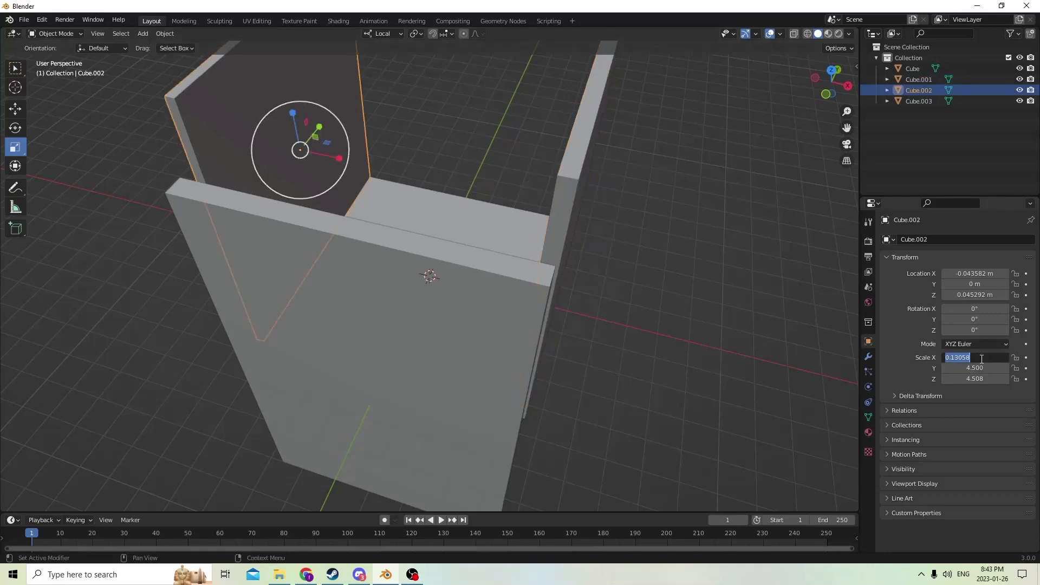
pyautogui.press('BackSpace')
pyautogui.press('Return')
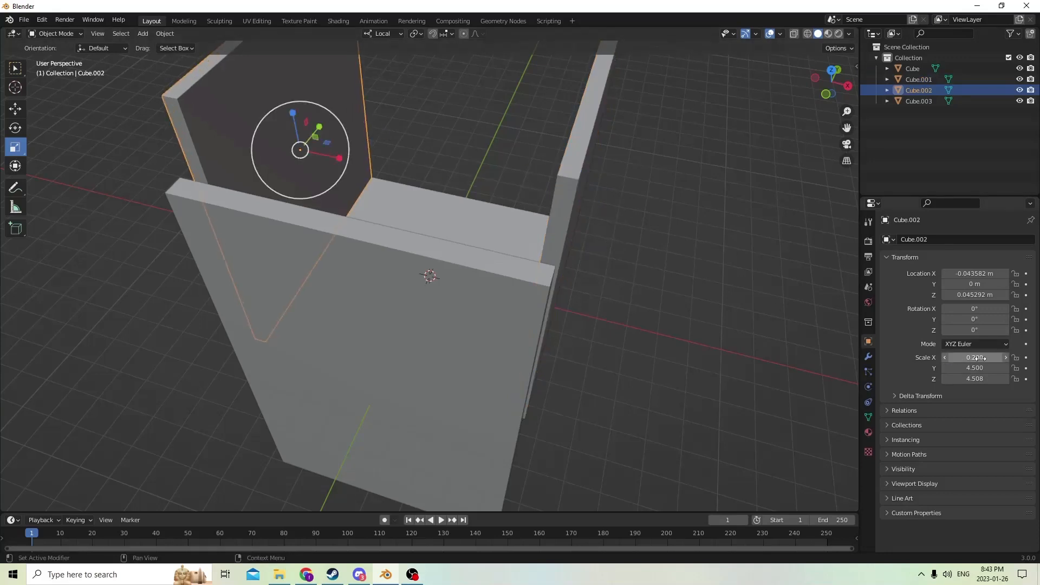
pyautogui.moveTo(581, 259); pyautogui.dragTo(617, 268, button='middle')
pyautogui.click(604, 202)
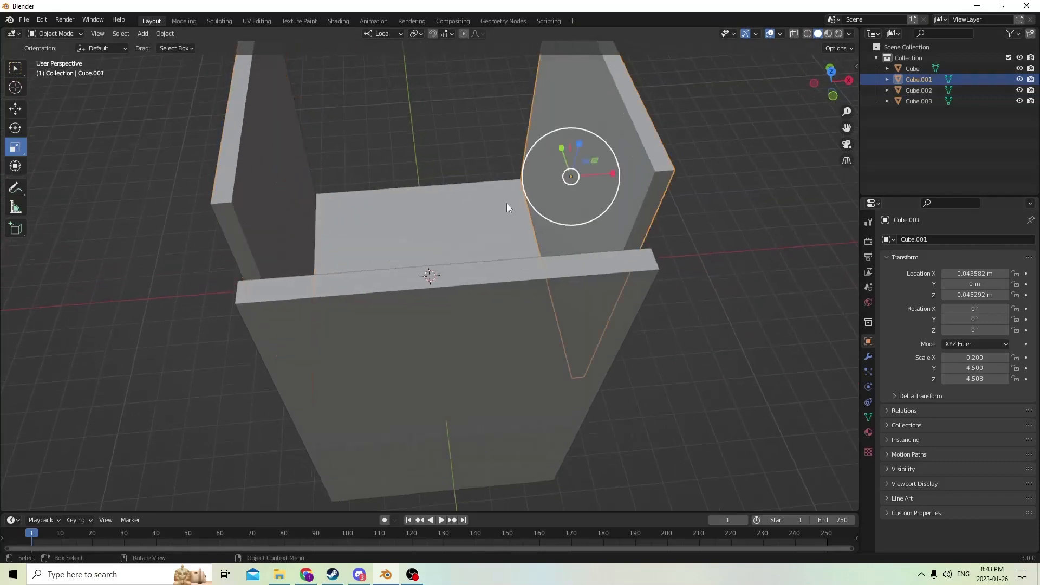
pyautogui.click(261, 200)
pyautogui.moveTo(263, 200); pyautogui.dragTo(425, 226, button='middle')
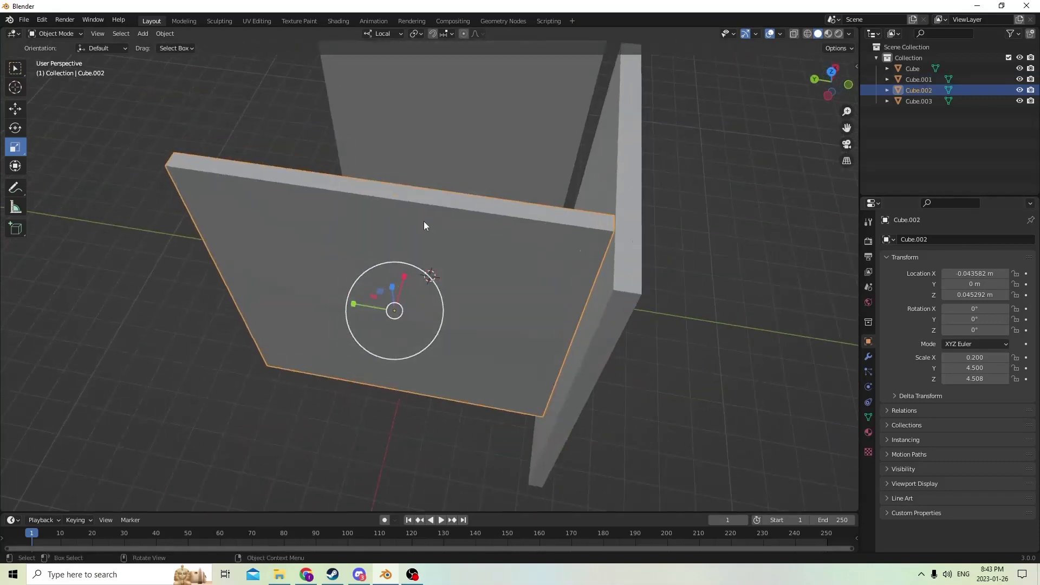
# Set the Y scale of the wall across the open side to 0.2.
pyautogui.click(622, 251)
pyautogui.moveTo(622, 251); pyautogui.dragTo(575, 233, button='middle')
pyautogui.doubleClick(963, 307)
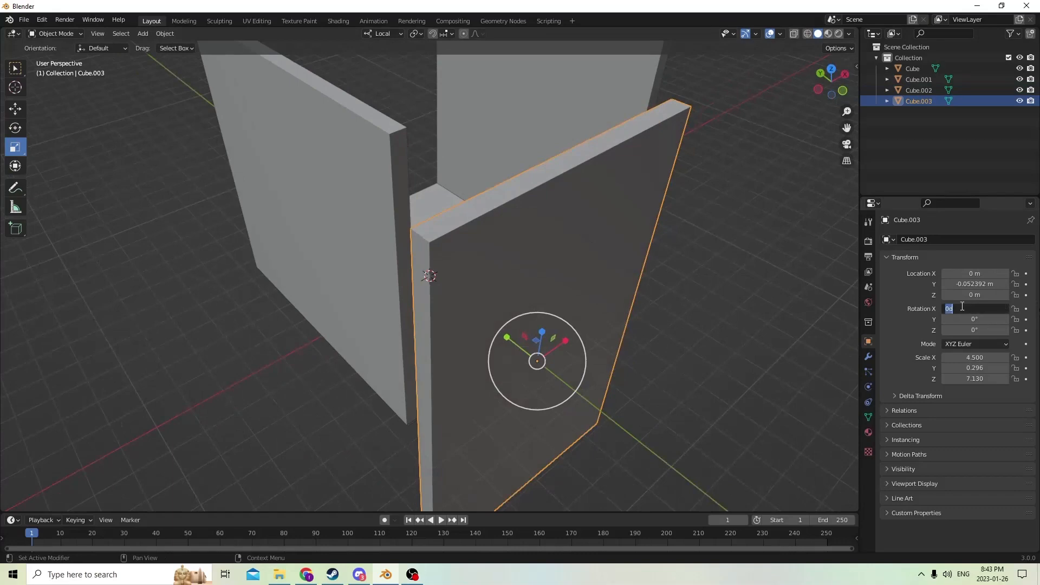
pyautogui.click(978, 358)
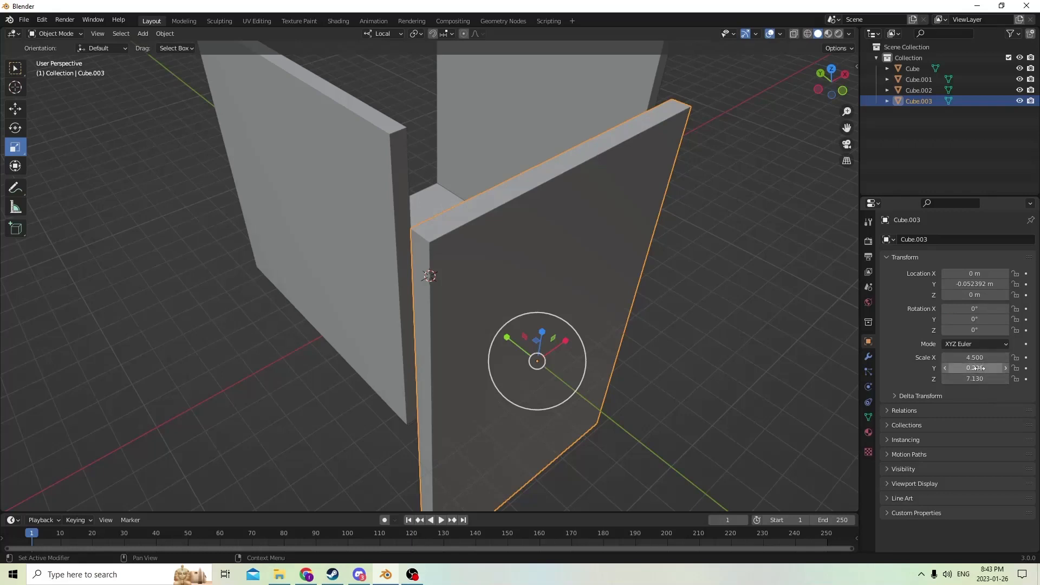
pyautogui.doubleClick(981, 369)
pyautogui.press('BackSpace')
pyautogui.write('.2')
pyautogui.press('Return')
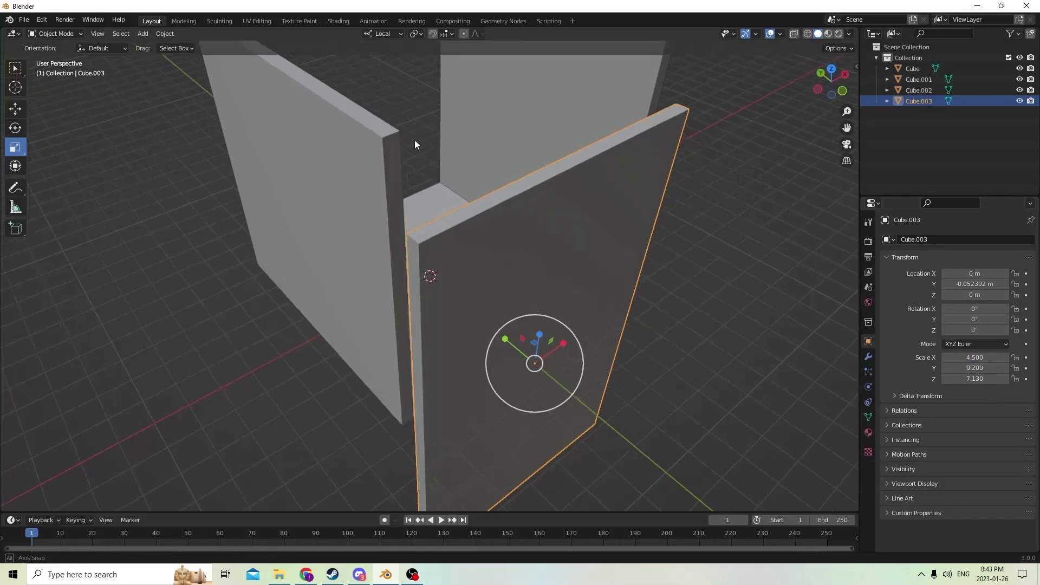
# Raise the wall across the open side along Z to about 0.0523 m.
pyautogui.moveTo(415, 139); pyautogui.dragTo(595, 263, button='middle')
pyautogui.click(15, 109)
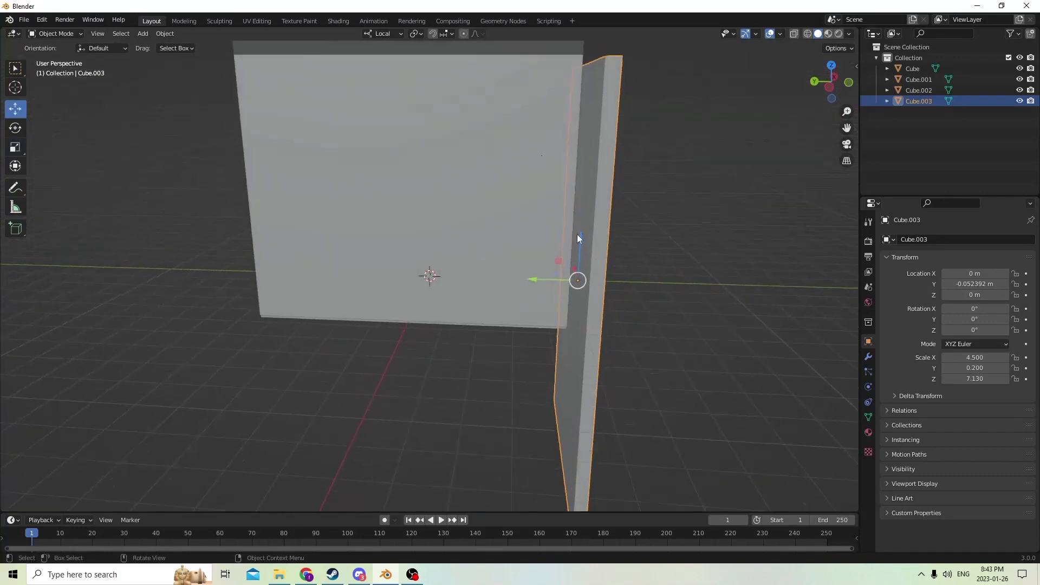
pyautogui.moveTo(579, 238); pyautogui.dragTo(579, 225)
pyautogui.moveTo(579, 225); pyautogui.dragTo(420, 207, button='middle')
# Set the Z location of the side wall on the negative X side to 0.045 m.
pyautogui.click(406, 230)
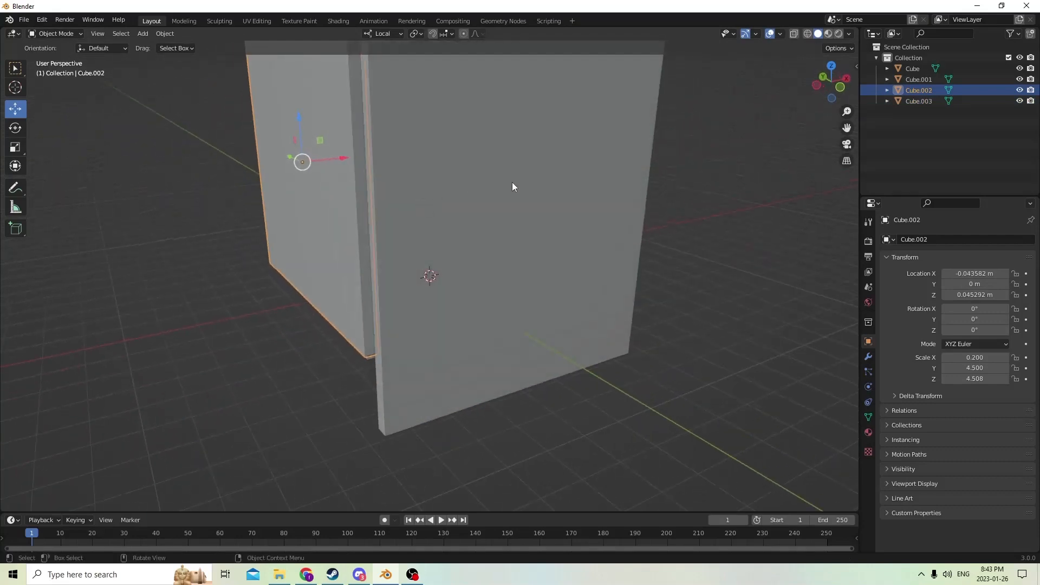
pyautogui.moveTo(512, 187); pyautogui.dragTo(858, 259, button='middle')
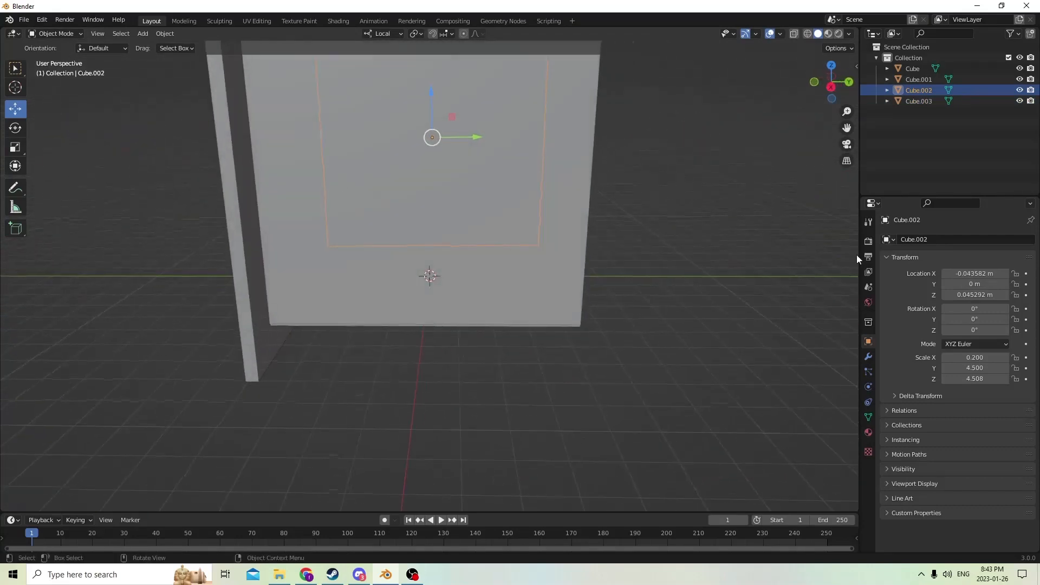
pyautogui.click(965, 295)
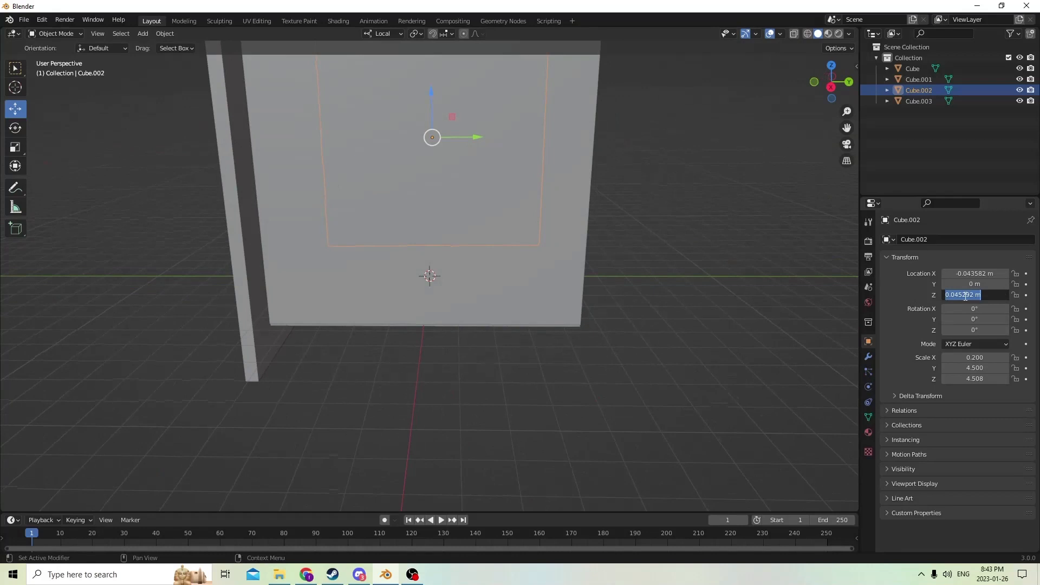
pyautogui.press('BackSpace')
pyautogui.write('.045')
pyautogui.press('Return')
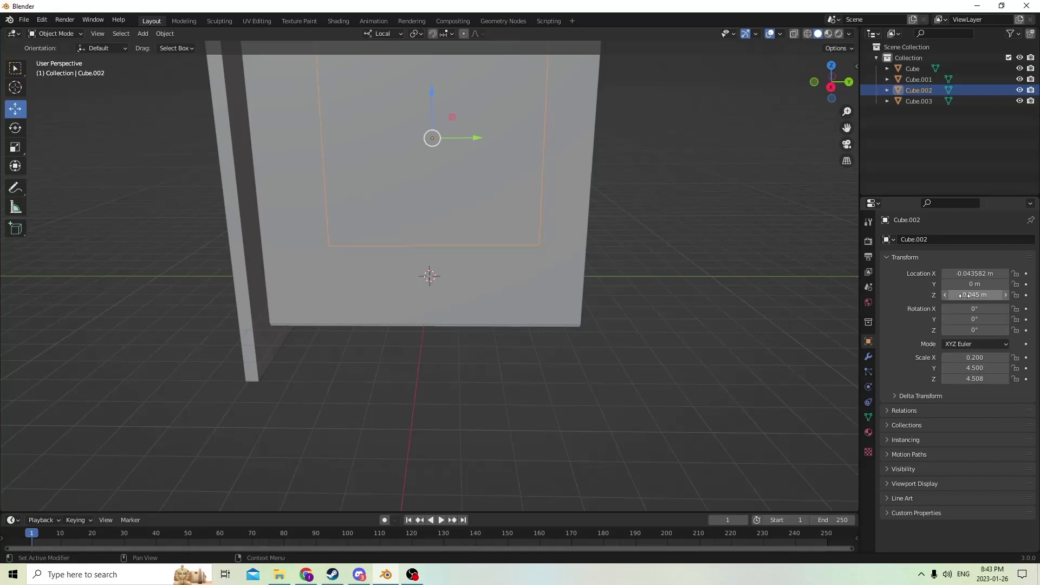
# Set the Z location of the side wall on the positive X side to 0.045 m.
pyautogui.moveTo(657, 267); pyautogui.dragTo(466, 271, button='middle')
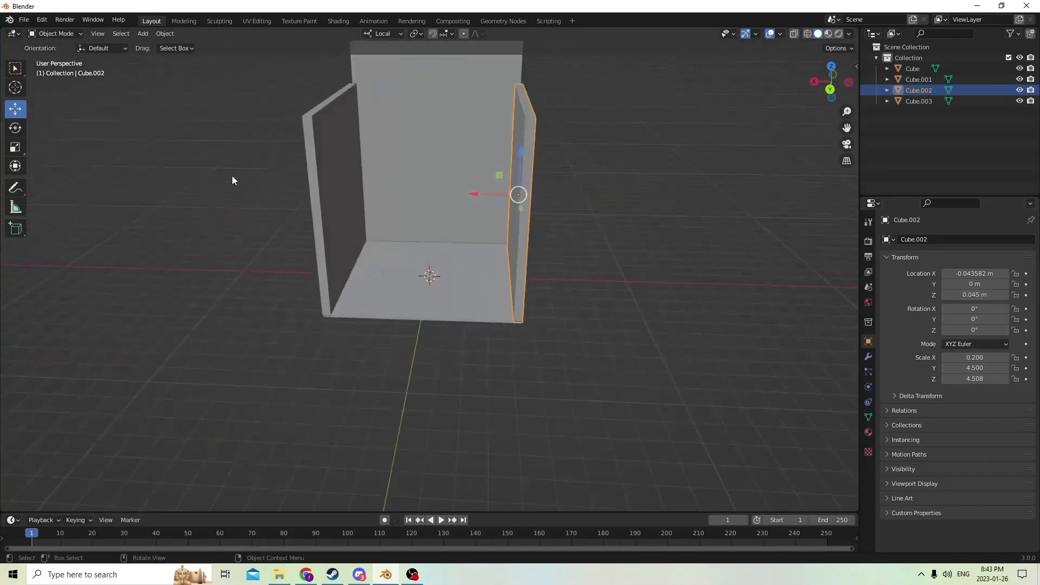
pyautogui.click(336, 187)
pyautogui.doubleClick(963, 294)
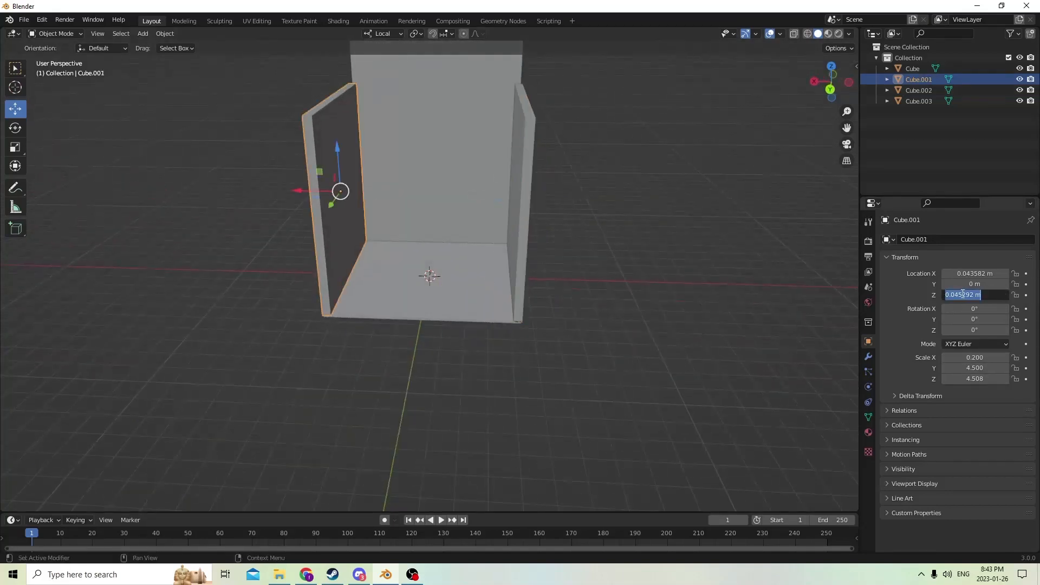
pyautogui.press('BackSpace')
pyautogui.write('.045')
pyautogui.press('Return')
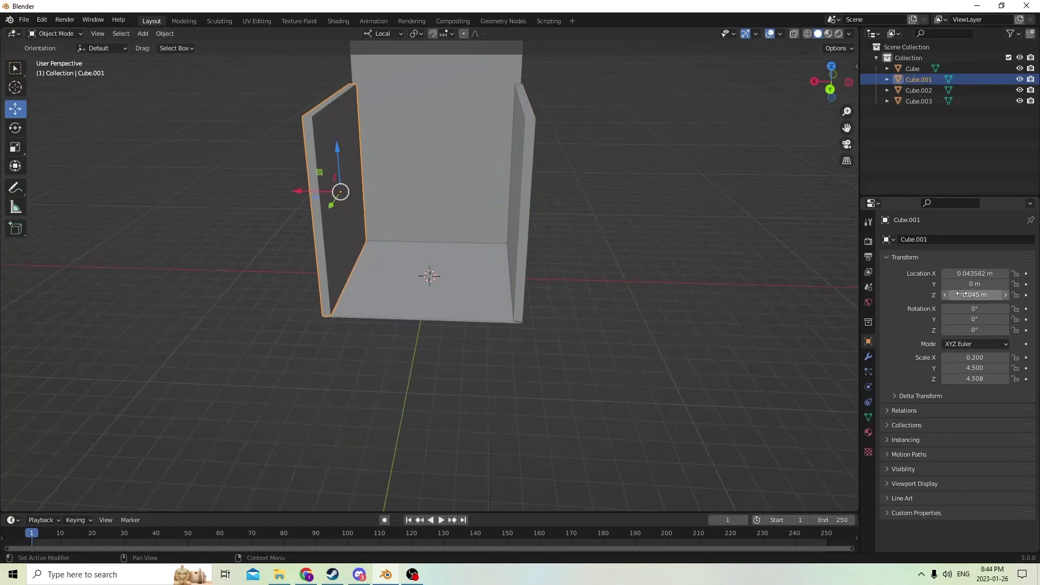
# Set the Z scale of the wall across the open side to 0.045.
pyautogui.click(439, 172)
pyautogui.moveTo(439, 173); pyautogui.dragTo(482, 187, button='middle')
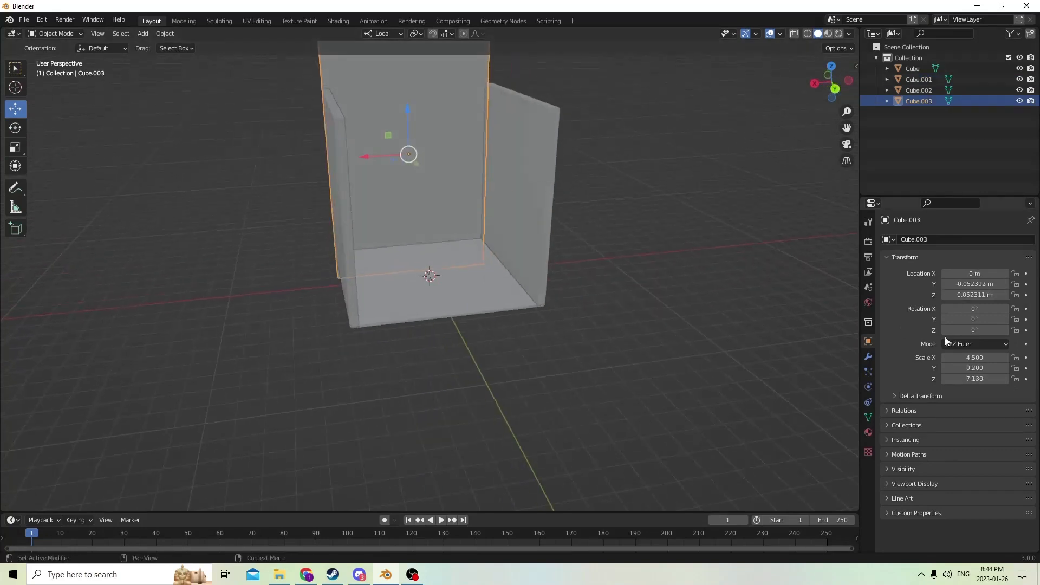
pyautogui.doubleClick(980, 380)
pyautogui.press('BackSpace')
pyautogui.write('.045')
pyautogui.press('Return')
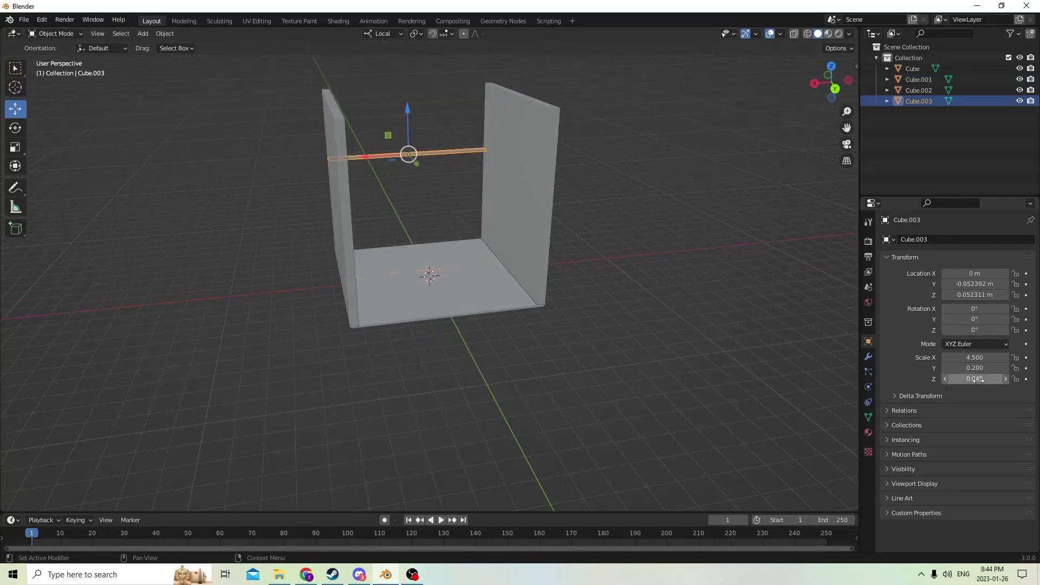
# Undo the last Z scale change on the wall across the open side.
pyautogui.moveTo(606, 216); pyautogui.dragTo(803, 222, button='middle')
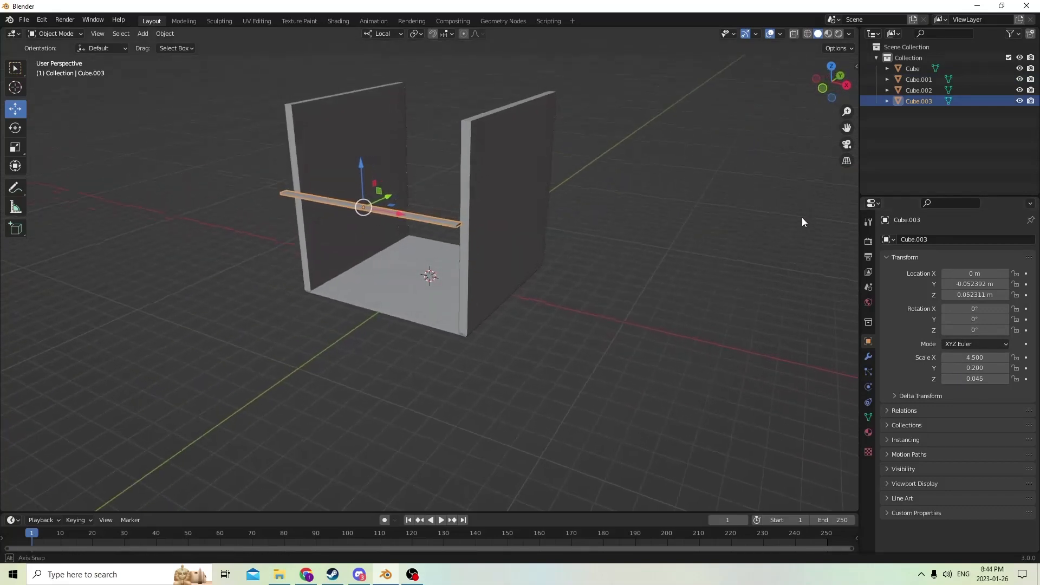
pyautogui.click(64, 19)
pyautogui.click(53, 29)
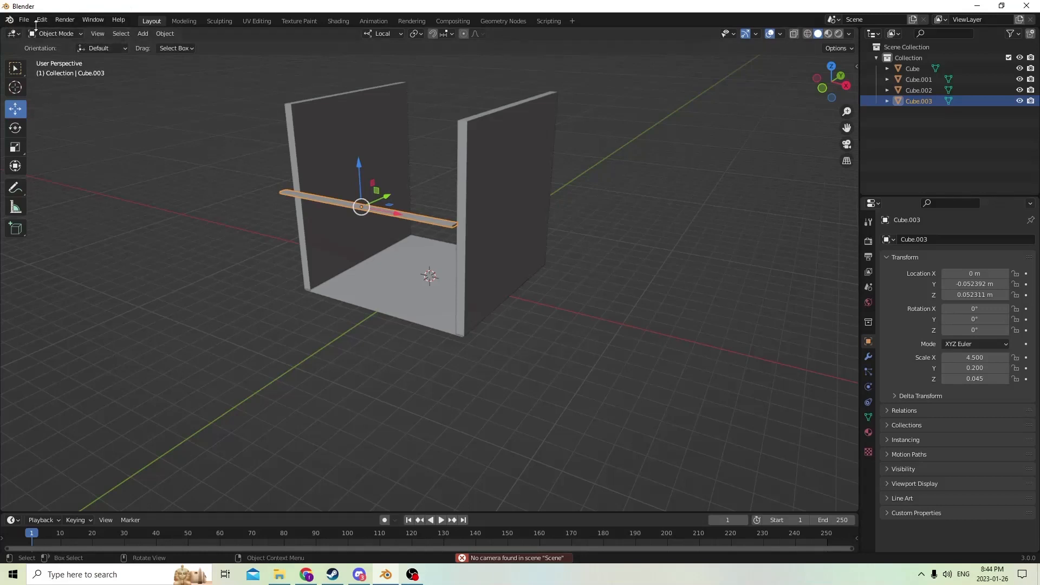
pyautogui.click(42, 19)
pyautogui.click(41, 19)
pyautogui.click(47, 34)
# Compare the height, Z location and scale of the wall across the open side with both side walls.
pyautogui.moveTo(227, 101); pyautogui.dragTo(194, 126, button='middle')
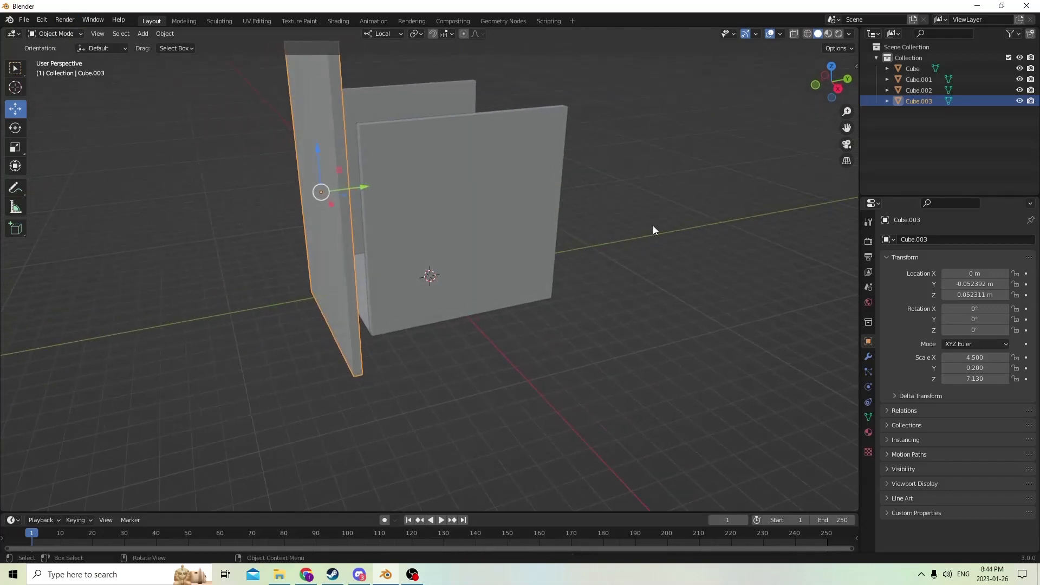
pyautogui.moveTo(654, 228); pyautogui.dragTo(668, 213, button='middle')
pyautogui.moveTo(216, 132); pyautogui.dragTo(412, 141, button='middle')
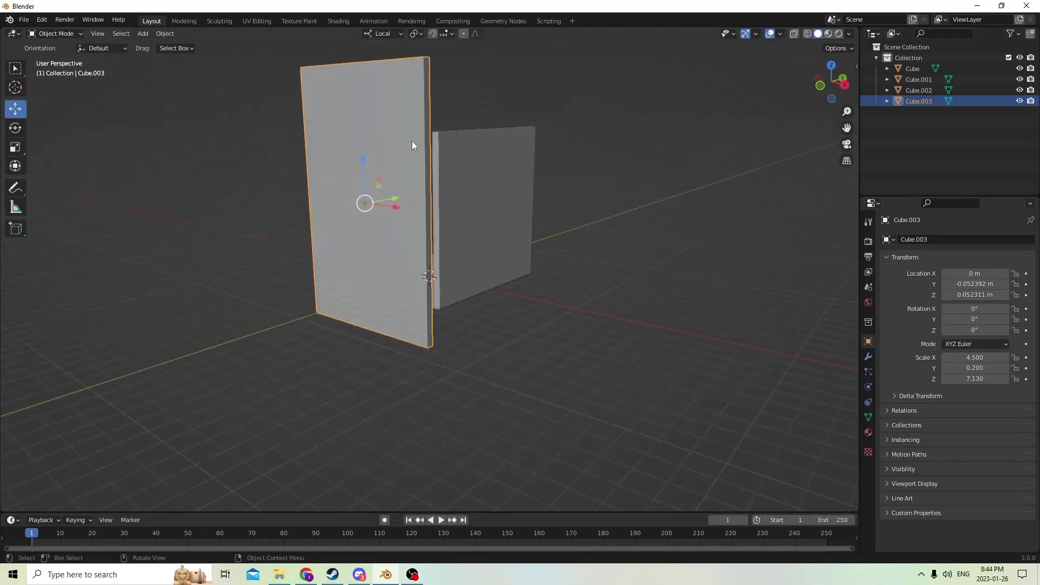
pyautogui.click(522, 175)
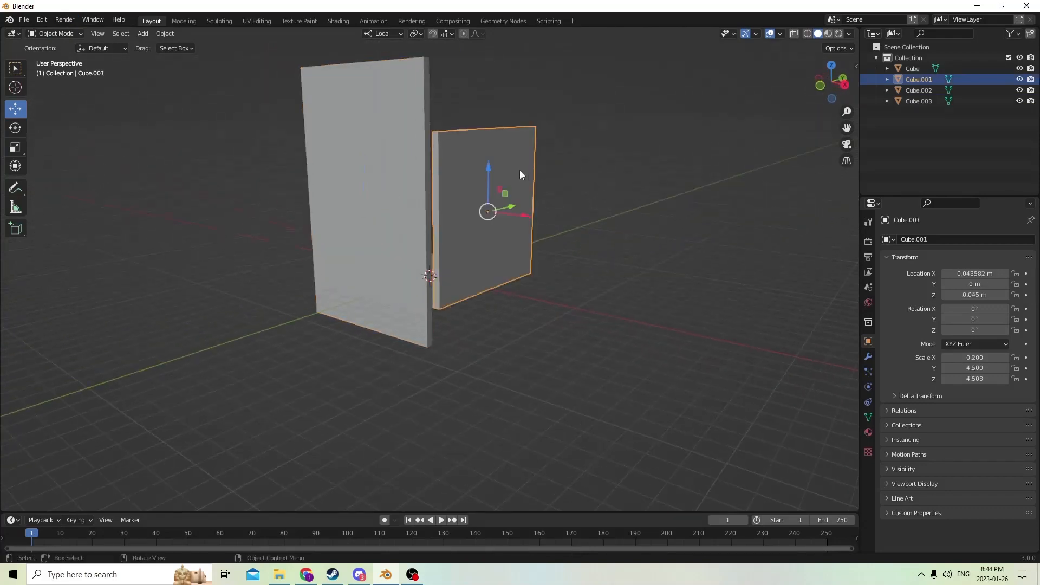
pyautogui.click(410, 169)
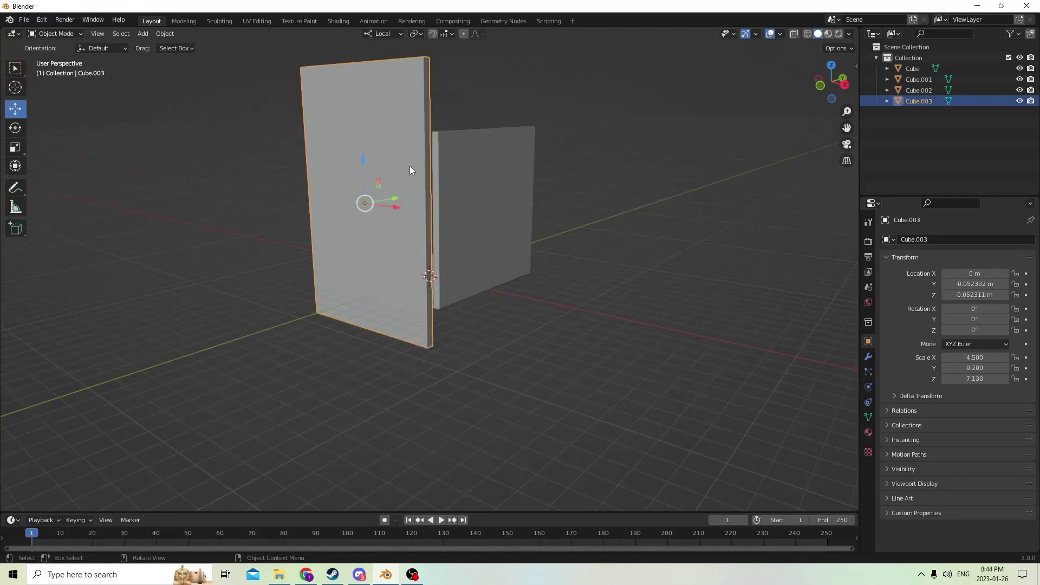
pyautogui.click(515, 187)
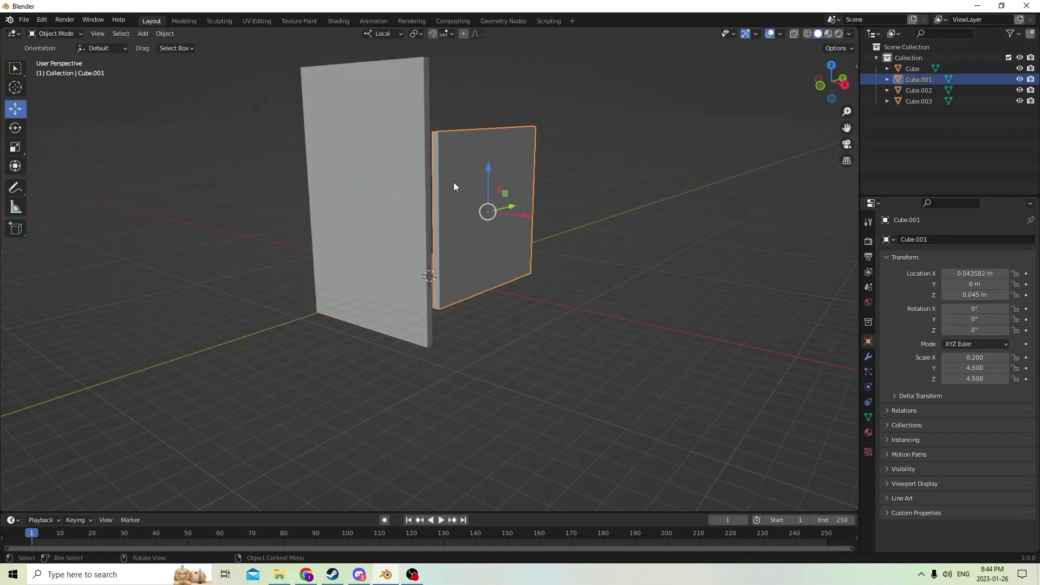
pyautogui.moveTo(475, 207); pyautogui.dragTo(430, 236, button='middle')
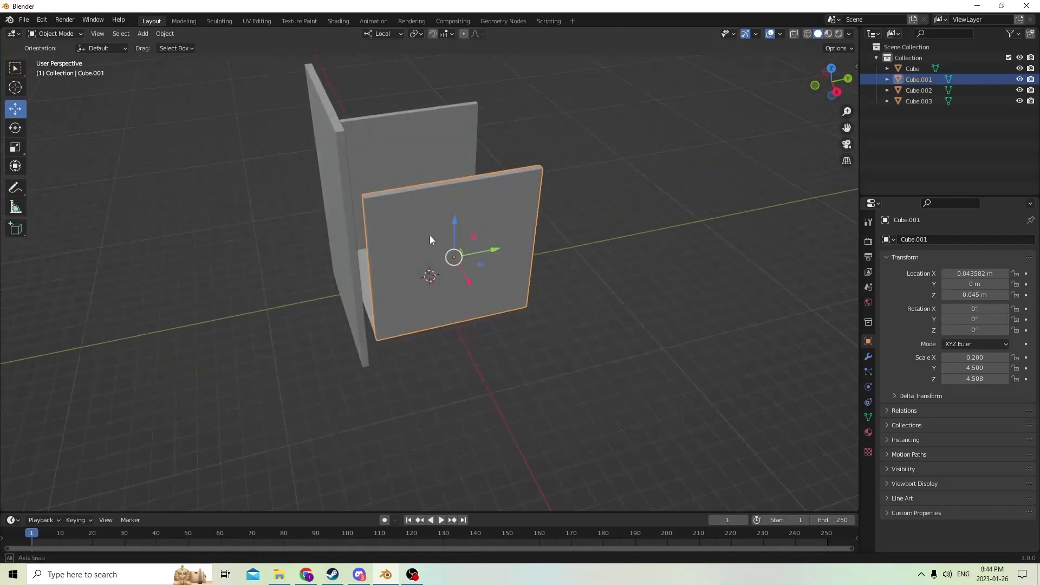
pyautogui.click(407, 147)
pyautogui.moveTo(407, 147)
pyautogui.mouseDown(button='middle')
pyautogui.moveTo(406, 136)
pyautogui.moveTo(394, 147)
pyautogui.mouseUp(button='middle')
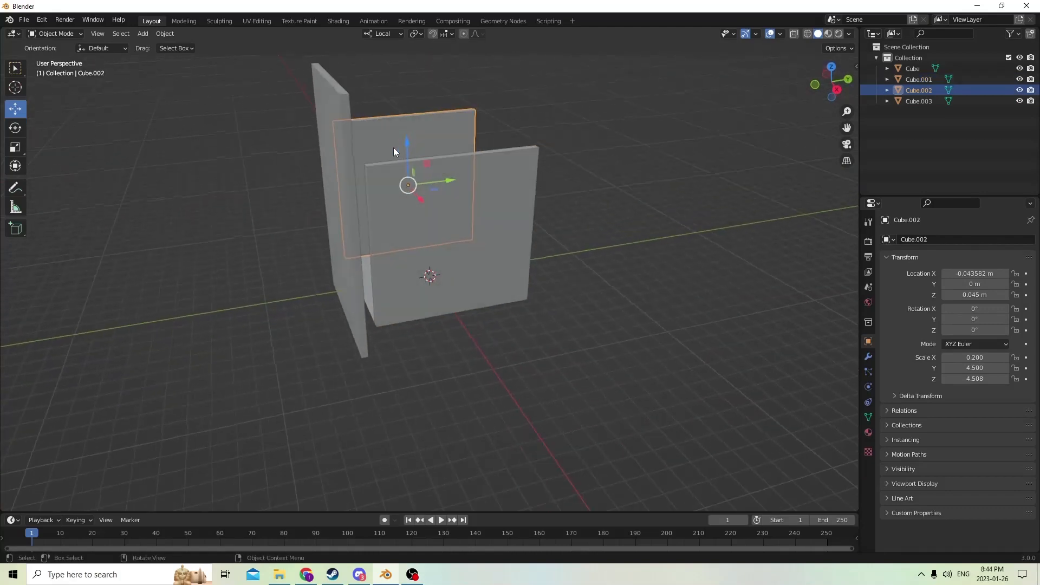
pyautogui.click(329, 189)
pyautogui.moveTo(342, 183); pyautogui.dragTo(416, 177, button='middle')
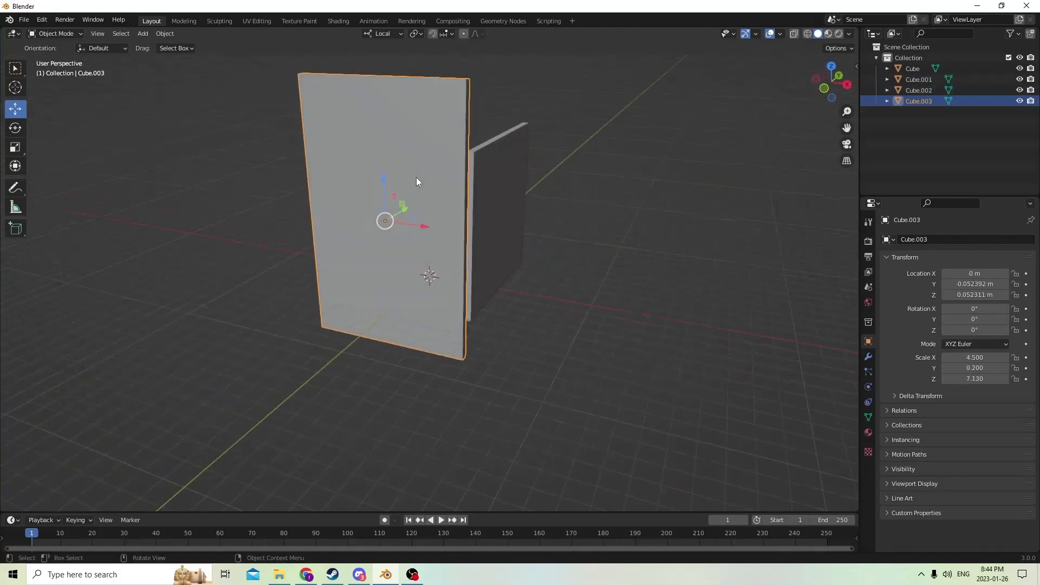
# Scale the wall across the open side down along Z to about 4.86 and compare it with the adjacent side wall.
pyautogui.click(15, 147)
pyautogui.moveTo(160, 80); pyautogui.dragTo(409, 139, button='middle')
pyautogui.moveTo(364, 144); pyautogui.dragTo(368, 168)
pyautogui.click(499, 160)
pyautogui.moveTo(499, 158); pyautogui.dragTo(450, 178, button='middle')
pyautogui.scroll(3, 457, 194)
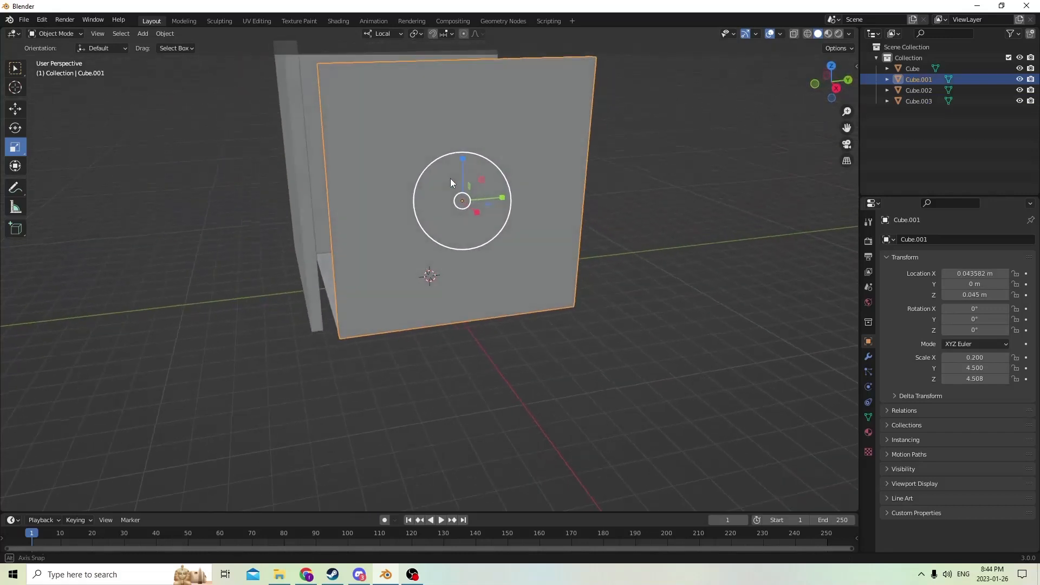
pyautogui.click(293, 178)
pyautogui.moveTo(306, 175); pyautogui.dragTo(627, 281, button='middle')
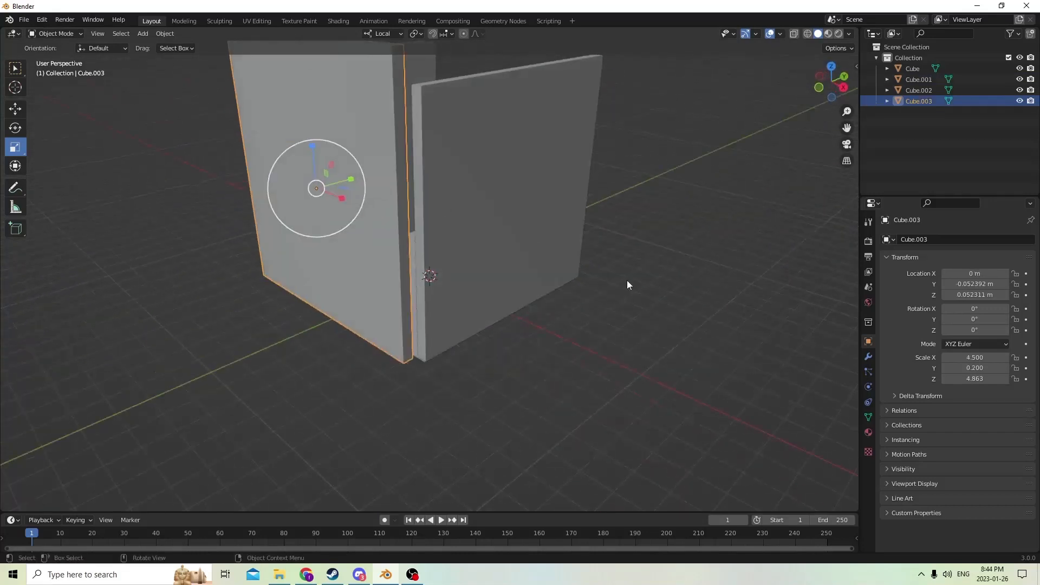
pyautogui.click(436, 180)
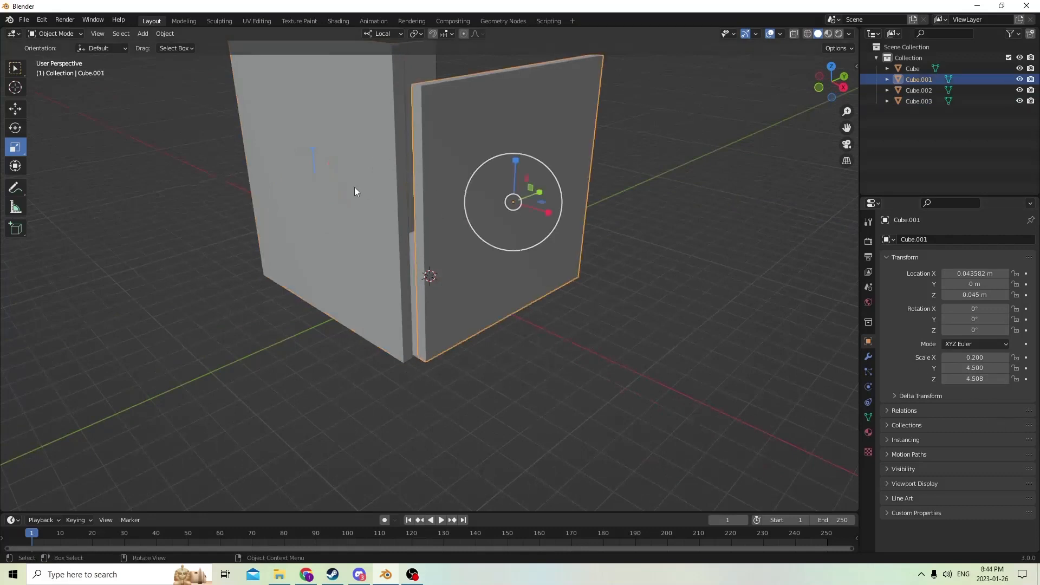
# Set the Z scale of the wall across the open side to 4.5.
pyautogui.click(355, 187)
pyautogui.click(967, 378)
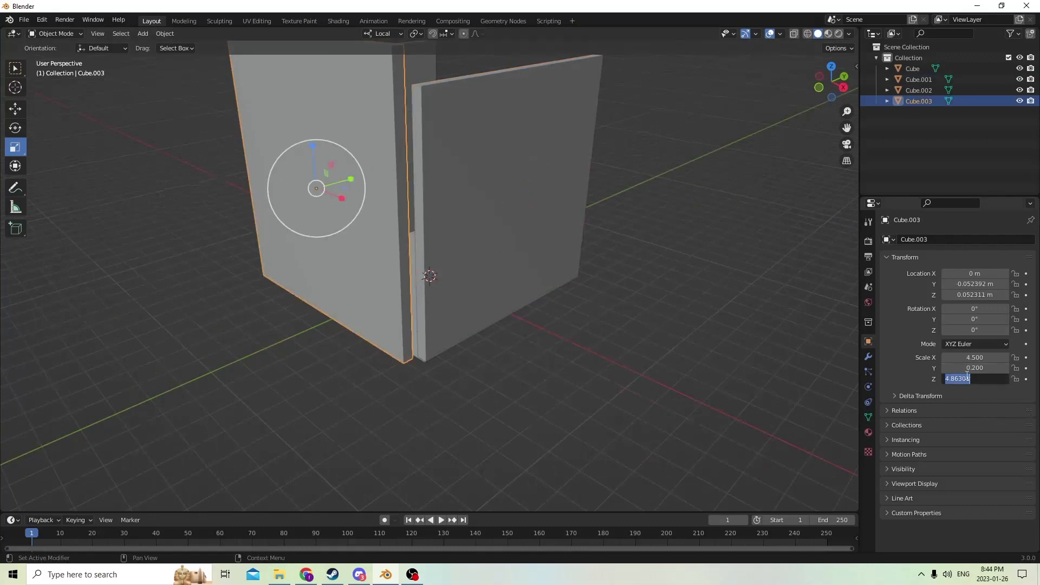
pyautogui.write('4.4')
pyautogui.press('BackSpace')
pyautogui.write('5')
pyautogui.press('Return')
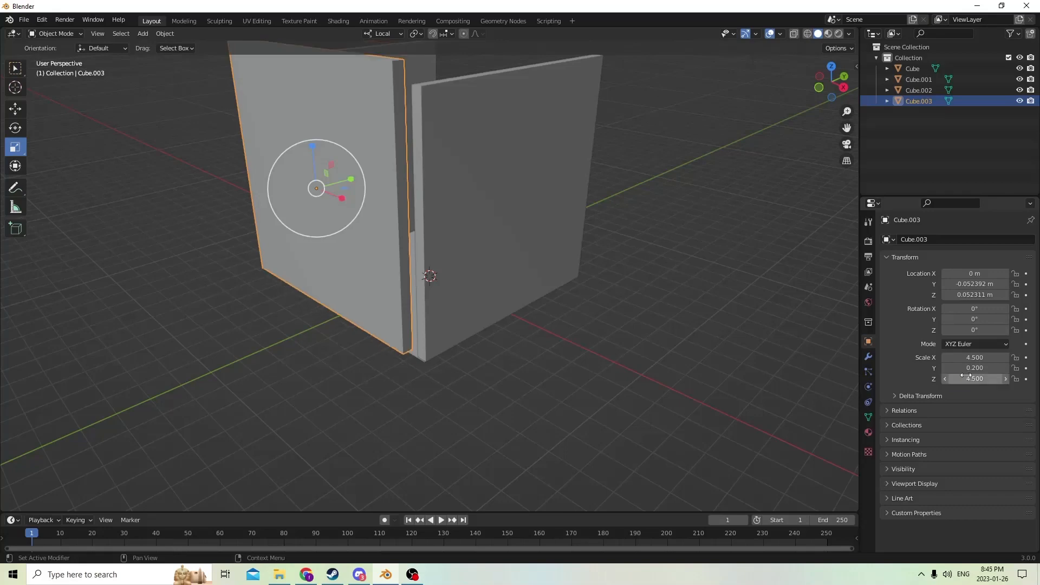
# Move the wall across the open side along Y to about -0.0432 m so it meets the side walls' ends.
pyautogui.moveTo(557, 41); pyautogui.dragTo(323, 88, button='middle')
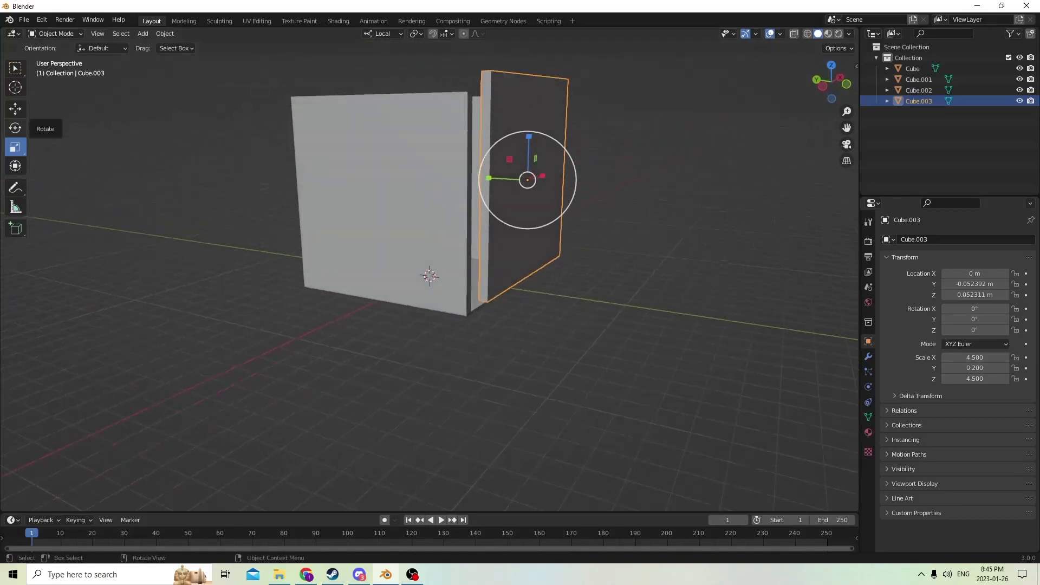
pyautogui.click(16, 108)
pyautogui.moveTo(547, 157); pyautogui.dragTo(486, 194, button='middle')
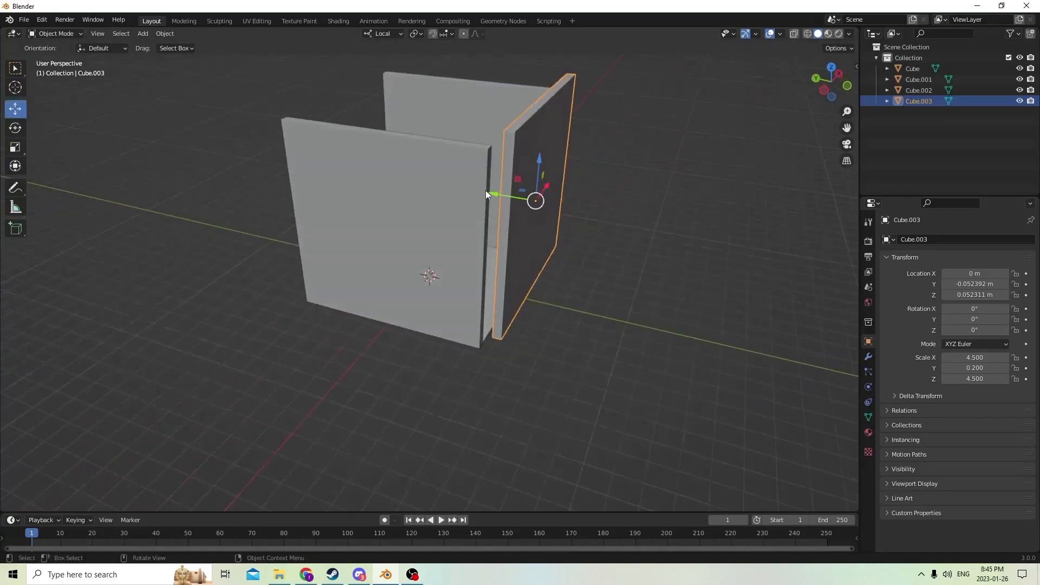
pyautogui.moveTo(485, 190); pyautogui.dragTo(470, 182)
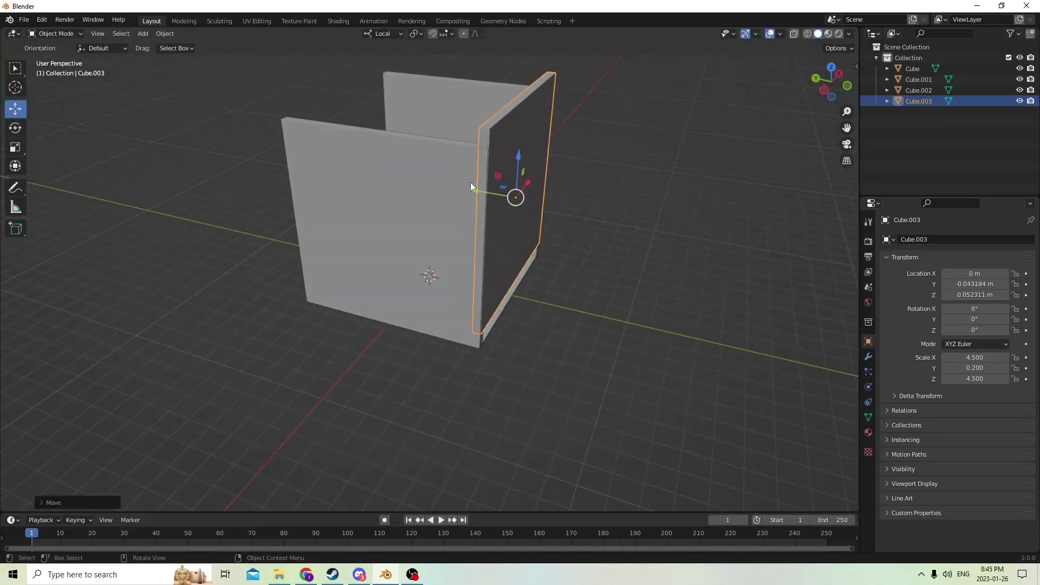
# Lower the wall across the open side along Z to about 0.0453 m, level with the side walls.
pyautogui.scroll(3, 460, 185)
pyautogui.moveTo(452, 187); pyautogui.dragTo(399, 147, button='middle')
pyautogui.moveTo(518, 148); pyautogui.dragTo(517, 163)
pyautogui.scroll(1, 510, 158)
pyautogui.moveTo(509, 157); pyautogui.dragTo(711, 120, button='middle')
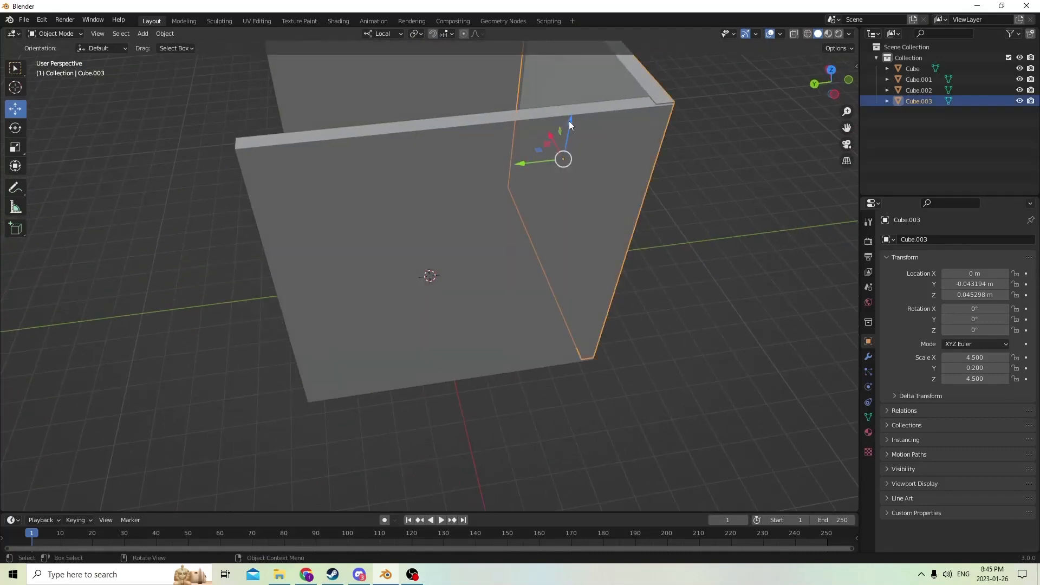
# Lower the wall slightly more along Z to about 0.0449 m and inspect its top edge against the side walls.
pyautogui.moveTo(570, 123); pyautogui.dragTo(558, 124)
pyautogui.moveTo(558, 124); pyautogui.dragTo(410, 116, button='middle')
pyautogui.scroll(2, 371, 111)
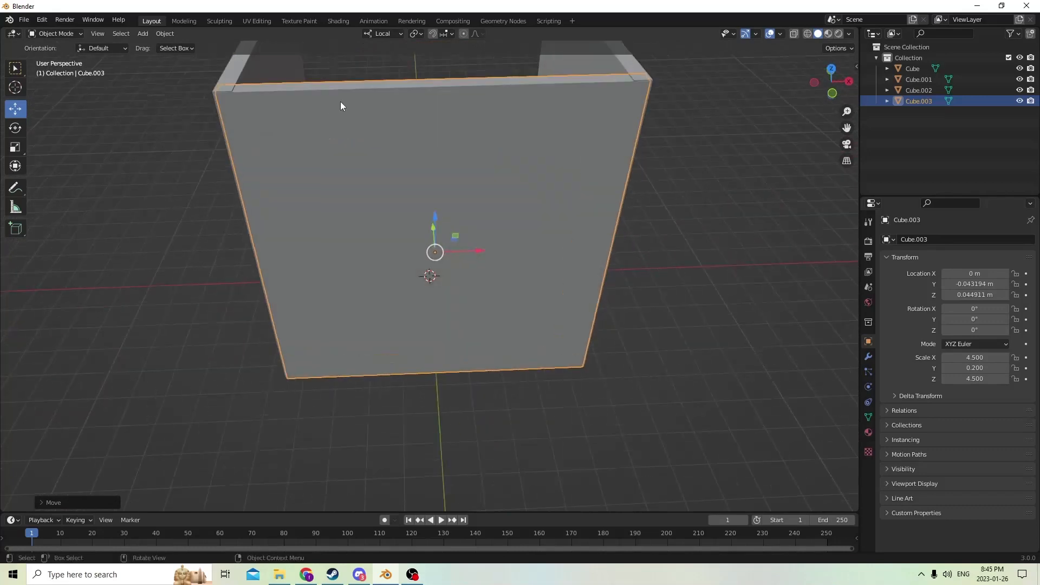
pyautogui.scroll(2, 350, 156)
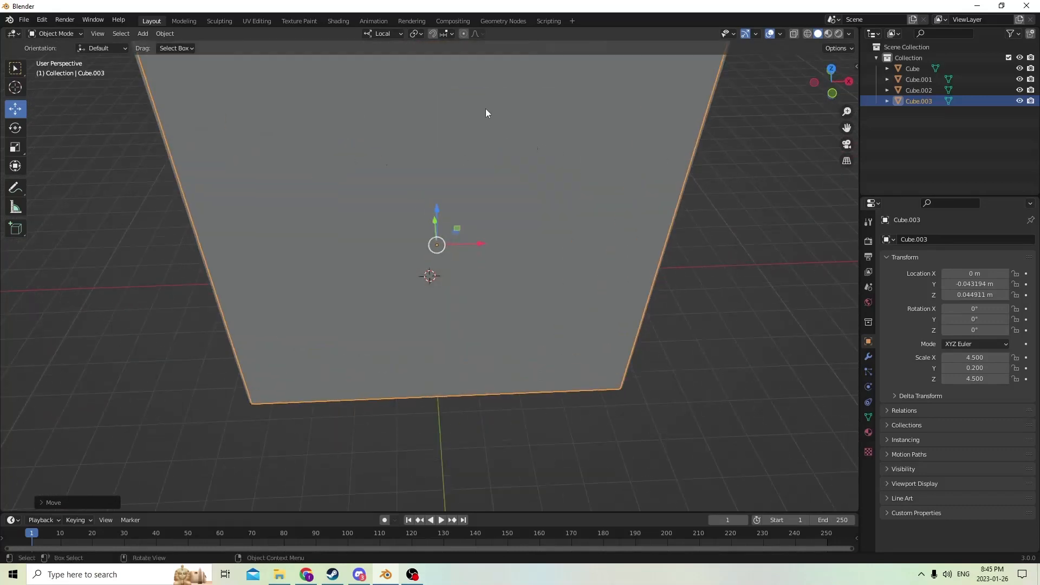
pyautogui.moveTo(486, 109); pyautogui.dragTo(502, 94, button='middle')
pyautogui.moveTo(846, 131); pyautogui.dragTo(852, 228)
pyautogui.scroll(3, 457, 258)
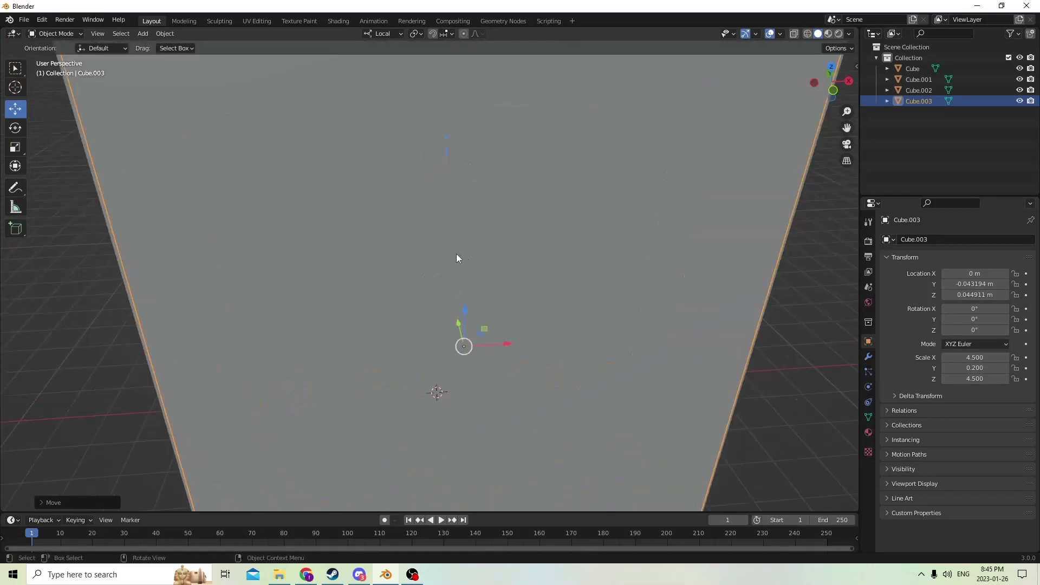
pyautogui.scroll(-3, 440, 234)
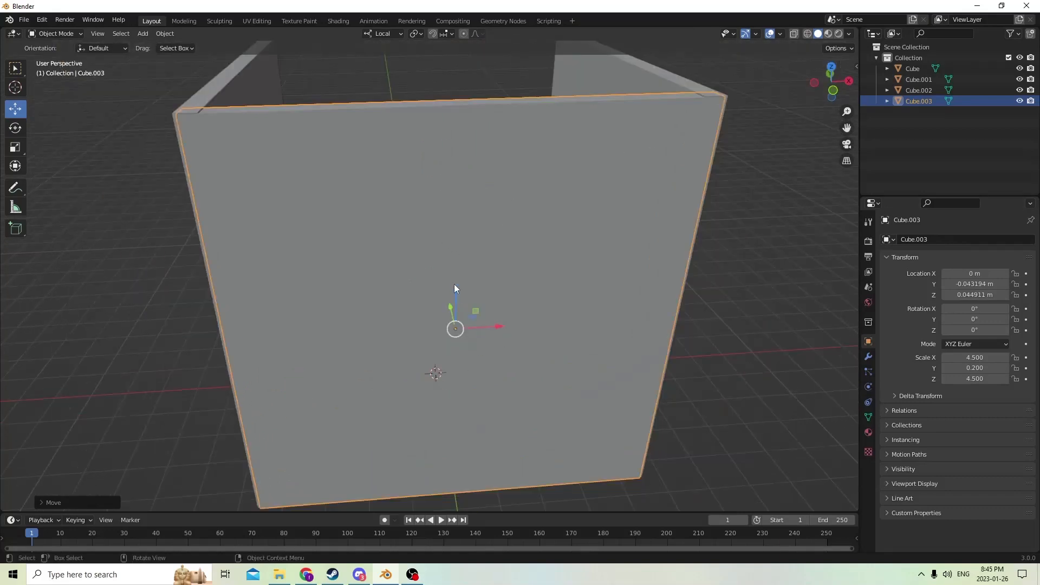
# Raise the wall across the open side along Z to about 0.0453 m, deselect it and check the corner joint.
pyautogui.moveTo(456, 292); pyautogui.dragTo(453, 289)
pyautogui.moveTo(468, 246); pyautogui.dragTo(463, 270, button='middle')
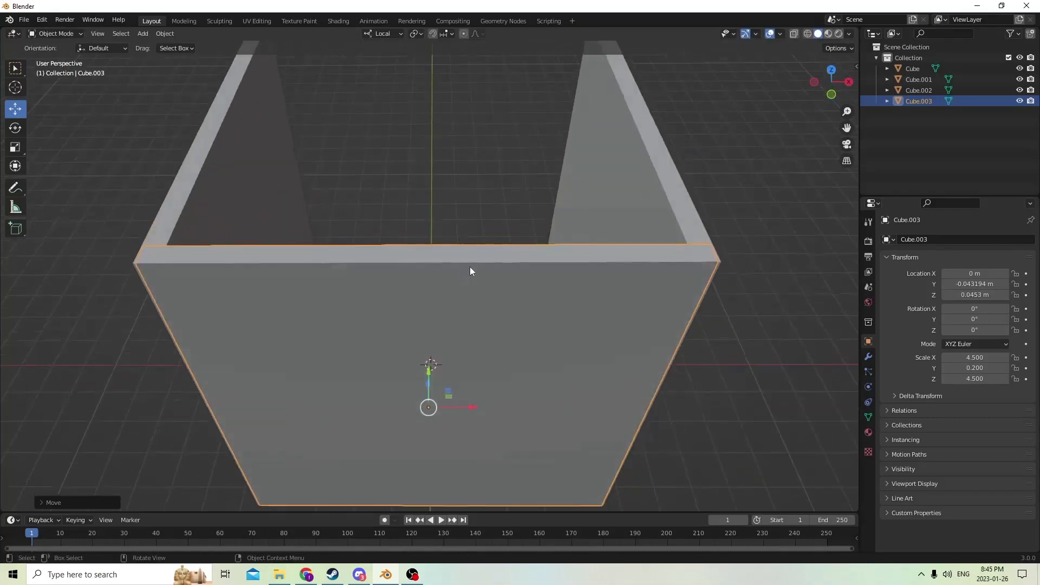
pyautogui.click(805, 274)
pyautogui.moveTo(765, 256); pyautogui.dragTo(661, 238, button='middle')
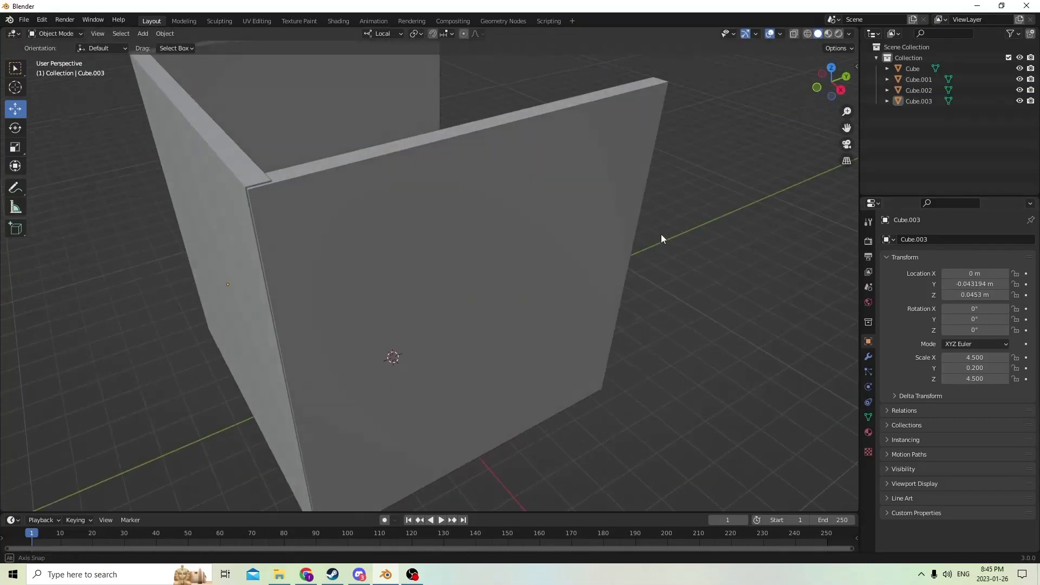
# Lower the wall across the open side along Z to about 0.0451 m so its top lines up with the side walls.
pyautogui.click(228, 155)
pyautogui.scroll(1, 228, 155)
pyautogui.moveTo(227, 155); pyautogui.dragTo(175, 174, button='middle')
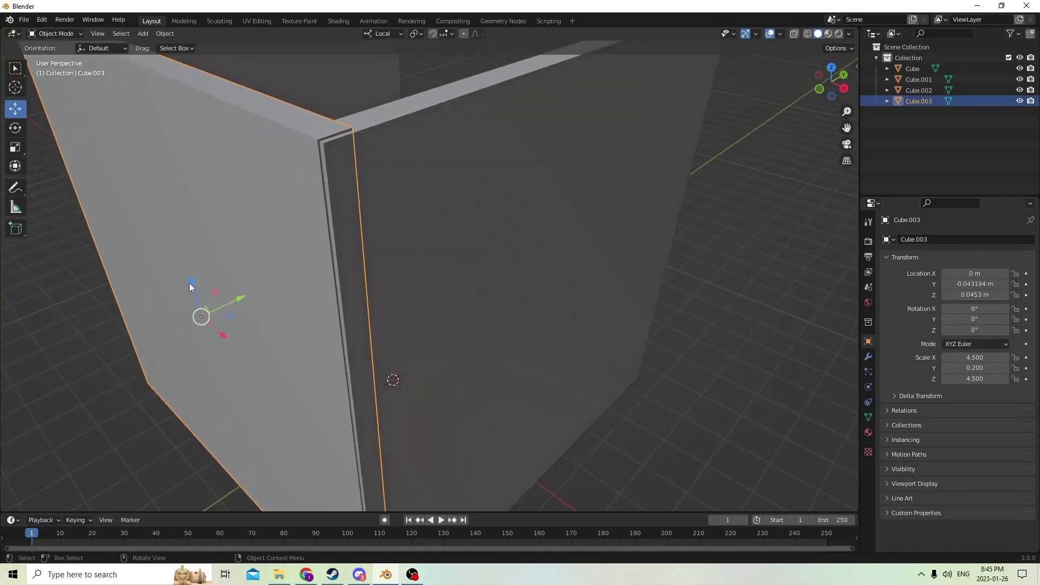
pyautogui.moveTo(189, 282); pyautogui.dragTo(190, 286)
pyautogui.moveTo(189, 287); pyautogui.dragTo(386, 277, button='middle')
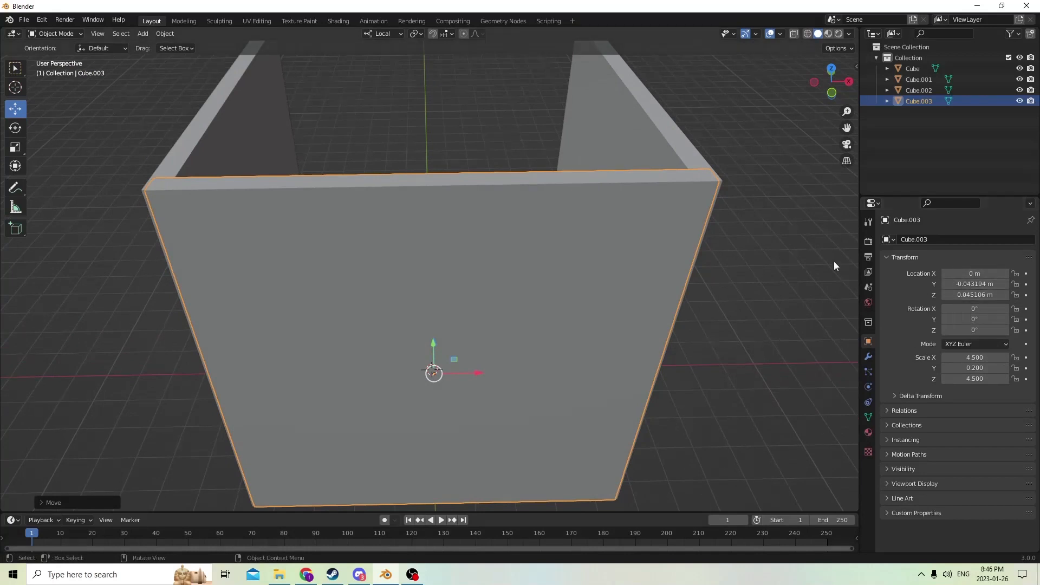
# Scale the wall across the open side down along X to about 4.119 so it sits between the side walls.
pyautogui.click(16, 146)
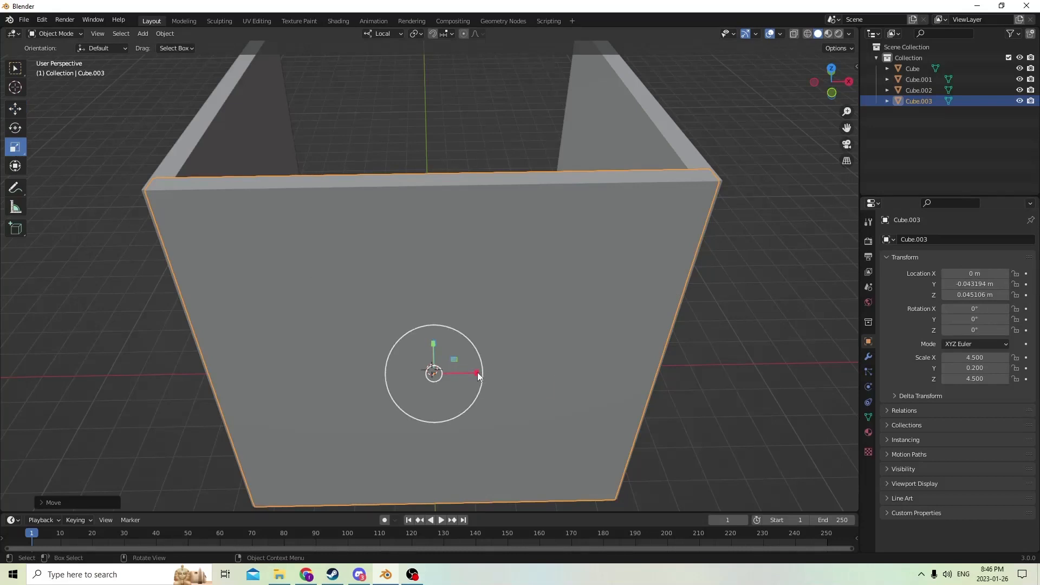
pyautogui.moveTo(479, 373); pyautogui.dragTo(469, 373)
pyautogui.moveTo(476, 326); pyautogui.dragTo(438, 317, button='middle')
pyautogui.scroll(2, 438, 329)
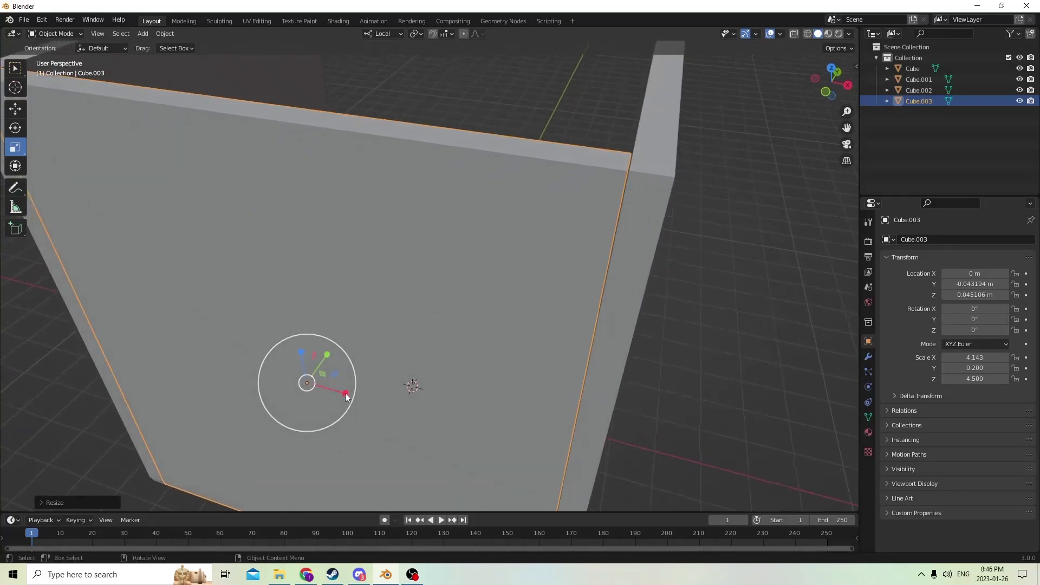
pyautogui.moveTo(346, 394); pyautogui.dragTo(349, 394)
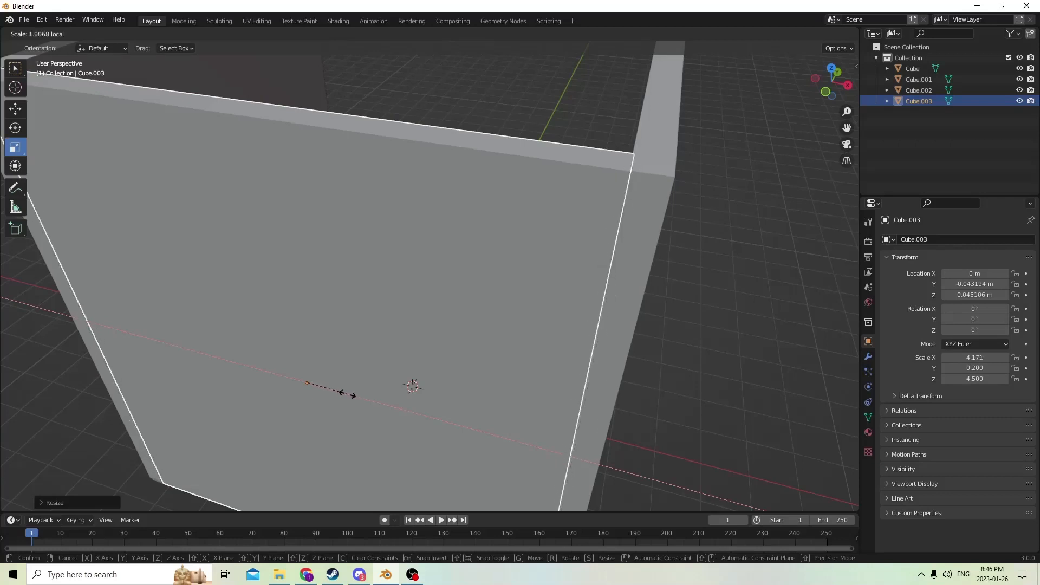
pyautogui.moveTo(347, 394); pyautogui.dragTo(346, 394)
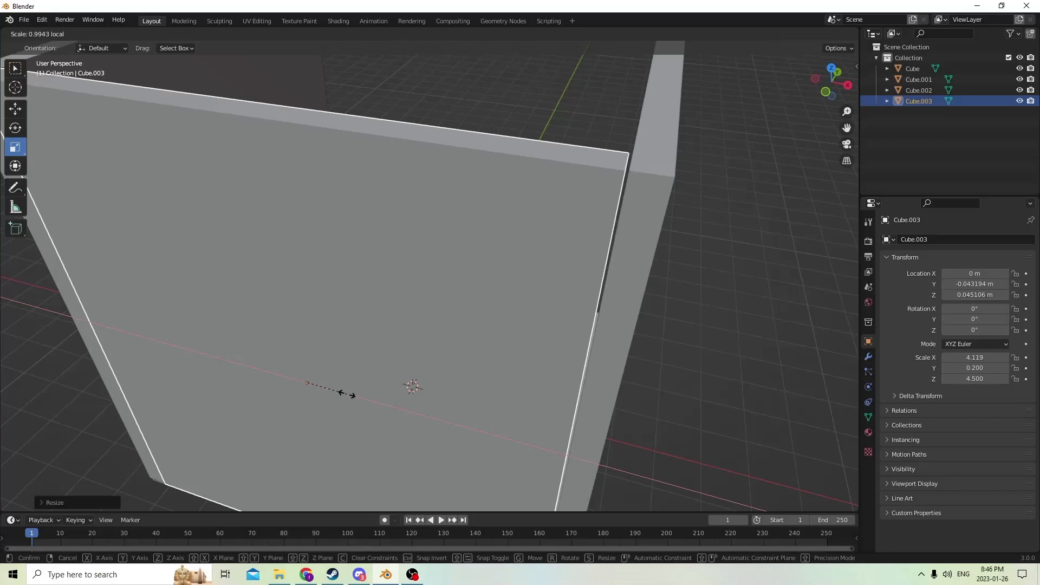
pyautogui.moveTo(347, 394); pyautogui.dragTo(347, 394)
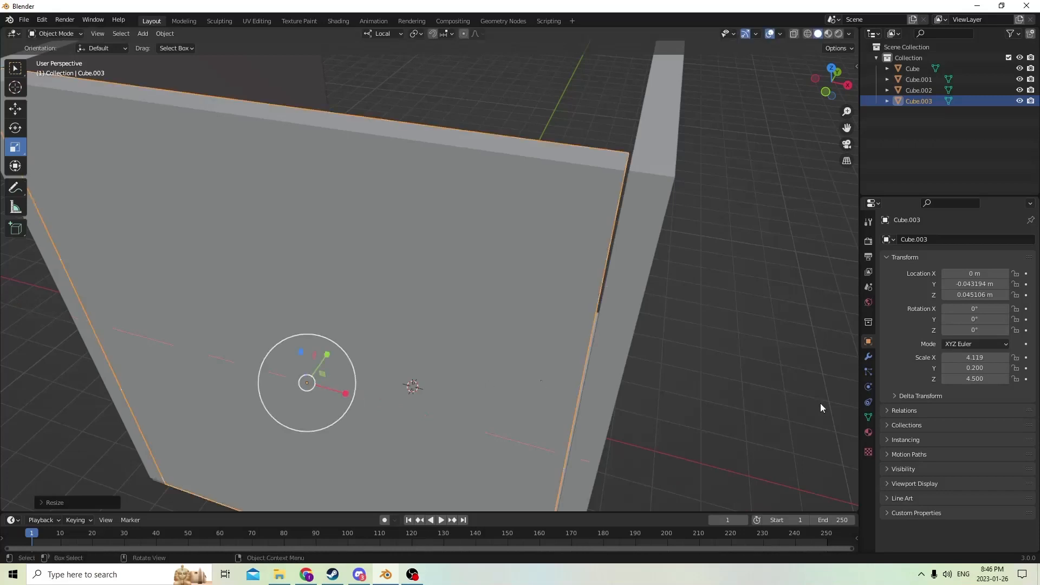
# Set the wall's X scale to 4.12 and raise it in small increments to 4.16 to close the gaps at the side walls.
pyautogui.click(967, 358)
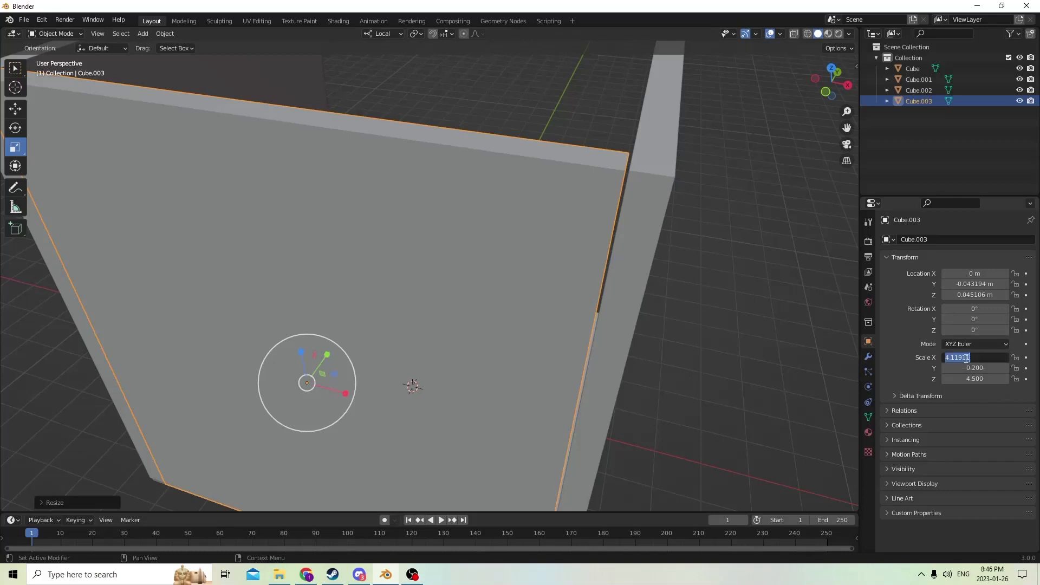
pyautogui.write('4.12')
pyautogui.press('Return')
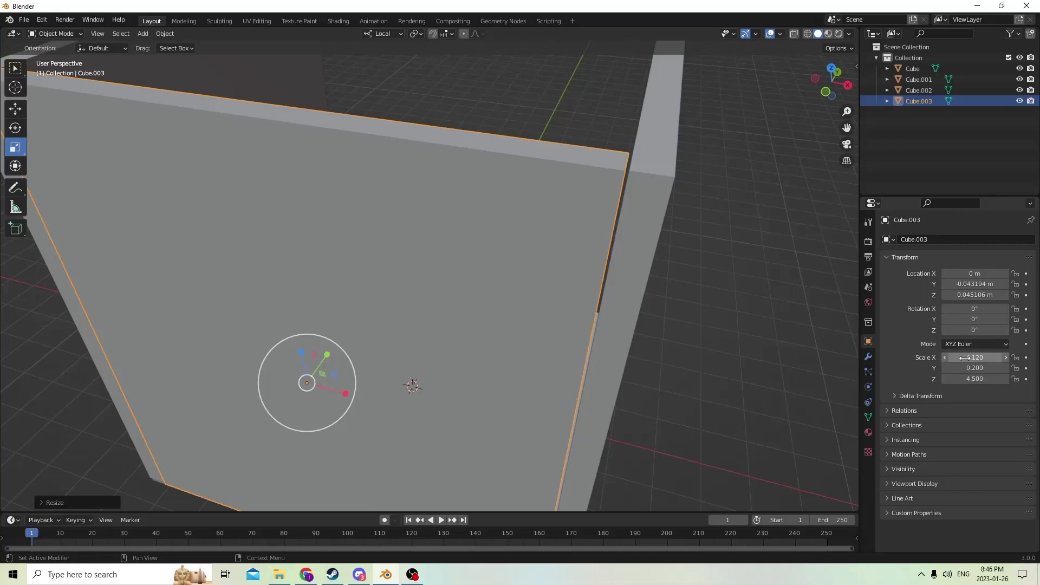
pyautogui.moveTo(802, 299); pyautogui.dragTo(710, 299, button='middle')
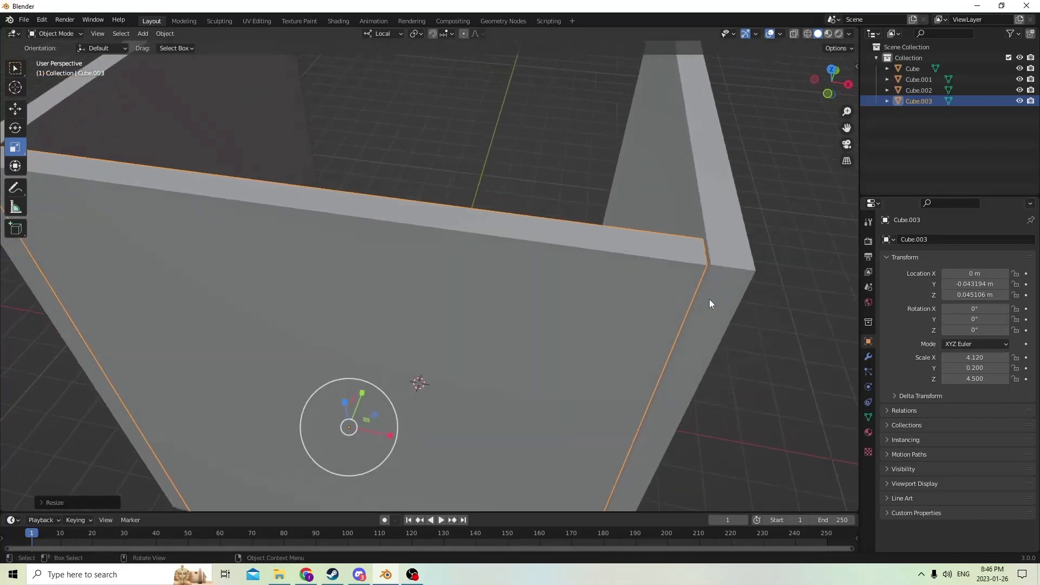
pyautogui.click(1006, 358)
pyautogui.click(1006, 359)
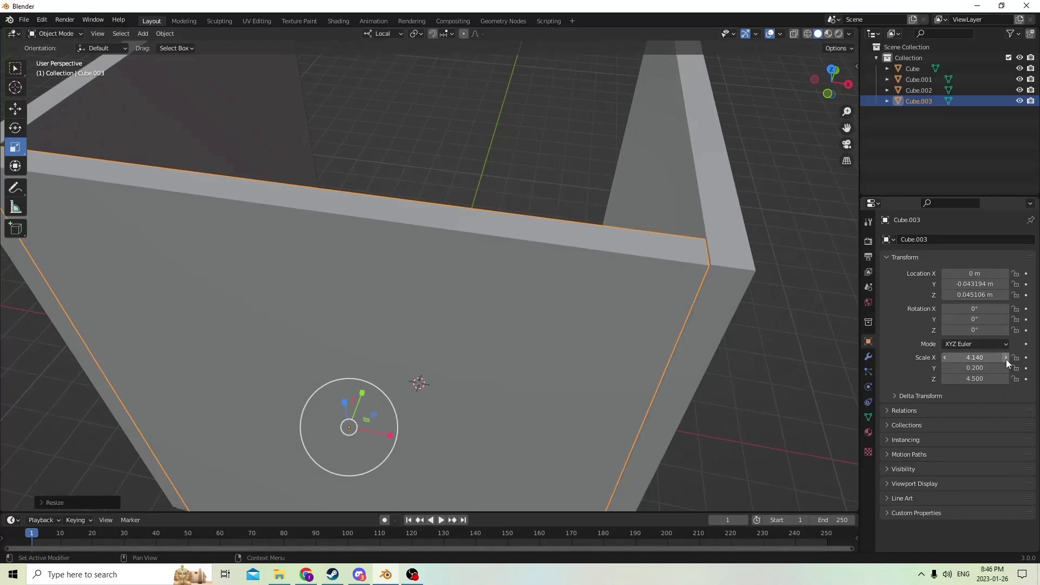
pyautogui.moveTo(669, 311); pyautogui.dragTo(656, 310, button='middle')
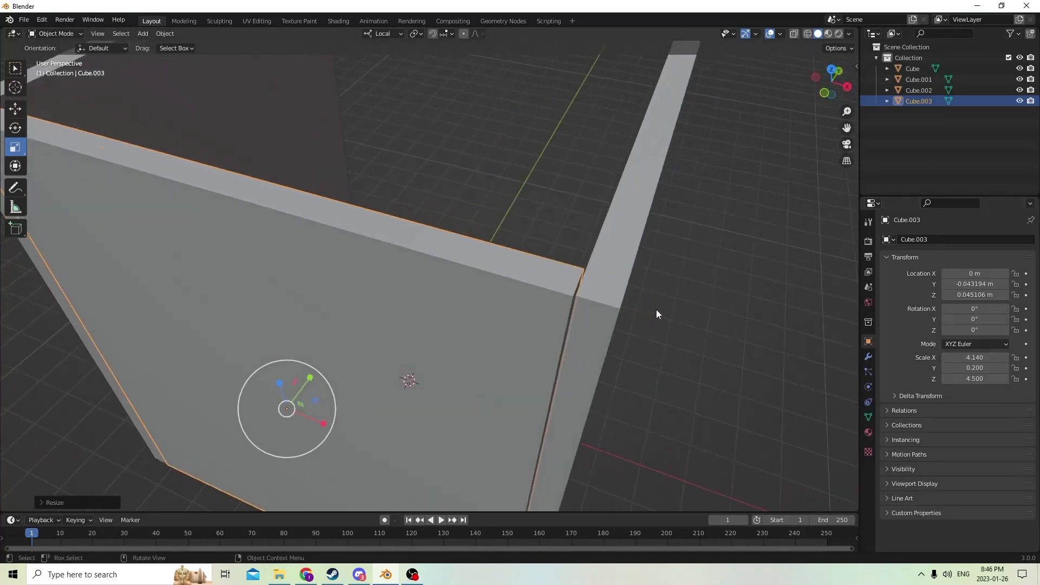
pyautogui.click(1004, 359)
pyautogui.moveTo(722, 317); pyautogui.dragTo(720, 317, button='middle')
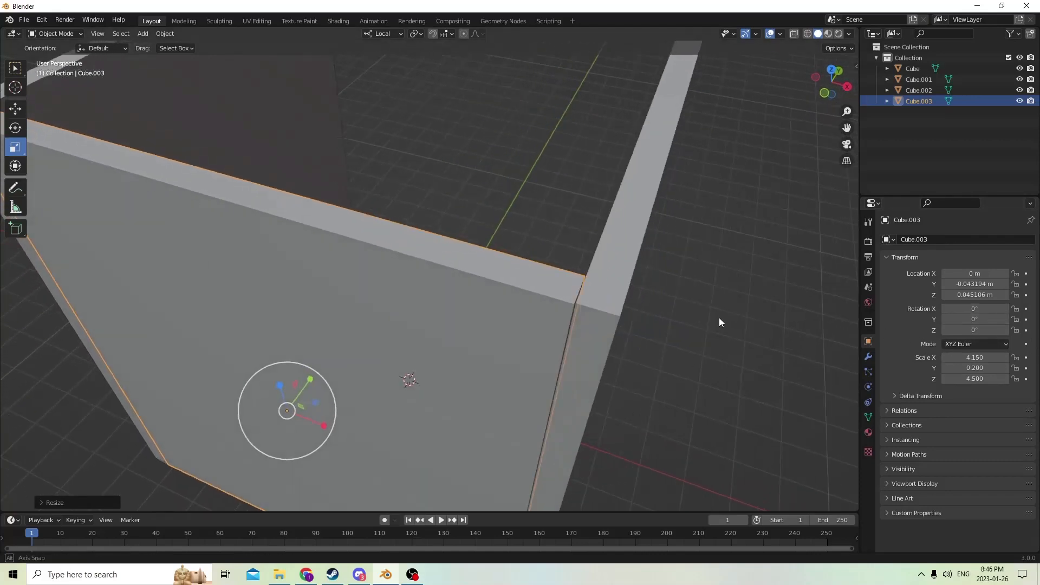
pyautogui.click(1005, 359)
pyautogui.moveTo(780, 325); pyautogui.dragTo(729, 330, button='middle')
pyautogui.click(776, 311)
pyautogui.click(554, 269)
pyautogui.moveTo(554, 270); pyautogui.dragTo(509, 288, button='middle')
pyautogui.hotkey('shift', 'd')
pyautogui.rightClick(443, 294)
pyautogui.moveTo(278, 261); pyautogui.dragTo(259, 252, button='middle')
pyautogui.press('Delete')
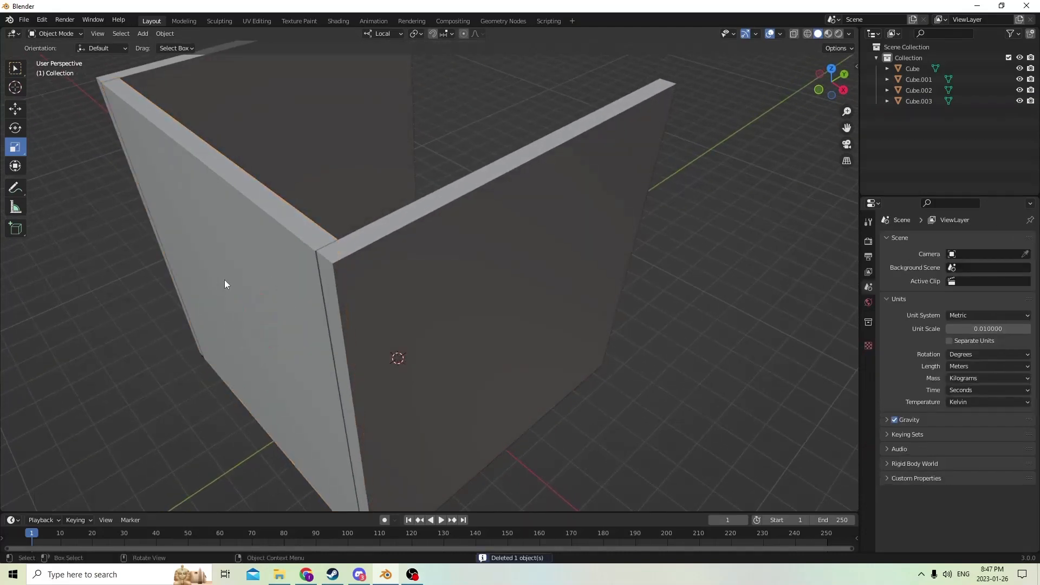
# Move the wall between the side walls along Y to about -0.04305 m, flush with the side walls' ends.
pyautogui.moveTo(216, 282); pyautogui.dragTo(171, 279, button='middle')
pyautogui.click(16, 108)
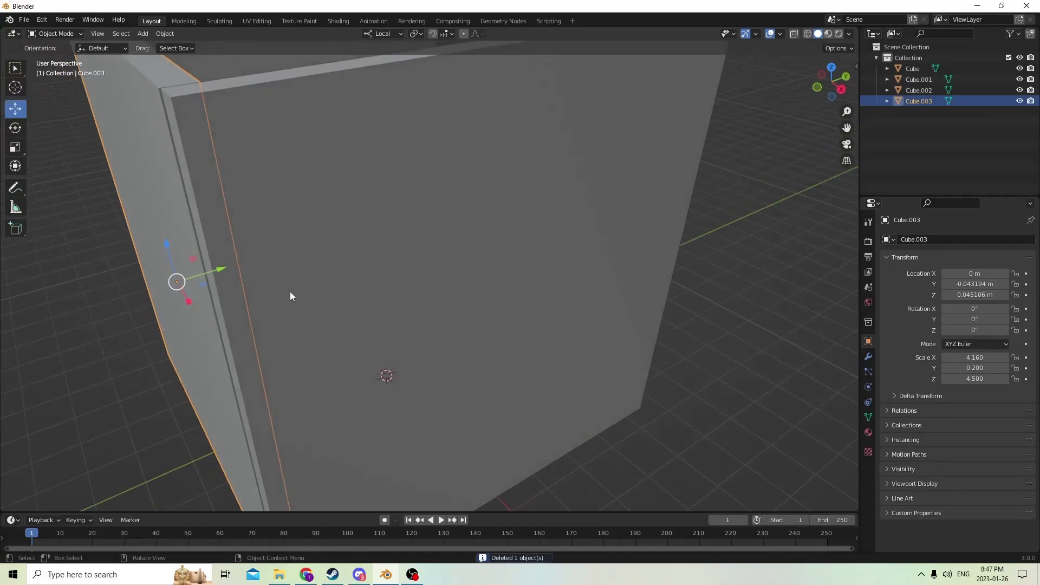
pyautogui.moveTo(220, 267); pyautogui.dragTo(222, 266)
pyautogui.moveTo(240, 273)
pyautogui.mouseDown(button='middle')
pyautogui.moveTo(260, 274)
pyautogui.moveTo(251, 255)
pyautogui.moveTo(241, 266)
pyautogui.mouseUp(button='middle')
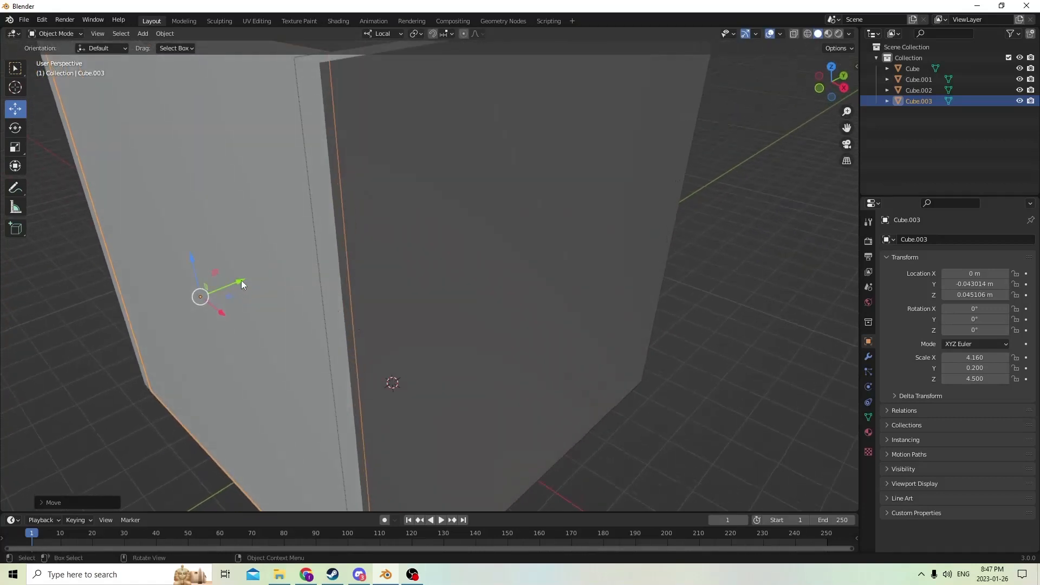
pyautogui.moveTo(242, 281); pyautogui.dragTo(239, 280)
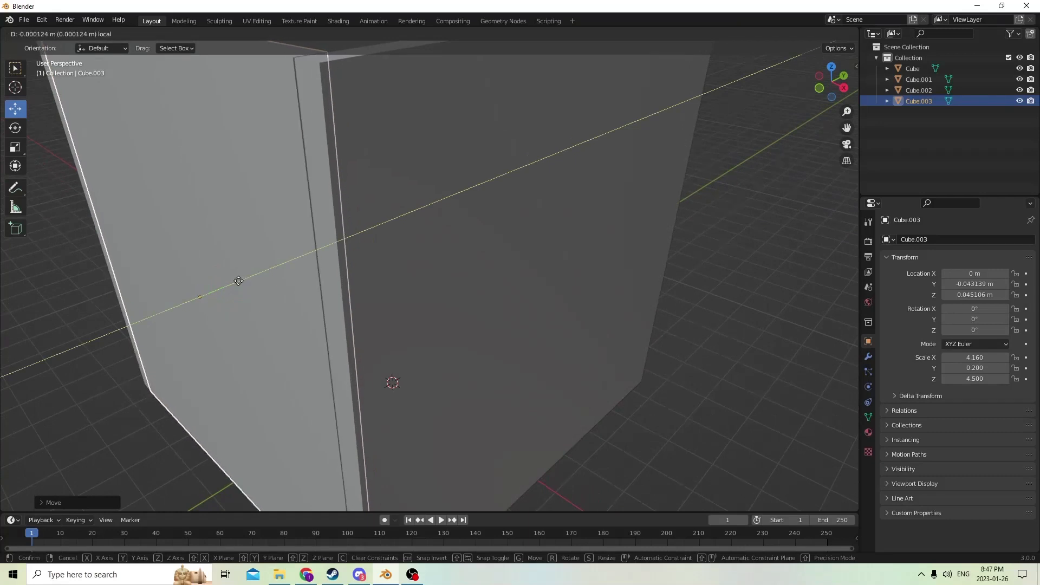
pyautogui.click(239, 281)
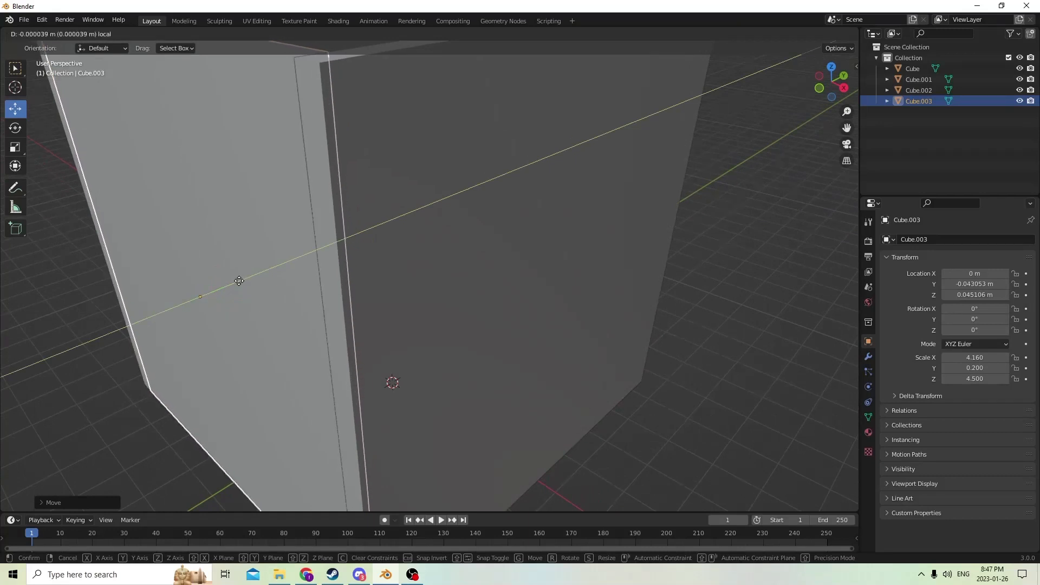
pyautogui.scroll(-4, 244, 278)
pyautogui.moveTo(244, 278)
pyautogui.mouseDown(button='middle')
pyautogui.moveTo(216, 293)
pyautogui.moveTo(257, 285)
pyautogui.mouseUp(button='middle')
pyautogui.scroll(1, 245, 288)
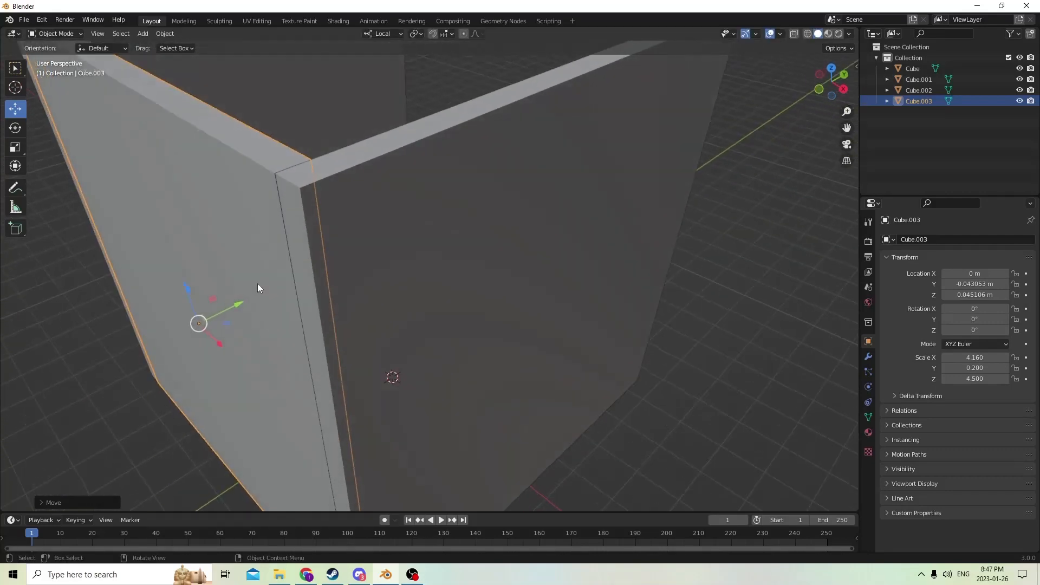
# Duplicate the wall between the side walls, leaving the copy in its original place.
pyautogui.hotkey('shift', 'd')
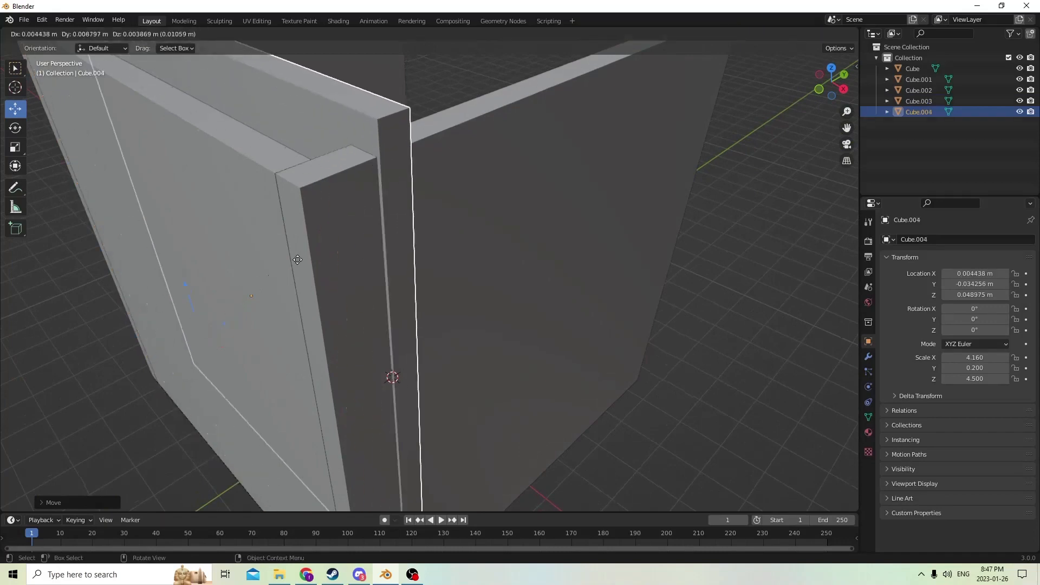
pyautogui.rightClick(287, 263)
pyautogui.moveTo(287, 262); pyautogui.dragTo(264, 279, button='middle')
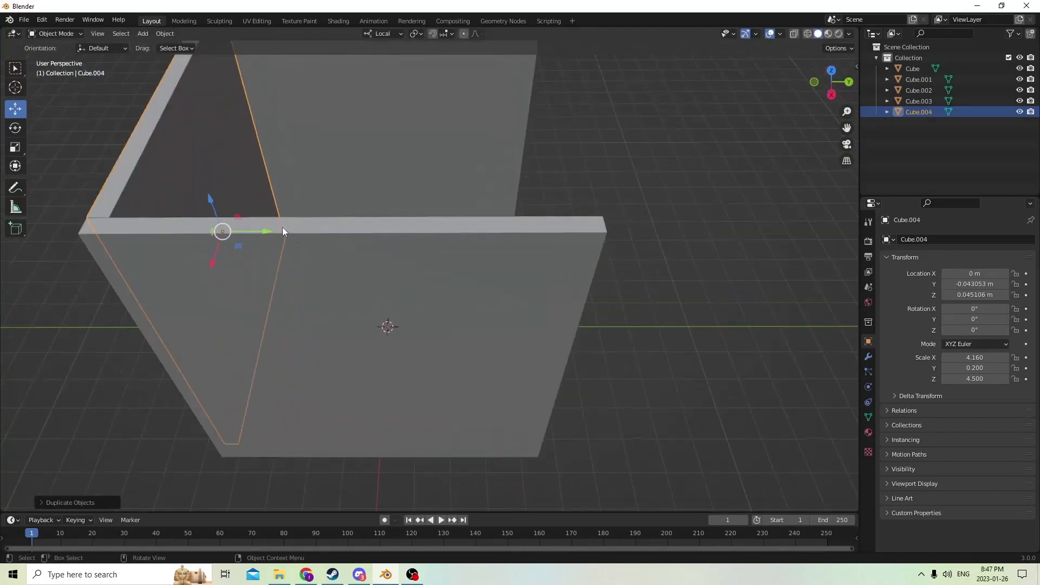
pyautogui.moveTo(267, 231); pyautogui.dragTo(579, 257)
pyautogui.rightClick(579, 258)
pyautogui.moveTo(502, 252); pyautogui.dragTo(192, 295, button='middle')
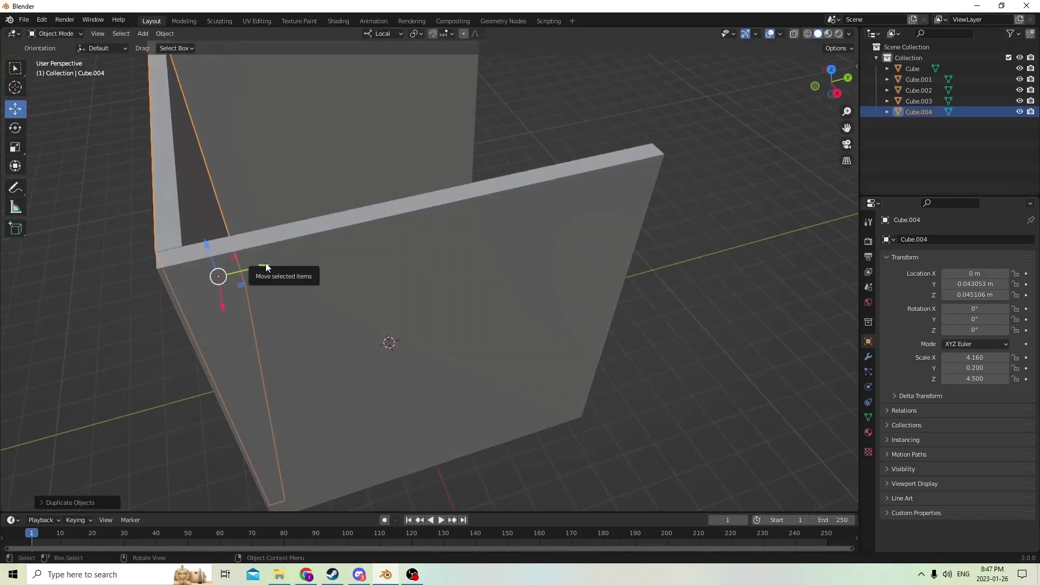
pyautogui.moveTo(265, 264); pyautogui.dragTo(333, 252)
pyautogui.rightClick(332, 251)
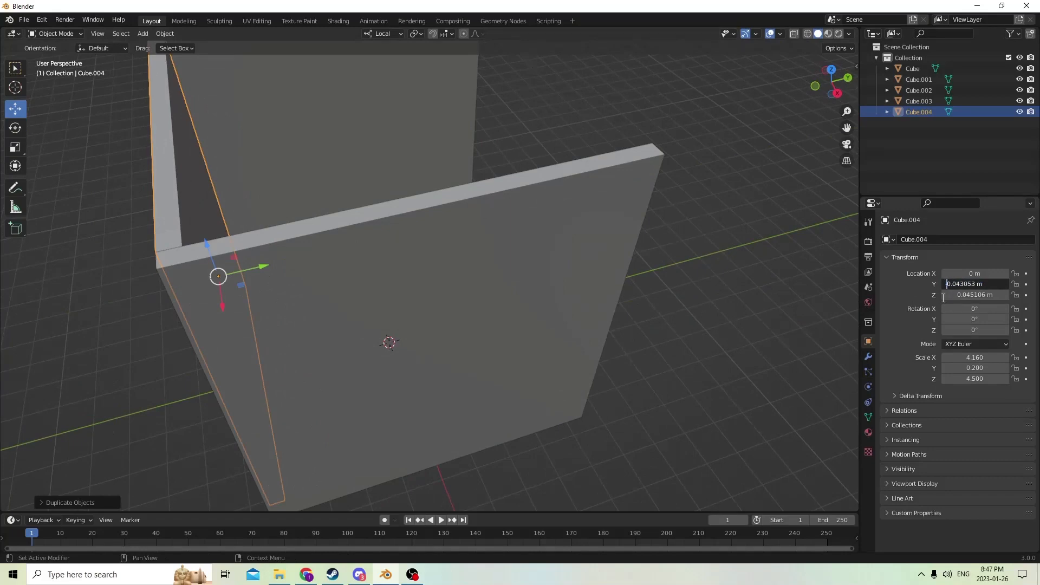
# Set the duplicated wall's Y location to 0.043053 m to close the opposite side, and inspect how it fits.
pyautogui.press('Return')
pyautogui.moveTo(766, 267); pyautogui.dragTo(581, 225, button='middle')
pyautogui.click(693, 299)
pyautogui.scroll(-1, 692, 298)
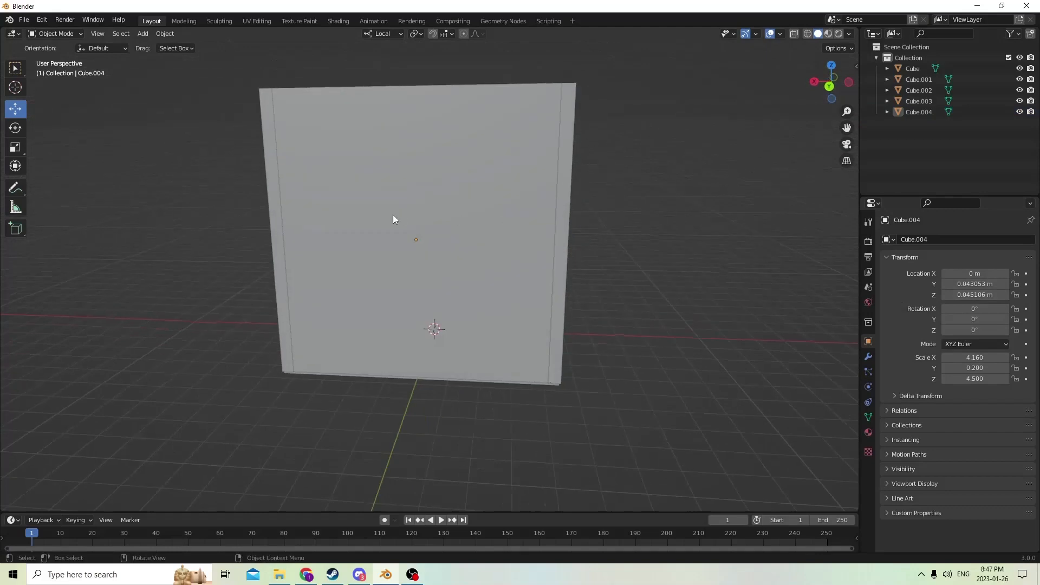
pyautogui.click(393, 216)
pyautogui.moveTo(392, 216); pyautogui.dragTo(486, 259, button='middle')
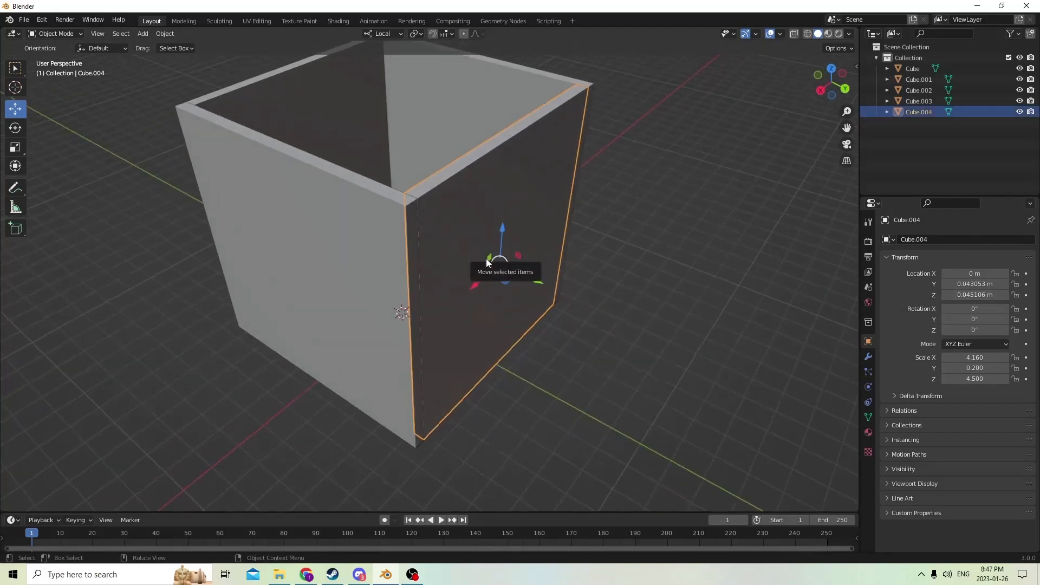
pyautogui.moveTo(486, 259); pyautogui.dragTo(403, 320, button='middle')
# Duplicate the side wall on the positive X side, leaving the copy in its original place.
pyautogui.click(406, 331)
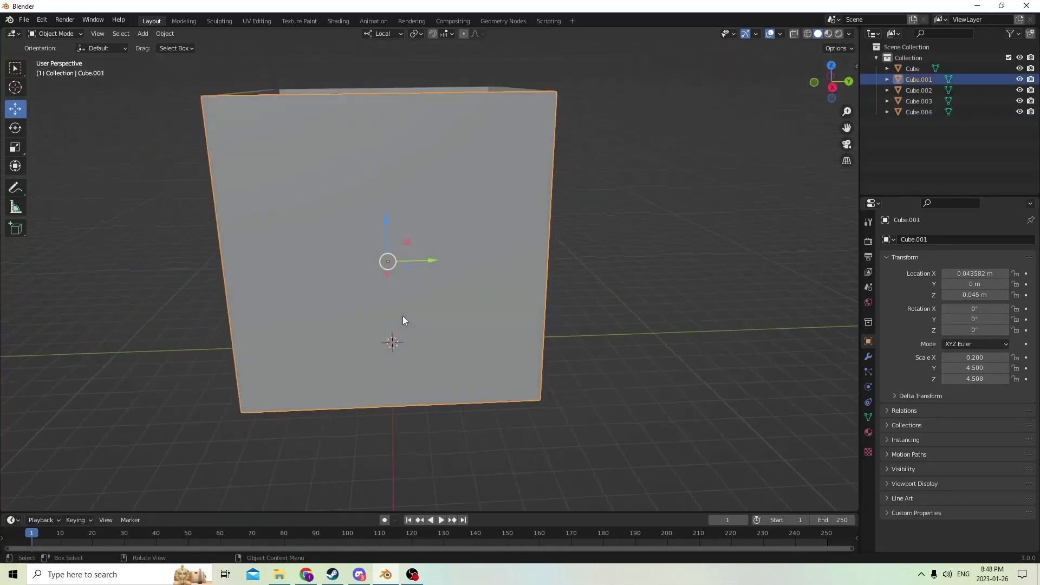
pyautogui.hotkey('shift', 'd')
pyautogui.rightClick(490, 271)
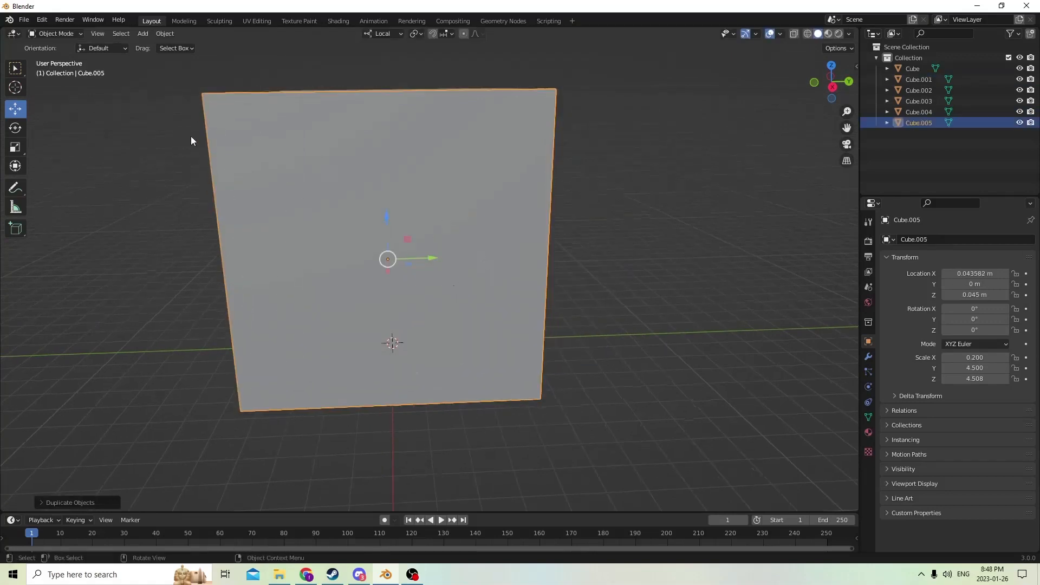
# Scale the duplicate into a tall door-shaped block of about 0.113 in X, 1.860 in Y and 3.888 in Z.
pyautogui.click(15, 148)
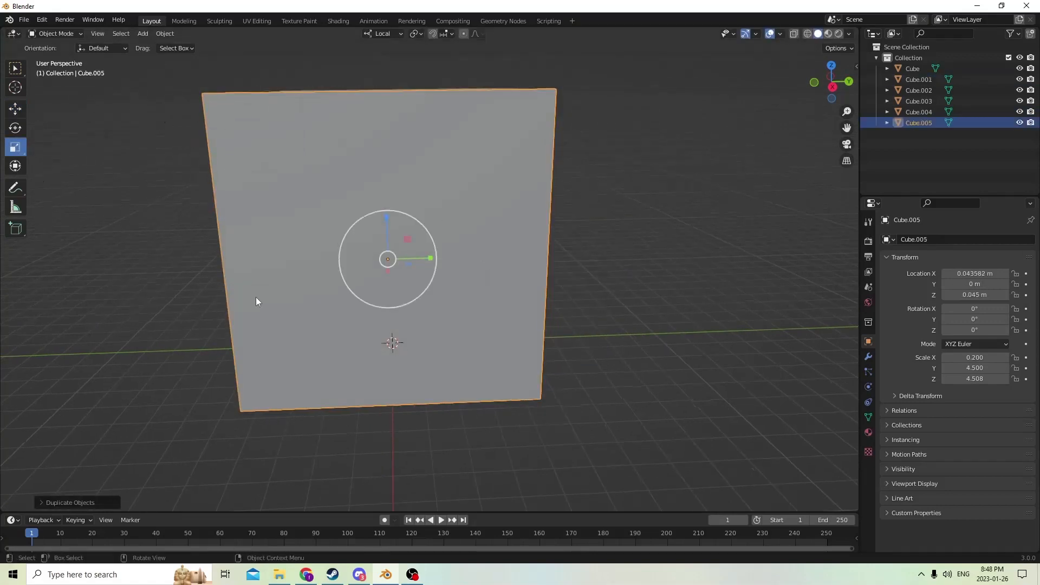
pyautogui.press('s')
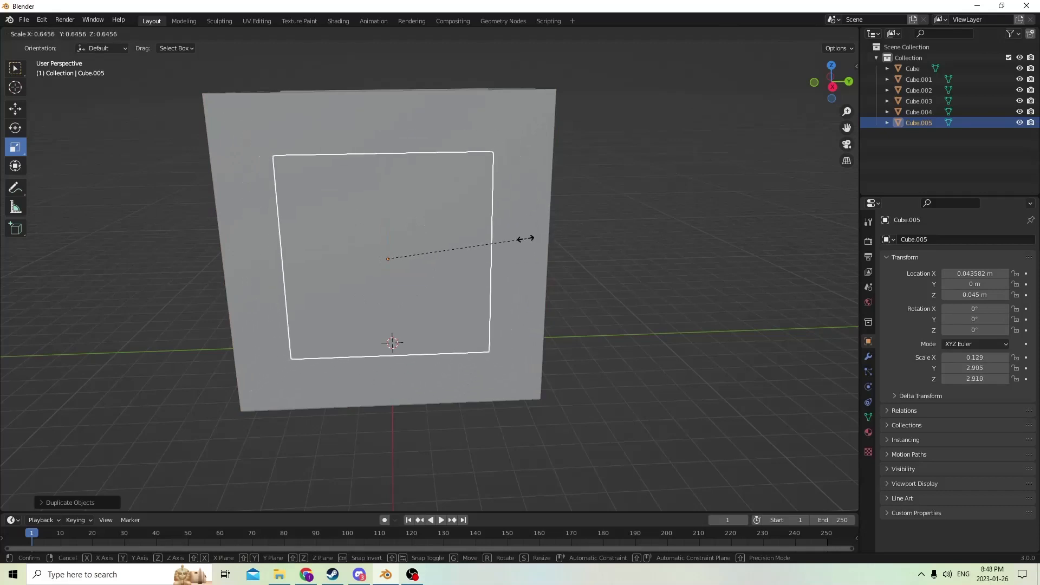
pyautogui.click(503, 243)
pyautogui.moveTo(386, 216); pyautogui.dragTo(395, 203)
pyautogui.moveTo(427, 259); pyautogui.dragTo(408, 256)
pyautogui.scroll(3, 325, 250)
pyautogui.scroll(-2, 249, 204)
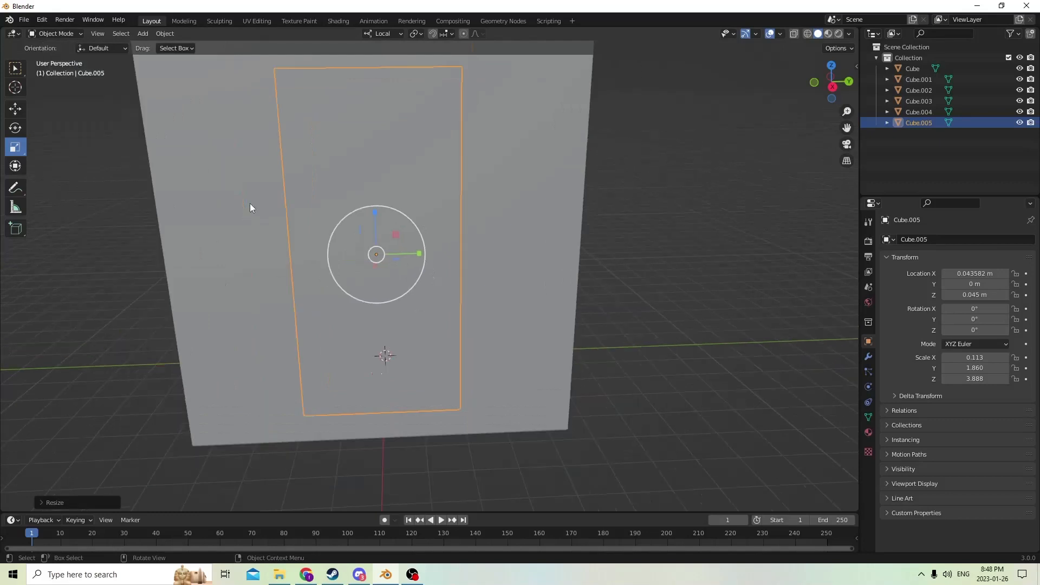
pyautogui.click(48, 112)
pyautogui.moveTo(379, 252); pyautogui.dragTo(383, 233, button='middle')
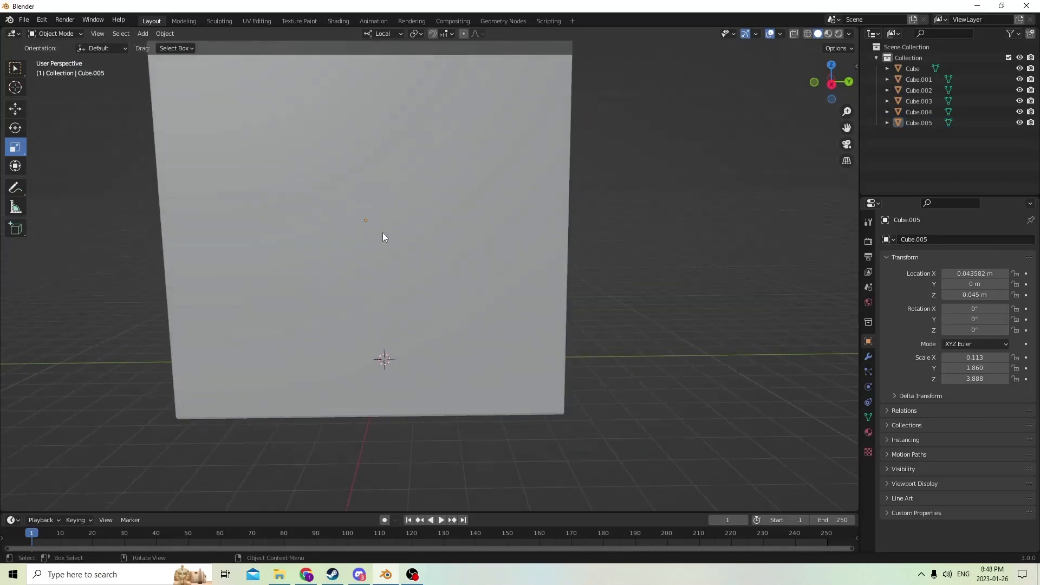
pyautogui.click(42, 20)
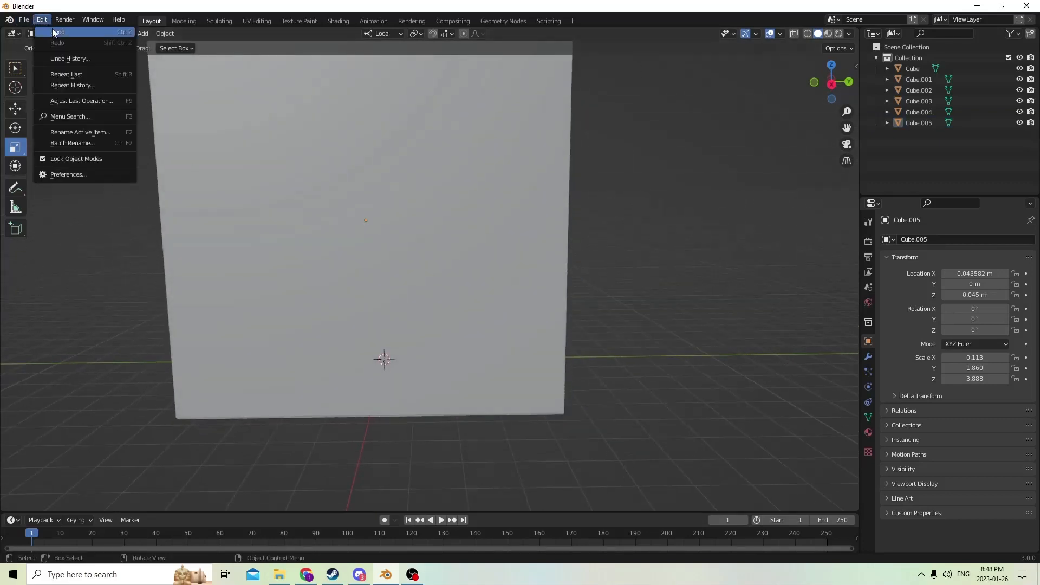
pyautogui.click(53, 32)
# Lower the door-shaped block along Z to about 0.0396 m and thicken it to an X scale of about 0.308 so it protrudes through the wall.
pyautogui.click(16, 110)
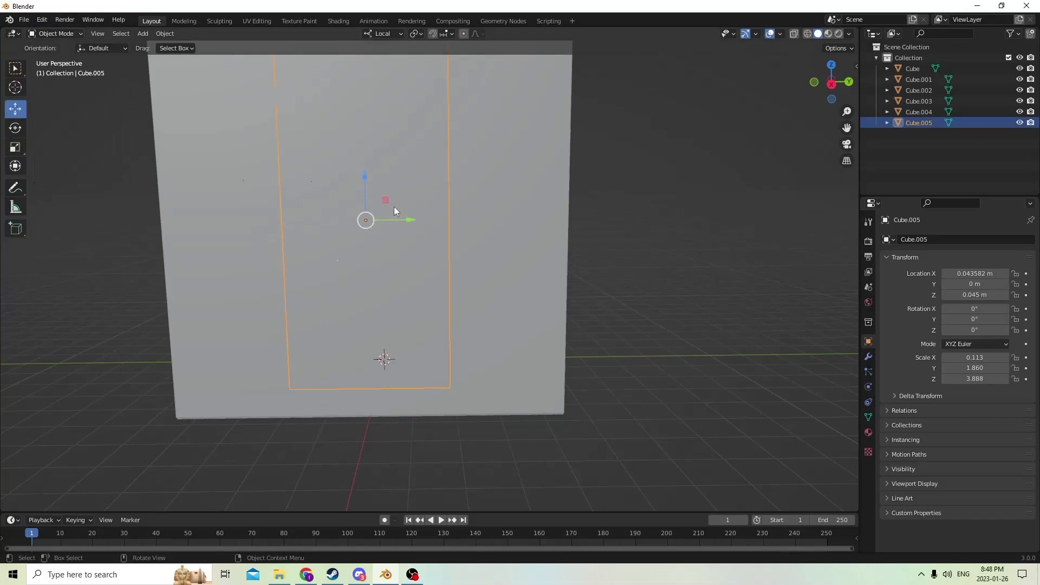
pyautogui.moveTo(364, 179); pyautogui.dragTo(358, 201)
pyautogui.moveTo(357, 200); pyautogui.dragTo(21, 167, button='middle')
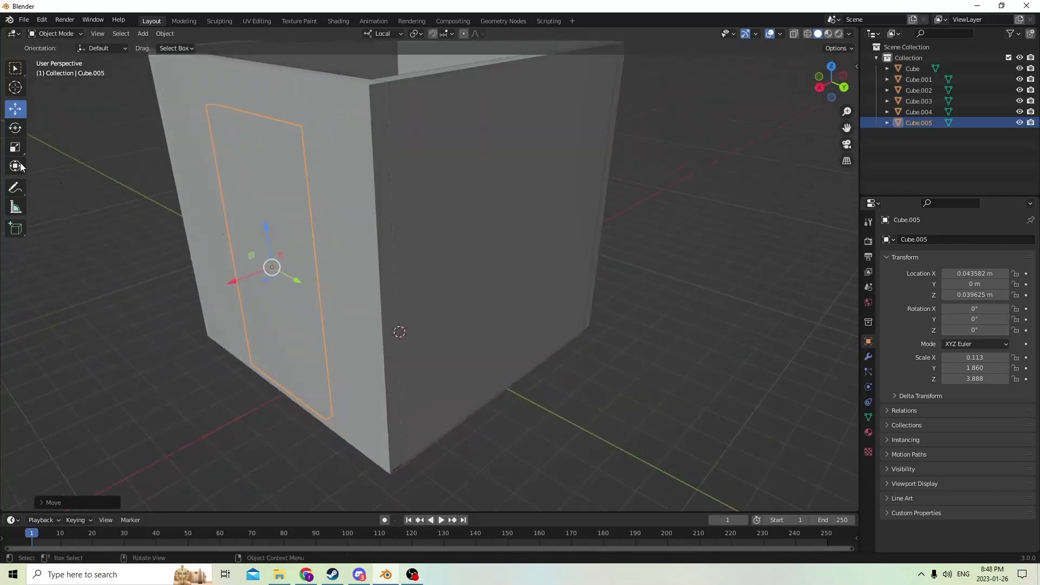
pyautogui.click(15, 148)
pyautogui.moveTo(236, 278); pyautogui.dragTo(155, 308)
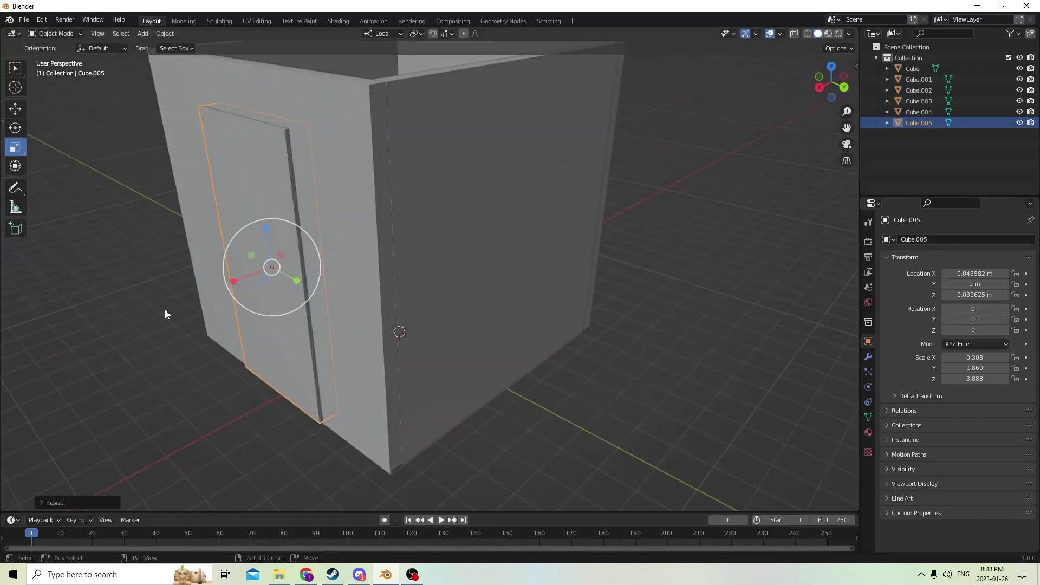
# Duplicate the door-shaped block and move the copy outward from the wall along X to about 0.0804 m.
pyautogui.moveTo(144, 207); pyautogui.dragTo(415, 372, button='middle')
pyautogui.hotkey('shift', 'd')
pyautogui.rightClick(568, 305)
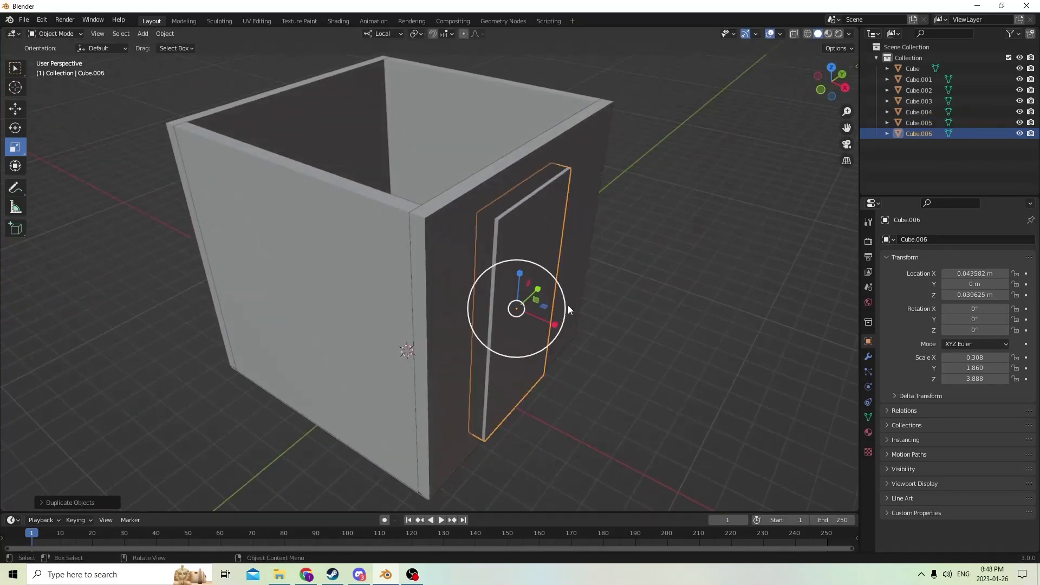
pyautogui.moveTo(568, 304); pyautogui.dragTo(581, 324, button='middle')
pyautogui.click(15, 109)
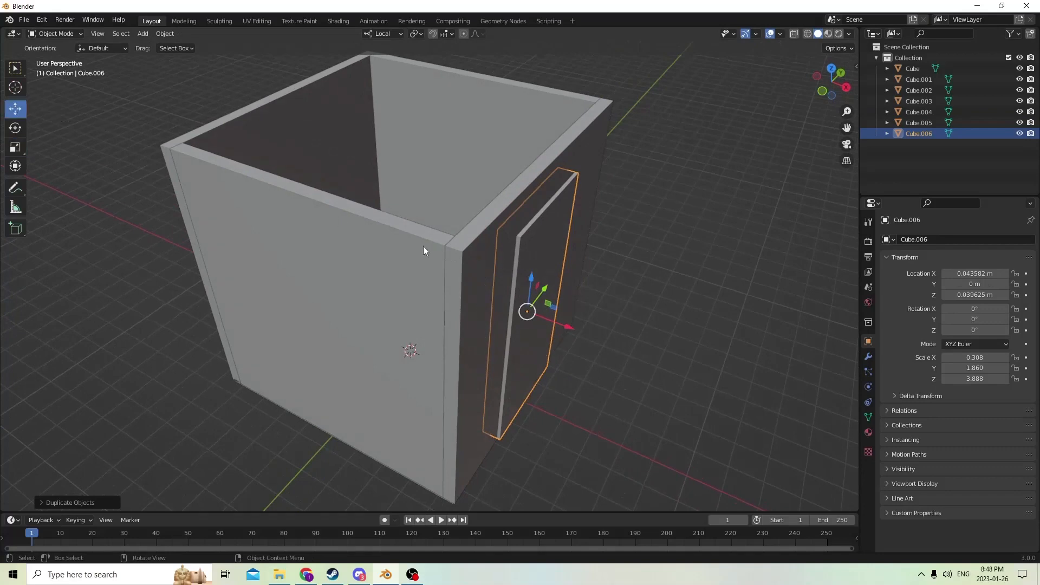
pyautogui.moveTo(558, 323); pyautogui.dragTo(693, 358)
# Cut the doorway by subtracting the block embedded in the positive X wall with a boolean difference.
pyautogui.click(526, 284)
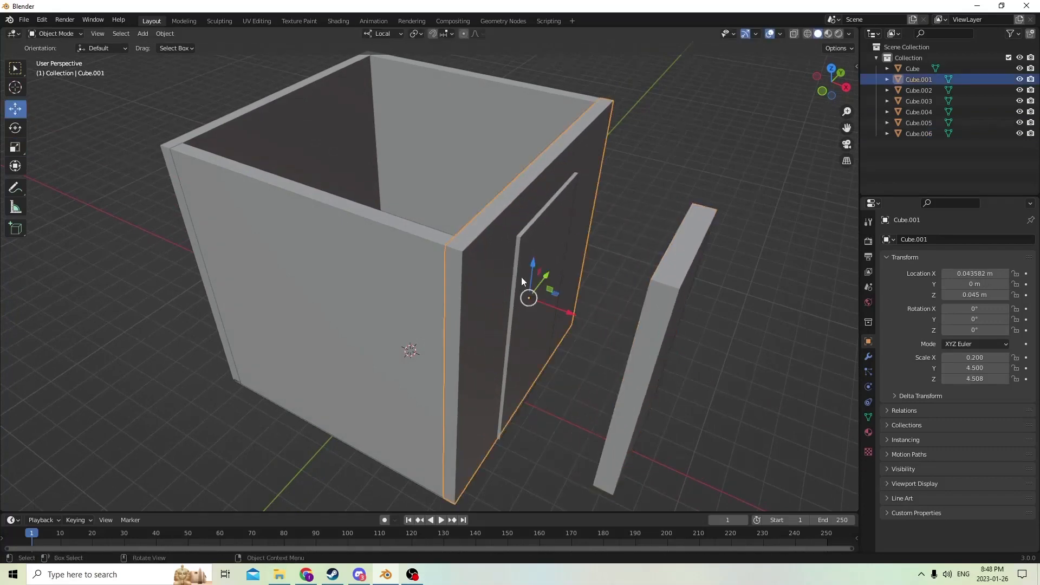
pyautogui.click(531, 278)
pyautogui.keyDown('shift'); pyautogui.click(502, 268); pyautogui.keyUp('shift')
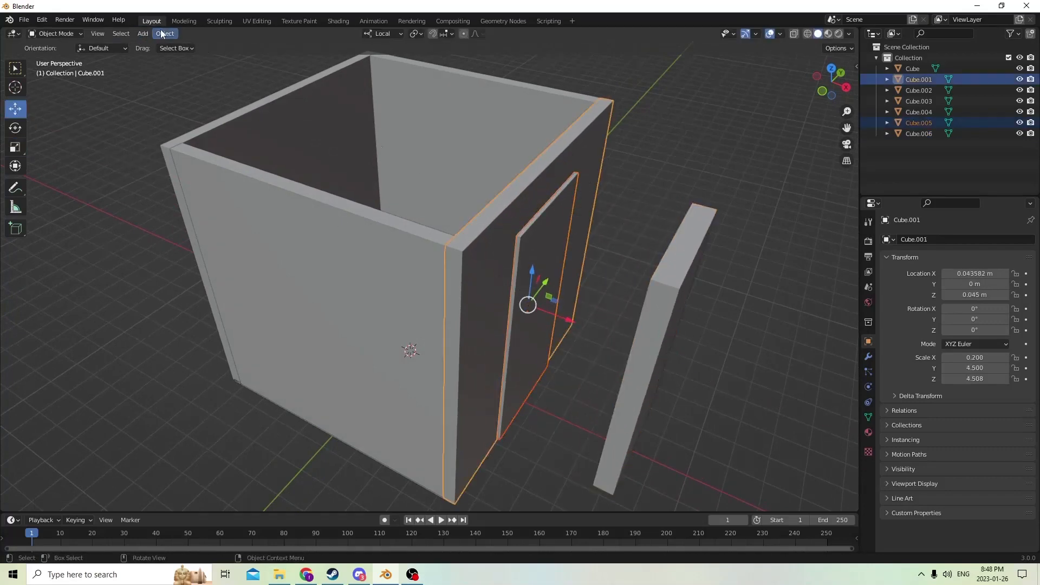
pyautogui.click(161, 34)
pyautogui.moveTo(190, 399)
pyautogui.click(279, 403)
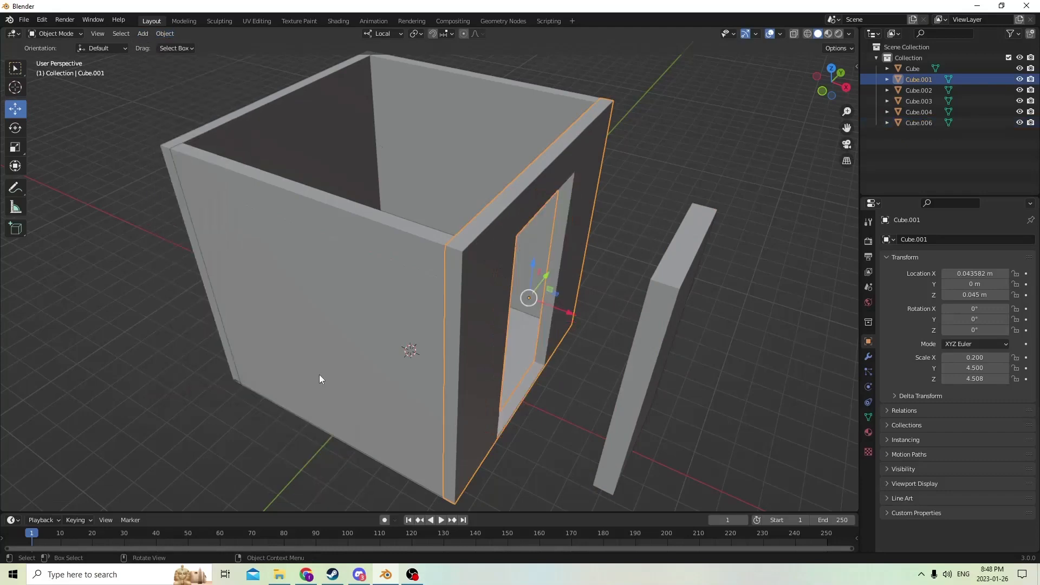
# Scale the detached door slab to about 0.163 in X, 1.846 in Y and 3.858 in Z, slightly smaller than the doorway.
pyautogui.moveTo(320, 380); pyautogui.dragTo(621, 349, button='middle')
pyautogui.click(591, 326)
pyautogui.moveTo(584, 317); pyautogui.dragTo(416, 351, button='middle')
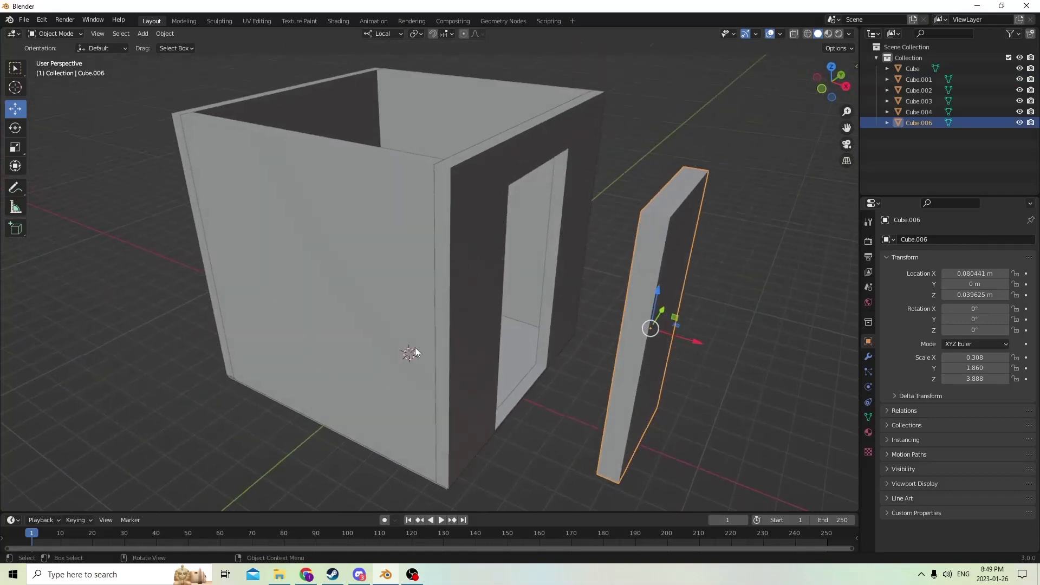
pyautogui.click(14, 149)
pyautogui.moveTo(695, 340); pyautogui.dragTo(684, 334)
pyautogui.moveTo(684, 333); pyautogui.dragTo(644, 304, button='middle')
pyautogui.press('s')
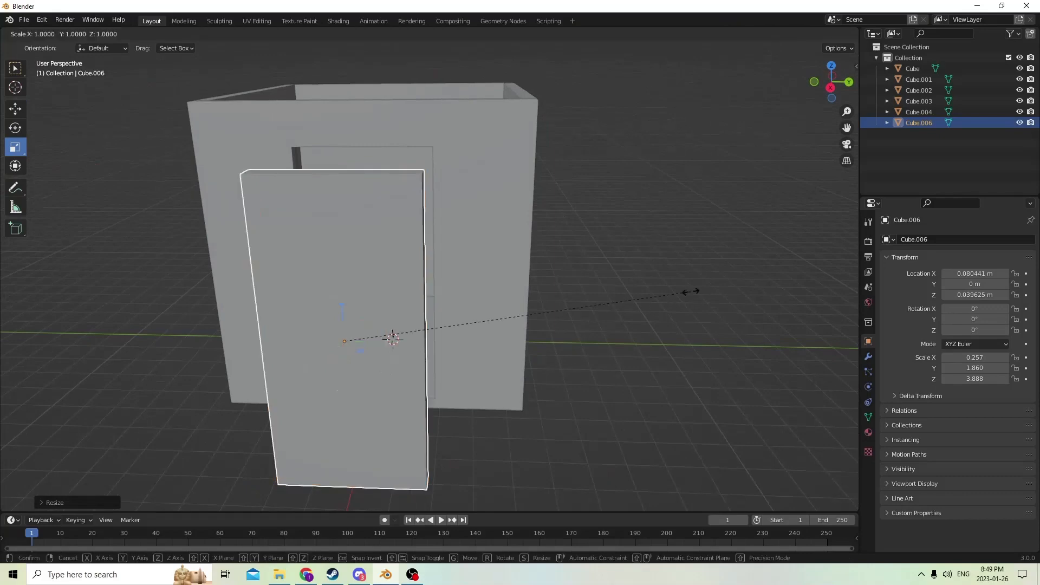
pyautogui.click(687, 291)
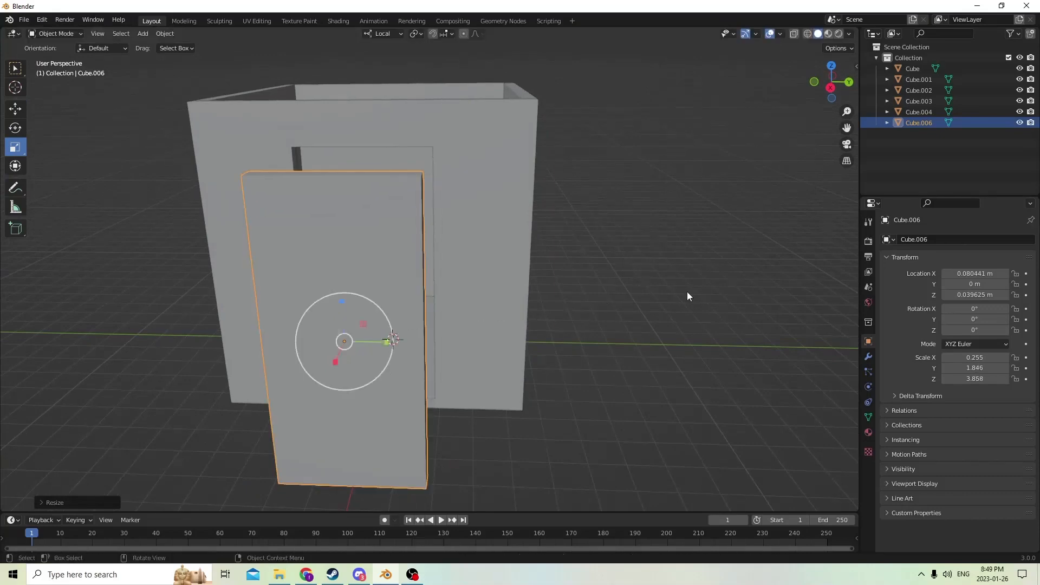
pyautogui.moveTo(687, 292); pyautogui.dragTo(190, 184, button='middle')
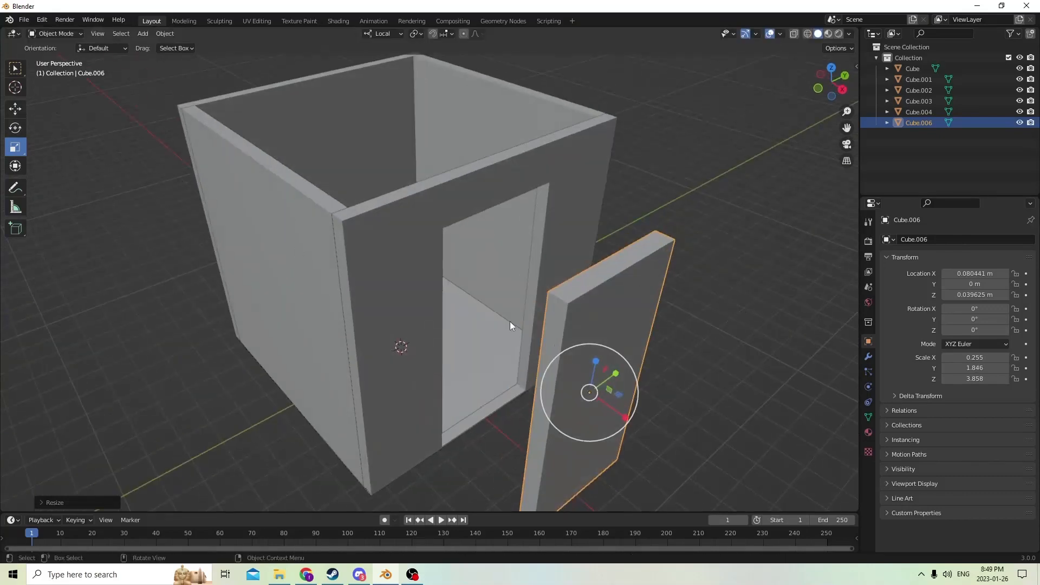
pyautogui.moveTo(509, 325); pyautogui.dragTo(673, 360, button='middle')
pyautogui.moveTo(684, 388); pyautogui.dragTo(664, 379)
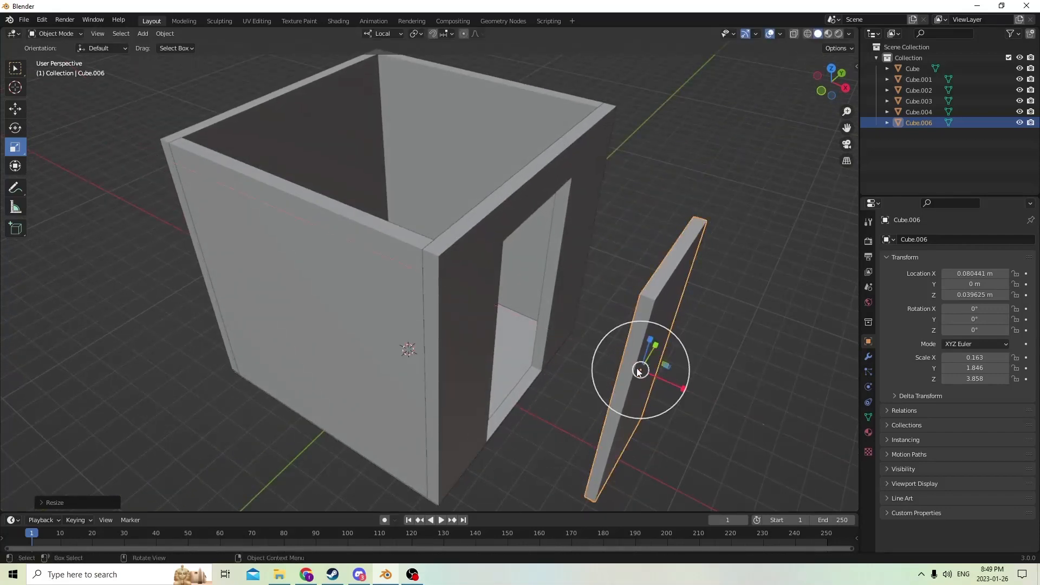
# Enter Edit Mode on the door slab, select its two large opposite faces and inset them by a narrow border.
pyautogui.moveTo(641, 367); pyautogui.dragTo(377, 328, button='middle')
pyautogui.press('Tab')
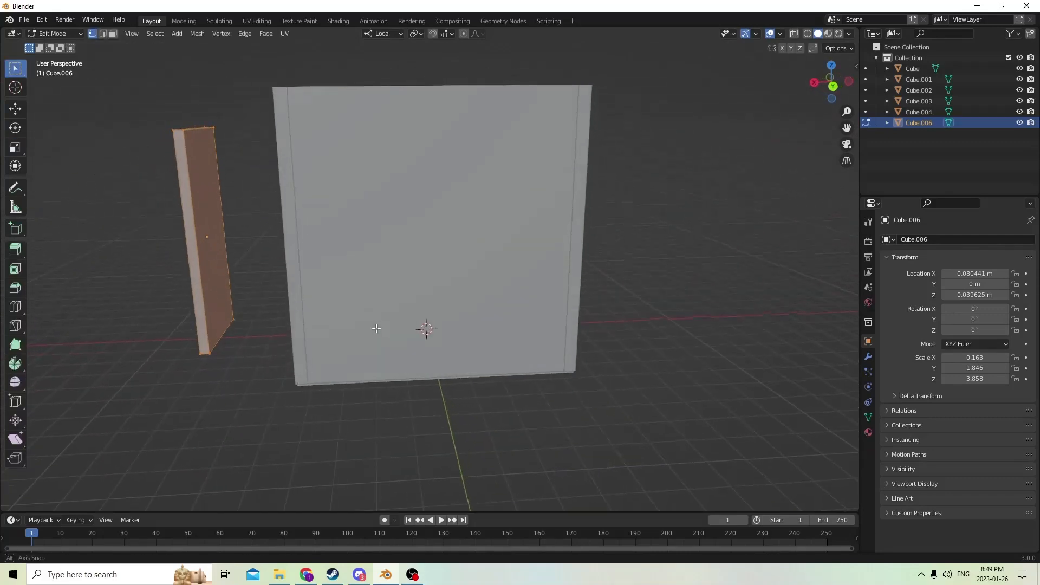
pyautogui.moveTo(249, 325)
pyautogui.mouseDown(button='middle')
pyautogui.moveTo(231, 328)
pyautogui.moveTo(265, 335)
pyautogui.mouseUp(button='middle')
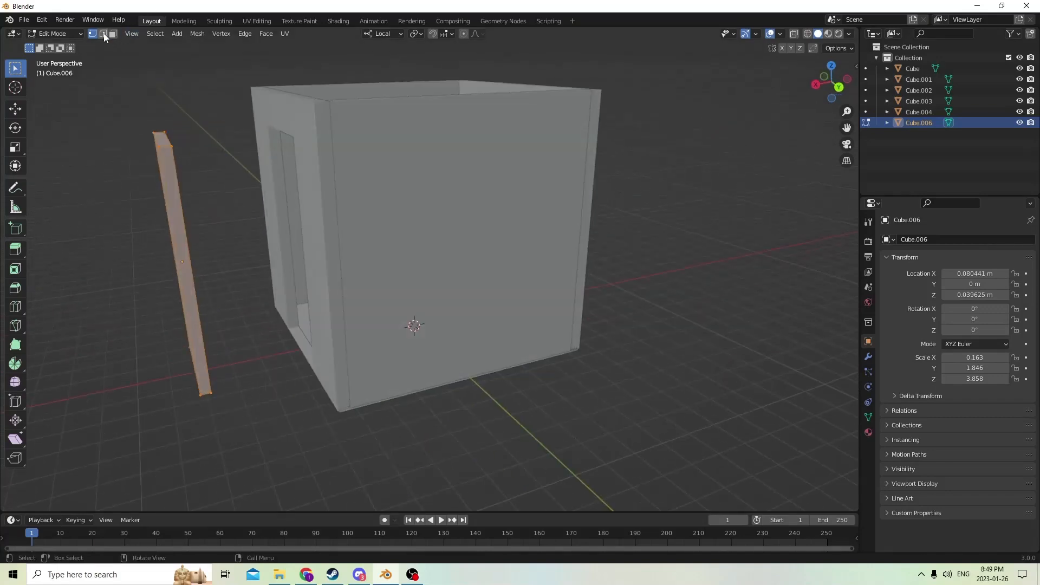
pyautogui.moveTo(215, 130); pyautogui.dragTo(478, 330, button='middle')
pyautogui.keyDown('shift'); pyautogui.click(282, 326); pyautogui.keyUp('shift')
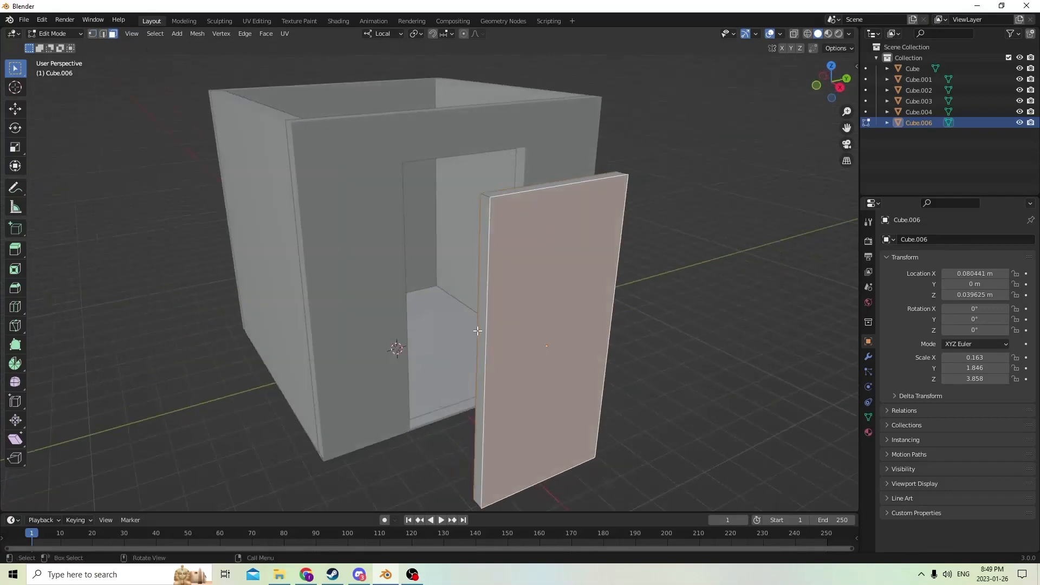
pyautogui.moveTo(743, 307); pyautogui.dragTo(644, 253, button='middle')
pyautogui.press('i')
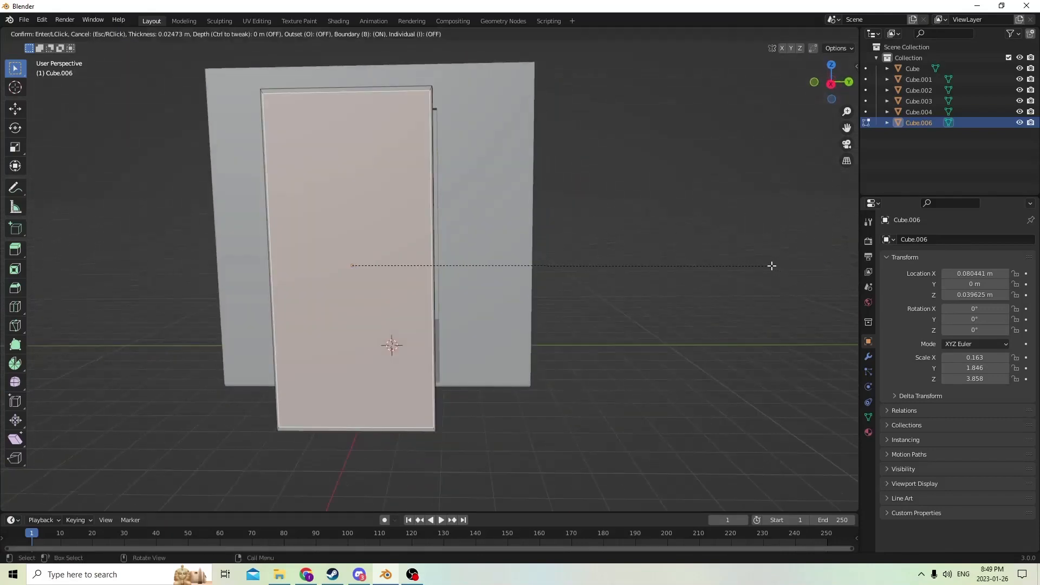
pyautogui.click(767, 267)
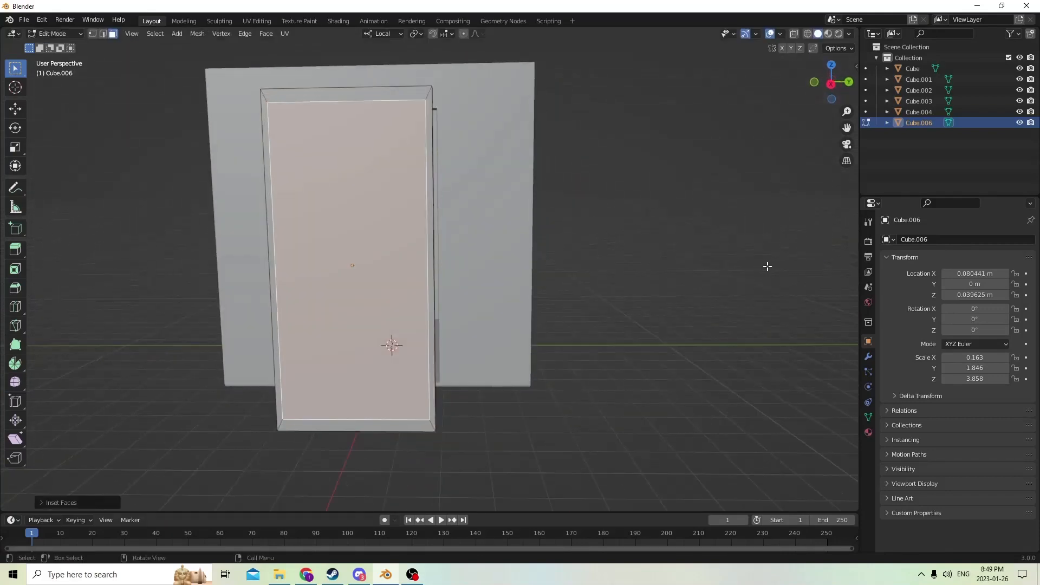
# Narrow the inset door faces slightly along Y to widen the side borders.
pyautogui.click(20, 153)
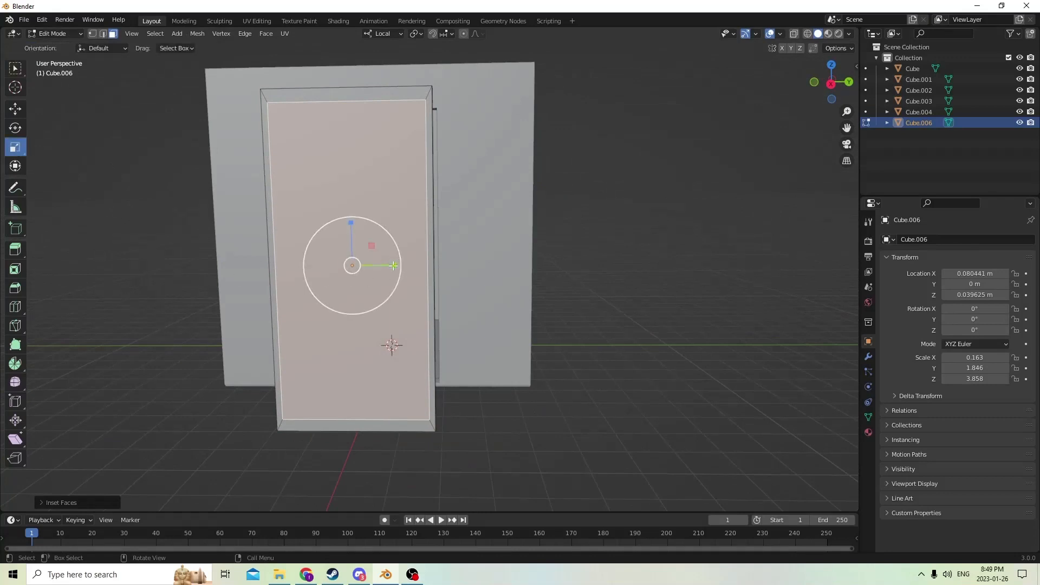
pyautogui.moveTo(393, 266); pyautogui.dragTo(386, 265)
pyautogui.scroll(2, 515, 277)
pyautogui.moveTo(529, 276); pyautogui.dragTo(676, 312, button='middle')
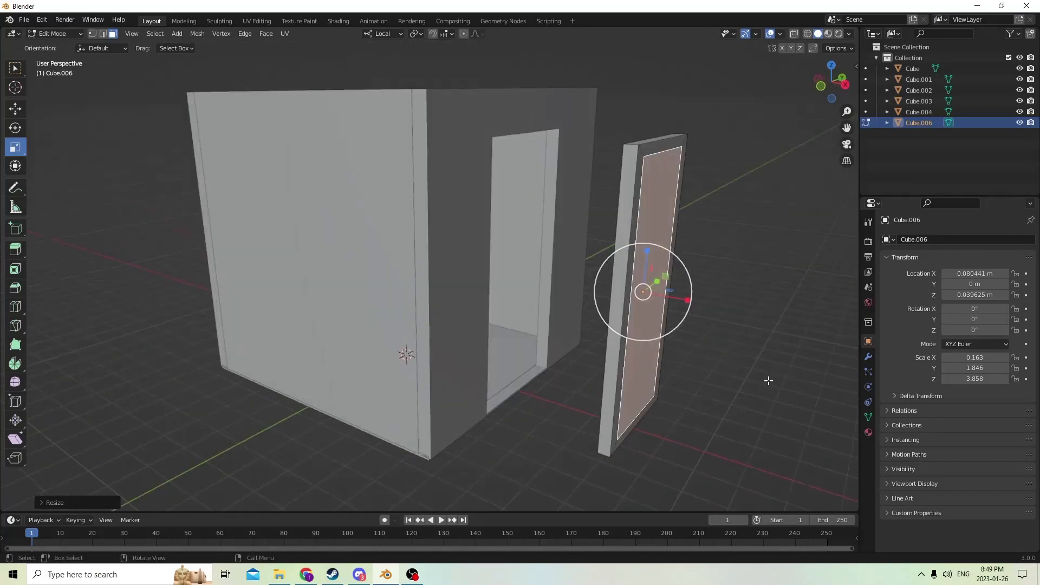
# Extrude the inset door faces and scale them inward along X to start a recessed panel on both sides.
pyautogui.moveTo(778, 382); pyautogui.dragTo(772, 344, button='middle')
pyautogui.press('e')
pyautogui.click(824, 354)
pyautogui.scroll(1, 691, 358)
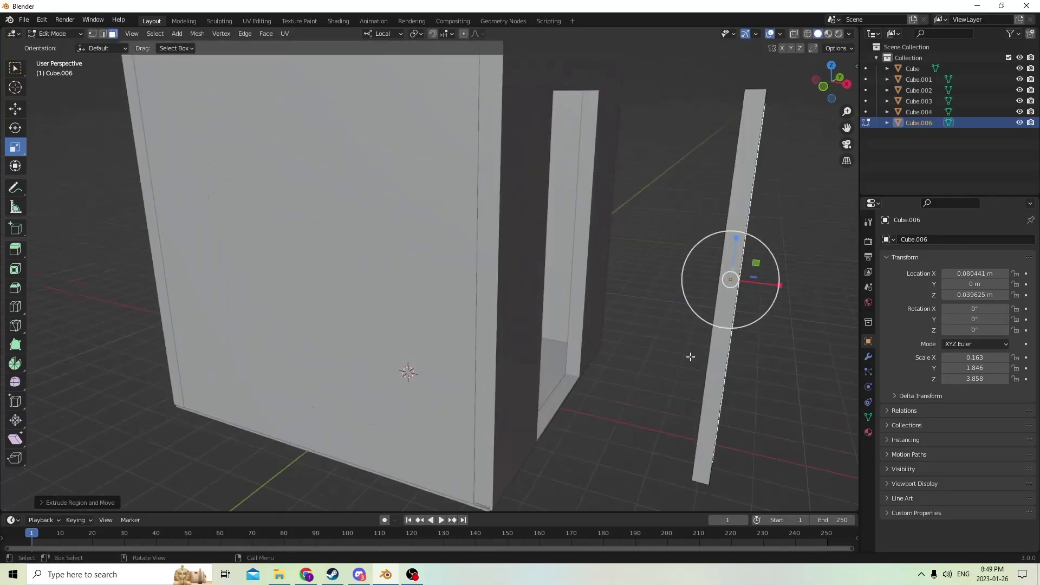
pyautogui.moveTo(690, 358); pyautogui.dragTo(636, 356, button='middle')
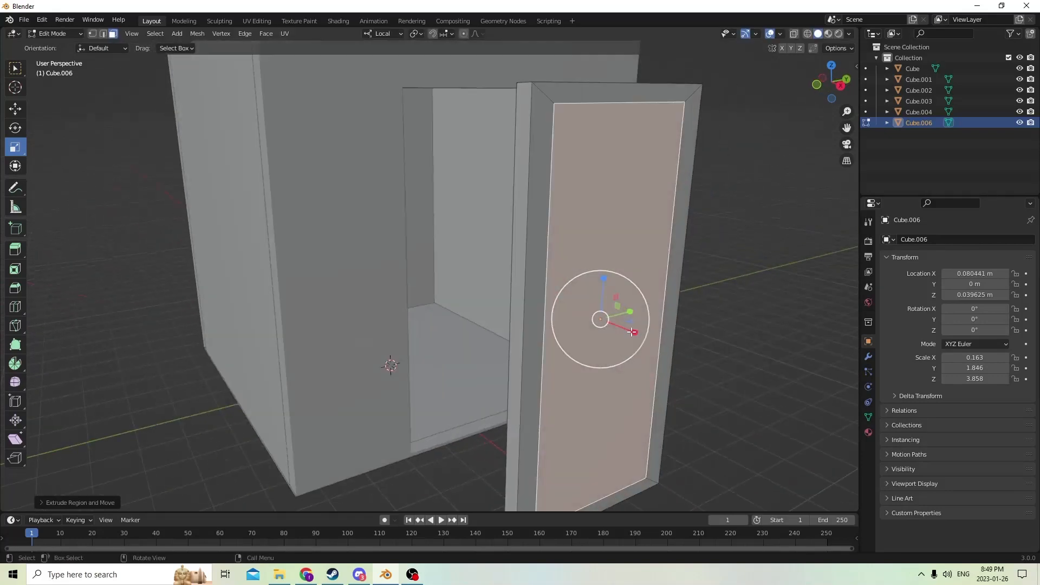
pyautogui.moveTo(636, 334); pyautogui.dragTo(624, 331)
pyautogui.moveTo(603, 331)
pyautogui.mouseDown(button='middle')
pyautogui.moveTo(646, 335)
pyautogui.moveTo(592, 292)
pyautogui.moveTo(517, 309)
pyautogui.moveTo(606, 313)
pyautogui.moveTo(620, 327)
pyautogui.mouseUp(button='middle')
pyautogui.scroll(1, 645, 336)
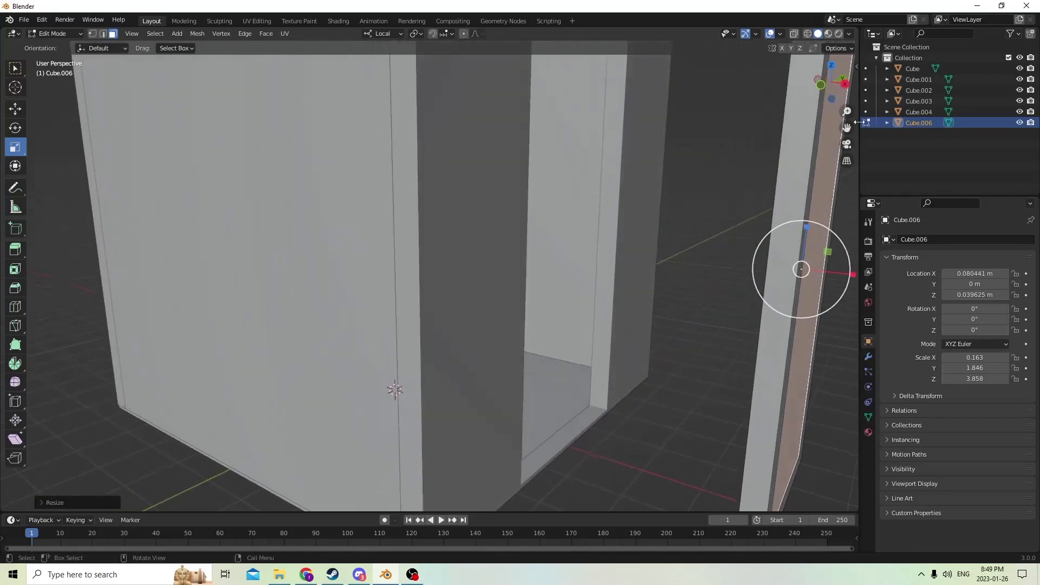
# Deepen both door recesses by scaling the panel faces closer together along X.
pyautogui.moveTo(846, 127); pyautogui.dragTo(603, 283)
pyautogui.moveTo(603, 282); pyautogui.dragTo(782, 215, button='middle')
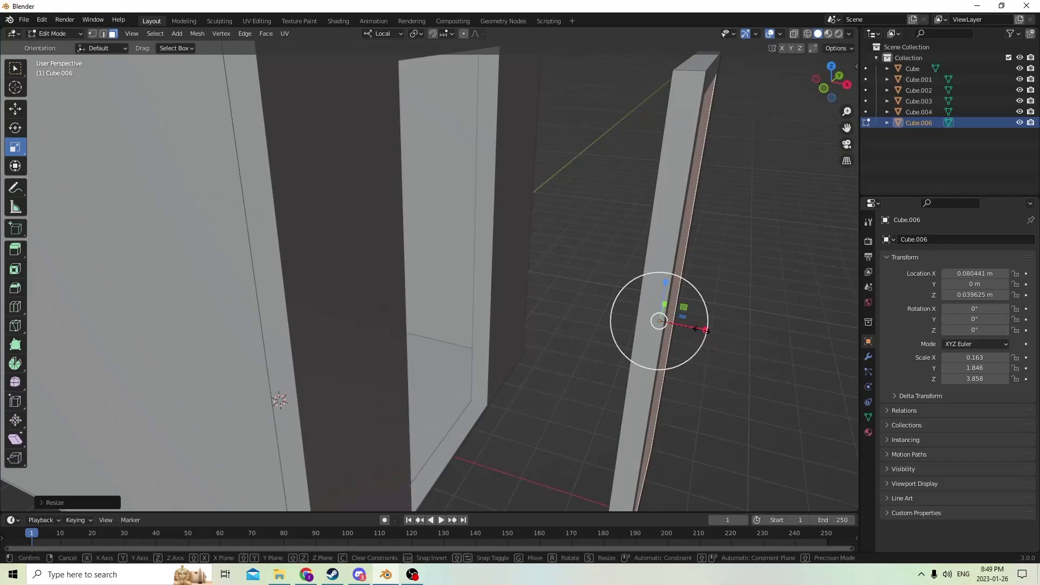
pyautogui.moveTo(705, 330); pyautogui.dragTo(701, 330)
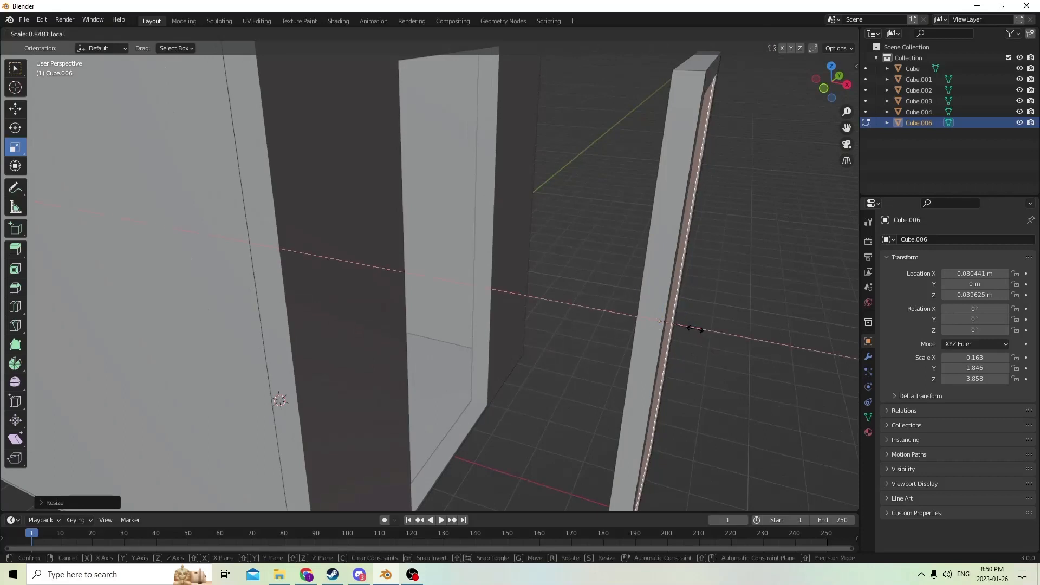
pyautogui.moveTo(689, 328); pyautogui.dragTo(688, 328)
pyautogui.moveTo(688, 328); pyautogui.dragTo(707, 315, button='middle')
pyautogui.moveTo(683, 321); pyautogui.dragTo(671, 318)
# Inset the recessed panel faces again, extrude them and scale them outward along X into raised centre panels.
pyautogui.moveTo(671, 319); pyautogui.dragTo(739, 323, button='middle')
pyautogui.press('i')
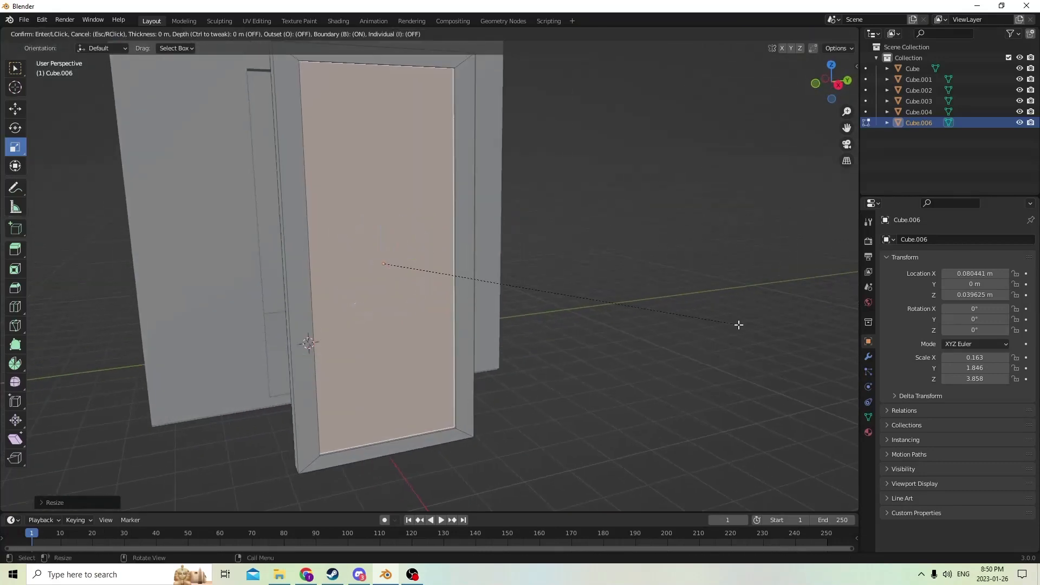
pyautogui.click(709, 321)
pyautogui.moveTo(709, 321)
pyautogui.mouseDown(button='middle')
pyautogui.moveTo(596, 326)
pyautogui.moveTo(747, 334)
pyautogui.moveTo(560, 298)
pyautogui.moveTo(620, 302)
pyautogui.moveTo(722, 333)
pyautogui.mouseUp(button='middle')
pyautogui.press('e')
pyautogui.click(762, 333)
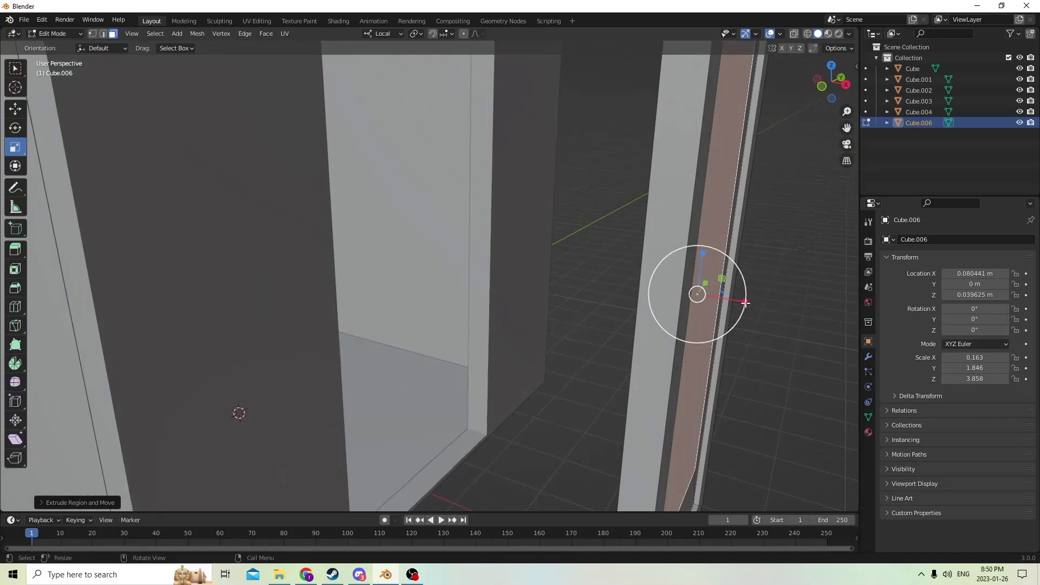
pyautogui.moveTo(746, 303); pyautogui.dragTo(769, 307)
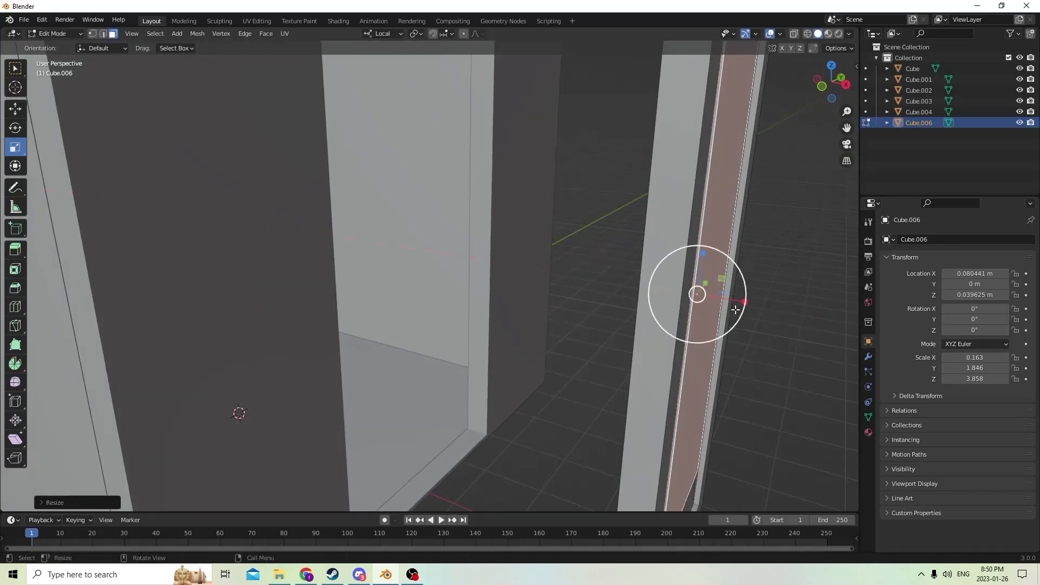
# Inspect the panelled door from several angles in both Object Mode and Edit Mode.
pyautogui.moveTo(769, 308); pyautogui.dragTo(649, 388, button='middle')
pyautogui.press('Tab')
pyautogui.press('Tab')
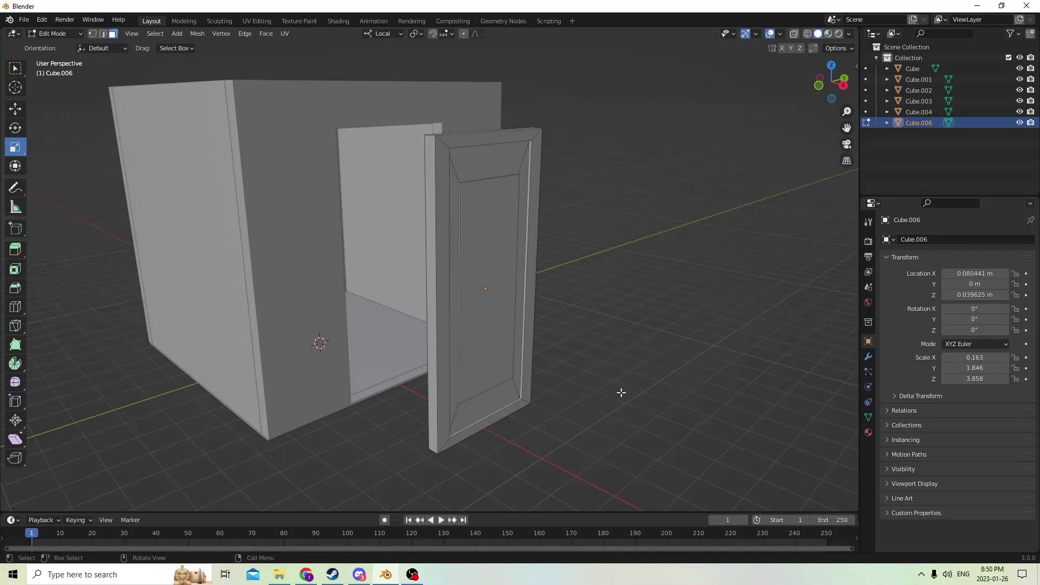
pyautogui.moveTo(622, 392); pyautogui.dragTo(543, 404, button='middle')
pyautogui.press('Tab')
pyautogui.scroll(1, 556, 411)
pyautogui.press('Tab')
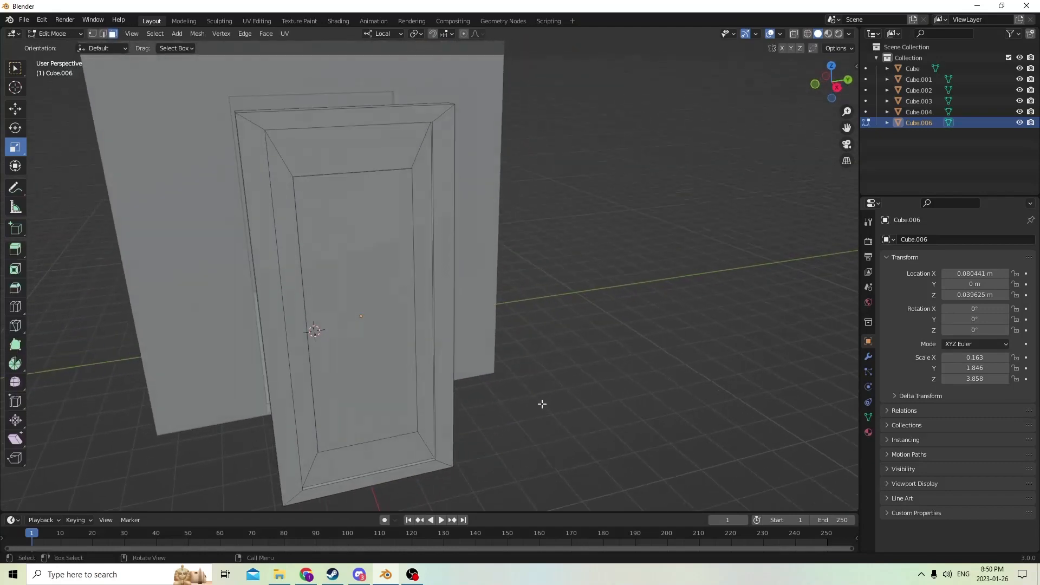
pyautogui.scroll(1, 544, 395)
pyautogui.moveTo(425, 302); pyautogui.dragTo(436, 353, button='middle')
pyautogui.moveTo(503, 387); pyautogui.dragTo(592, 383, button='middle')
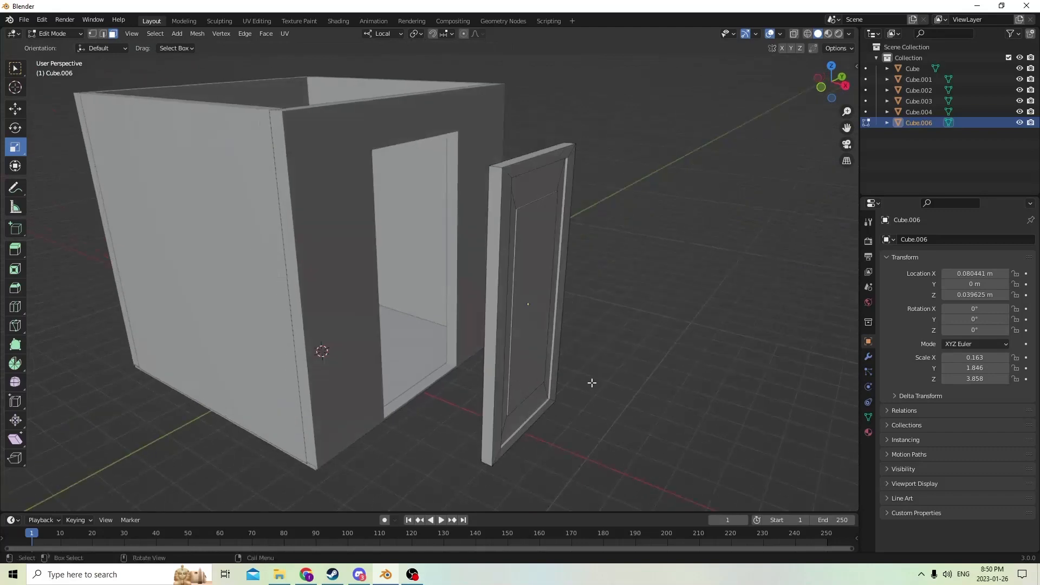
# Return to Object Mode and add a cylinder mesh to the scene.
pyautogui.press('Tab')
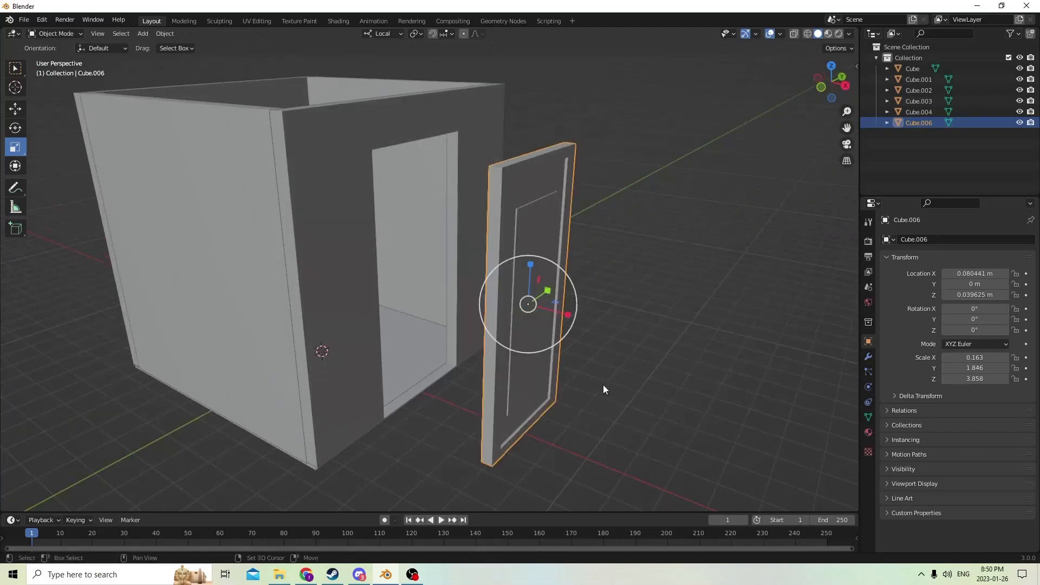
pyautogui.hotkey('shift', 'a')
pyautogui.moveTo(583, 352)
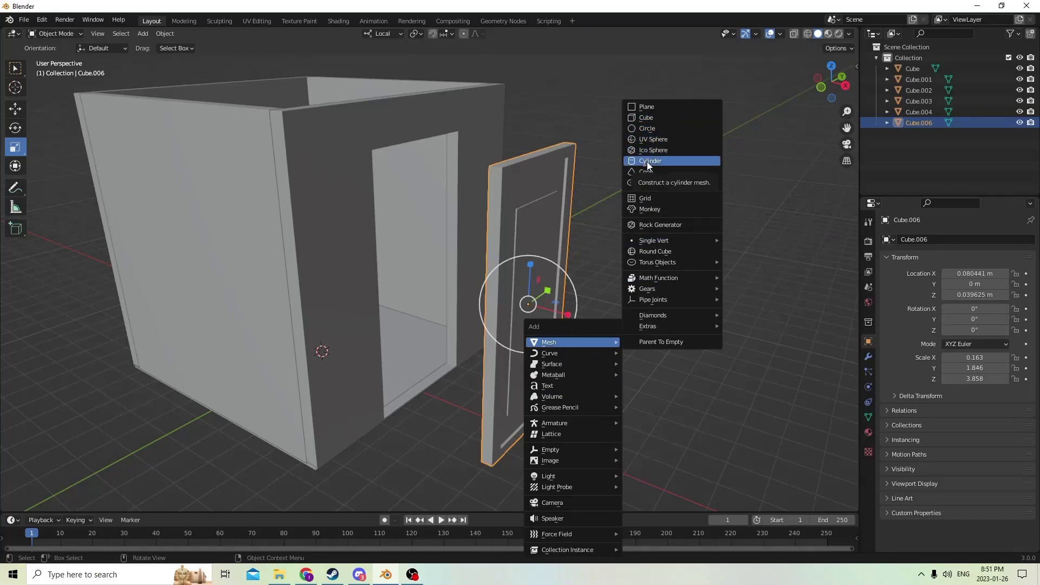
pyautogui.click(648, 161)
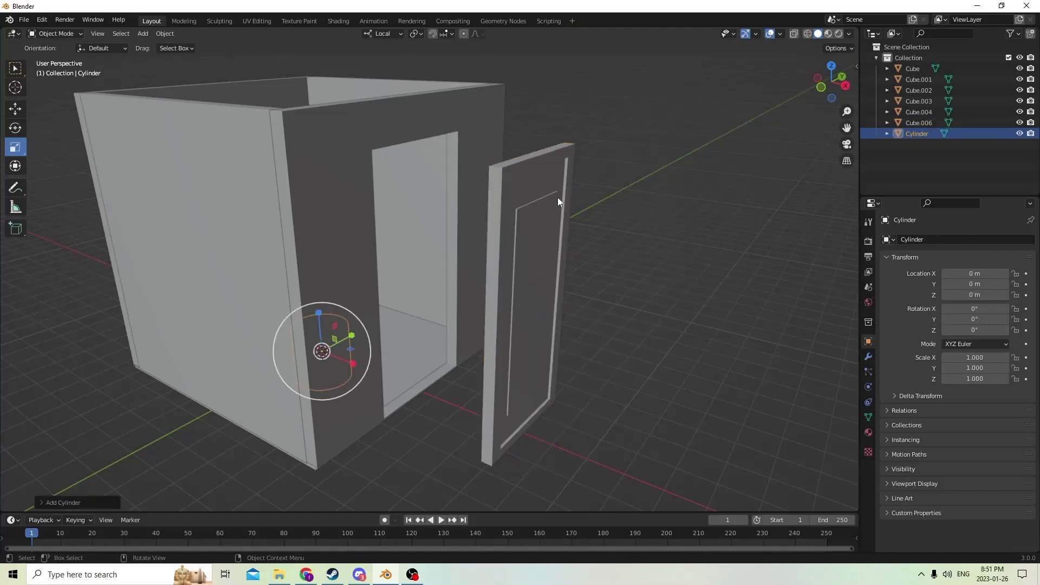
# Move the cylinder in front of the door's side edge, to about X 0.0917 m, Y 0.0154 m and Z 0.0465 m.
pyautogui.moveTo(419, 226); pyautogui.dragTo(360, 317, button='middle')
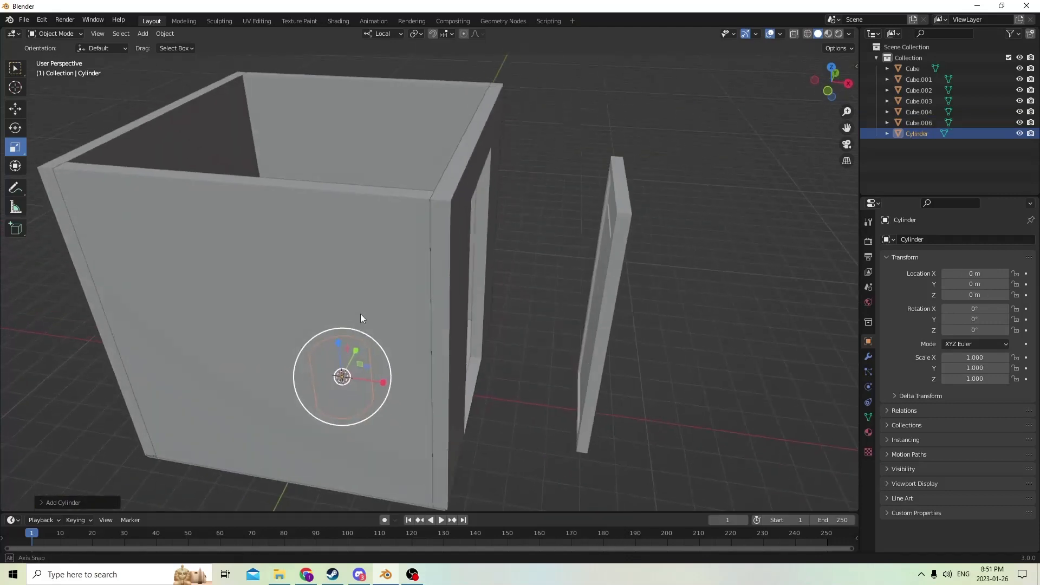
pyautogui.click(12, 110)
pyautogui.moveTo(378, 382); pyautogui.dragTo(659, 360)
pyautogui.moveTo(659, 360); pyautogui.dragTo(487, 326, button='middle')
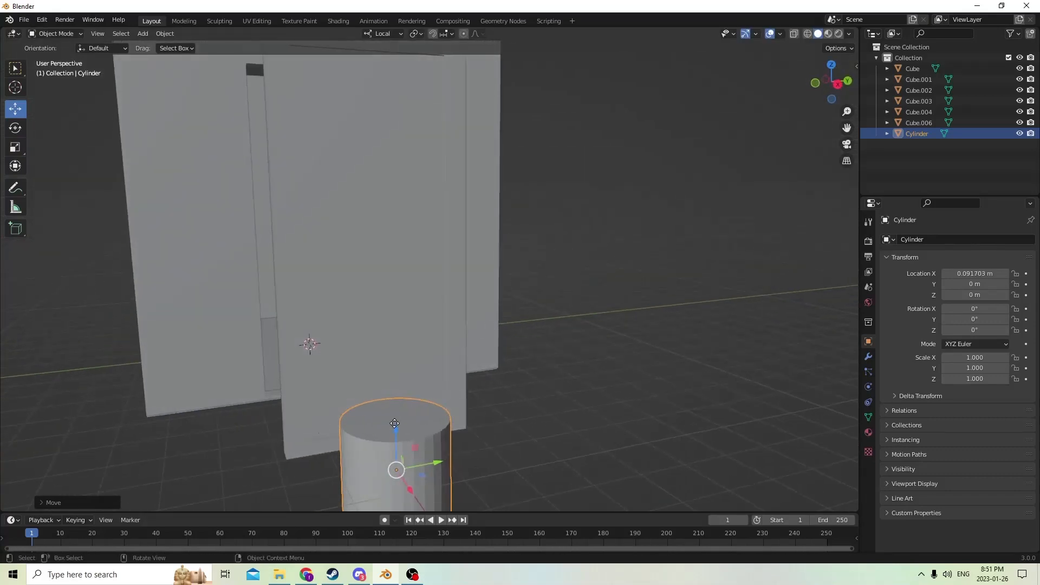
pyautogui.moveTo(394, 423); pyautogui.dragTo(380, 208)
pyautogui.moveTo(380, 209); pyautogui.dragTo(348, 409, button='middle')
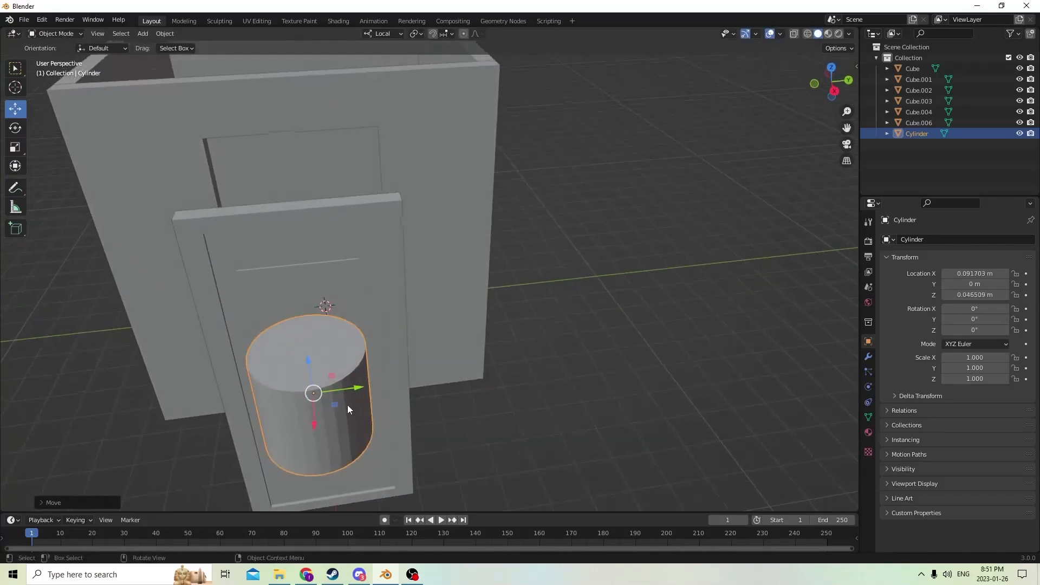
pyautogui.moveTo(358, 388); pyautogui.dragTo(441, 376)
pyautogui.moveTo(441, 375); pyautogui.dragTo(464, 324, button='middle')
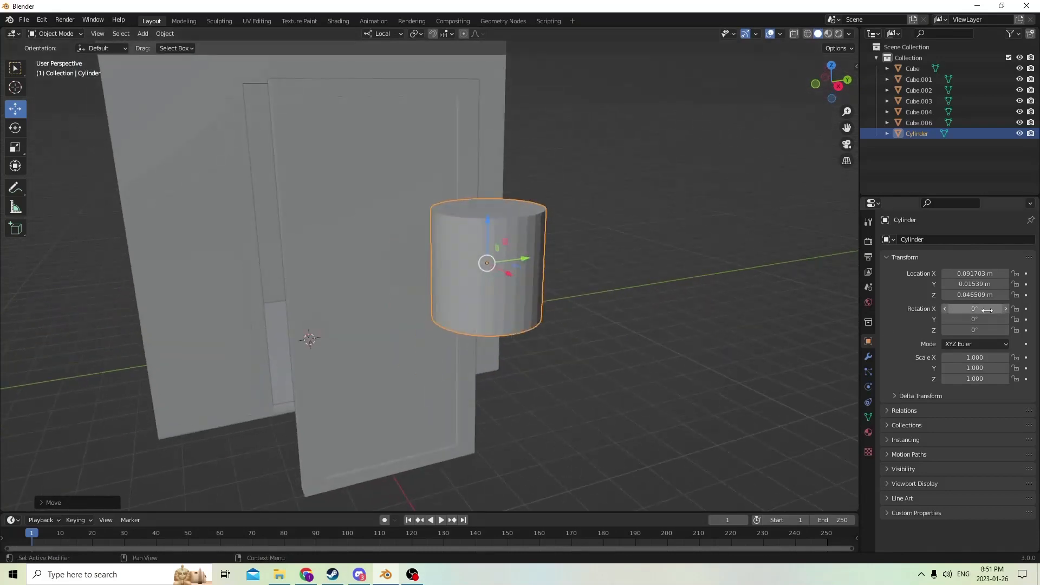
# Rotate the cylinder 90° about Y and scale it down uniformly to about 0.287.
pyautogui.click(987, 320)
pyautogui.write('90')
pyautogui.press('Return')
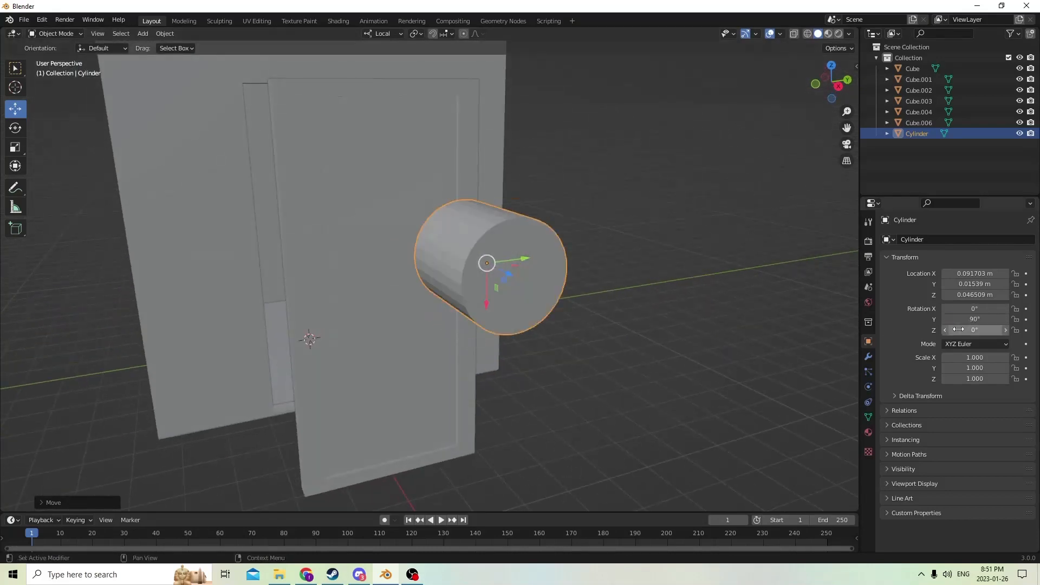
pyautogui.moveTo(802, 303); pyautogui.dragTo(830, 283, button='middle')
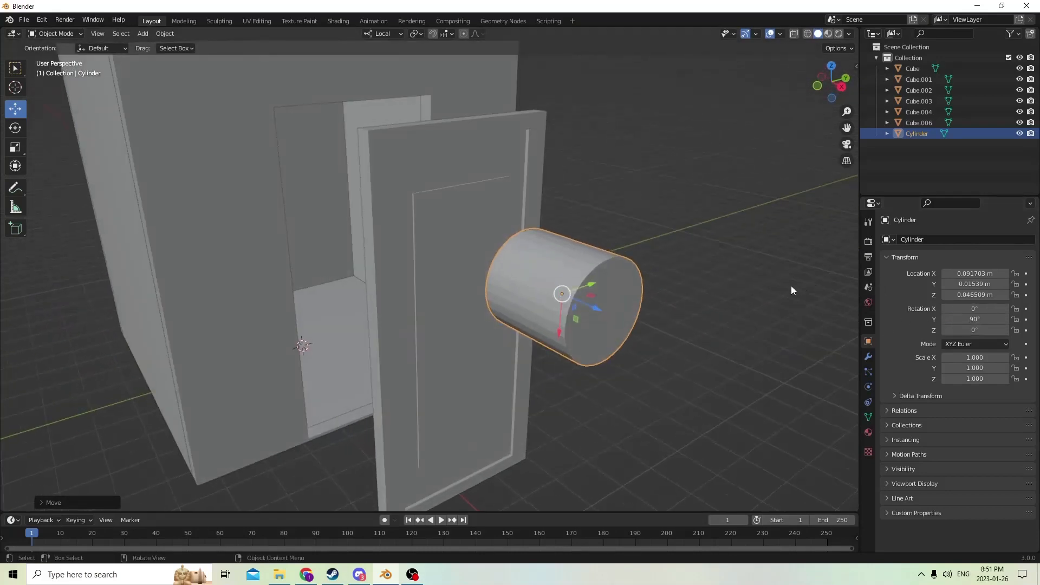
pyautogui.press('s')
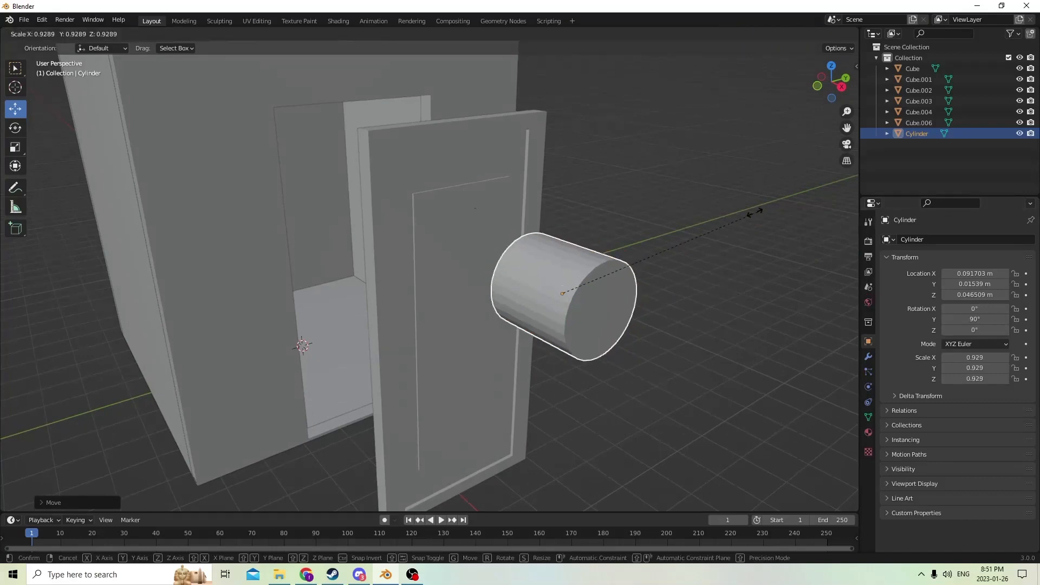
pyautogui.click(618, 259)
pyautogui.moveTo(618, 259); pyautogui.dragTo(2, 116, button='middle')
# Flatten the cylinder along its local Z axis to a scale of about 0.090, forming a thin disc.
pyautogui.click(15, 147)
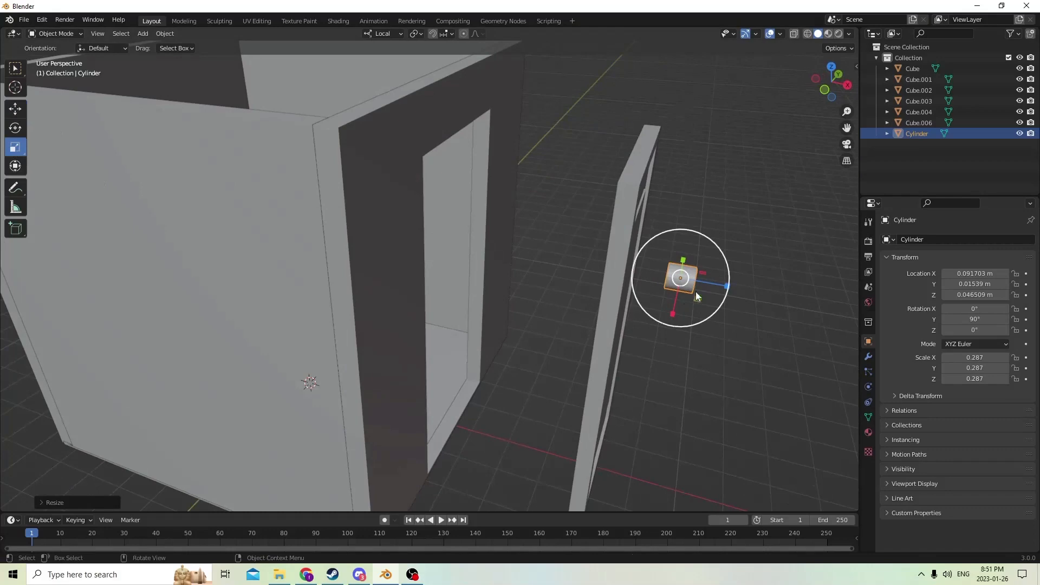
pyautogui.moveTo(726, 287); pyautogui.dragTo(694, 281)
pyautogui.scroll(3, 627, 291)
pyautogui.moveTo(574, 275); pyautogui.dragTo(526, 279, button='middle')
# Move the disc toward the door to about X 0.0843 m, Y 0.0164 m and shrink it uniformly to about 0.151 across.
pyautogui.click(15, 108)
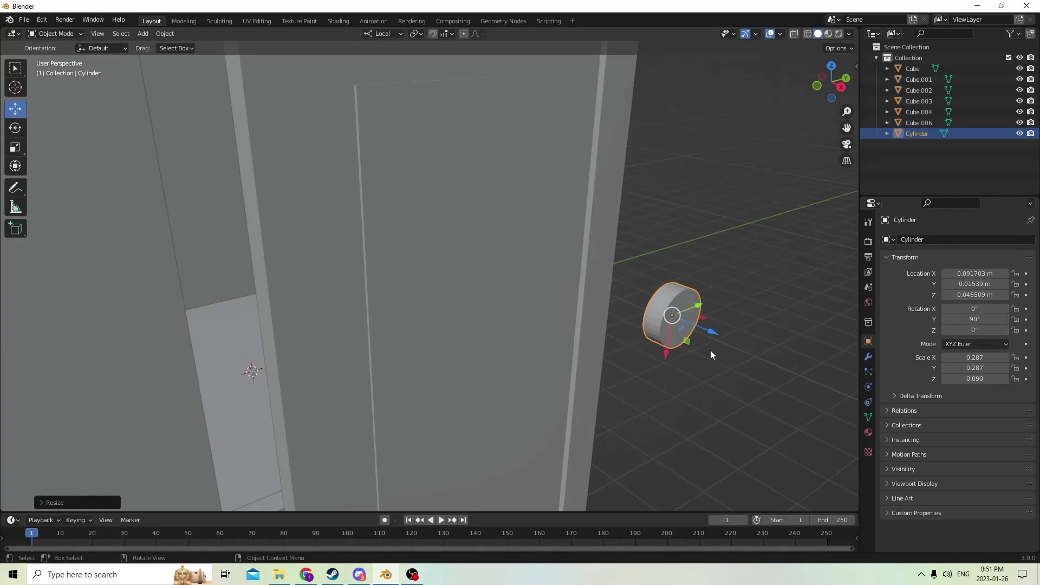
pyautogui.moveTo(717, 332); pyautogui.dragTo(659, 288)
pyautogui.moveTo(658, 289); pyautogui.dragTo(589, 286, button='middle')
pyautogui.press('s')
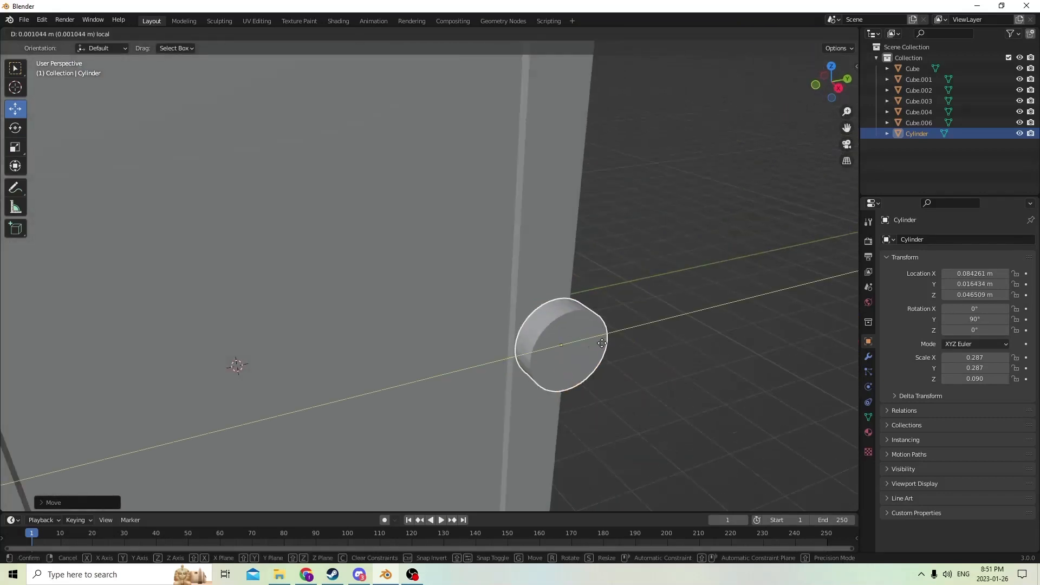
pyautogui.click(640, 348)
pyautogui.moveTo(639, 348); pyautogui.dragTo(610, 352, button='middle')
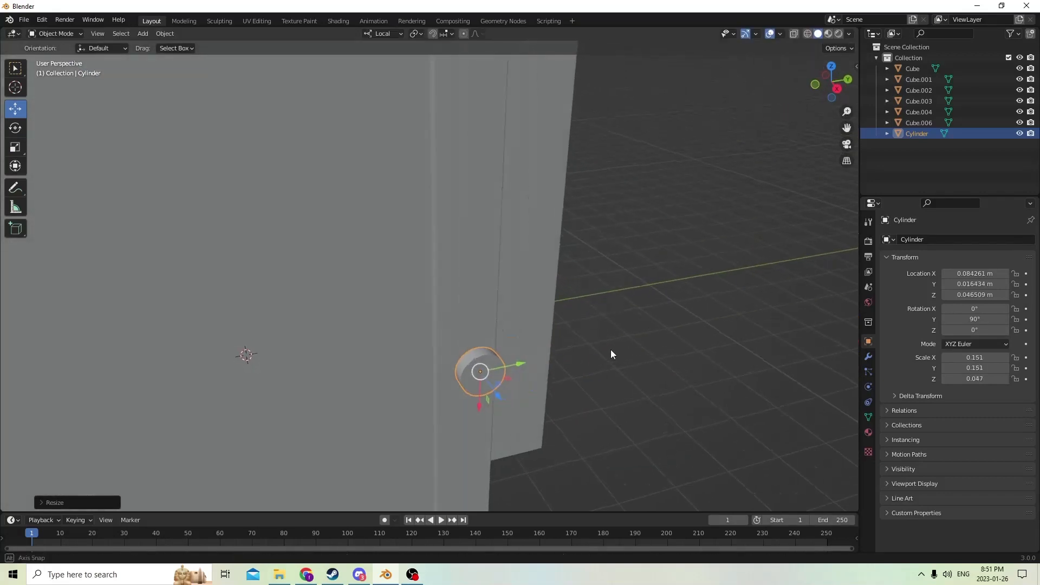
# Seat the disc against the door's edge strip at about X 0.0822 m and Y 0.0162 m.
pyautogui.moveTo(513, 372); pyautogui.dragTo(503, 370)
pyautogui.moveTo(503, 369); pyautogui.dragTo(555, 382, button='middle')
pyautogui.moveTo(720, 436); pyautogui.dragTo(693, 419)
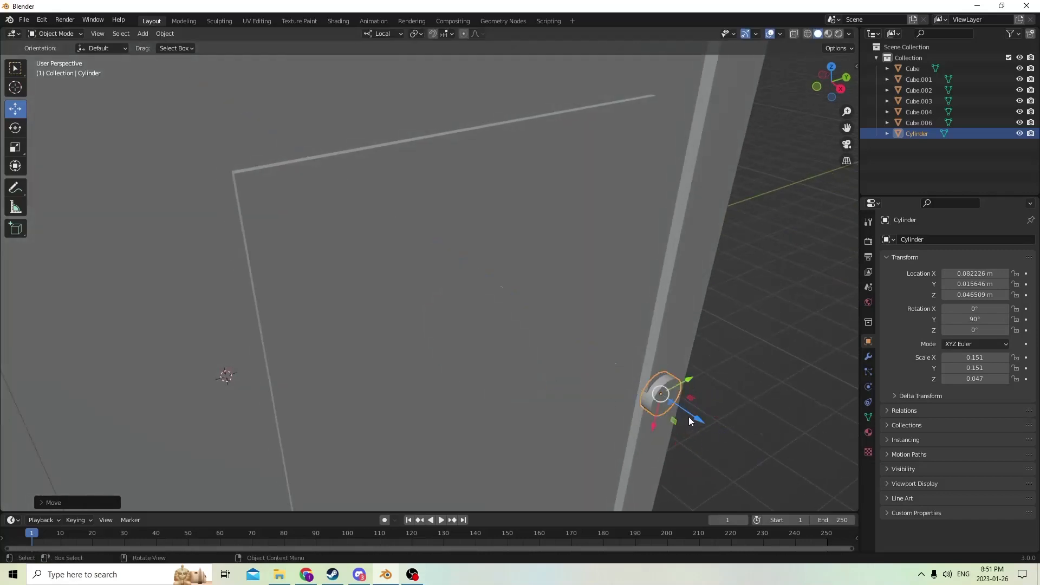
pyautogui.moveTo(692, 419); pyautogui.dragTo(621, 408, button='middle')
pyautogui.moveTo(466, 406); pyautogui.dragTo(475, 405)
pyautogui.moveTo(475, 404); pyautogui.dragTo(580, 411, button='middle')
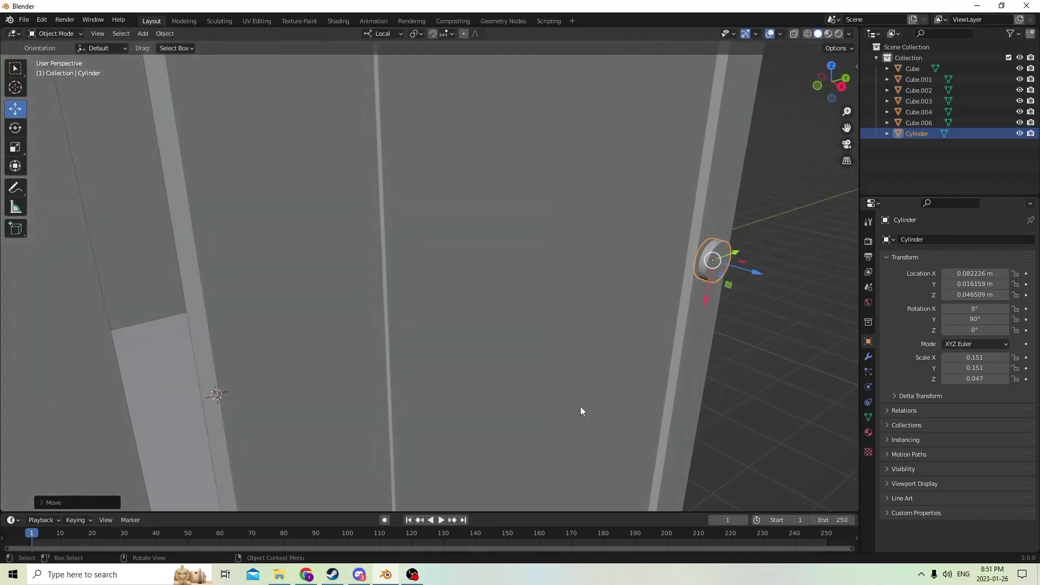
# Duplicate the disc in place and move the copy outward from the door to about X 0.0841 m.
pyautogui.hotkey('shift', 'd')
pyautogui.rightClick(628, 370)
pyautogui.moveTo(740, 337); pyautogui.dragTo(727, 362, button='middle')
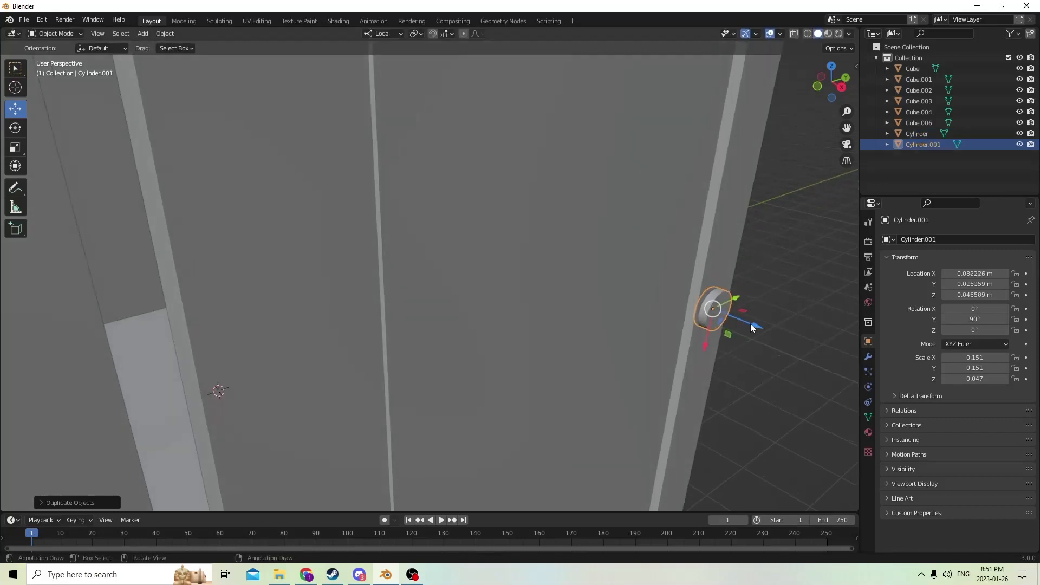
pyautogui.moveTo(751, 327); pyautogui.dragTo(777, 339)
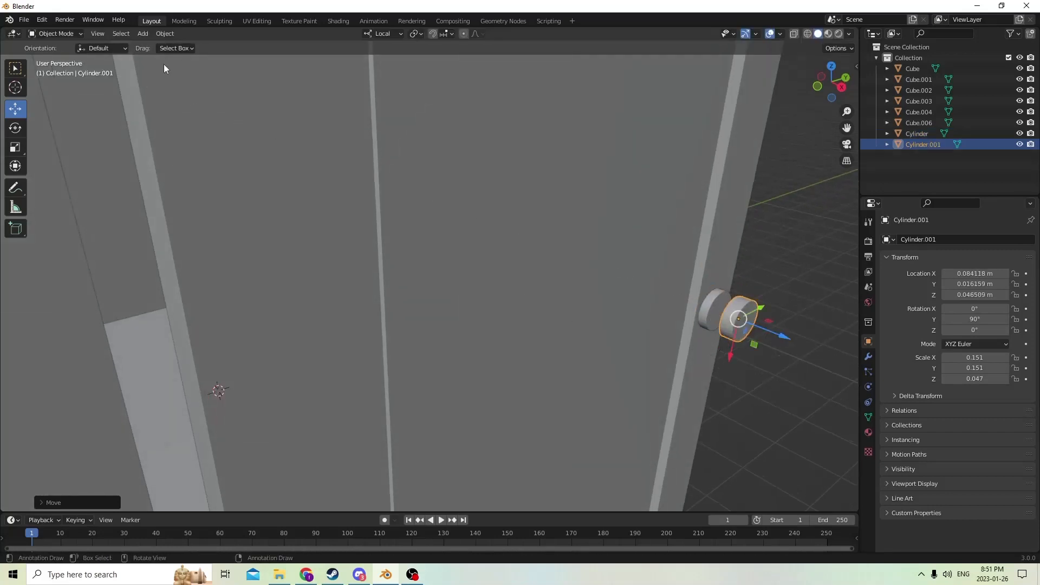
# Stretch the duplicated disc along its local Z axis to a scale of about 0.178.
pyautogui.click(21, 146)
pyautogui.scroll(-4, 428, 314)
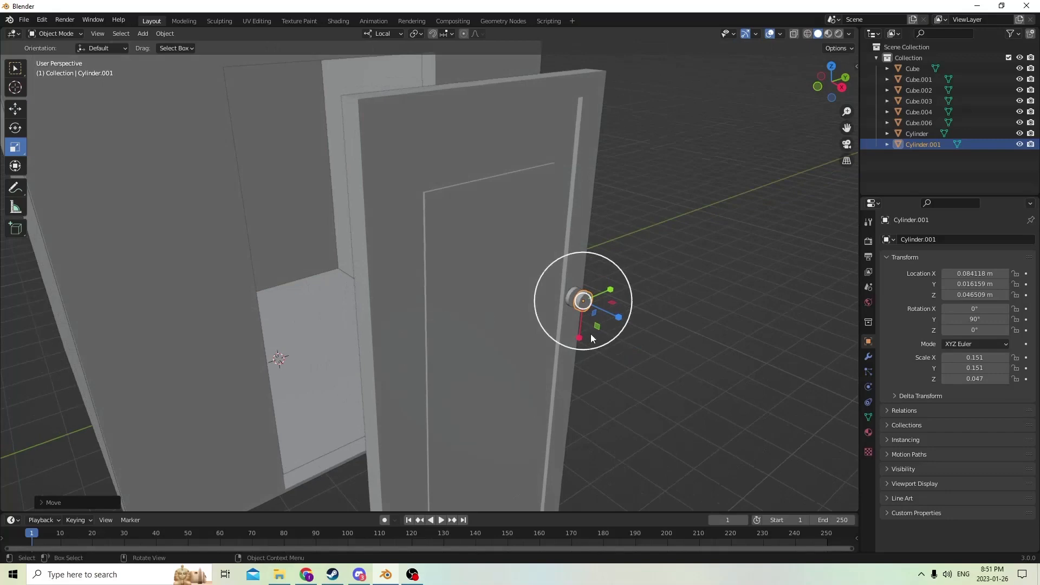
pyautogui.moveTo(618, 319); pyautogui.dragTo(733, 349)
pyautogui.scroll(4, 726, 351)
# Add three loop cuts around the stretched cylinder's side in Edit Mode and return to Object Mode.
pyautogui.press('Tab')
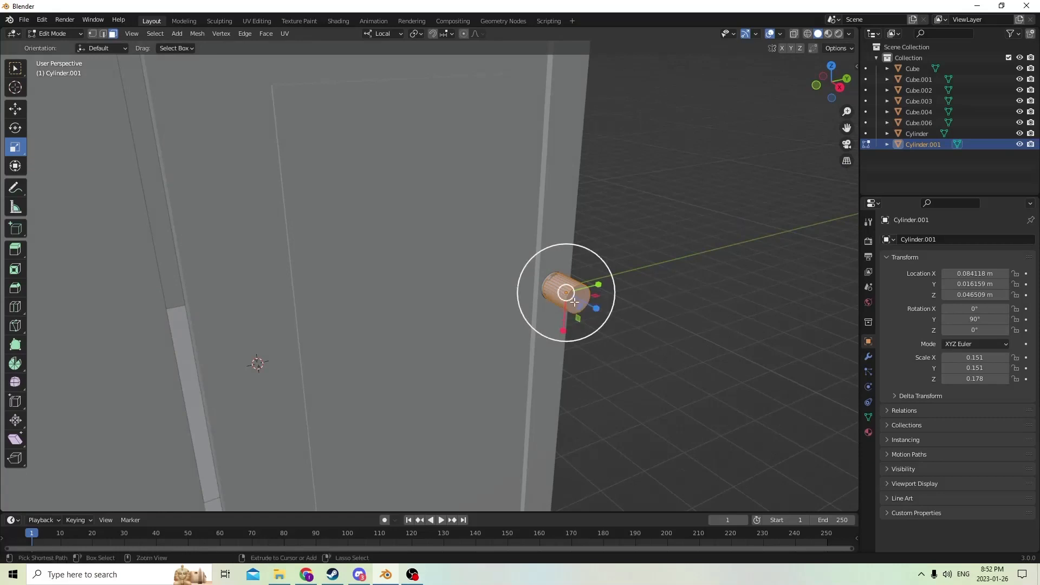
pyautogui.hotkey('ctrl', 'r')
pyautogui.scroll(2, 559, 291)
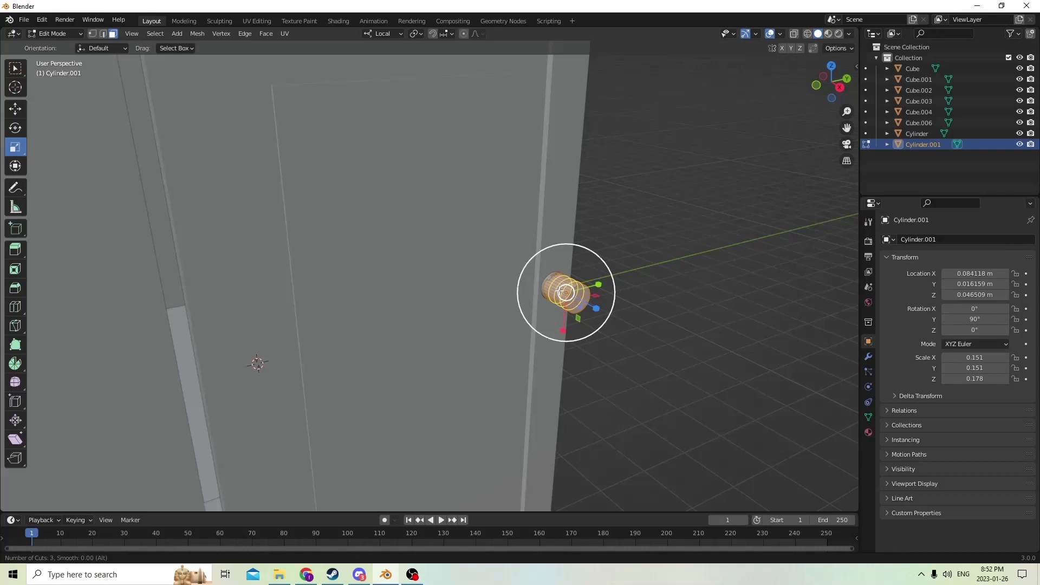
pyautogui.click(560, 292)
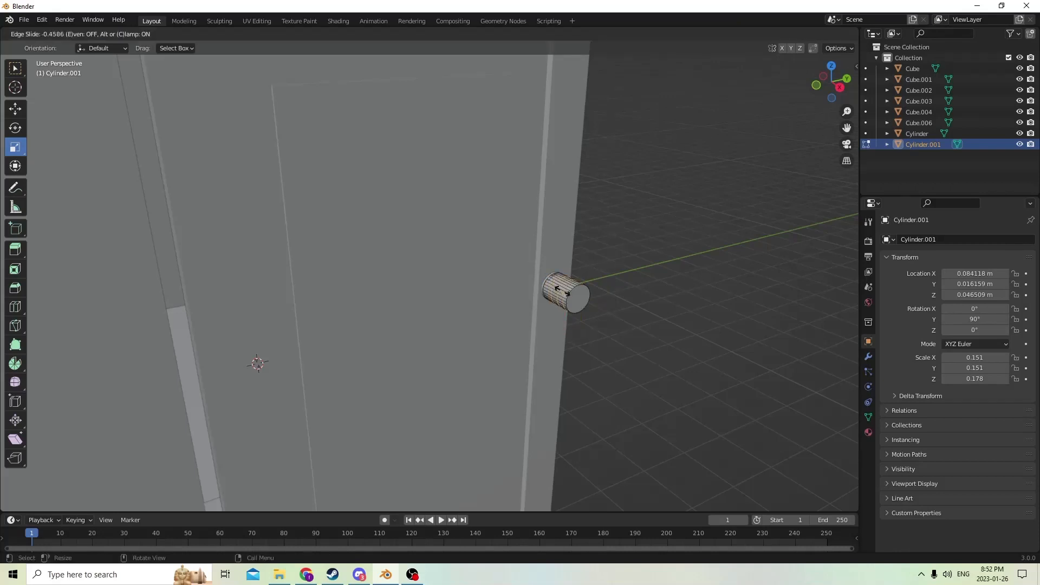
pyautogui.click(561, 293)
pyautogui.moveTo(653, 334); pyautogui.dragTo(629, 316, button='middle')
pyautogui.press('Tab')
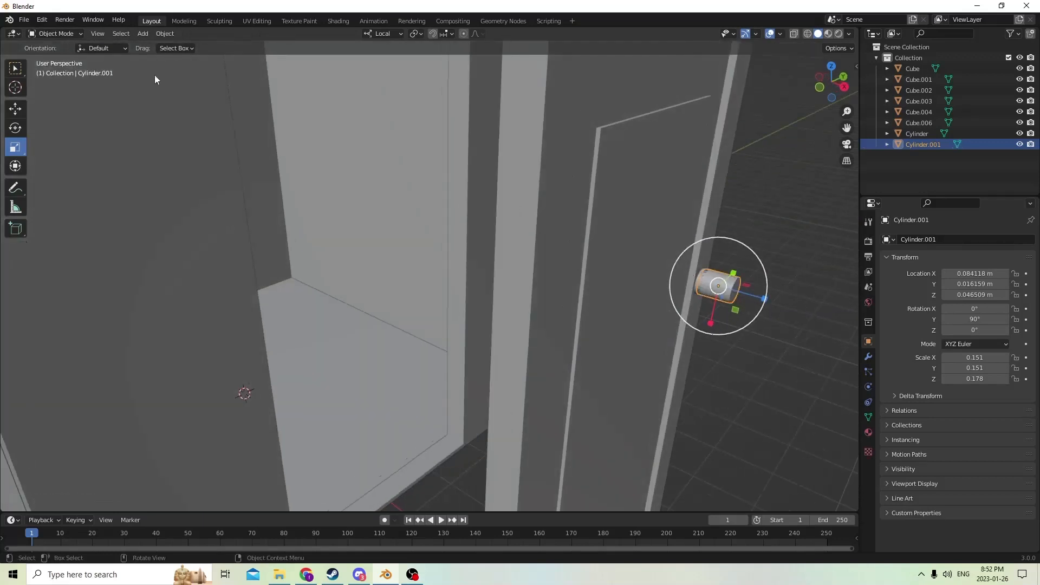
# Move the stretched cylinder farther out from the door to about X 0.0887 m.
pyautogui.click(12, 111)
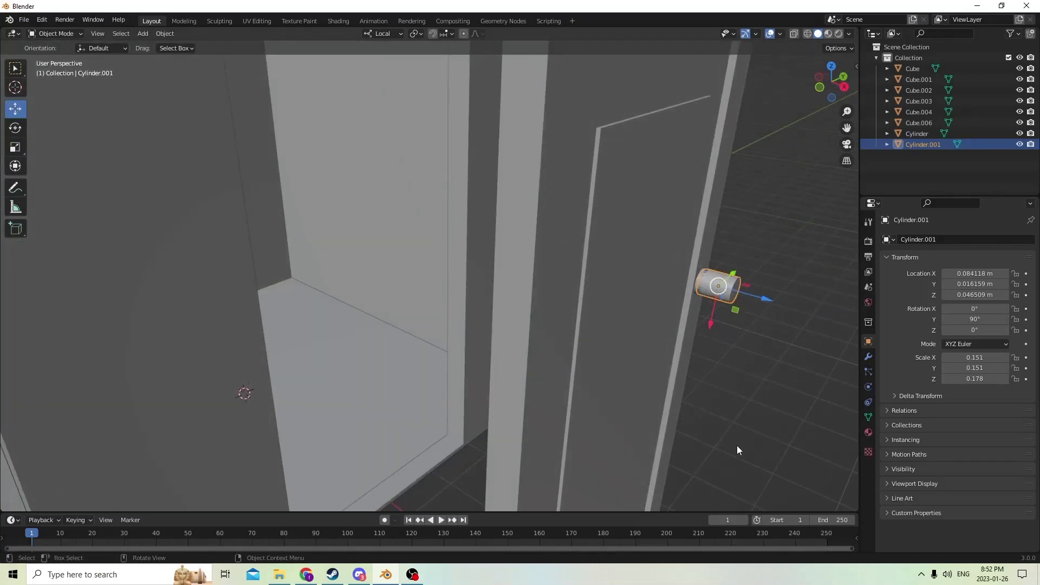
pyautogui.moveTo(765, 299); pyautogui.dragTo(795, 325)
pyautogui.moveTo(795, 325); pyautogui.dragTo(731, 317, button='middle')
# Try to enlarge the stretched cylinder's outer end face in Edit Mode with face selection.
pyautogui.press('Tab')
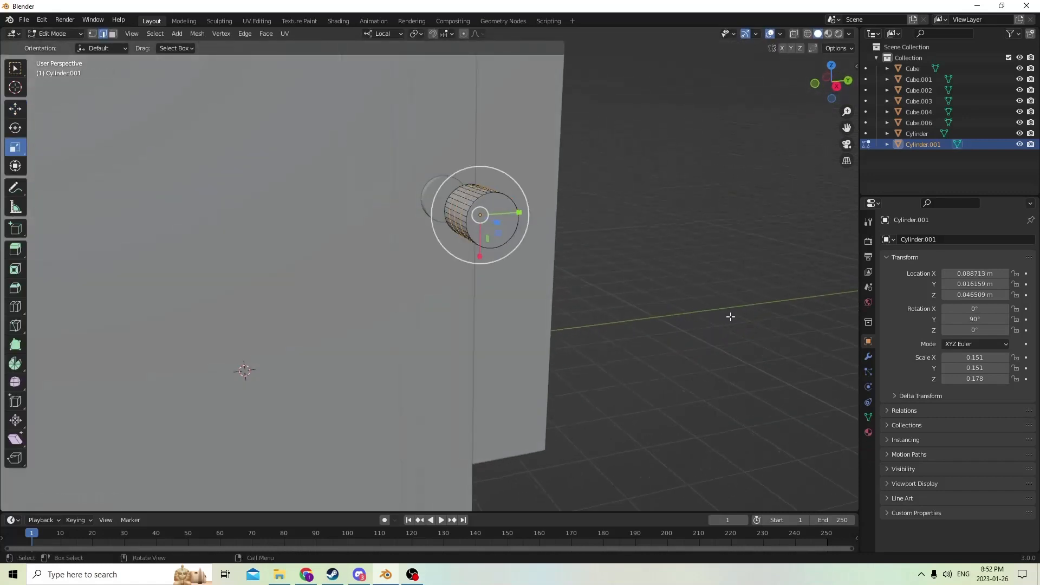
pyautogui.click(113, 34)
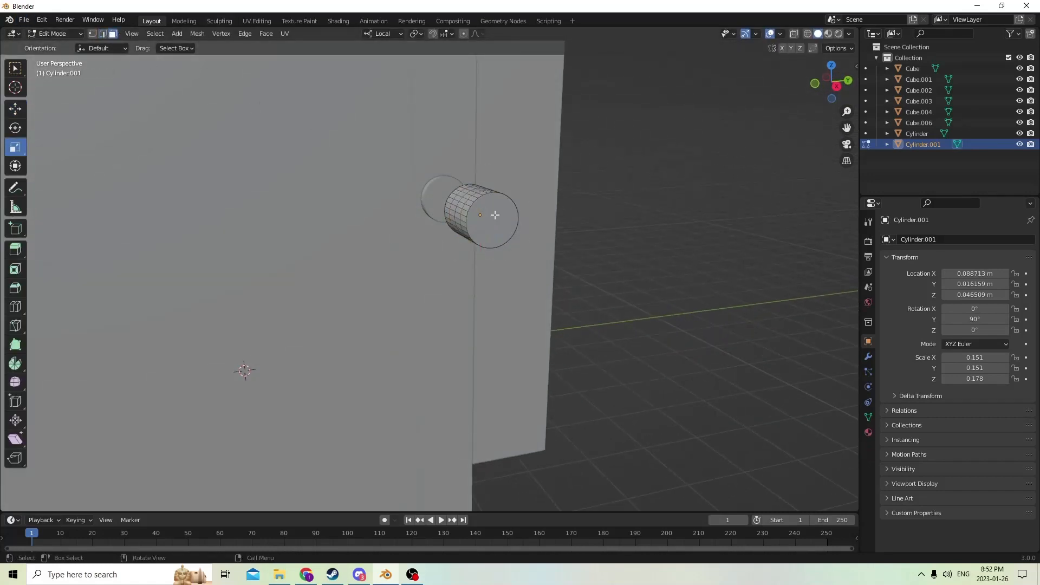
pyautogui.click(495, 215)
pyautogui.press('s')
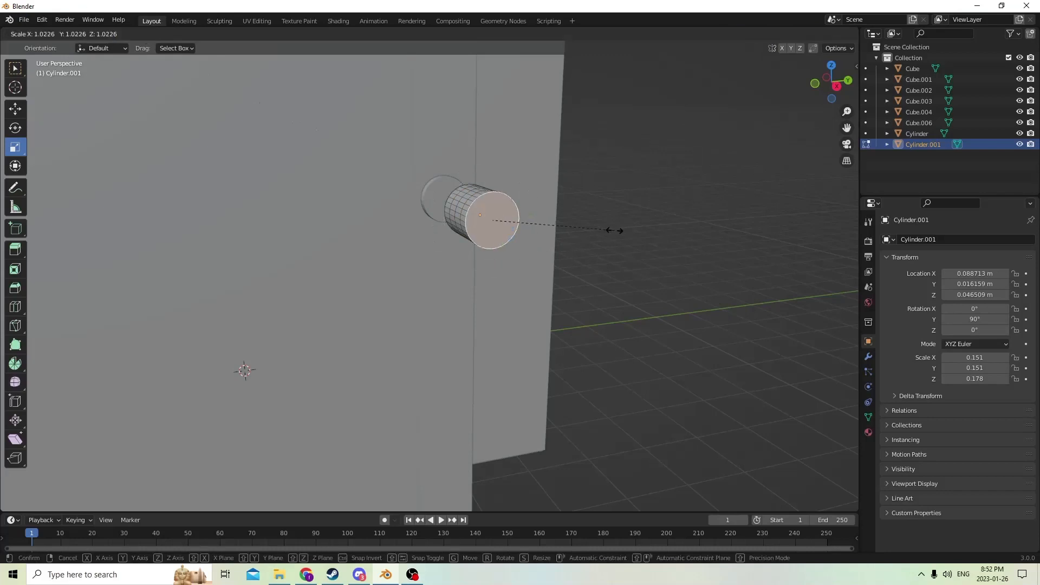
pyautogui.click(632, 228)
# Try to scale the stretched cylinder's door-side end face.
pyautogui.moveTo(631, 228); pyautogui.dragTo(831, 116, button='middle')
pyautogui.moveTo(848, 129); pyautogui.dragTo(433, 166)
pyautogui.moveTo(820, 194); pyautogui.dragTo(489, 219, button='middle')
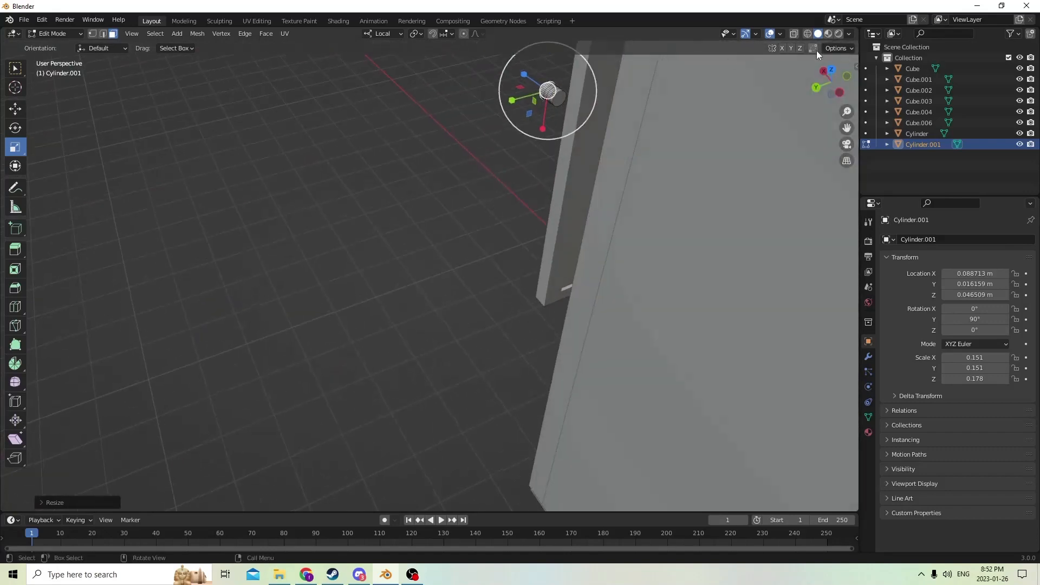
pyautogui.moveTo(848, 128); pyautogui.dragTo(867, 257)
pyautogui.scroll(3, 641, 186)
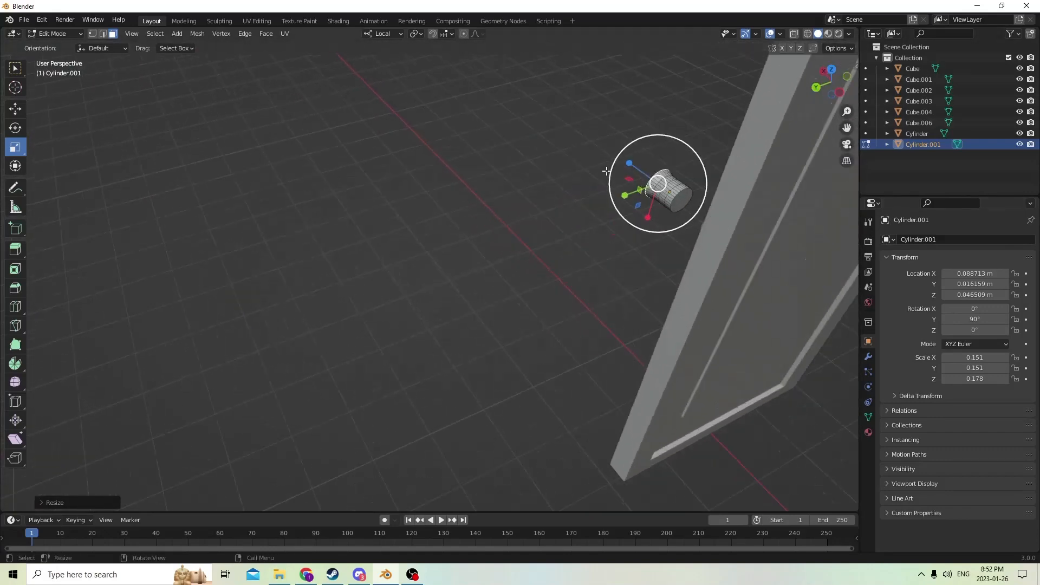
pyautogui.moveTo(607, 171); pyautogui.dragTo(580, 155, button='middle')
pyautogui.click(731, 248)
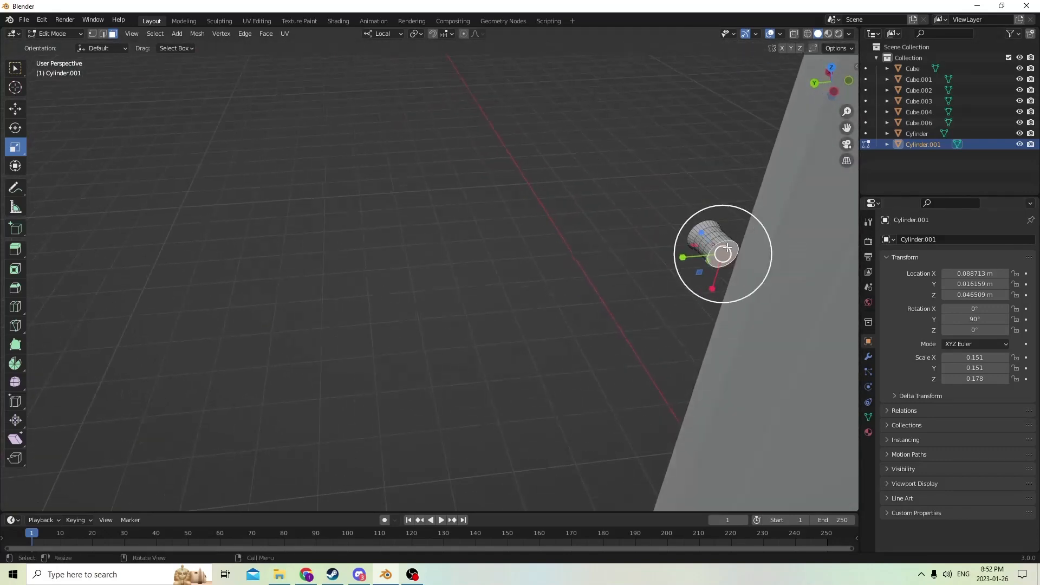
pyautogui.press('s')
pyautogui.rightClick(449, 161)
pyautogui.moveTo(448, 161); pyautogui.dragTo(539, 174, button='middle')
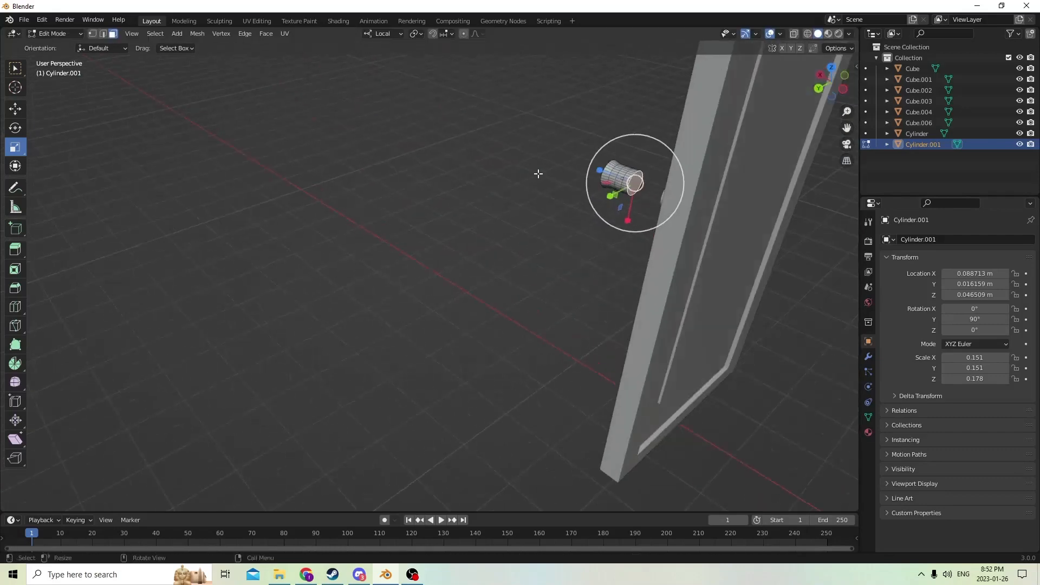
# Undo the last two edits to the stretched cylinder's end faces.
pyautogui.click(42, 20)
pyautogui.click(47, 31)
pyautogui.moveTo(326, 130); pyautogui.dragTo(508, 136, button='middle')
pyautogui.click(43, 20)
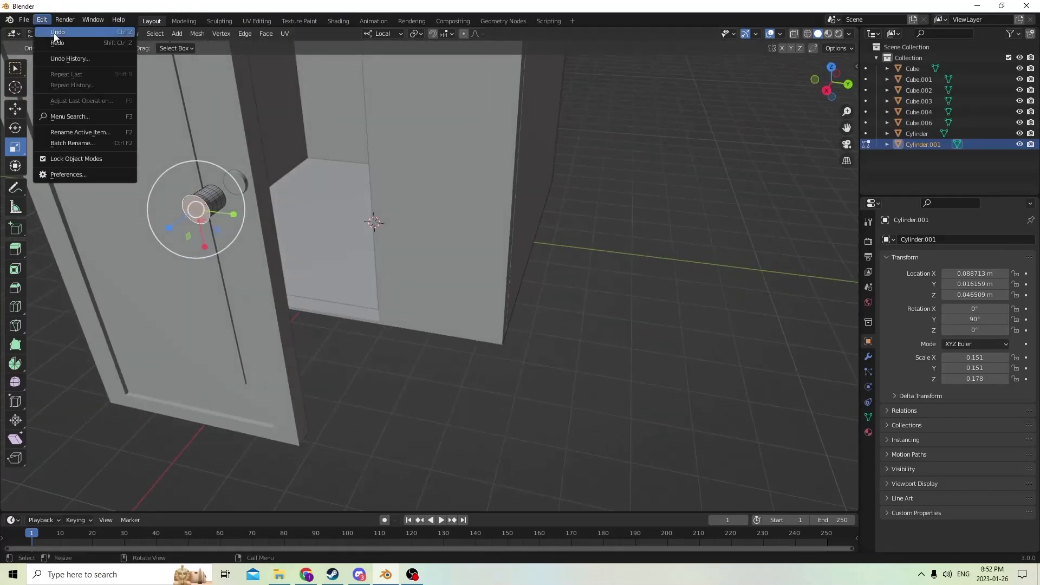
pyautogui.click(53, 33)
pyautogui.moveTo(325, 145); pyautogui.dragTo(289, 135, button='middle')
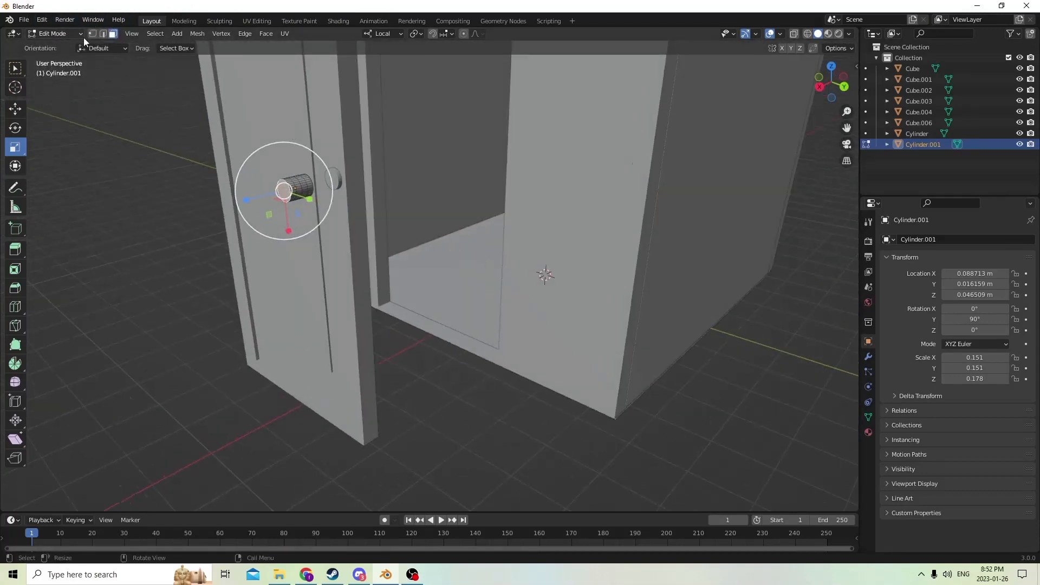
pyautogui.moveTo(92, 60); pyautogui.dragTo(416, 158, button='middle')
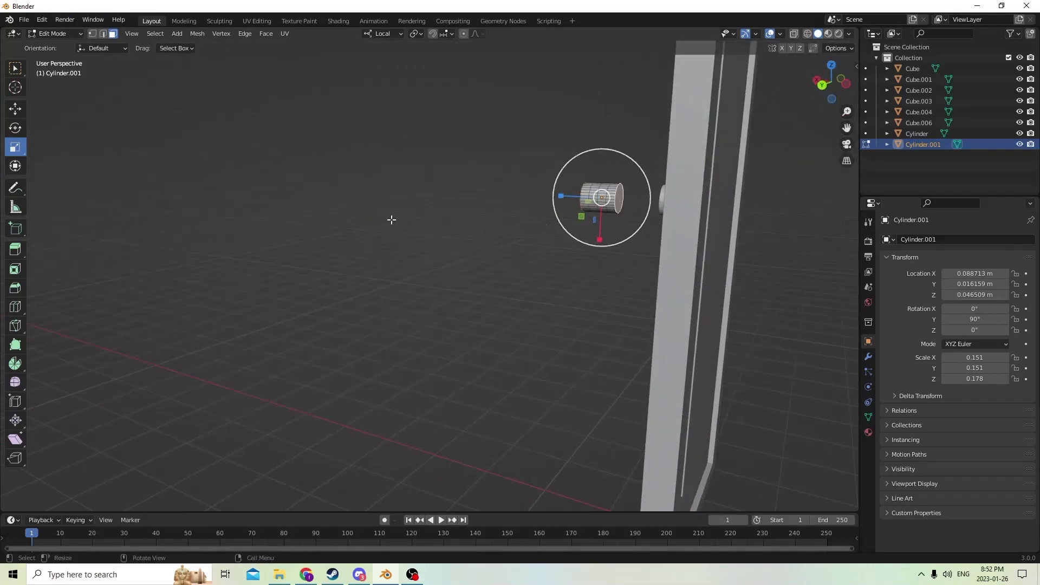
# Scale up the selected end faces of the handle cylinder so that both ends flare outward.
pyautogui.press('s')
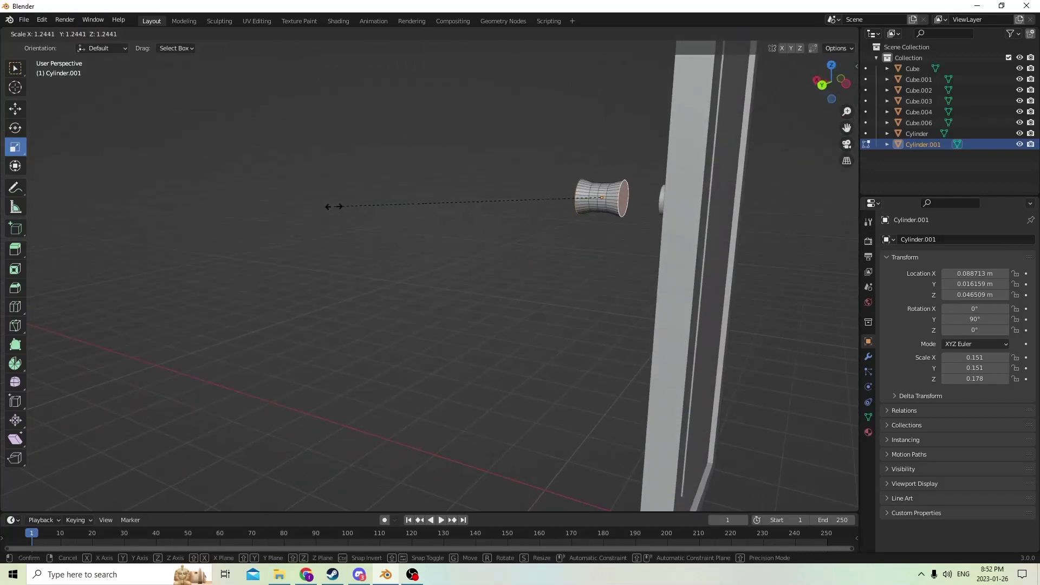
pyautogui.click(309, 206)
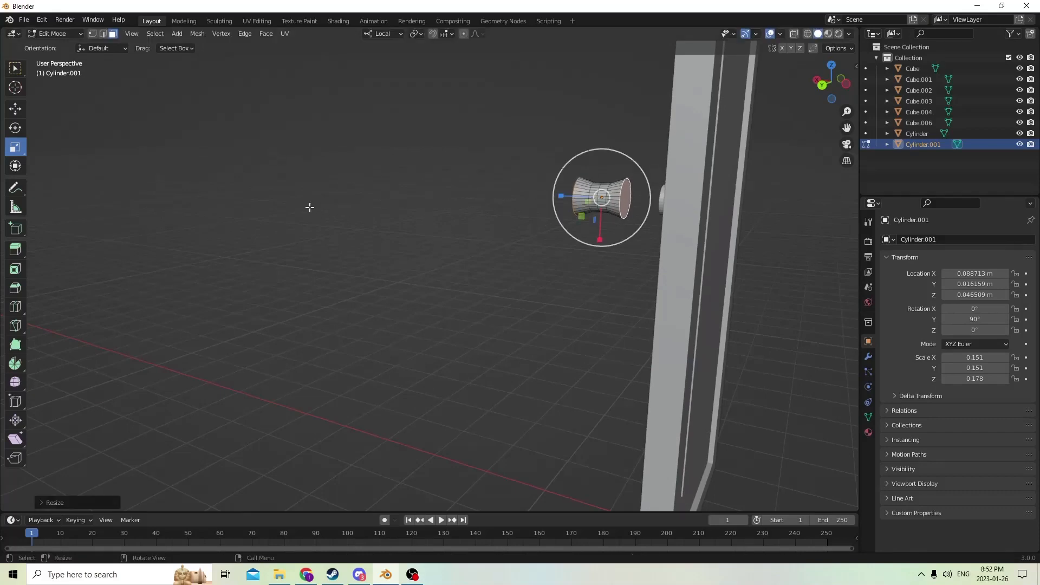
pyautogui.moveTo(309, 206); pyautogui.dragTo(411, 215, button='middle')
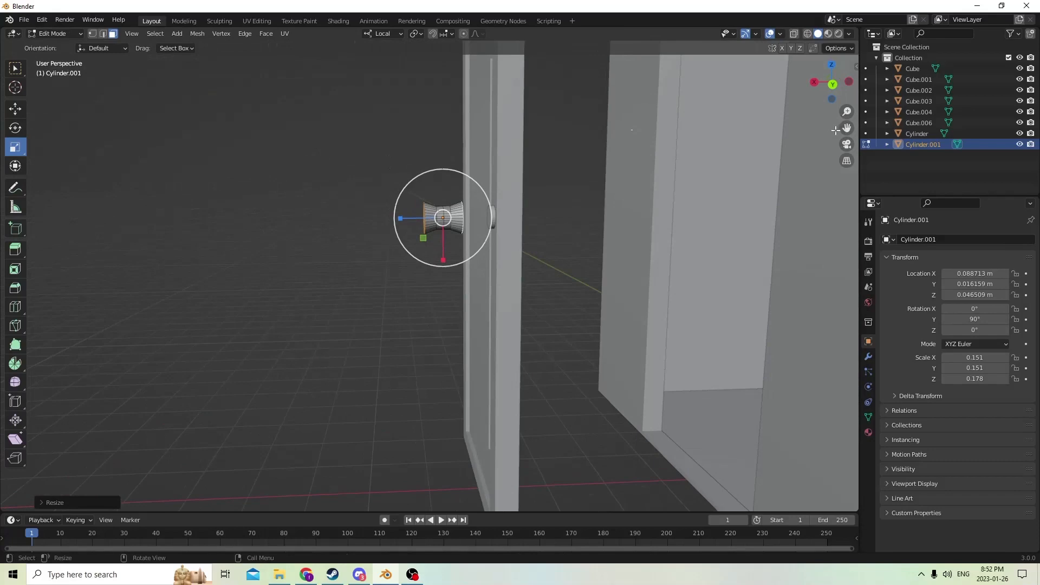
# Extrude the handle's two end faces, spreading them outward along local Z about 1.43 times and shrinking them to about 0.87.
pyautogui.moveTo(847, 128); pyautogui.dragTo(1000, 201)
pyautogui.moveTo(650, 184); pyautogui.dragTo(668, 219, button='middle')
pyautogui.moveTo(707, 164); pyautogui.dragTo(623, 172, button='middle')
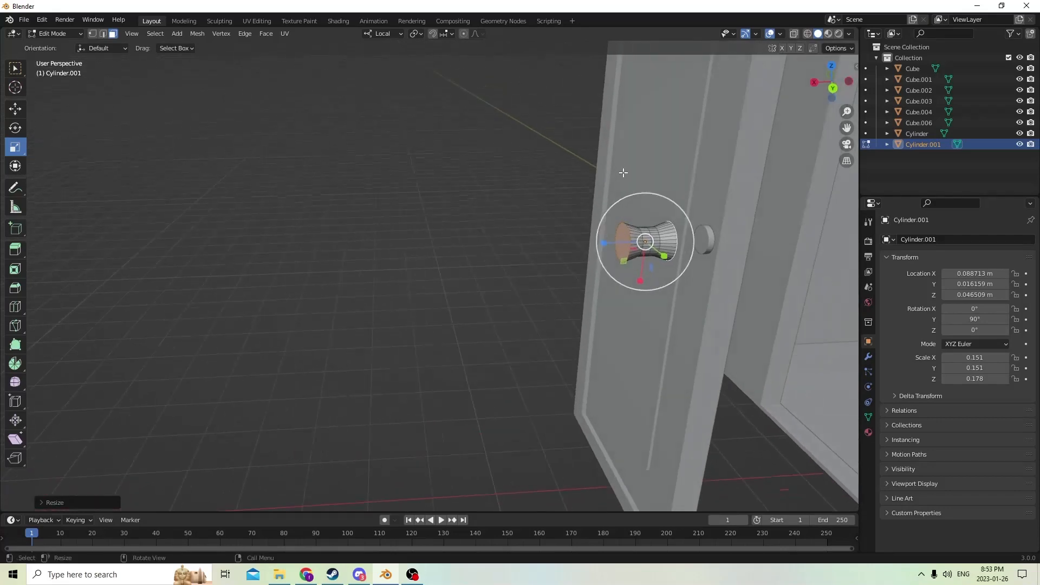
pyautogui.press('g')
pyautogui.press('z')
pyautogui.press('z')
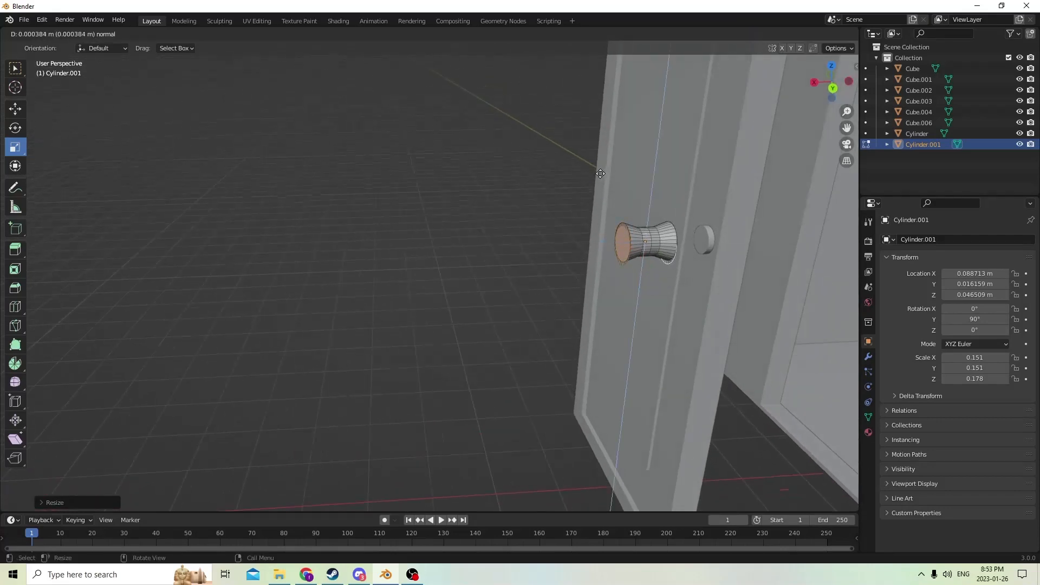
pyautogui.click(600, 173)
pyautogui.press('s')
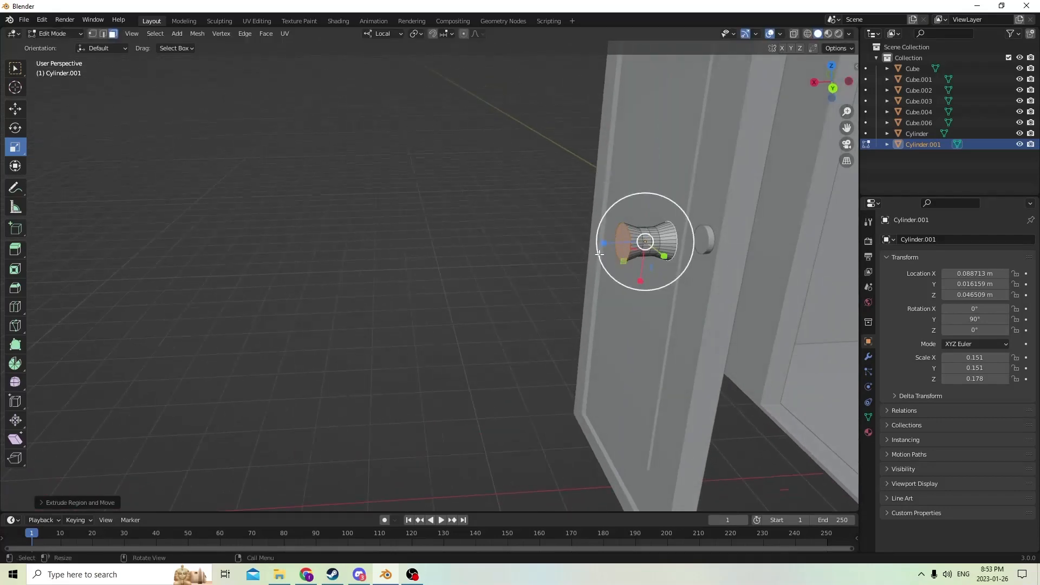
pyautogui.press('z')
pyautogui.press('z')
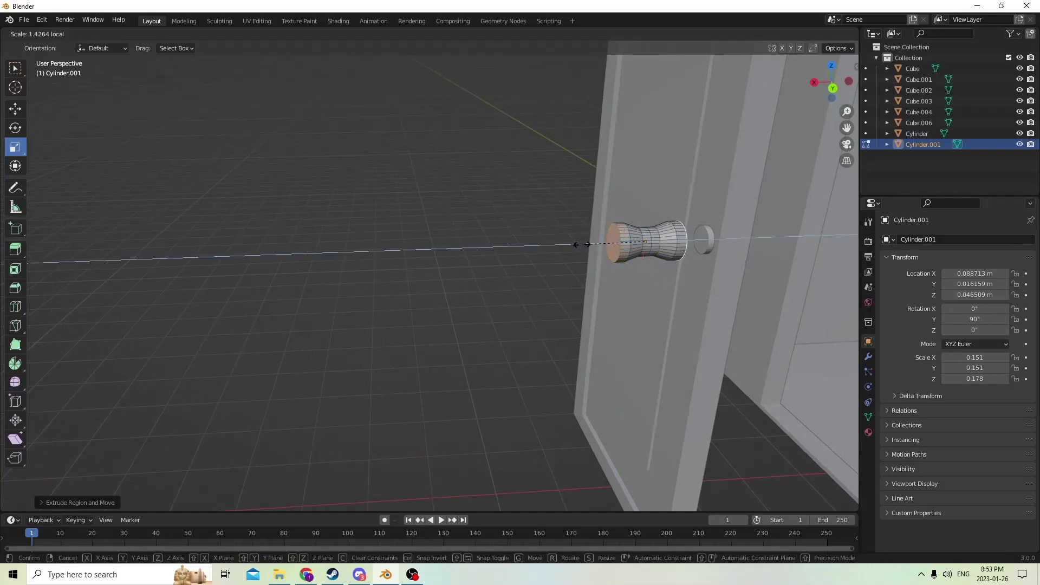
pyautogui.click(577, 244)
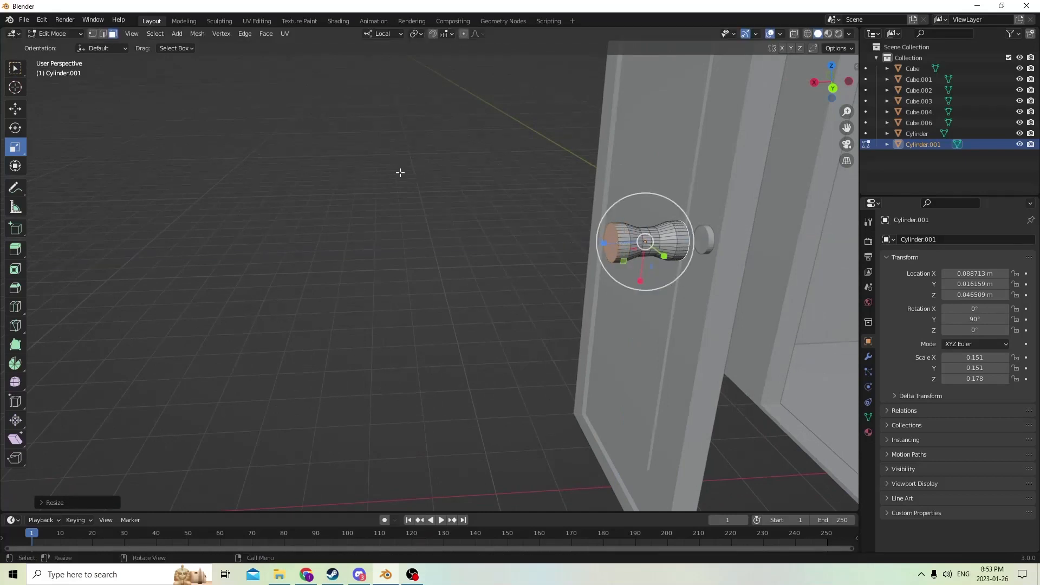
pyautogui.press('s')
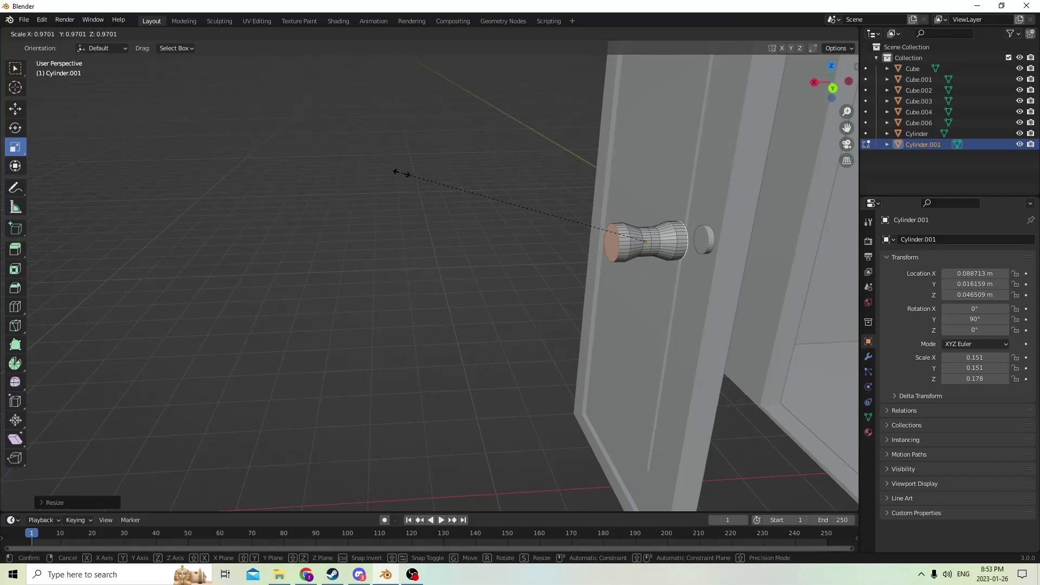
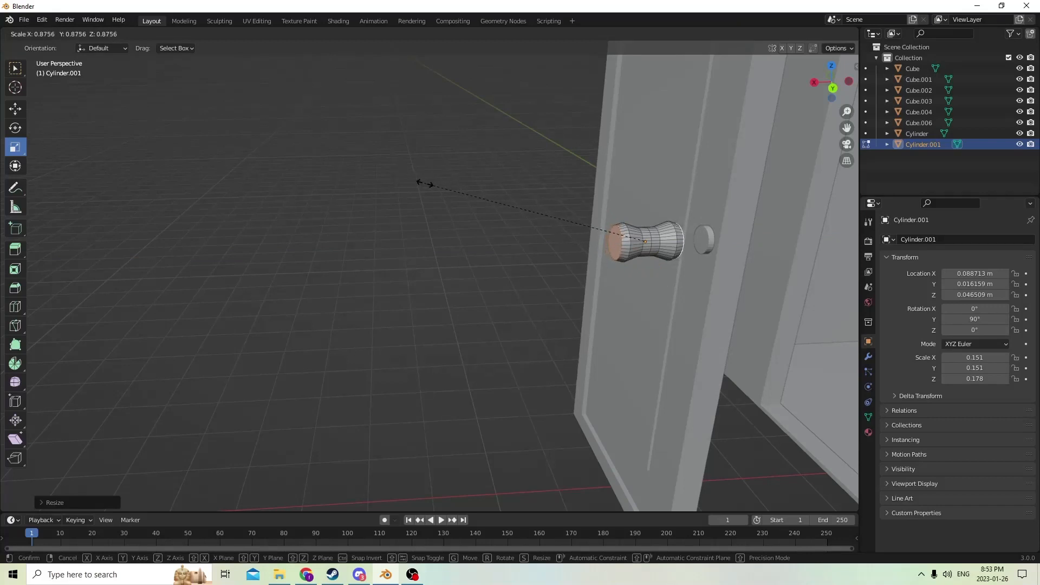
pyautogui.click(432, 187)
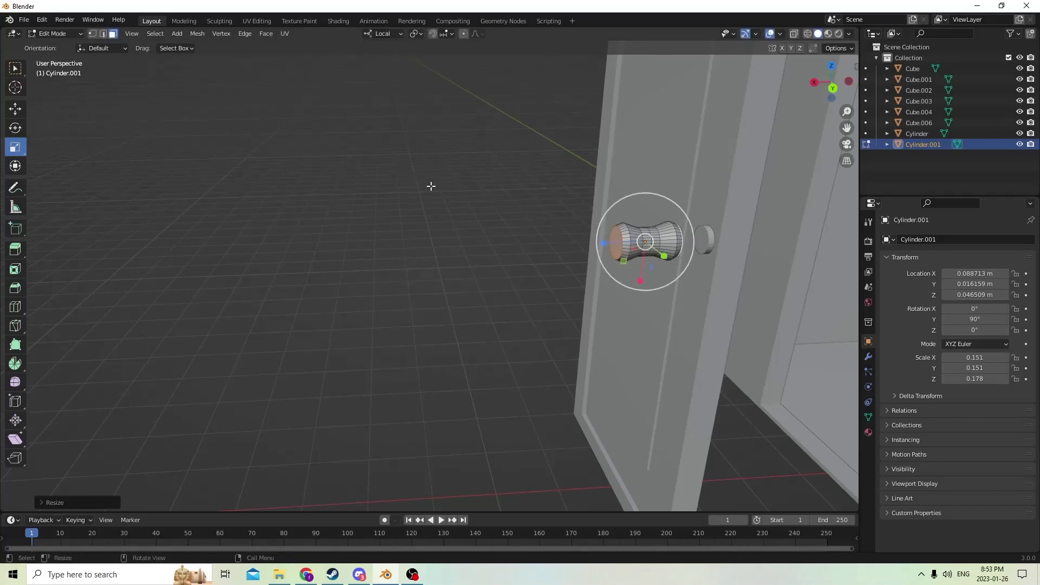
# Extrude the end faces again, spread them outward along local Z, and scale them to taper the tips.
pyautogui.press('g')
pyautogui.press('z')
pyautogui.press('z')
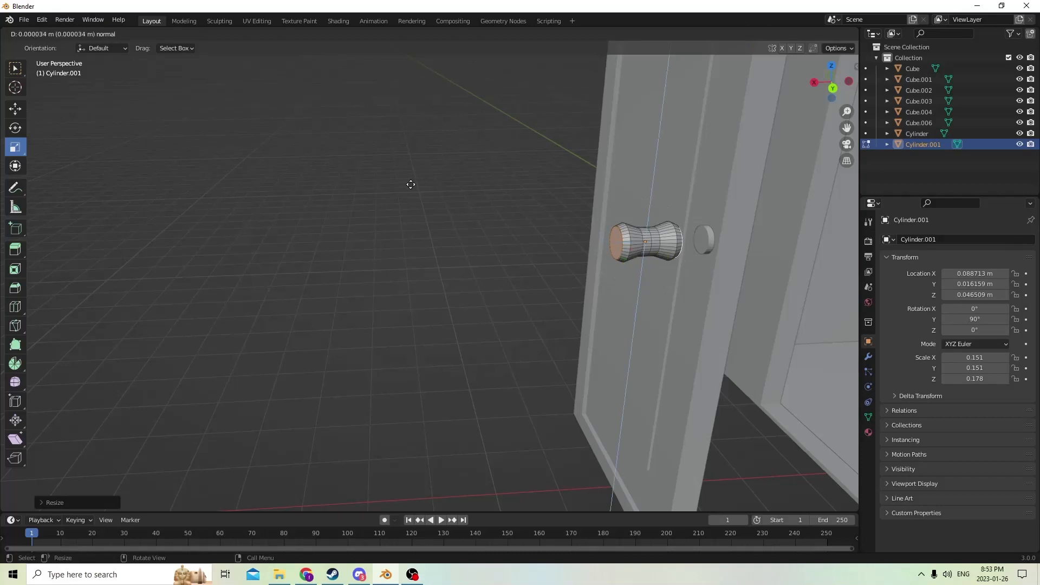
pyautogui.click(410, 184)
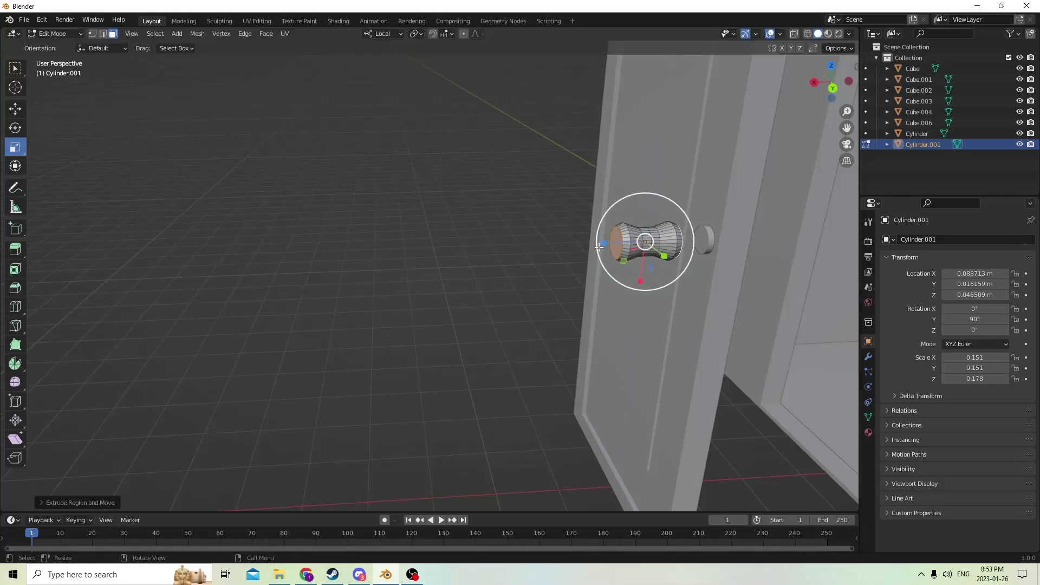
pyautogui.moveTo(601, 246); pyautogui.dragTo(588, 245)
pyautogui.press('s')
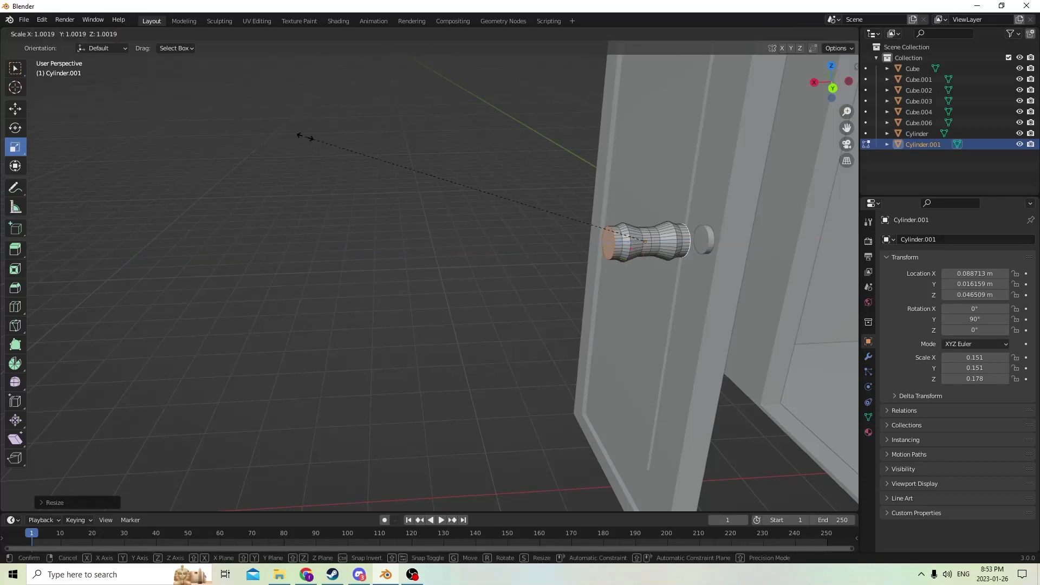
pyautogui.click(351, 157)
# Return to Object Mode and scale the whole handle down uniformly to about 0.083 on X and Y and 0.098 on Z.
pyautogui.moveTo(433, 162); pyautogui.dragTo(482, 176, button='middle')
pyautogui.moveTo(848, 129); pyautogui.dragTo(612, 128)
pyautogui.moveTo(789, 158); pyautogui.dragTo(606, 178, button='middle')
pyautogui.moveTo(847, 127); pyautogui.dragTo(848, 129)
pyautogui.moveTo(777, 133); pyautogui.dragTo(729, 155, button='middle')
pyautogui.press('Tab')
pyautogui.moveTo(705, 189); pyautogui.dragTo(684, 210, button='middle')
pyautogui.press('s')
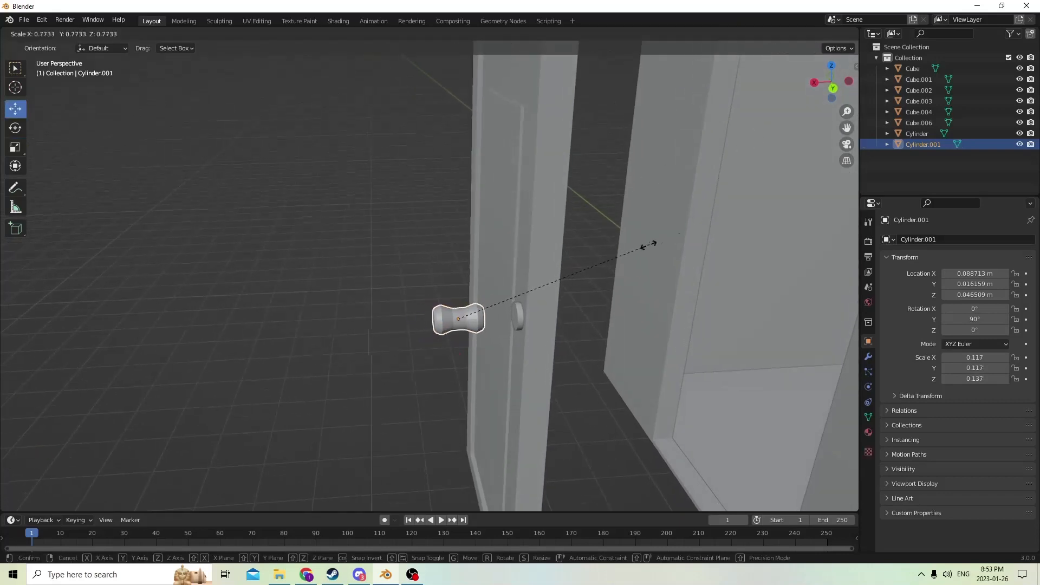
pyautogui.click(594, 268)
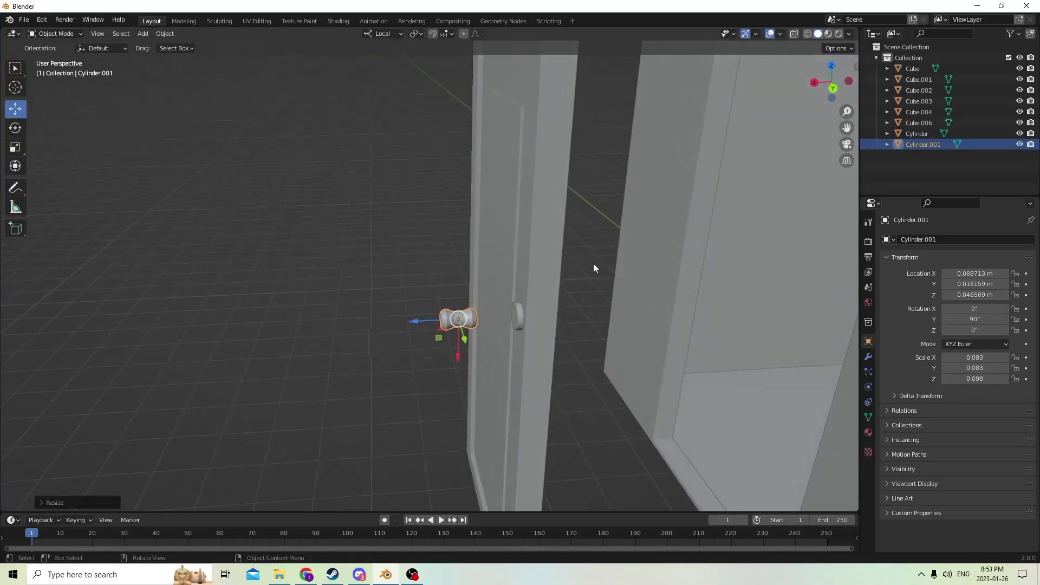
# Stretch the handle along its local Z axis to a Z scale of about 0.185.
pyautogui.click(15, 146)
pyautogui.moveTo(413, 323); pyautogui.dragTo(379, 322)
pyautogui.hotkey('ctrl', 'z')
pyautogui.moveTo(392, 322); pyautogui.dragTo(434, 333, button='middle')
# Move the handle along its local Z axis through the door and its round plate, to about 0.081 m on X.
pyautogui.press('Tab')
pyautogui.click(13, 110)
pyautogui.press('Tab')
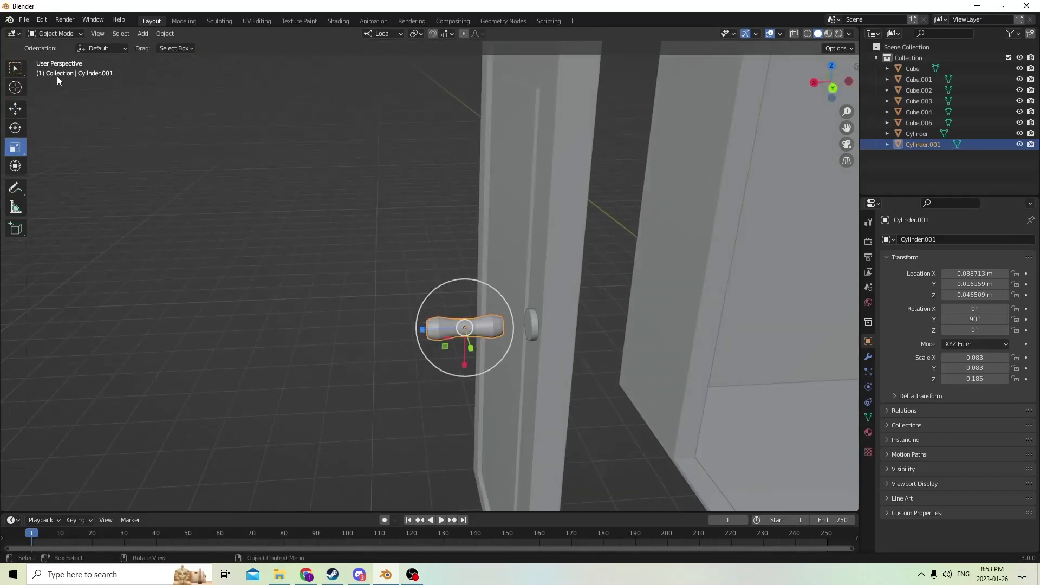
pyautogui.click(16, 110)
pyautogui.moveTo(417, 324); pyautogui.dragTo(486, 321)
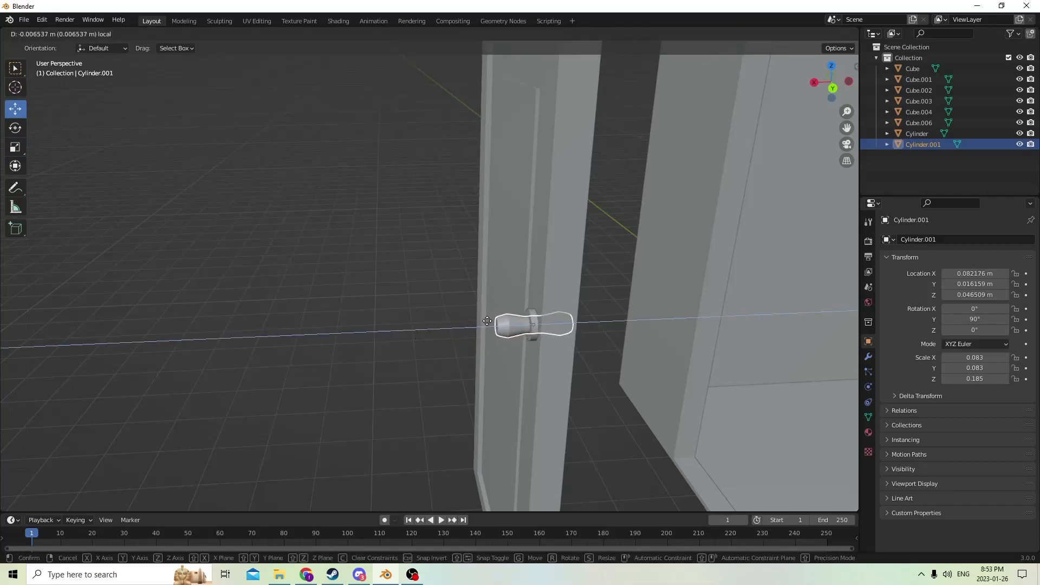
pyautogui.moveTo(486, 322); pyautogui.dragTo(425, 283, button='middle')
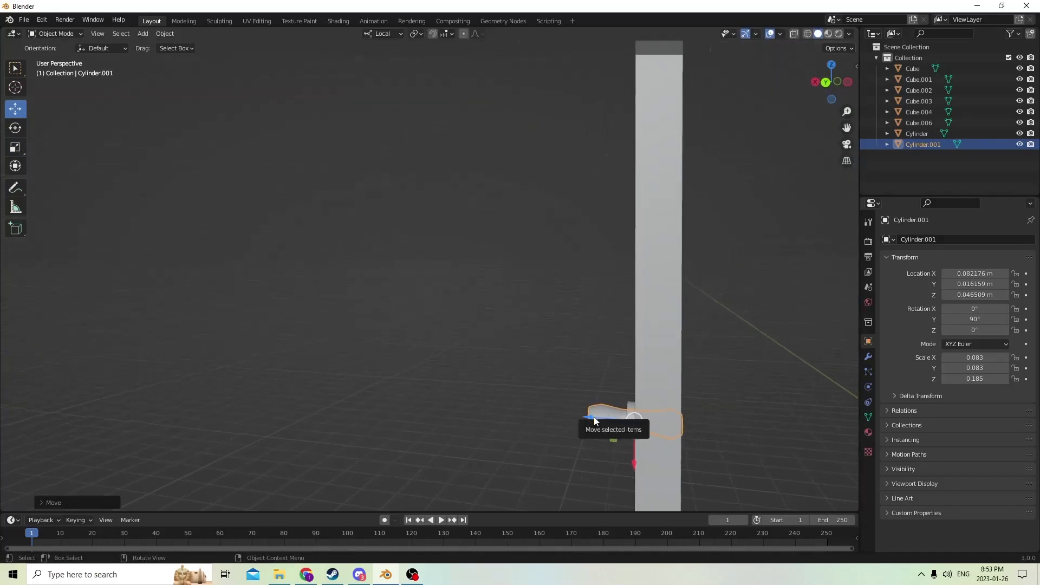
pyautogui.moveTo(595, 421); pyautogui.dragTo(597, 418)
pyautogui.moveTo(596, 418); pyautogui.dragTo(611, 444, button='middle')
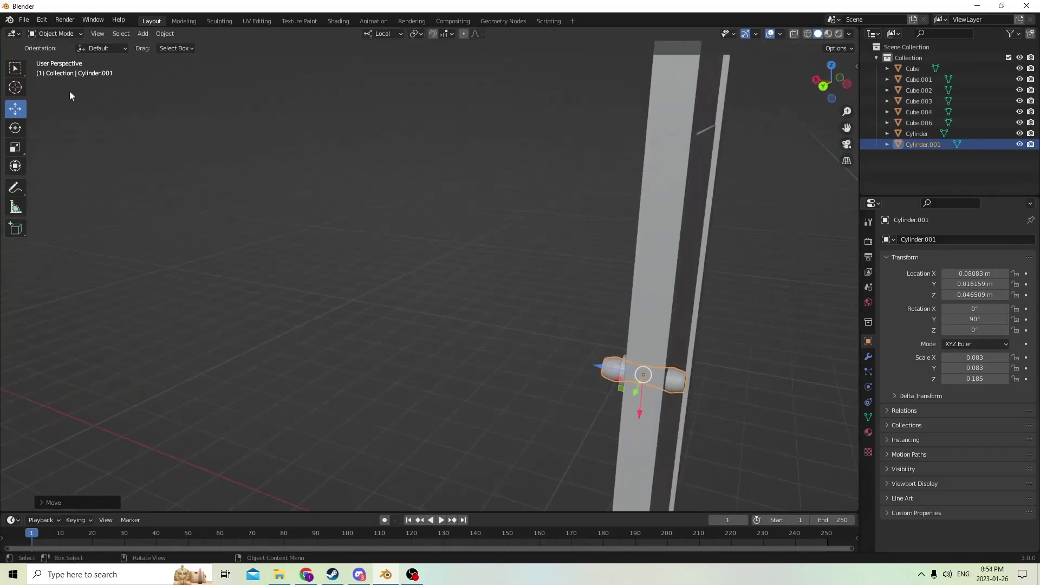
# Lengthen the handle along local Z to a Z scale of about 0.273 so it protrudes from both door sides.
pyautogui.click(16, 151)
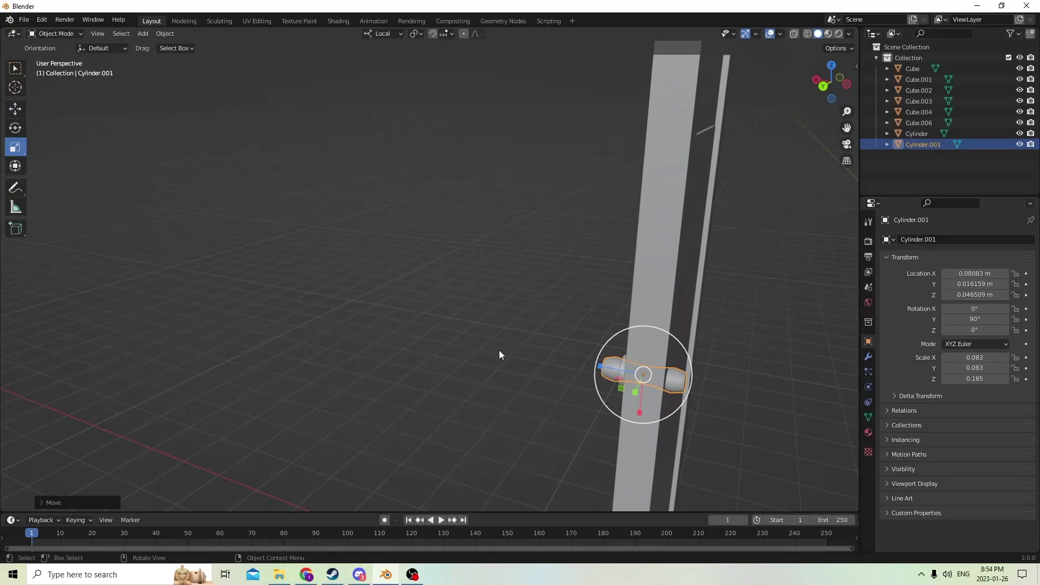
pyautogui.moveTo(453, 359); pyautogui.dragTo(470, 375, button='middle')
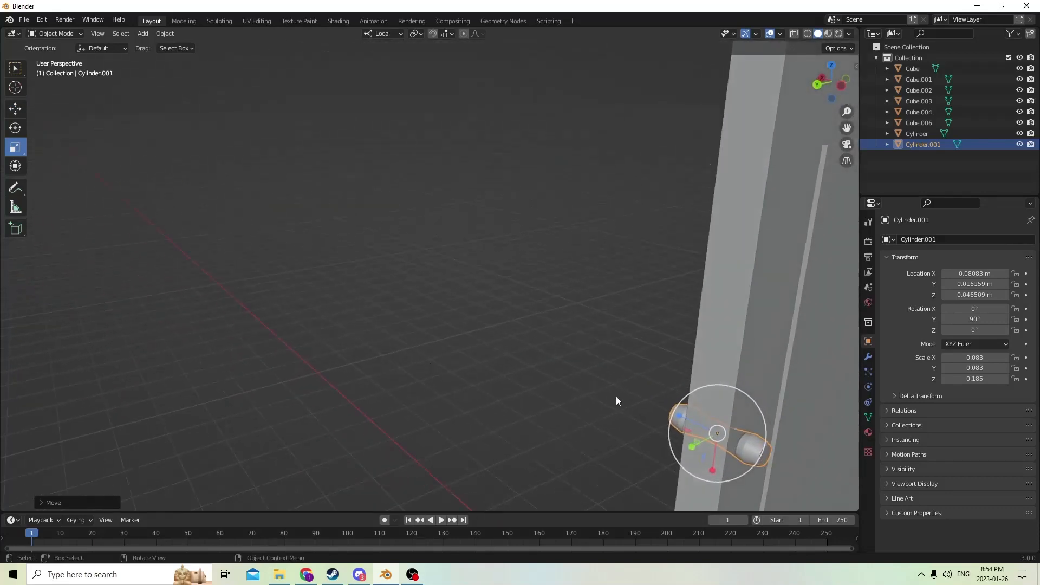
pyautogui.moveTo(678, 414); pyautogui.dragTo(653, 412)
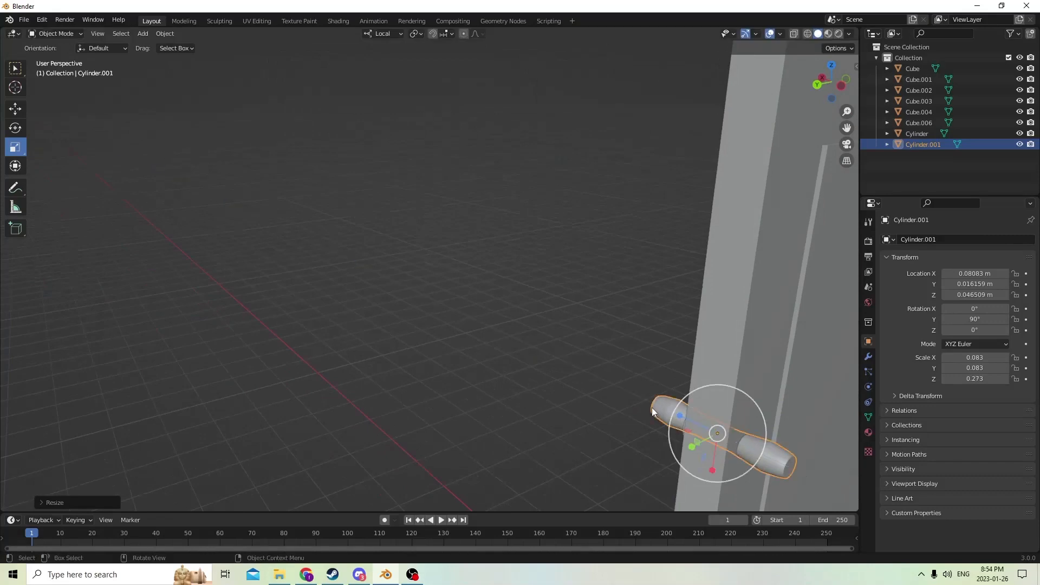
pyautogui.moveTo(653, 412); pyautogui.dragTo(730, 395, button='middle')
# Duplicate the handle's round mounting plate and move the copy along its local Z axis to the door's opposite side.
pyautogui.click(545, 354)
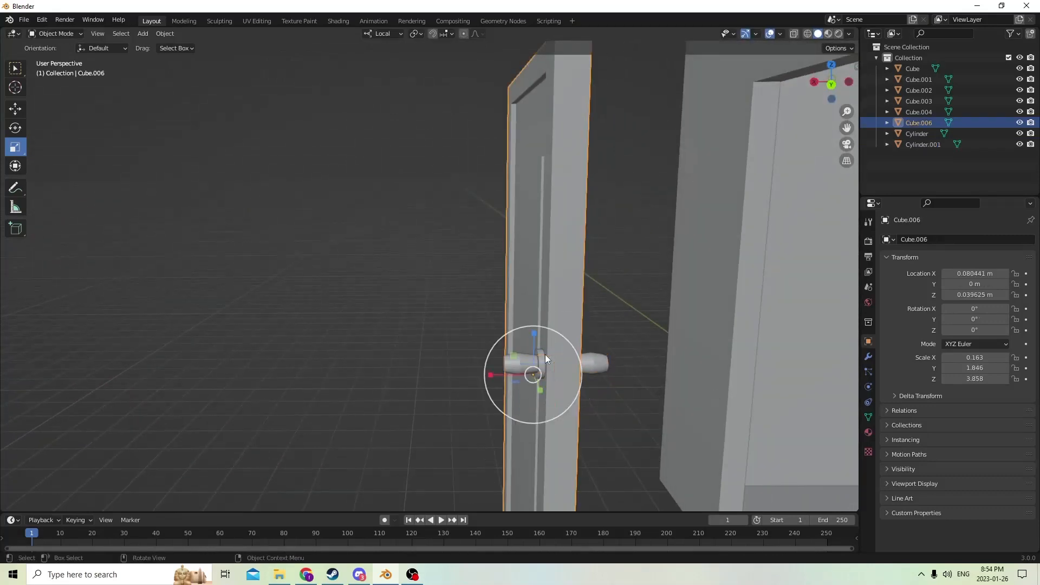
pyautogui.click(540, 363)
pyautogui.moveTo(550, 370); pyautogui.dragTo(677, 399, button='middle')
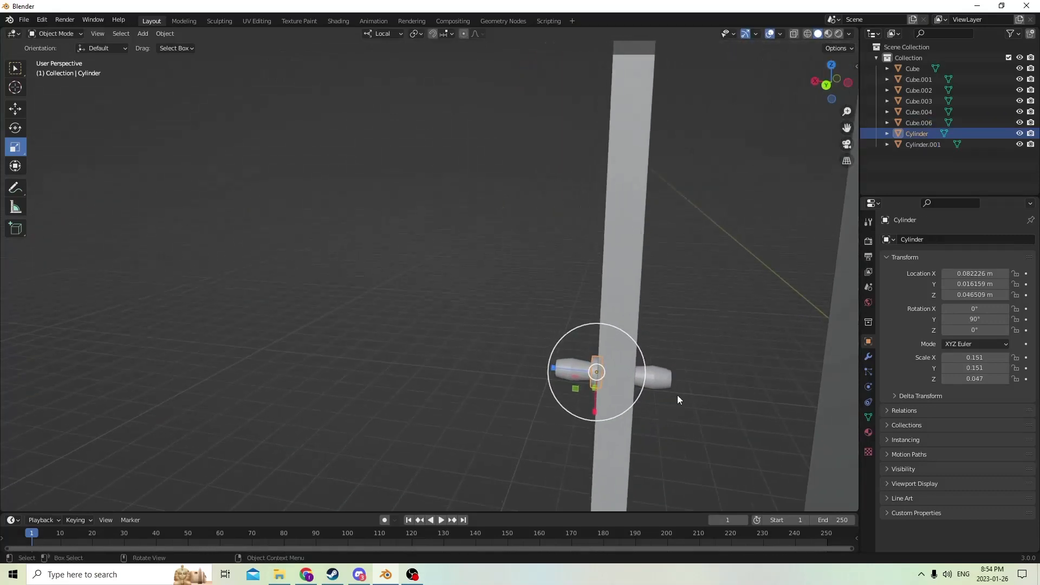
pyautogui.hotkey('shift', 'd')
pyautogui.rightClick(733, 378)
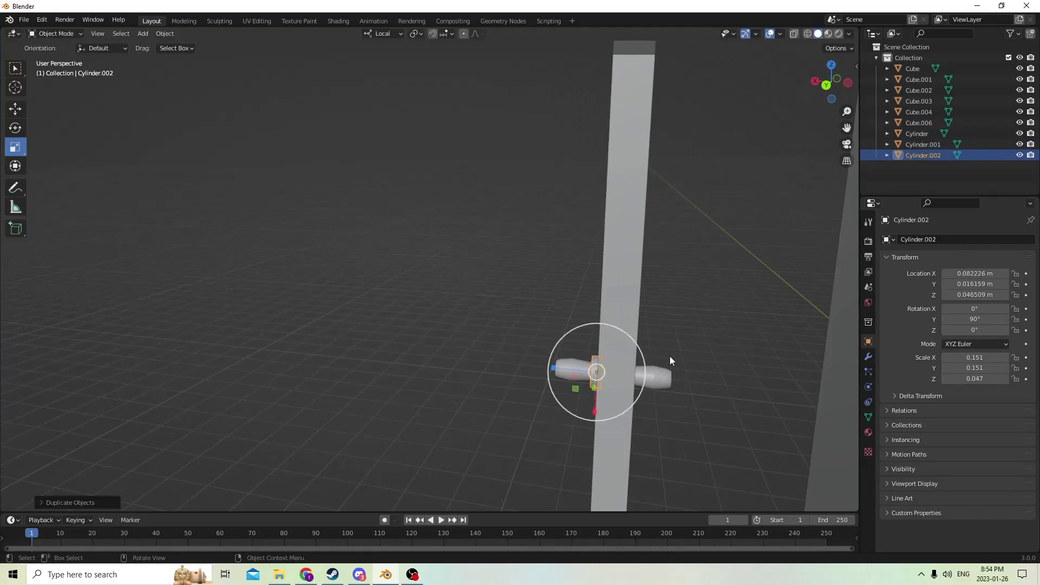
pyautogui.click(15, 108)
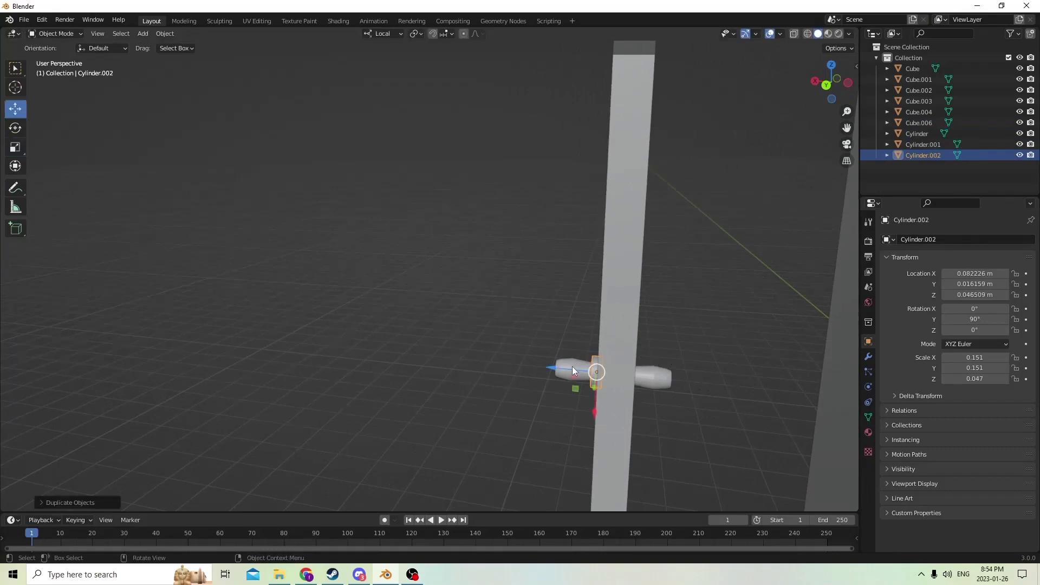
pyautogui.moveTo(573, 367); pyautogui.dragTo(590, 369)
pyautogui.moveTo(591, 369); pyautogui.dragTo(587, 368, button='middle')
pyautogui.click(706, 413)
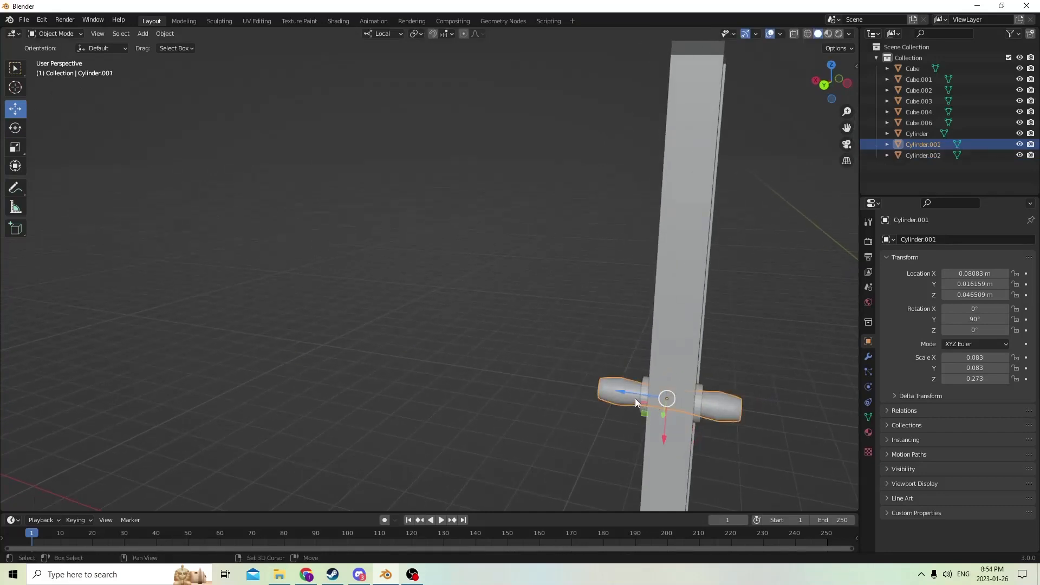
pyautogui.click(642, 394)
pyautogui.keyDown('shift'); pyautogui.click(698, 401); pyautogui.keyUp('shift')
pyautogui.keyDown('shift'); pyautogui.click(718, 406); pyautogui.keyUp('shift')
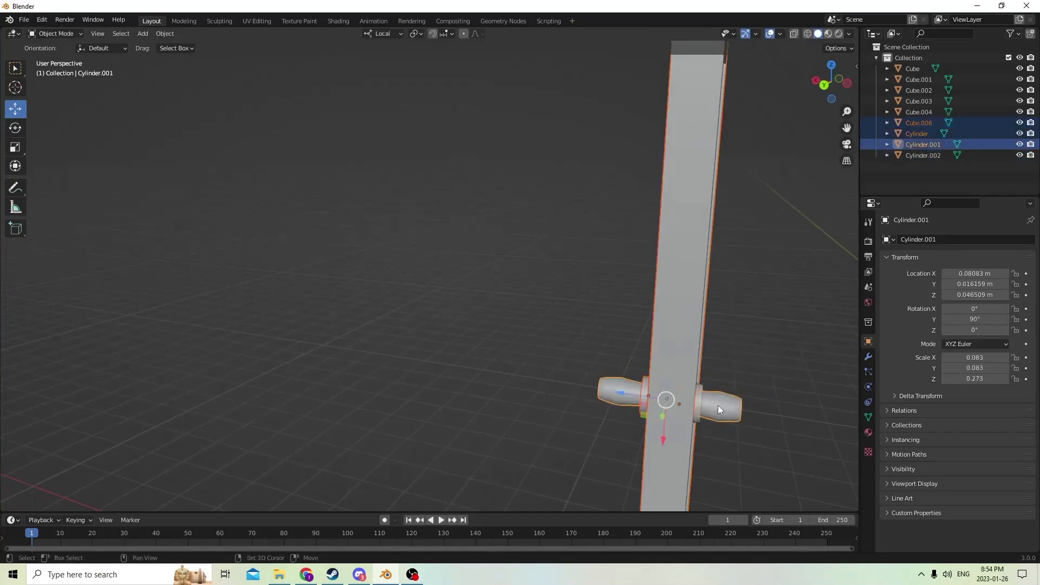
pyautogui.click(757, 350)
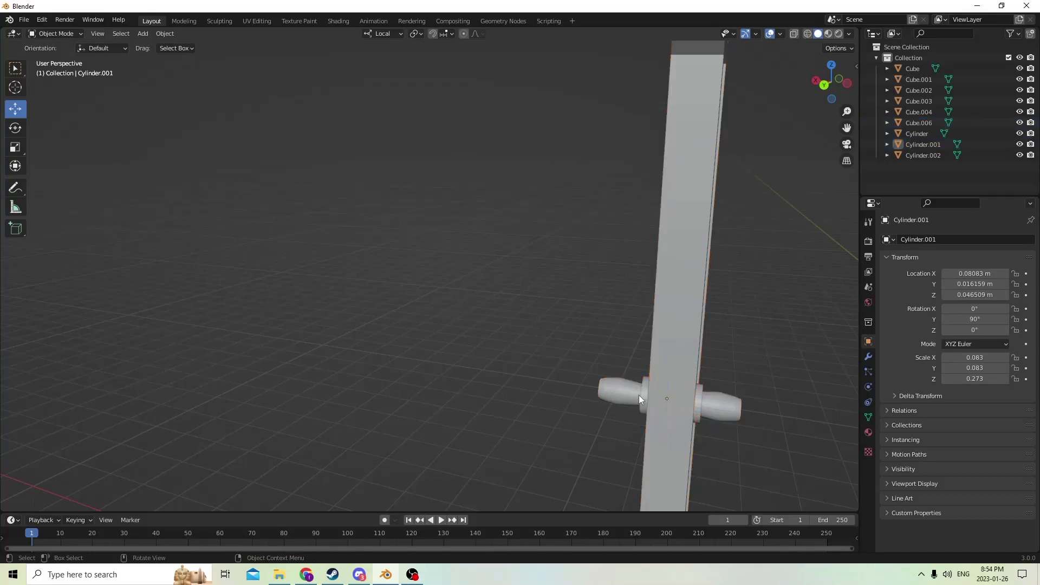
# Join the two round plates and the handle into a single object.
pyautogui.click(643, 393)
pyautogui.keyDown('shift'); pyautogui.click(702, 401); pyautogui.keyUp('shift')
pyautogui.keyDown('shift'); pyautogui.click(727, 399); pyautogui.keyUp('shift')
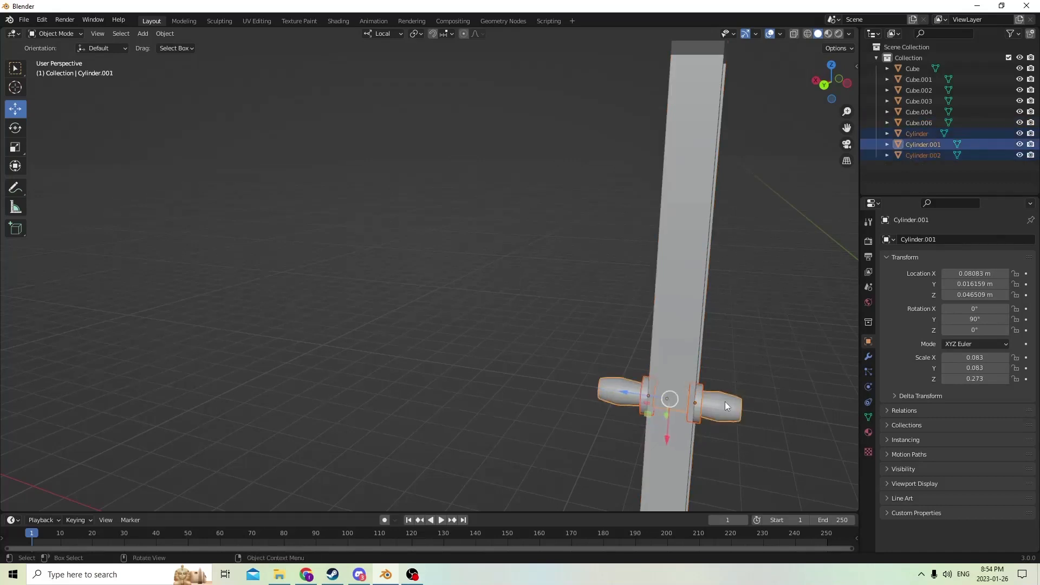
pyautogui.hotkey('ctrl', 'j')
pyautogui.moveTo(704, 351); pyautogui.dragTo(561, 389, button='middle')
# Join the handle assembly with the door panel, keeping the door as the active object.
pyautogui.click(429, 287)
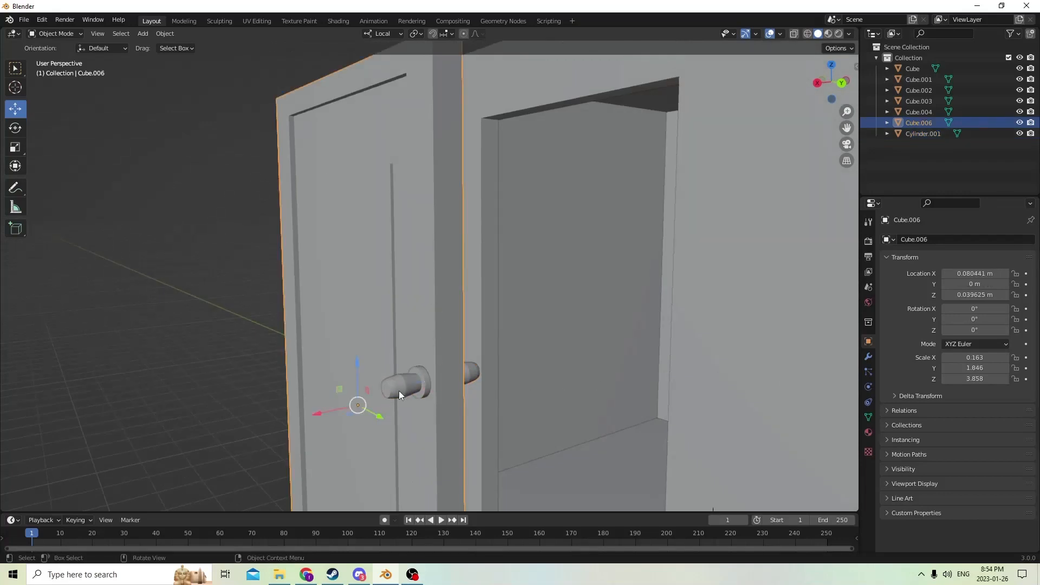
pyautogui.keyDown('shift'); pyautogui.click(400, 389); pyautogui.keyUp('shift')
pyautogui.keyDown('shift'); pyautogui.click(415, 295); pyautogui.keyUp('shift')
pyautogui.hotkey('ctrl', 'j')
pyautogui.scroll(-1, 415, 296)
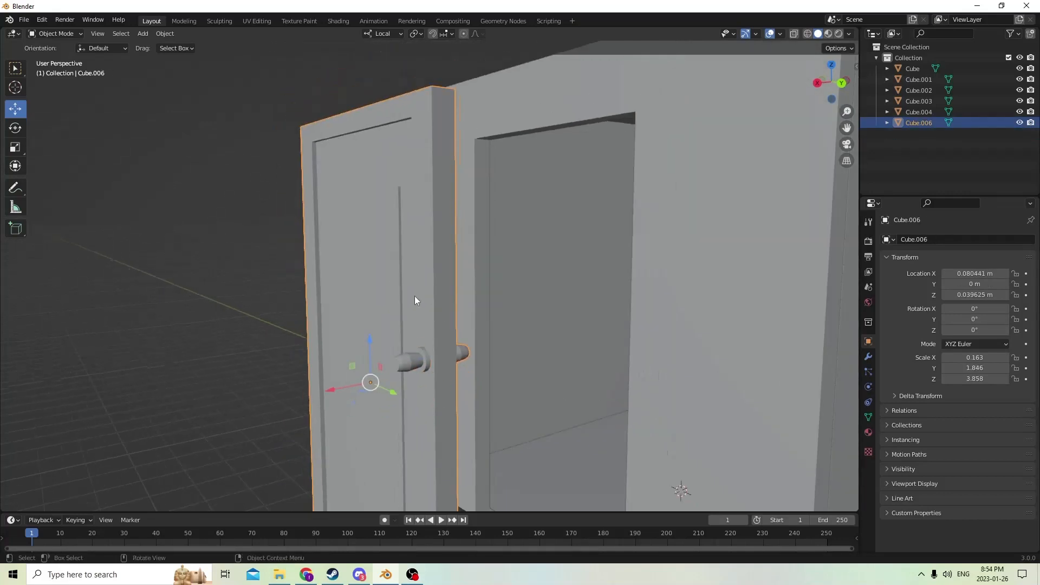
# Move the door along its local X axis into the wall's doorway, to about 0.044 m on X.
pyautogui.moveTo(415, 296); pyautogui.dragTo(440, 285, button='middle')
pyautogui.press('g')
pyautogui.press('x')
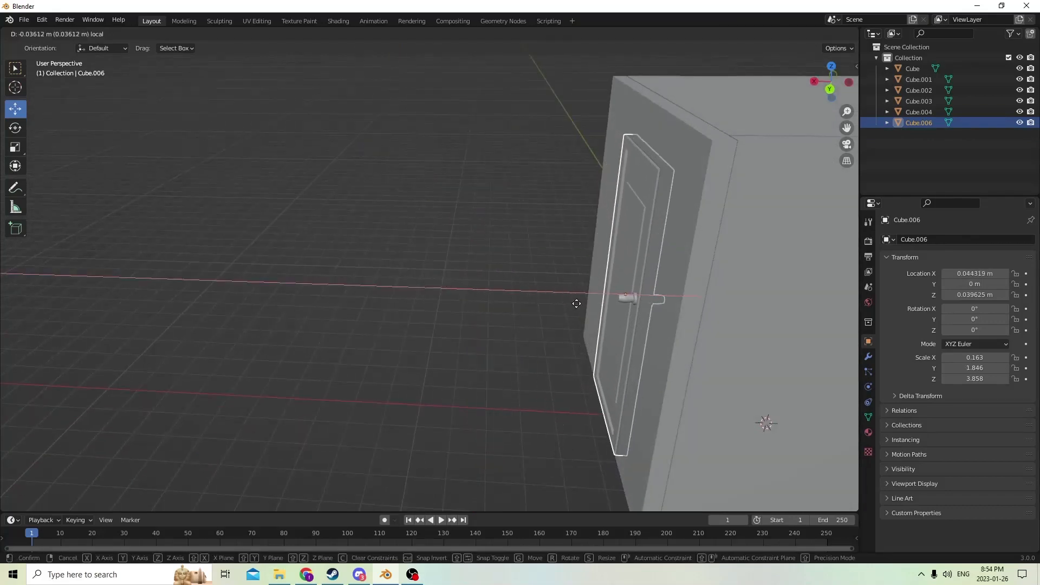
pyautogui.click(576, 305)
pyautogui.scroll(-2, 581, 295)
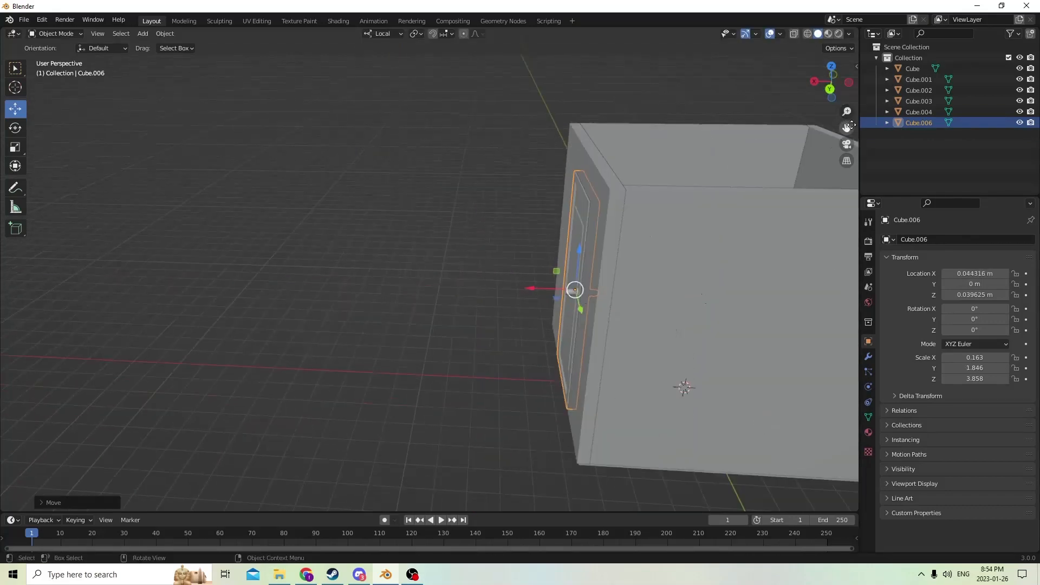
# Duplicate the wall opposite the door in place and scale the copy uniformly to about 0.109 × 2.457 × 2.461.
pyautogui.moveTo(849, 126); pyautogui.dragTo(388, 130)
pyautogui.moveTo(812, 190); pyautogui.dragTo(697, 219, button='middle')
pyautogui.click(576, 249)
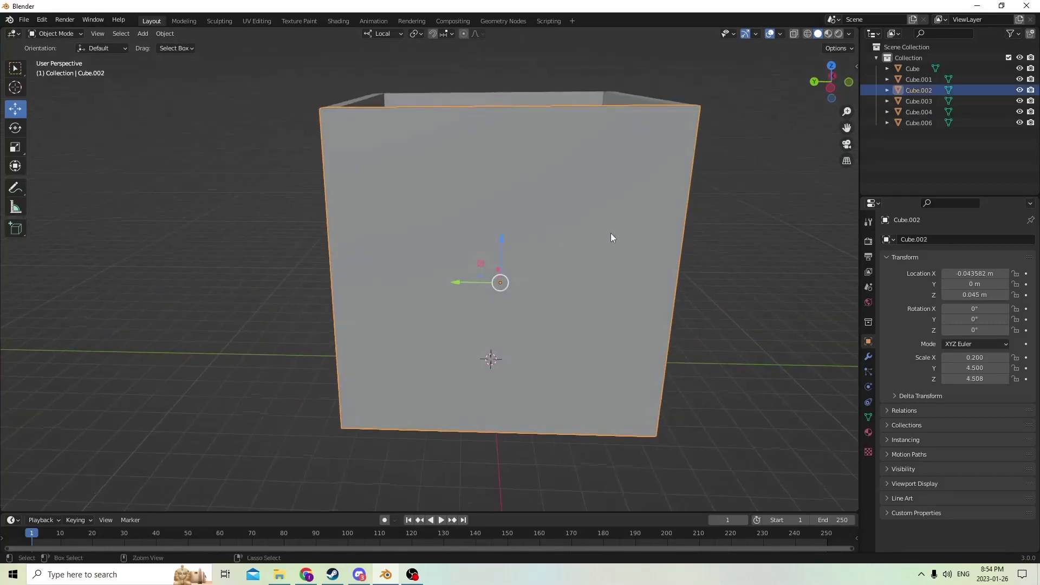
pyautogui.hotkey('shift', 'd')
pyautogui.rightClick(712, 203)
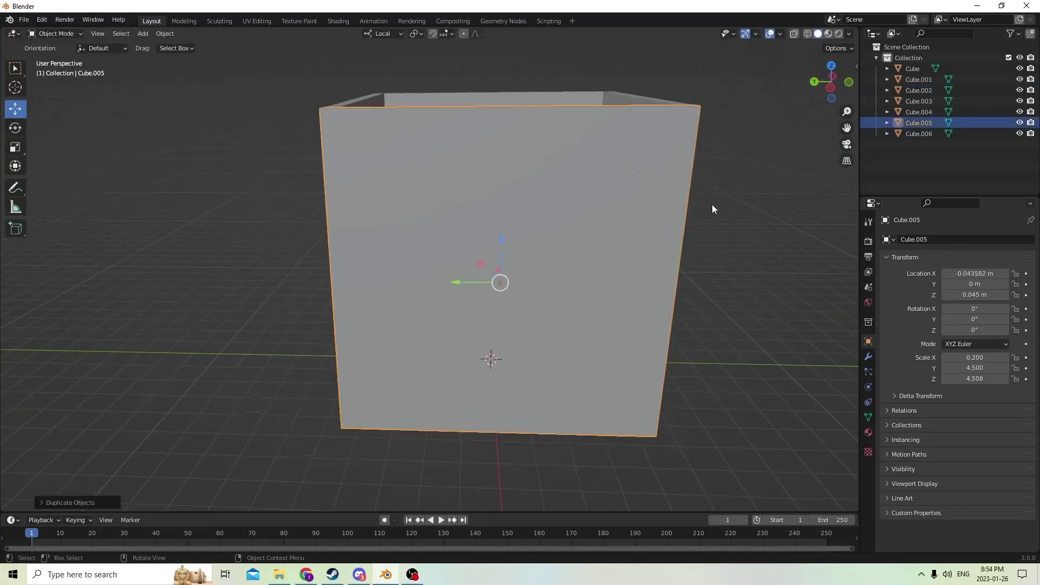
pyautogui.press('s')
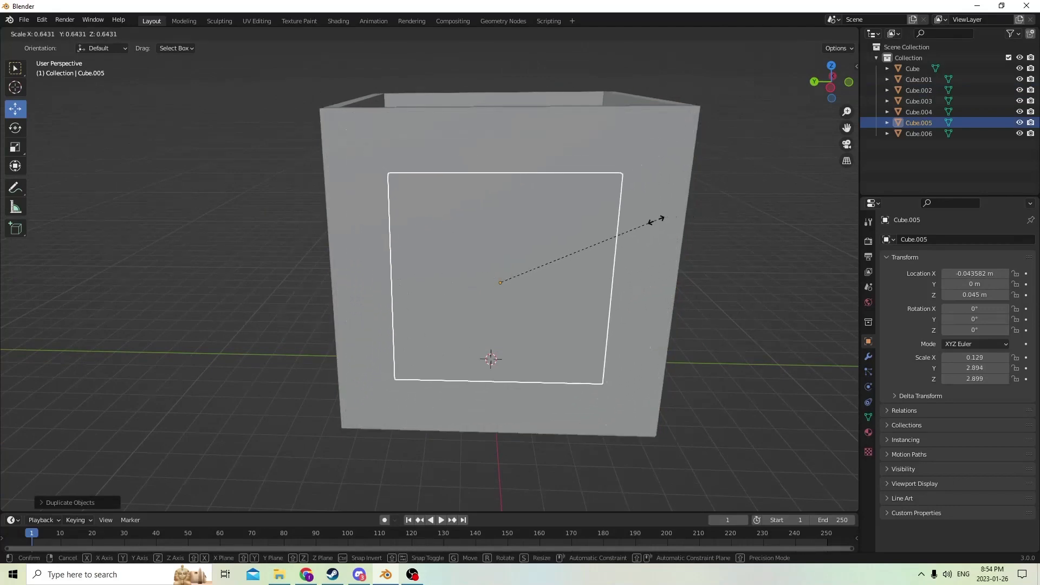
pyautogui.click(633, 227)
pyautogui.moveTo(632, 227); pyautogui.dragTo(360, 145, button='middle')
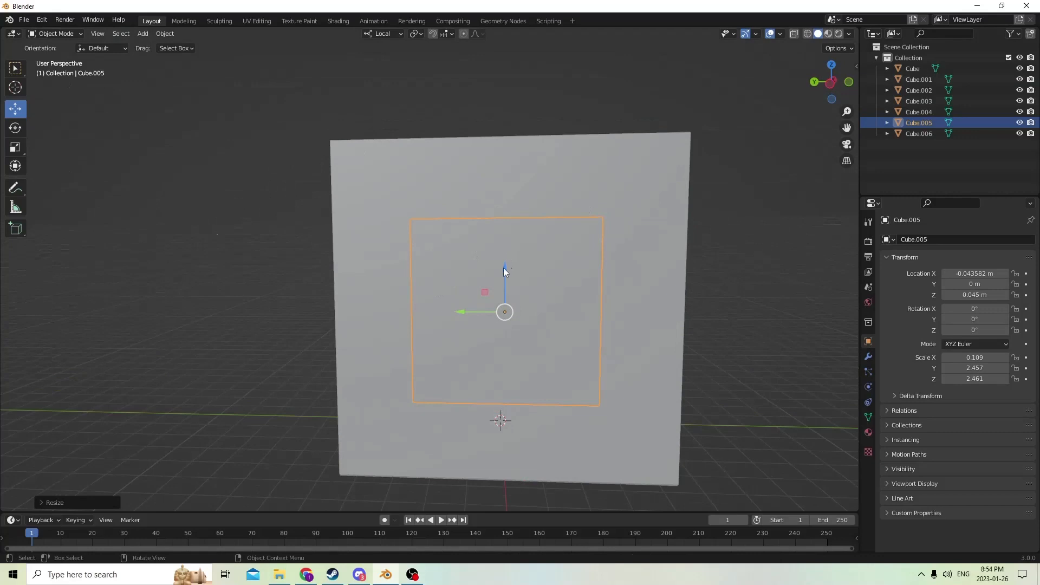
# Raise the smaller wall copy along Z to about 0.061 m.
pyautogui.press('g')
pyautogui.press('z')
pyautogui.click(498, 203)
pyautogui.moveTo(499, 203); pyautogui.dragTo(391, 233, button='middle')
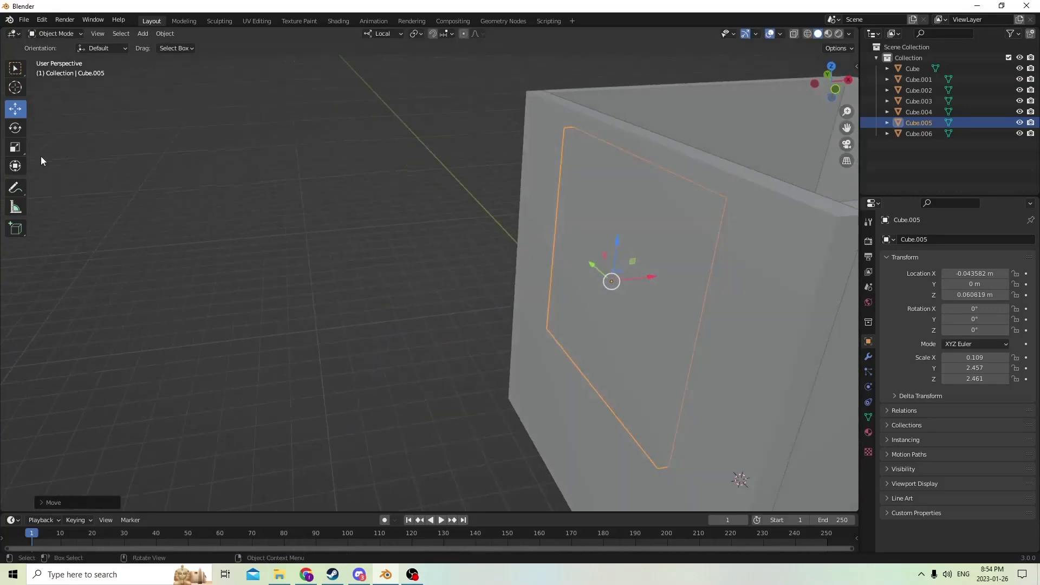
# Stretch the raised block through the wall to an X scale of about 0.556 and widen it to a Y scale of about 3.358.
pyautogui.moveTo(653, 277); pyautogui.dragTo(829, 274)
pyautogui.moveTo(829, 275); pyautogui.dragTo(2, 257, button='middle')
pyautogui.moveTo(640, 288); pyautogui.dragTo(444, 267, button='middle')
pyautogui.scroll(1, 447, 265)
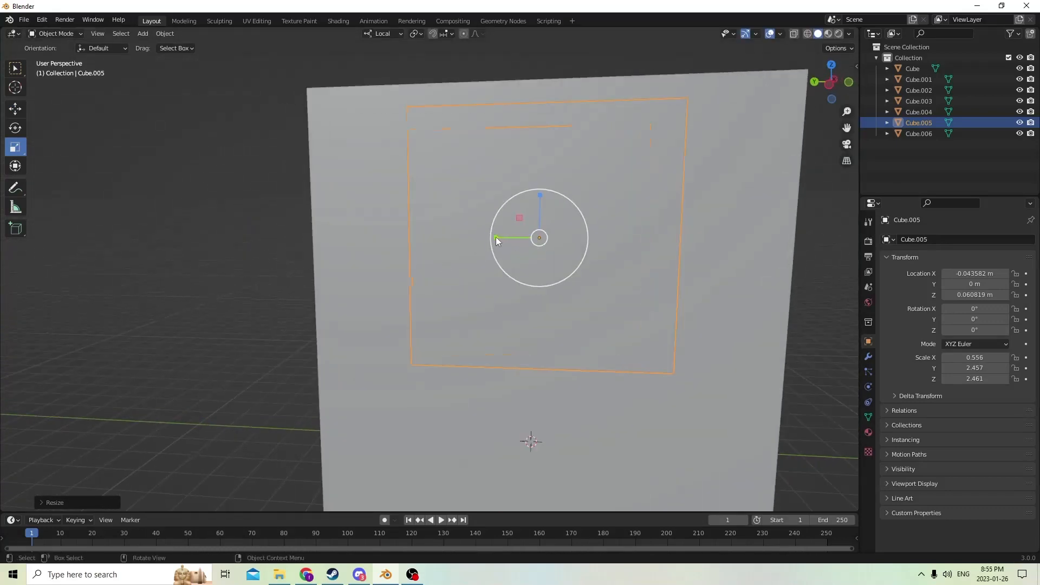
pyautogui.moveTo(493, 239); pyautogui.dragTo(477, 236)
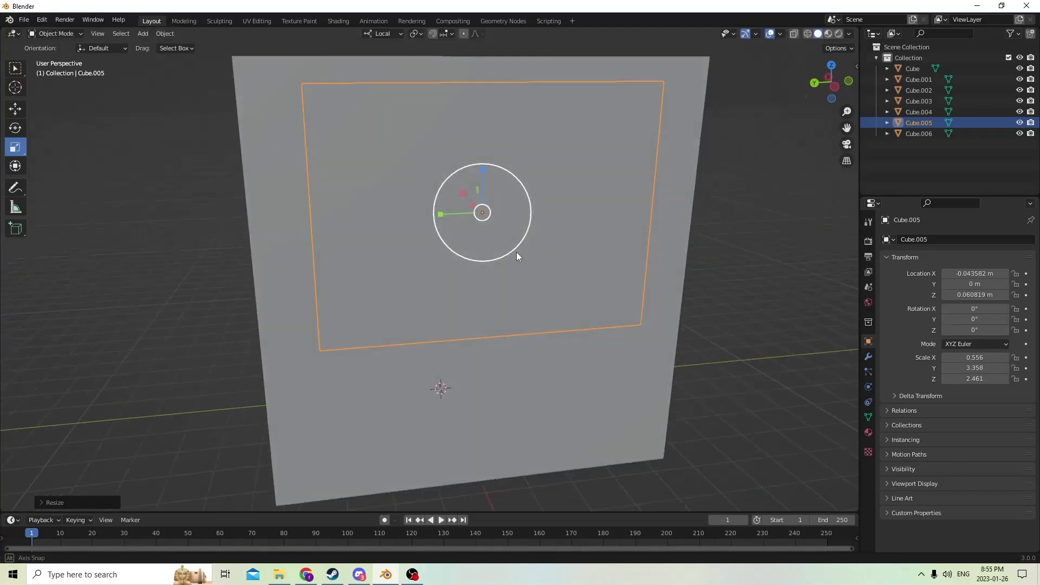
pyautogui.moveTo(516, 252); pyautogui.dragTo(564, 251, button='middle')
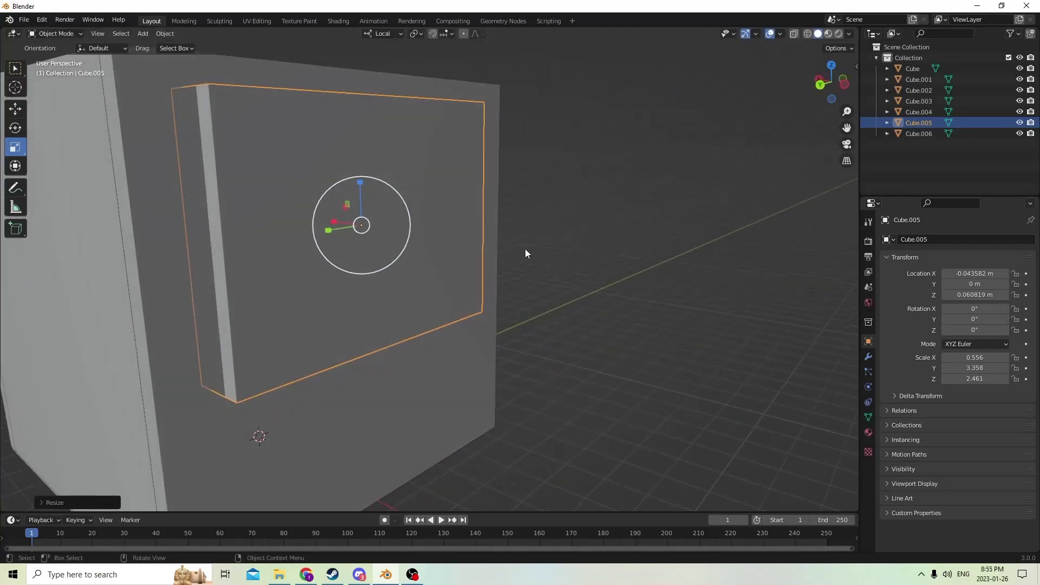
# Duplicate the window cutter block and move the copy outside the wall along local X to about -0.081 m.
pyautogui.hotkey('shift', 'd')
pyautogui.rightClick(607, 194)
pyautogui.moveTo(552, 198); pyautogui.dragTo(540, 199, button='middle')
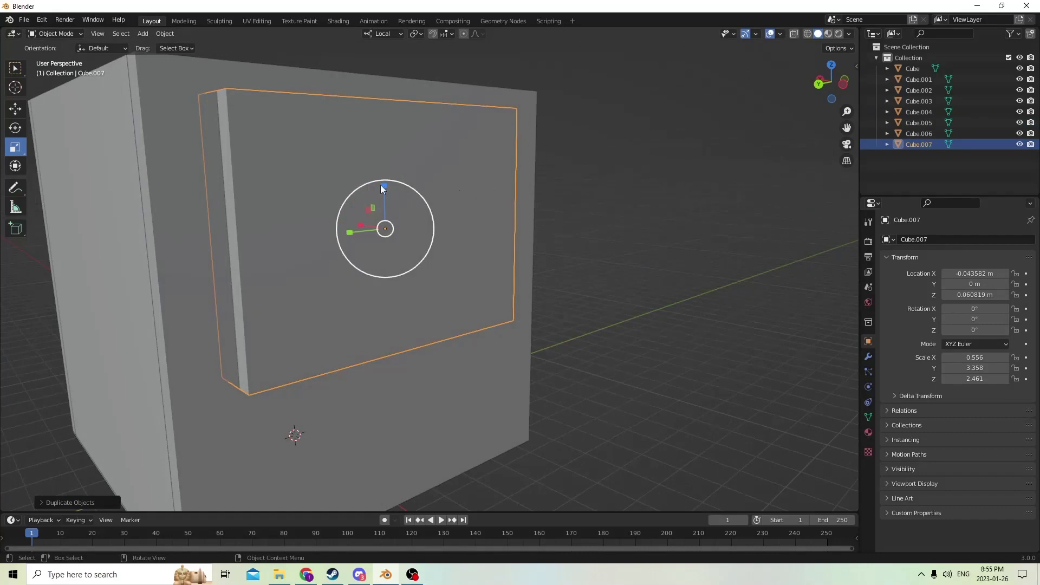
pyautogui.click(15, 109)
pyautogui.moveTo(446, 212); pyautogui.dragTo(244, 226, button='middle')
pyautogui.moveTo(195, 223); pyautogui.dragTo(426, 220)
# Cut a window opening by subtracting the original cutter block from the wall with a Bool Tool difference.
pyautogui.click(242, 220)
pyautogui.moveTo(300, 227); pyautogui.dragTo(159, 252, button='middle')
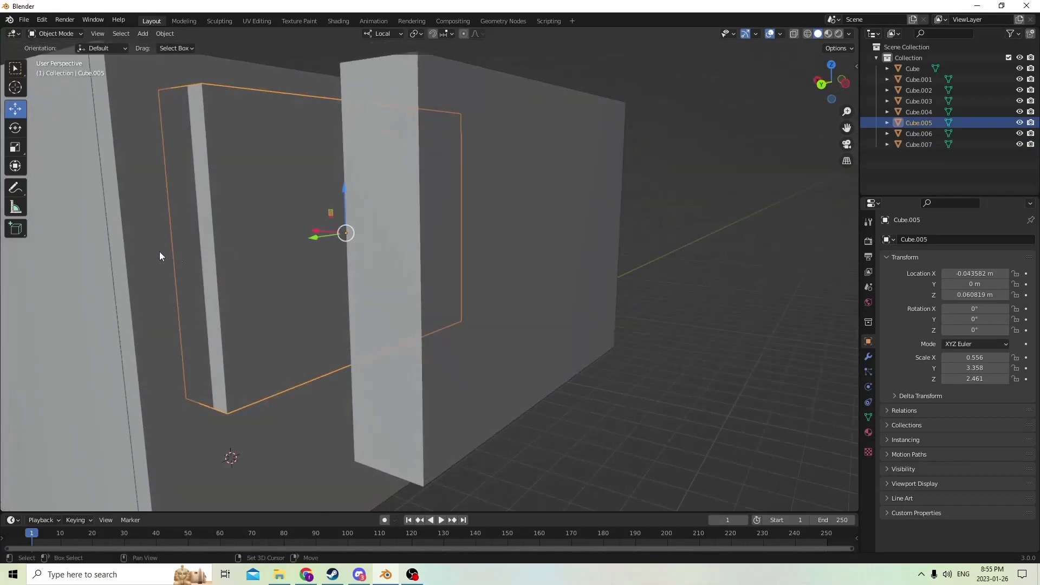
pyautogui.keyDown('shift'); pyautogui.click(160, 183); pyautogui.keyUp('shift')
pyautogui.click(165, 33)
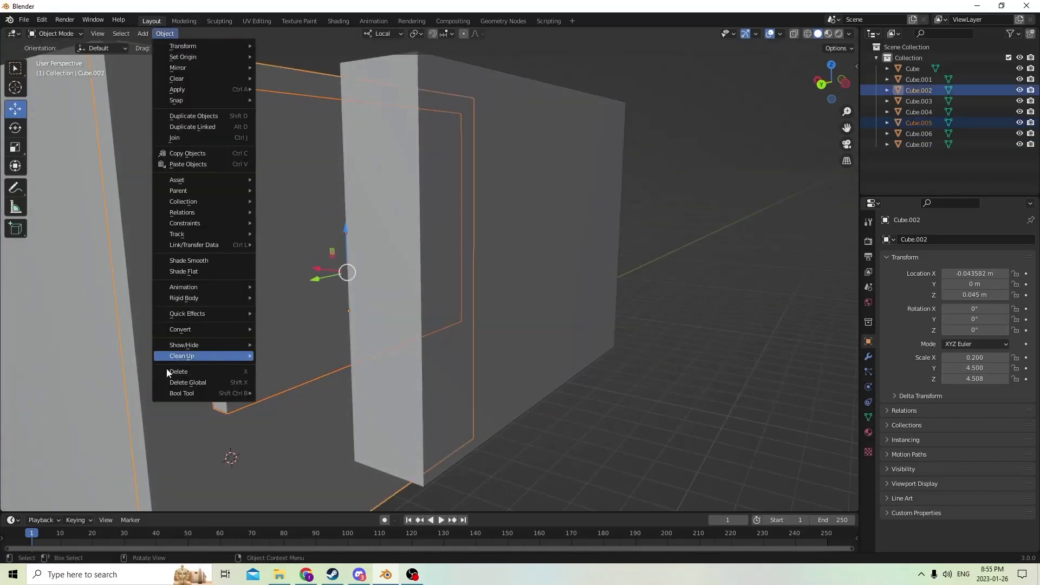
pyautogui.moveTo(183, 393)
pyautogui.click(295, 405)
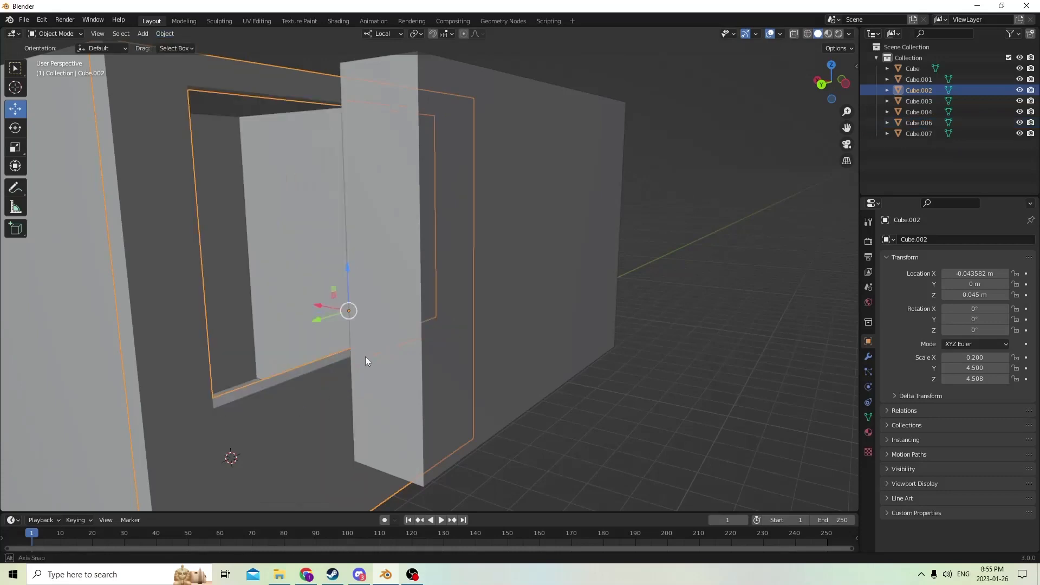
# Flatten the spare block outside the window into a thin slab with a Z scale of about 0.103.
pyautogui.moveTo(367, 359); pyautogui.dragTo(273, 193, button='middle')
pyautogui.click(468, 347)
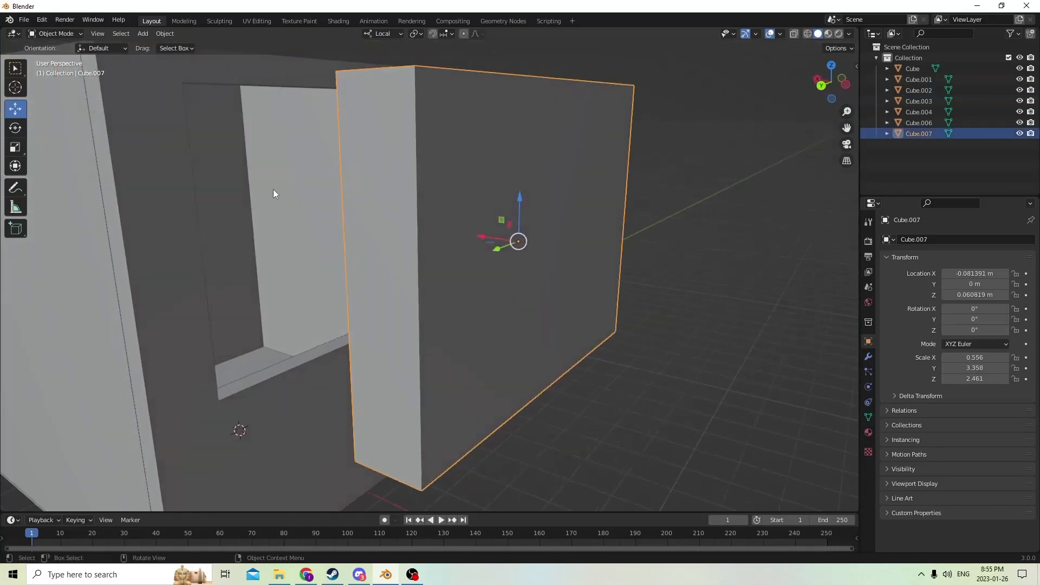
pyautogui.click(15, 147)
pyautogui.moveTo(518, 197); pyautogui.dragTo(520, 239)
pyautogui.moveTo(521, 239); pyautogui.dragTo(506, 194, button='middle')
pyautogui.moveTo(500, 203); pyautogui.dragTo(482, 223)
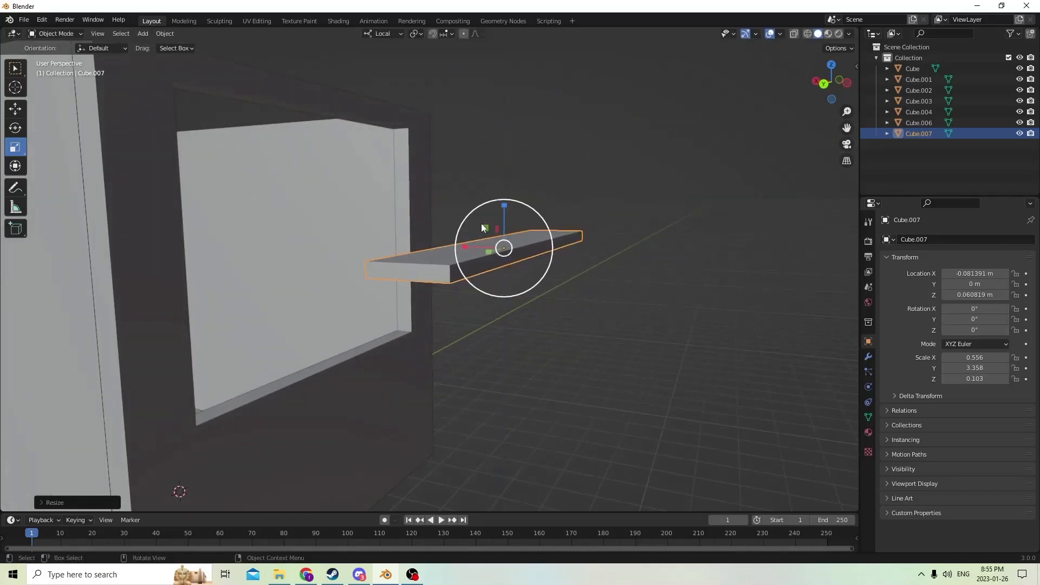
# Move the slab into the window's lower edge as a sill, at about -0.048 m on X and 0.038 m on Z.
pyautogui.moveTo(481, 223); pyautogui.dragTo(410, 274, button='middle')
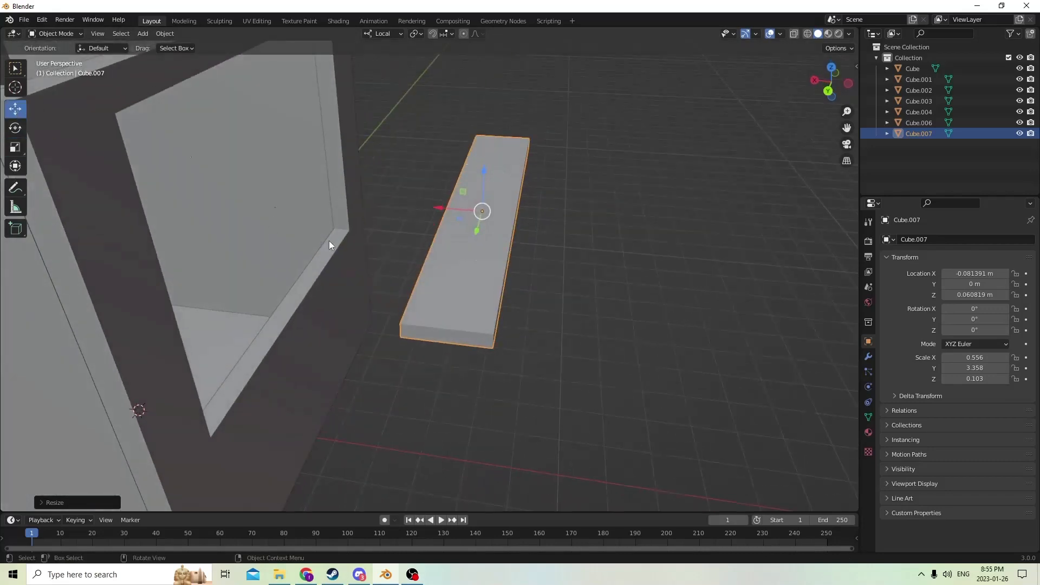
pyautogui.moveTo(444, 211); pyautogui.dragTo(437, 213)
pyautogui.moveTo(437, 212); pyautogui.dragTo(352, 176, button='middle')
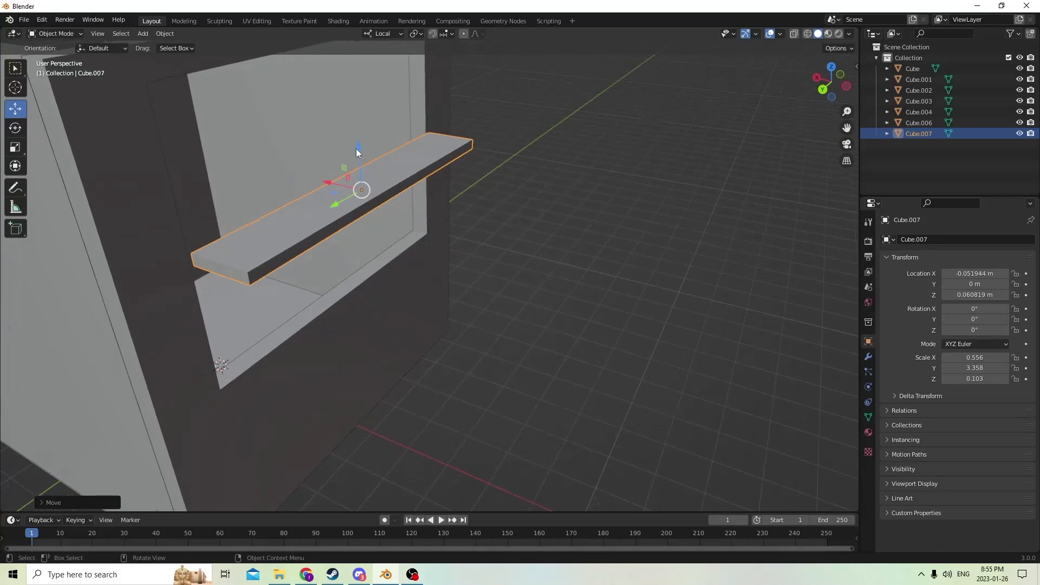
pyautogui.moveTo(357, 149); pyautogui.dragTo(316, 269)
pyautogui.moveTo(316, 270); pyautogui.dragTo(225, 213, button='middle')
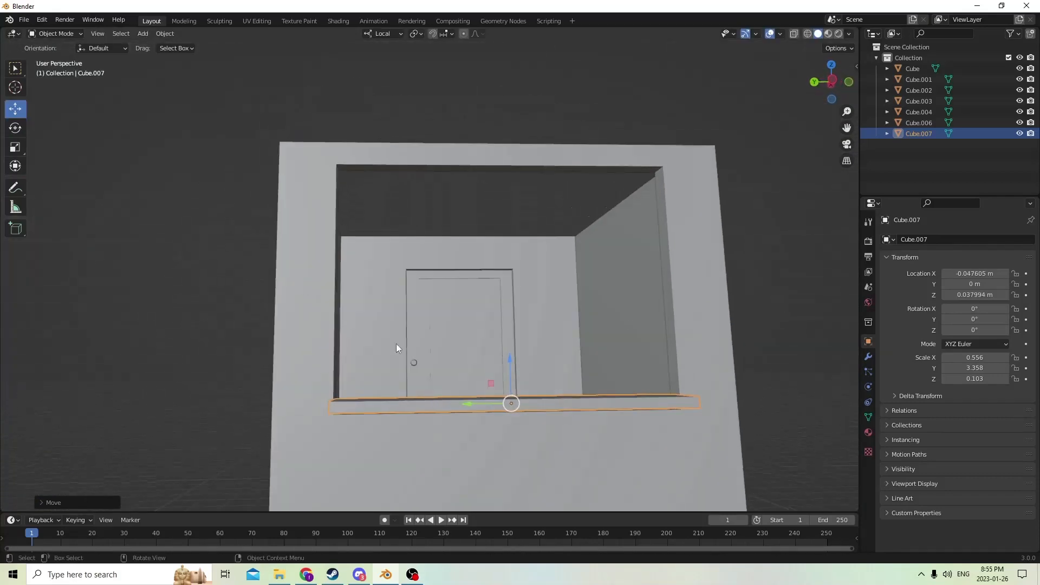
# Fine-tune the windowsill's position in the opening to about 0.037 m on Z and -0.0471 m on X.
pyautogui.moveTo(848, 130); pyautogui.dragTo(838, 69)
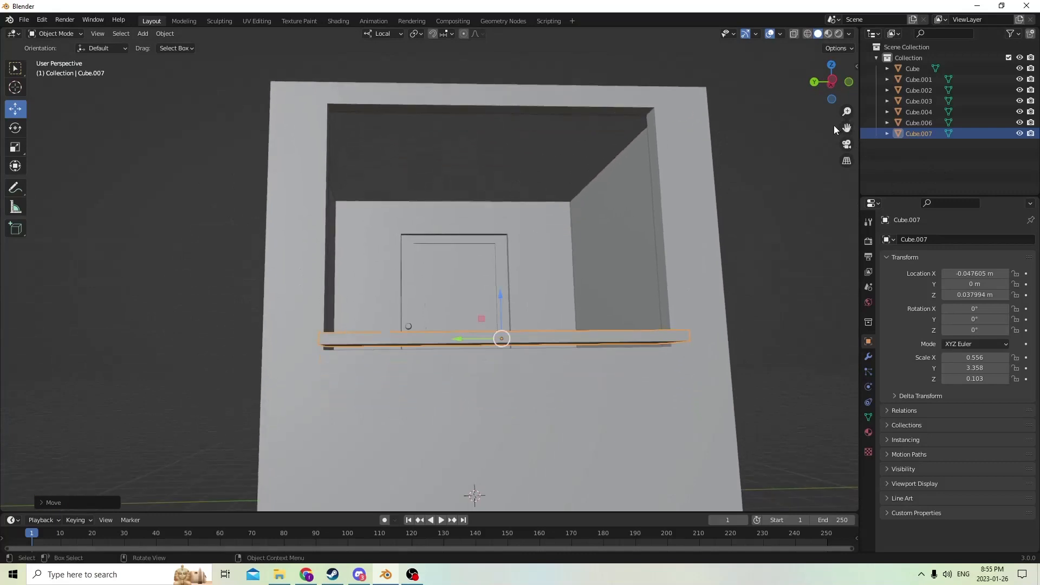
pyautogui.scroll(3, 639, 368)
pyautogui.moveTo(577, 367); pyautogui.dragTo(470, 375, button='middle')
pyautogui.moveTo(314, 266); pyautogui.dragTo(302, 265)
pyautogui.moveTo(301, 265); pyautogui.dragTo(454, 317, button='middle')
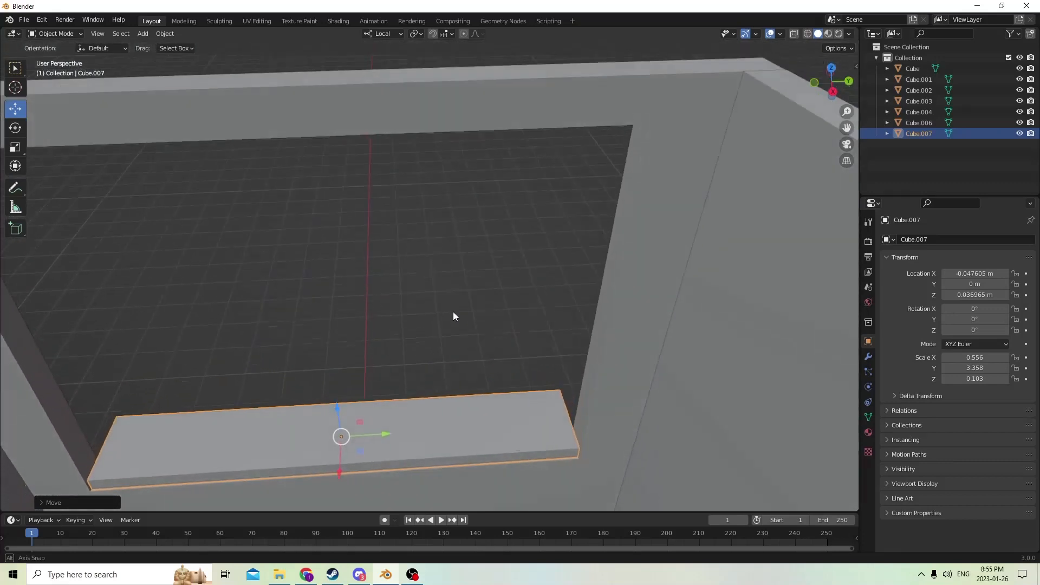
pyautogui.moveTo(337, 476); pyautogui.dragTo(344, 422)
pyautogui.moveTo(343, 421); pyautogui.dragTo(258, 379, button='middle')
pyautogui.scroll(-5, 651, 408)
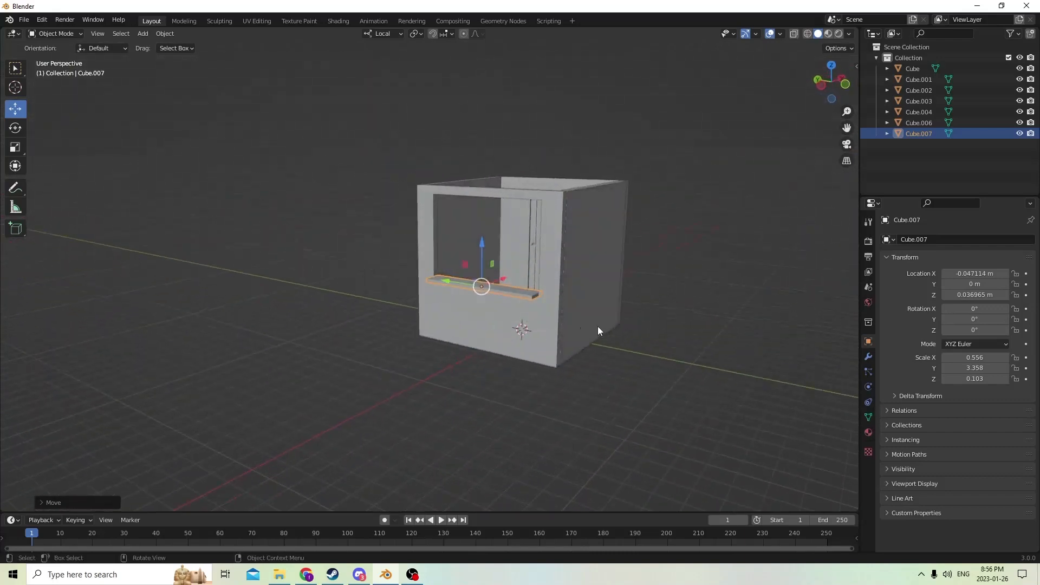
# Duplicate the floor slab and move the copy above the walls to about 0.105 m on Z as a roof base.
pyautogui.scroll(4, 598, 327)
pyautogui.moveTo(629, 347); pyautogui.dragTo(647, 409, button='middle')
pyautogui.scroll(-6, 551, 377)
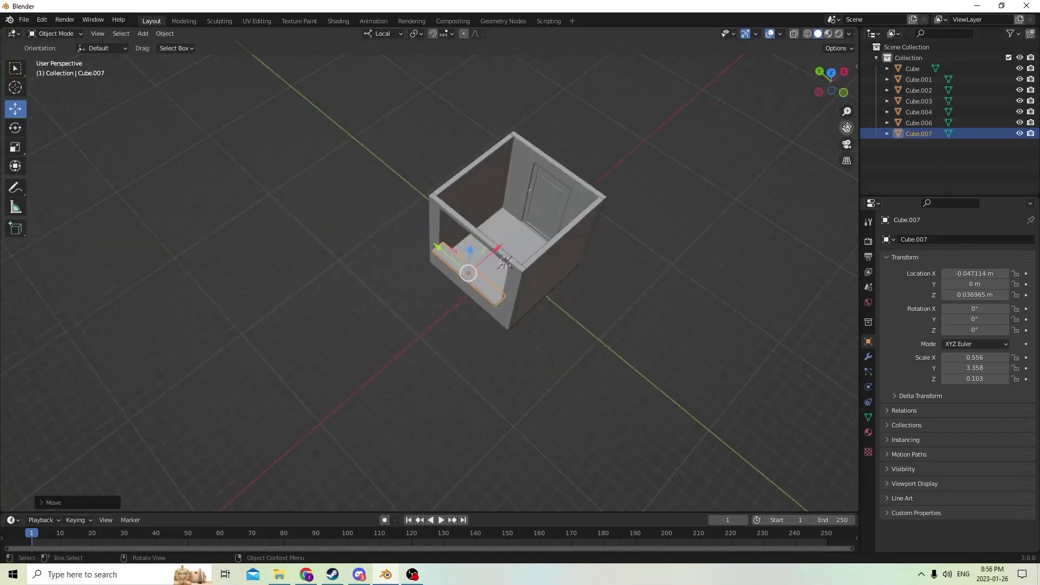
pyautogui.moveTo(847, 127); pyautogui.dragTo(664, 145)
pyautogui.moveTo(740, 183); pyautogui.dragTo(804, 190, button='middle')
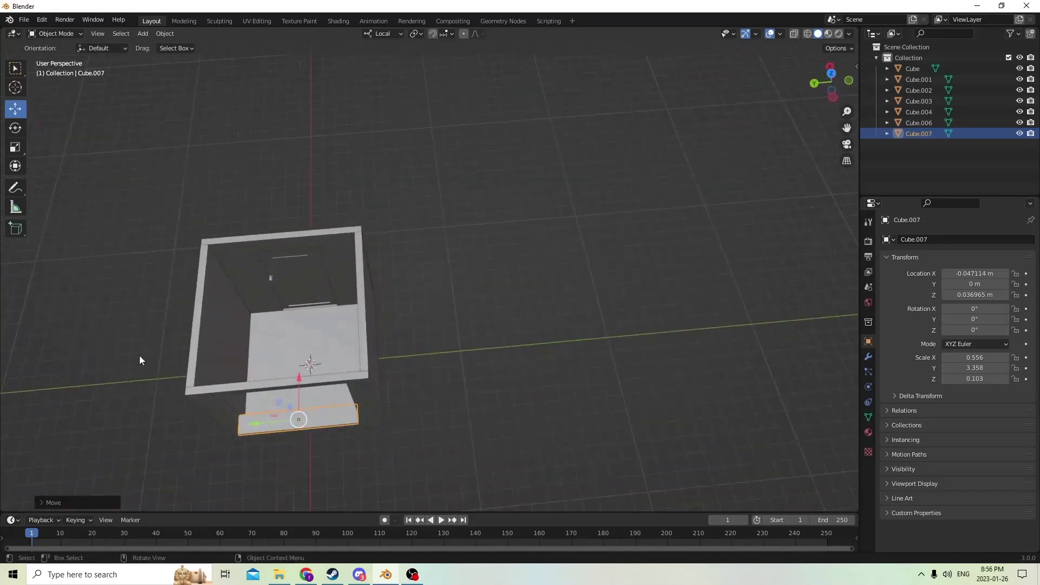
pyautogui.click(307, 343)
pyautogui.moveTo(308, 344); pyautogui.dragTo(259, 291, button='middle')
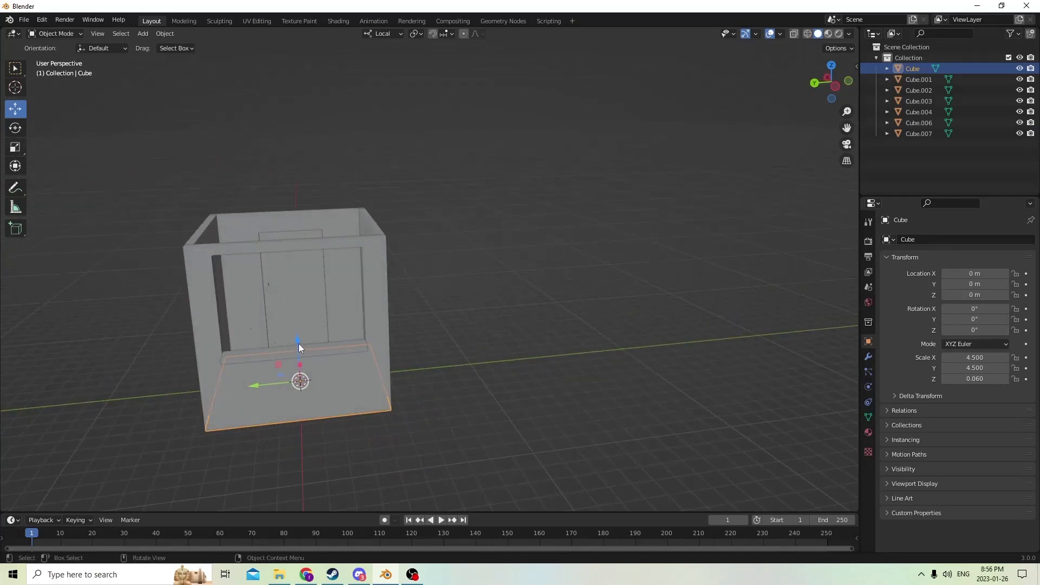
pyautogui.moveTo(298, 343); pyautogui.dragTo(269, 181)
pyautogui.rightClick(269, 182)
pyautogui.hotkey('shift', 'd')
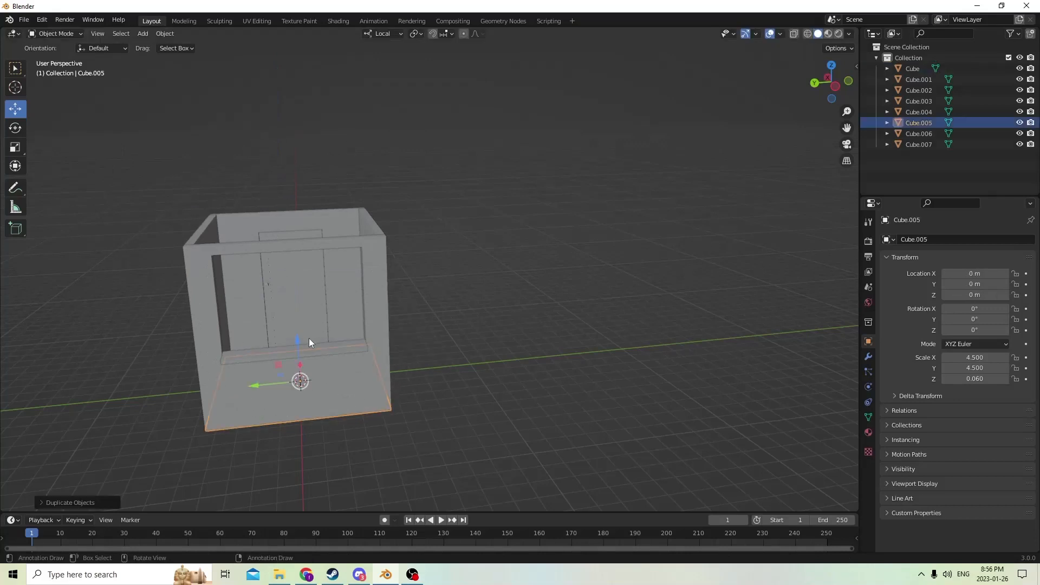
pyautogui.moveTo(296, 337); pyautogui.dragTo(288, 150)
# Thicken the roof slab along Z to a scale of about 1.638.
pyautogui.click(10, 146)
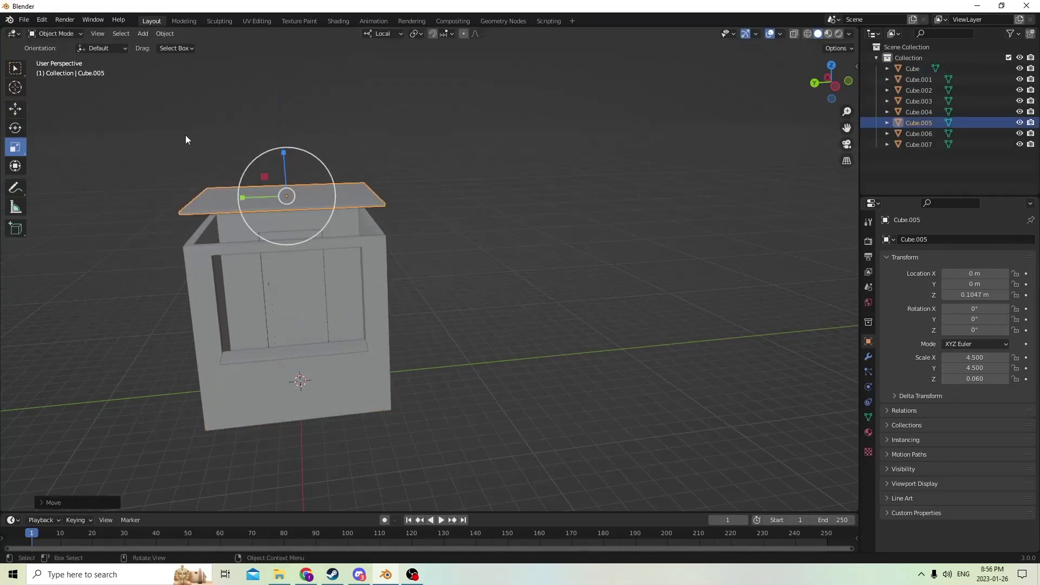
pyautogui.moveTo(284, 155); pyautogui.dragTo(293, 73)
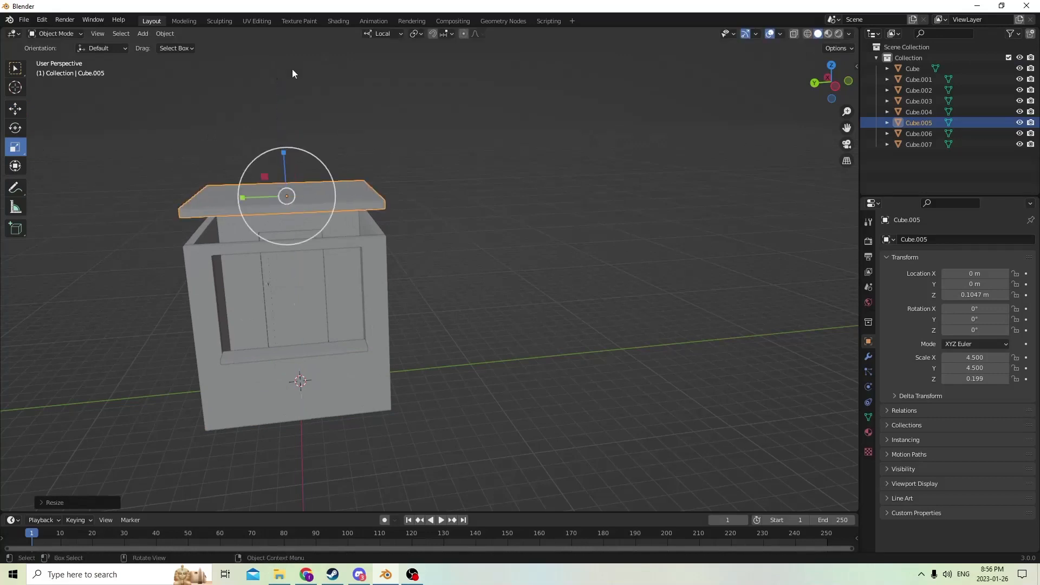
pyautogui.moveTo(285, 153); pyautogui.dragTo(288, 31)
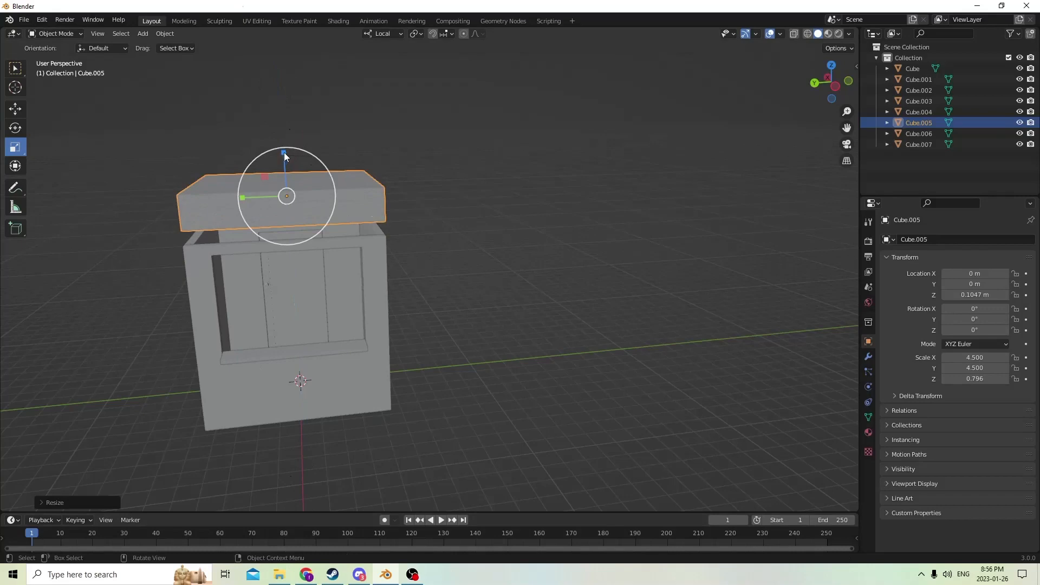
pyautogui.moveTo(284, 152); pyautogui.dragTo(289, 112)
pyautogui.moveTo(289, 111); pyautogui.dragTo(46, 112, button='middle')
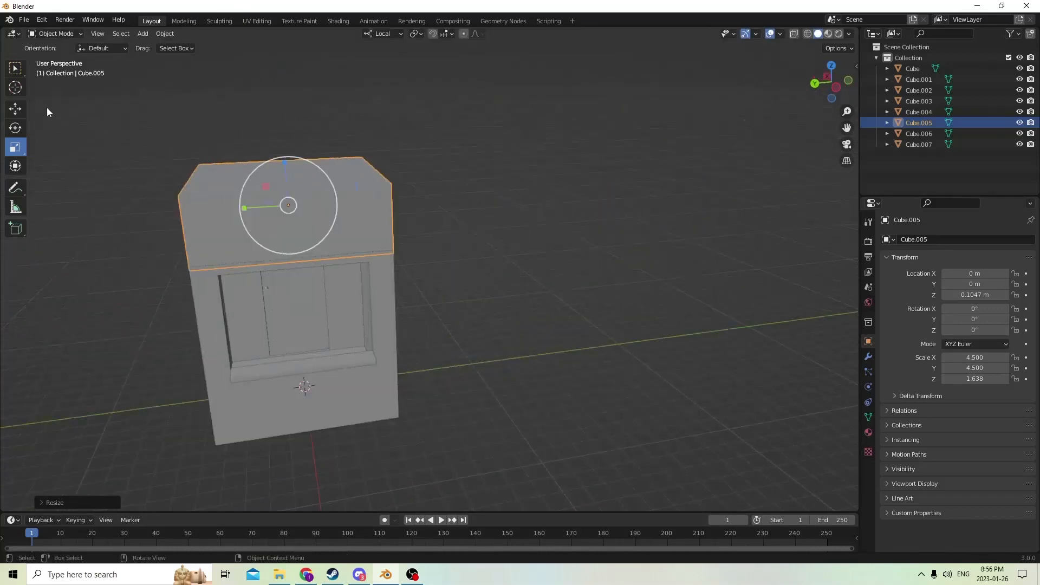
# Raise the roof block to about 0.106 m on Z and enlarge it uniformly to about 5.77 × 5.77 × 2.1 scale.
pyautogui.click(16, 109)
pyautogui.scroll(3, 241, 114)
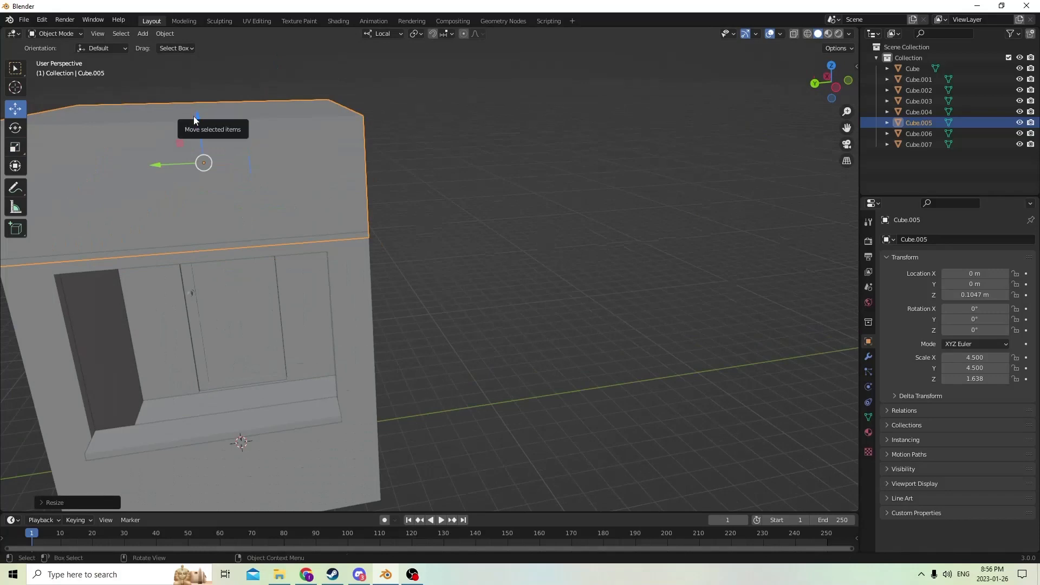
pyautogui.moveTo(193, 116); pyautogui.dragTo(203, 112)
pyautogui.press('s')
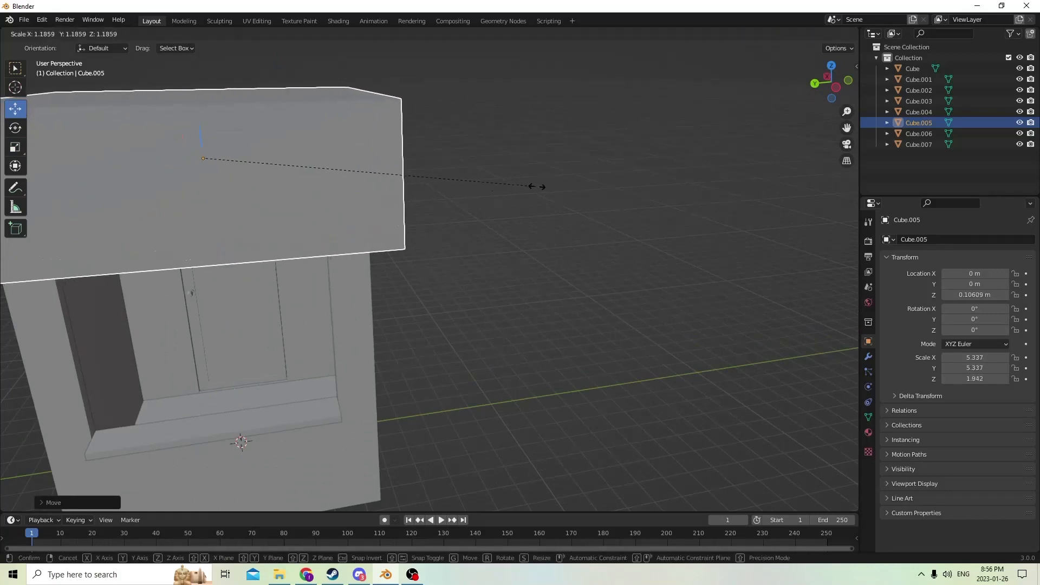
pyautogui.click(564, 190)
# Lift the enlarged roof block along Z to about 0.111 m so it sits on the walls.
pyautogui.scroll(-3, 451, 129)
pyautogui.scroll(1, 502, 118)
pyautogui.scroll(2, 502, 118)
pyautogui.moveTo(502, 118); pyautogui.dragTo(467, 117, button='middle')
pyautogui.moveTo(294, 100)
pyautogui.mouseDown()
pyautogui.moveTo(291, 79)
pyautogui.moveTo(291, 91)
pyautogui.mouseUp()
pyautogui.moveTo(291, 91); pyautogui.dragTo(274, 135, button='middle')
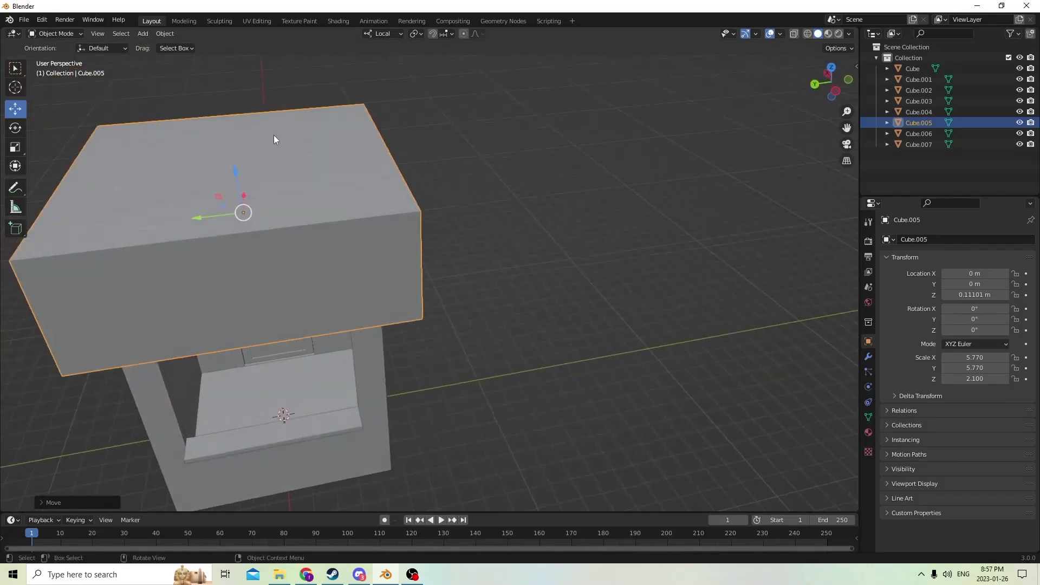
# Scale the roof block's top face along Y down to a narrow ridge so the block becomes a gabled roof.
pyautogui.press('Tab')
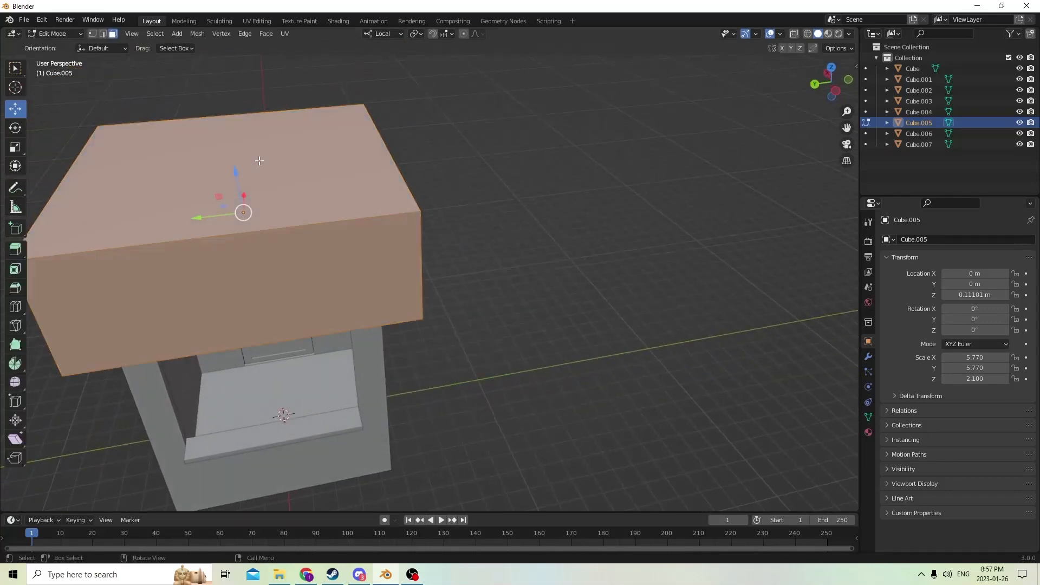
pyautogui.click(484, 156)
pyautogui.click(257, 157)
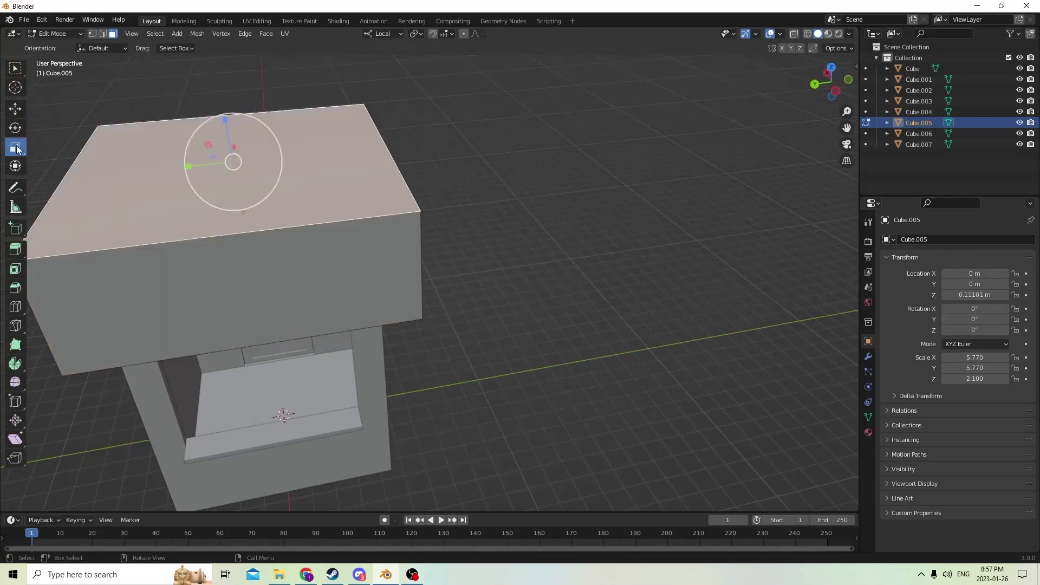
pyautogui.moveTo(189, 165); pyautogui.dragTo(229, 163)
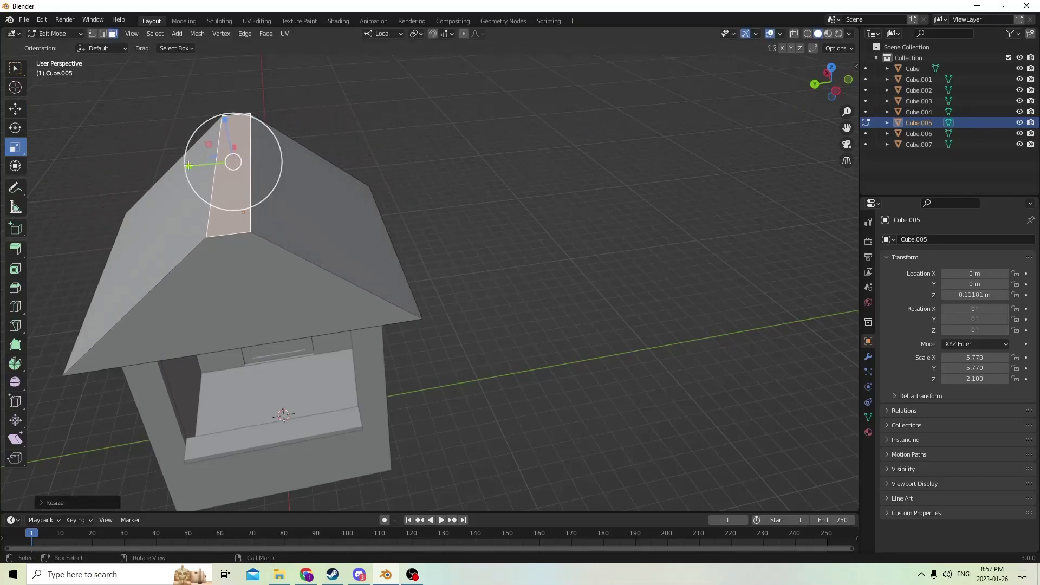
pyautogui.moveTo(189, 165); pyautogui.dragTo(204, 167)
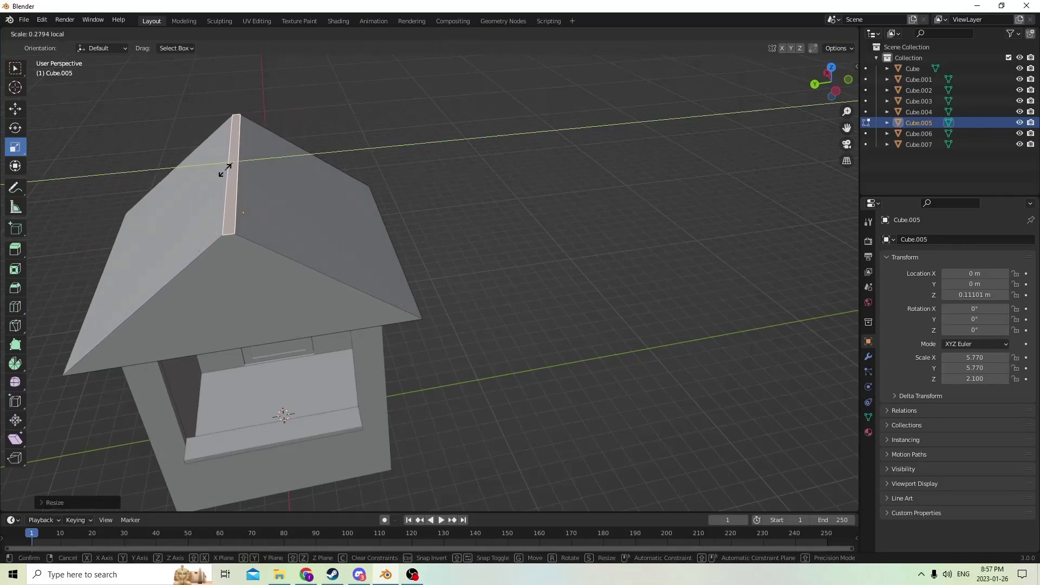
pyautogui.moveTo(229, 171); pyautogui.dragTo(230, 170)
# Try to narrow the ridge face further along Y and undo that resize.
pyautogui.moveTo(230, 170); pyautogui.dragTo(312, 214, button='middle')
pyautogui.moveTo(474, 267); pyautogui.dragTo(451, 258)
pyautogui.moveTo(452, 258); pyautogui.dragTo(379, 194, button='middle')
pyautogui.click(41, 20)
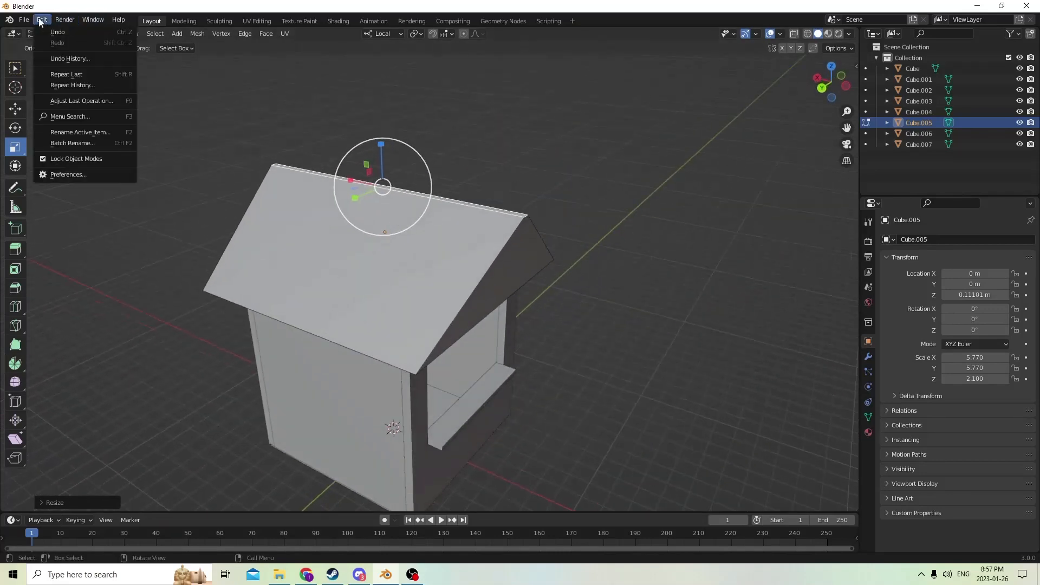
pyautogui.click(54, 32)
pyautogui.moveTo(129, 66); pyautogui.dragTo(362, 235, button='middle')
# Duplicate the gabled roof in Object Mode and move the copy along Y to about -0.2 m, clear of the house.
pyautogui.press('Tab')
pyautogui.moveTo(444, 229); pyautogui.dragTo(515, 209, button='middle')
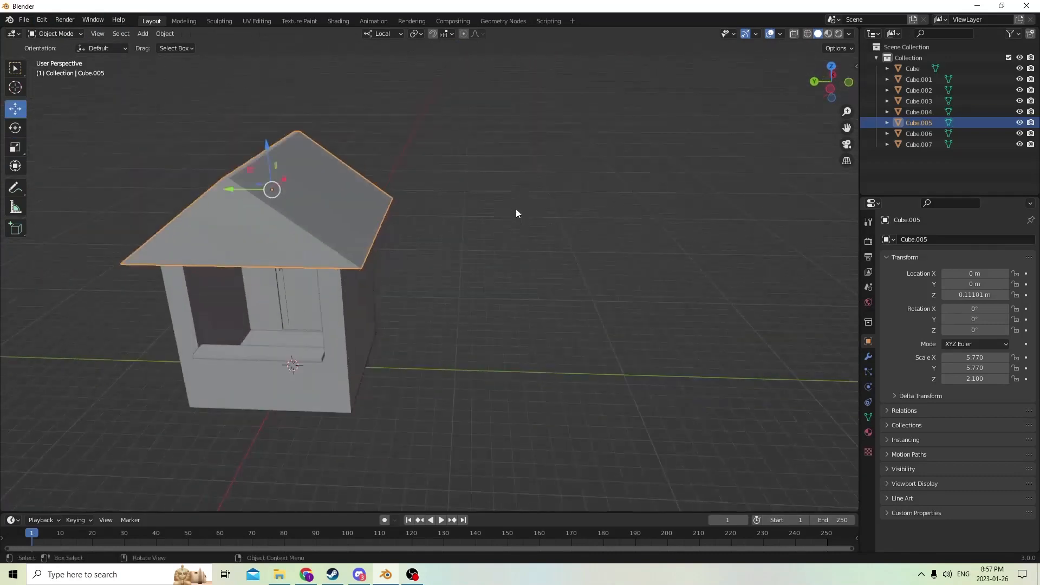
pyautogui.click(283, 211)
pyautogui.moveTo(283, 210); pyautogui.dragTo(334, 219, button='middle')
pyautogui.click(285, 201)
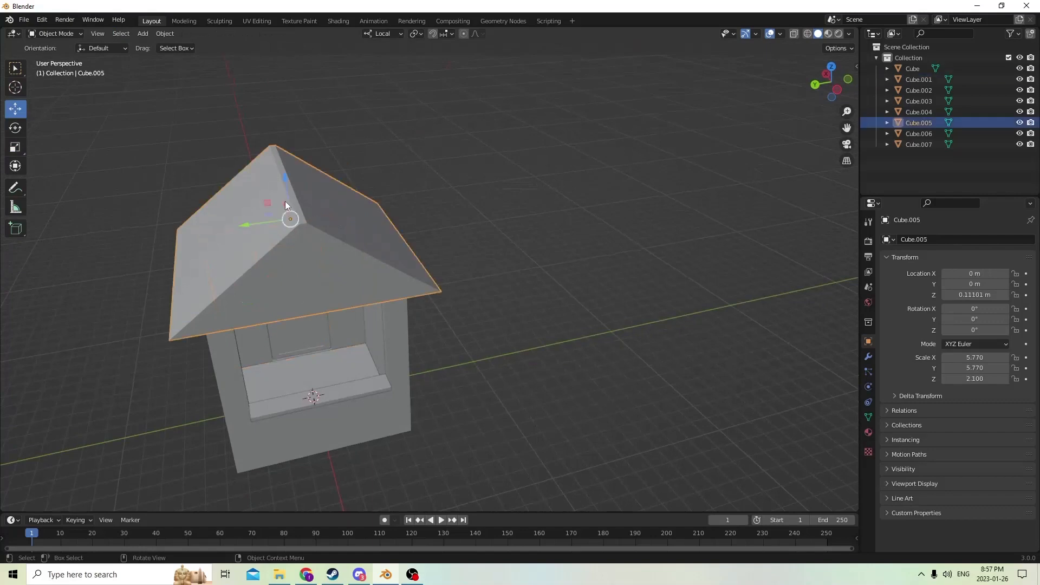
pyautogui.hotkey('shift', 'd')
pyautogui.rightClick(394, 132)
pyautogui.moveTo(348, 158); pyautogui.dragTo(318, 172, button='middle')
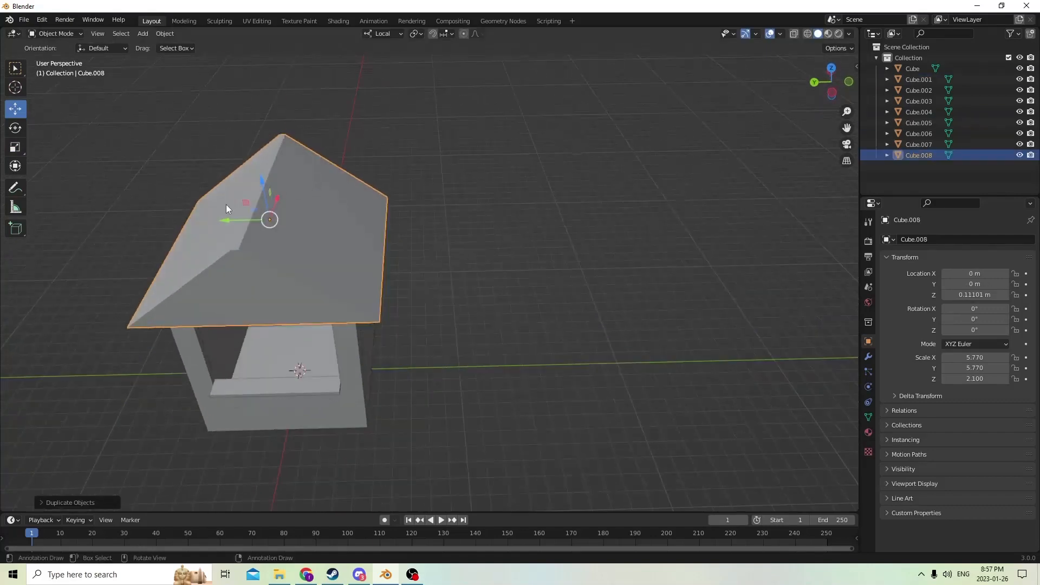
pyautogui.moveTo(228, 219); pyautogui.dragTo(590, 204)
pyautogui.moveTo(439, 172); pyautogui.dragTo(404, 156, button='middle')
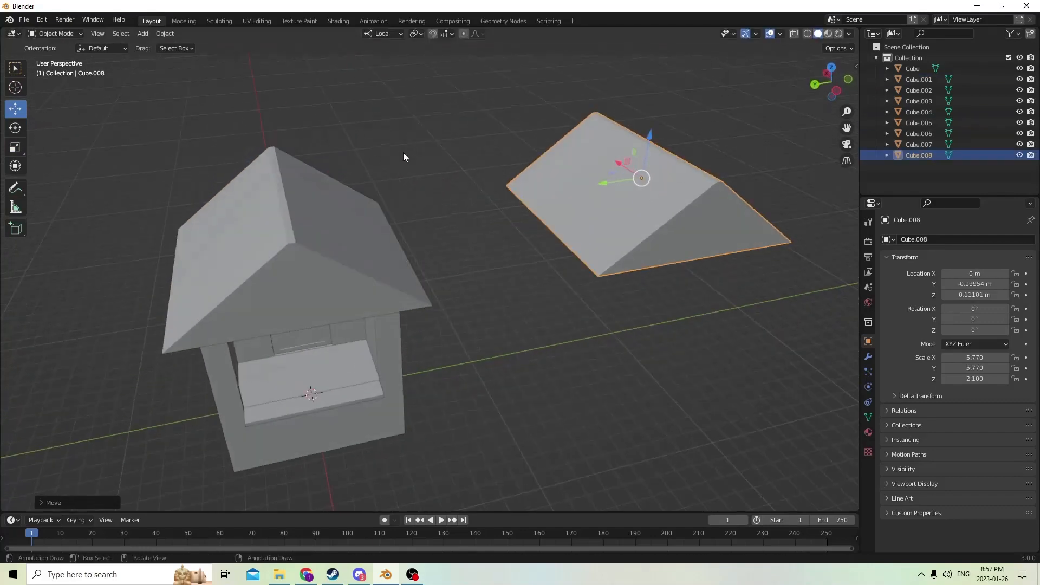
pyautogui.press('Tab')
pyautogui.moveTo(330, 167); pyautogui.dragTo(318, 196, button='middle')
pyautogui.click(286, 172)
pyautogui.press('Tab')
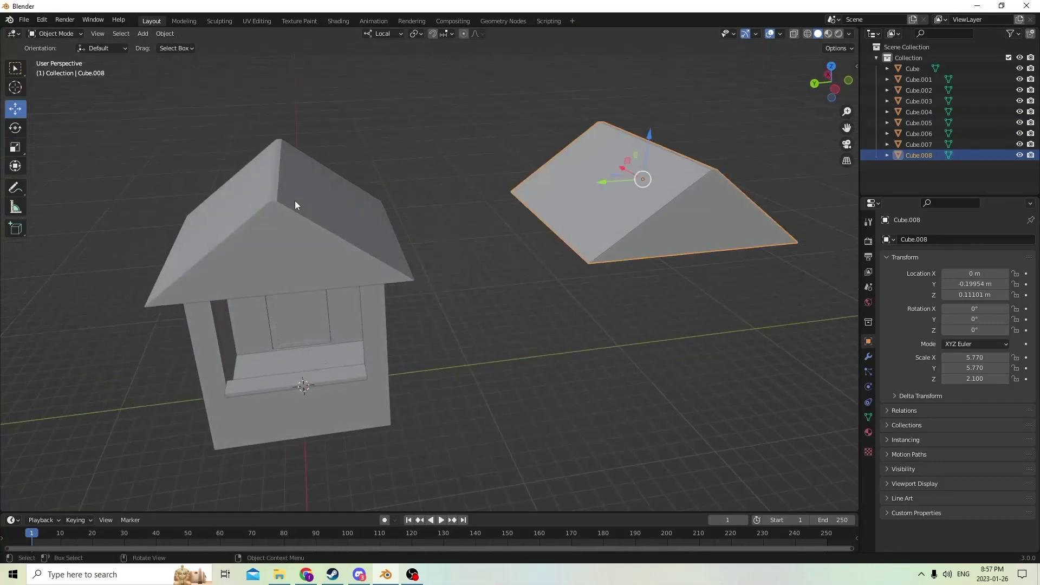
# Lower the ridge face of the original roof along Z to give the house a flatter roof pitch.
pyautogui.click(295, 201)
pyautogui.scroll(3, 275, 177)
pyautogui.moveTo(316, 199); pyautogui.dragTo(284, 170, button='middle')
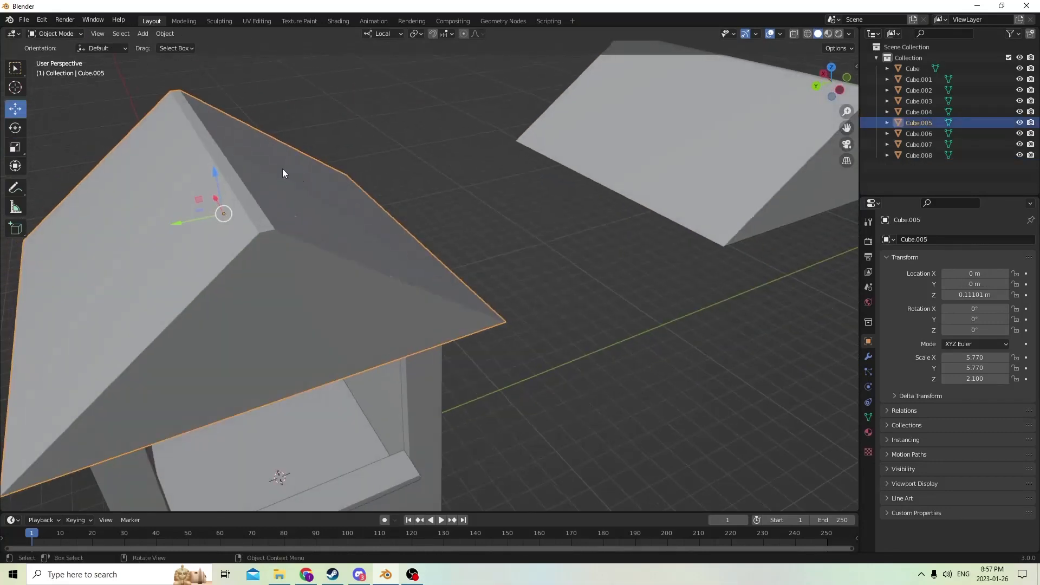
pyautogui.press('Tab')
pyautogui.moveTo(197, 132); pyautogui.dragTo(210, 150, button='middle')
pyautogui.moveTo(186, 112); pyautogui.dragTo(118, 90, button='middle')
pyautogui.click(16, 109)
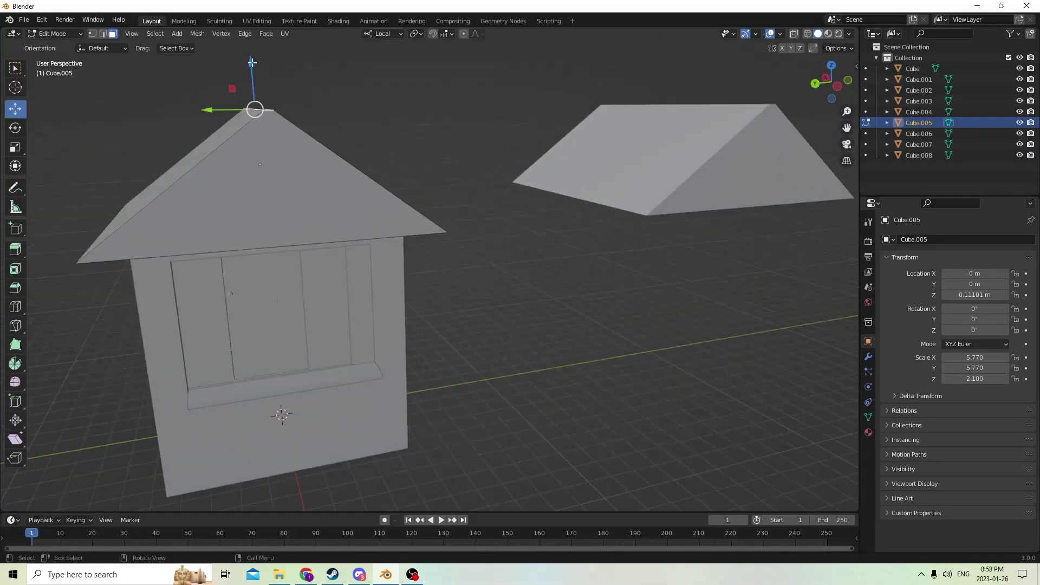
pyautogui.moveTo(252, 63); pyautogui.dragTo(259, 123)
pyautogui.moveTo(259, 123); pyautogui.dragTo(484, 262, button='middle')
# Inset both gable end faces of the flattened roof by about 0.028 m.
pyautogui.click(253, 268)
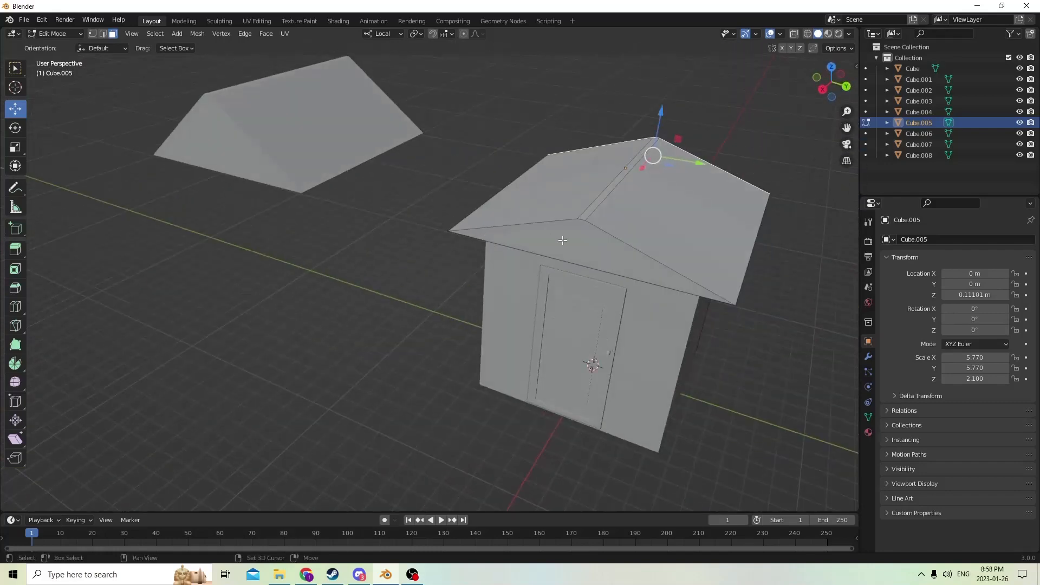
pyautogui.moveTo(563, 240); pyautogui.dragTo(501, 178, button='middle')
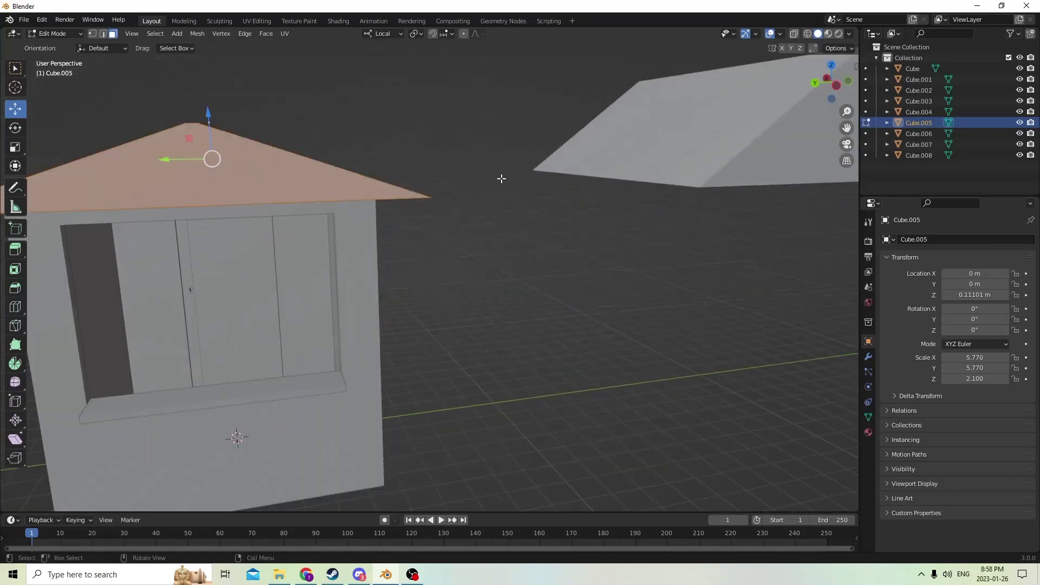
pyautogui.press('i')
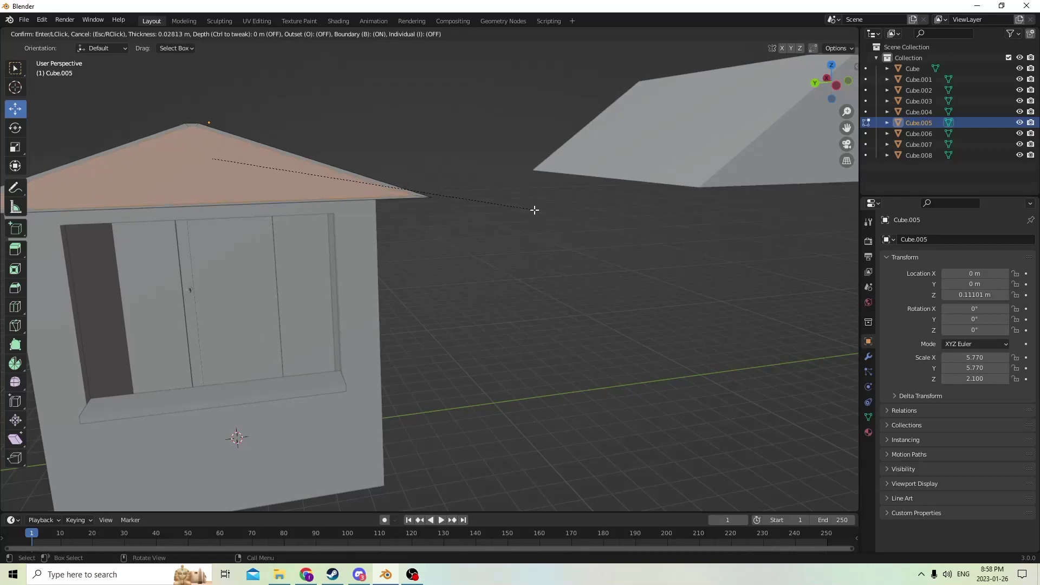
pyautogui.click(535, 210)
# Extrude the inset gable faces in place, scale them inward along X, and return to Object Mode.
pyautogui.moveTo(434, 202); pyautogui.dragTo(807, 330, button='middle')
pyautogui.press('e')
pyautogui.rightClick(806, 273)
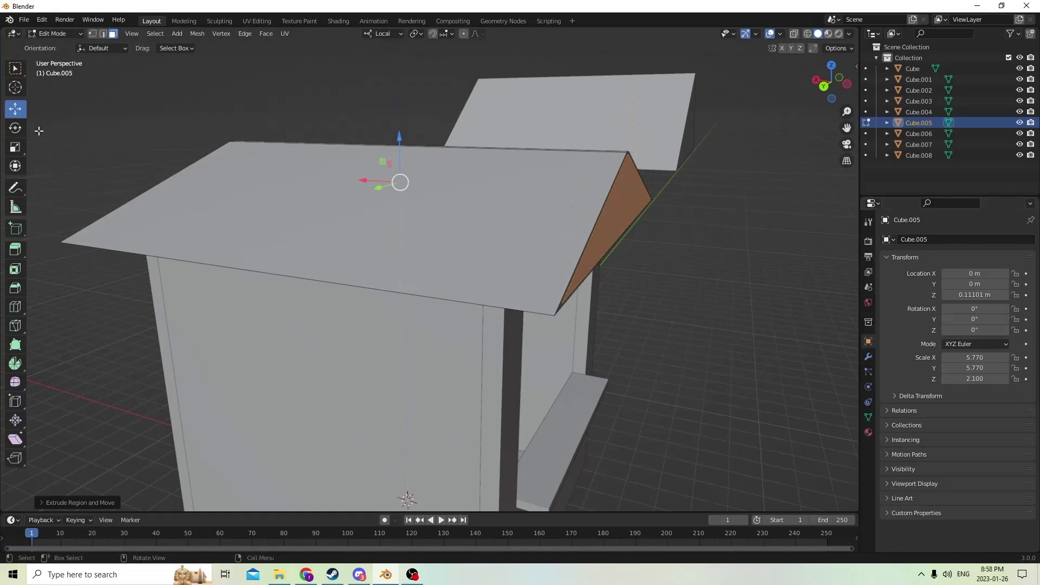
pyautogui.click(15, 147)
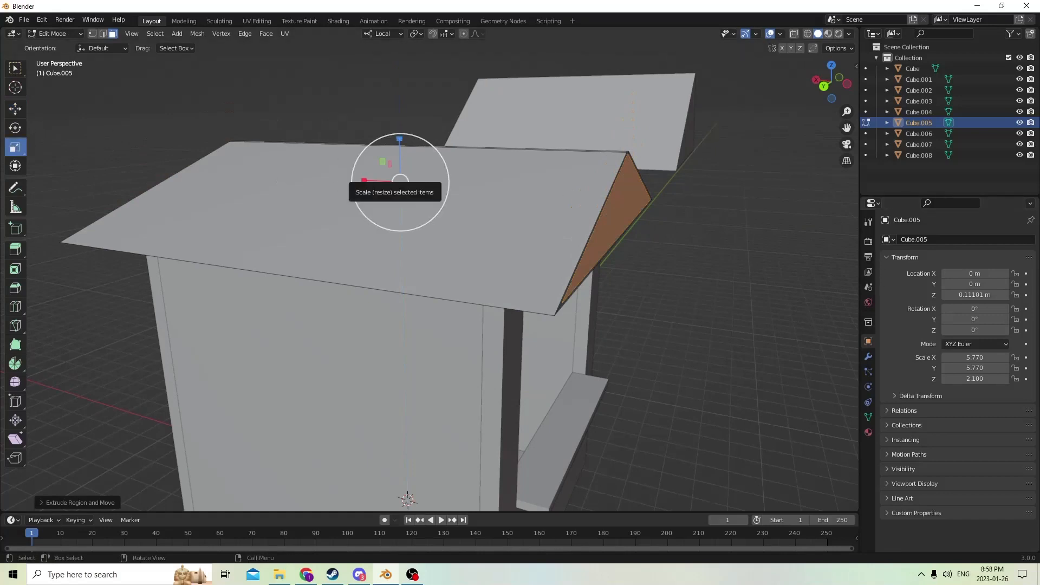
pyautogui.moveTo(364, 181); pyautogui.dragTo(365, 179)
pyautogui.moveTo(365, 179); pyautogui.dragTo(422, 235, button='middle')
pyautogui.click(564, 232)
pyautogui.press('Tab')
pyautogui.moveTo(637, 119); pyautogui.dragTo(458, 165, button='middle')
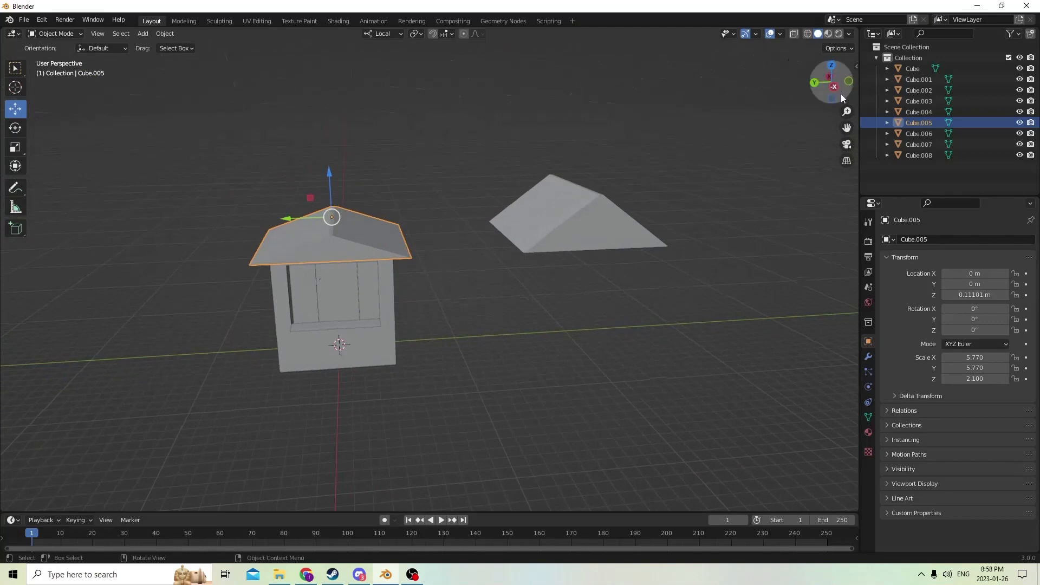
# Select the window sill, all the walls and the floor slab of the house together.
pyautogui.moveTo(849, 129); pyautogui.dragTo(475, 200, button='middle')
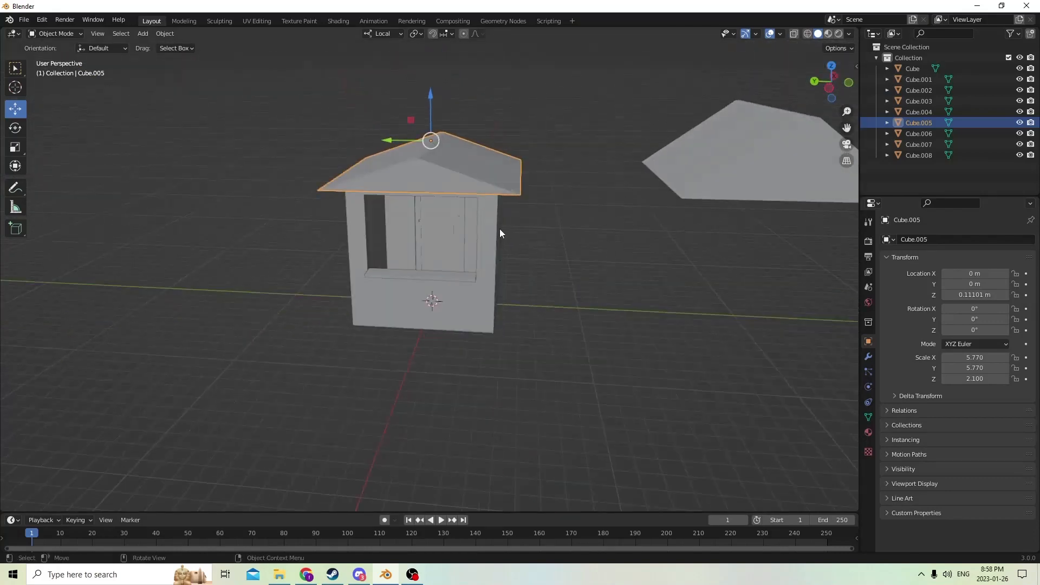
pyautogui.scroll(4, 499, 229)
pyautogui.scroll(5, 499, 229)
pyautogui.click(430, 280)
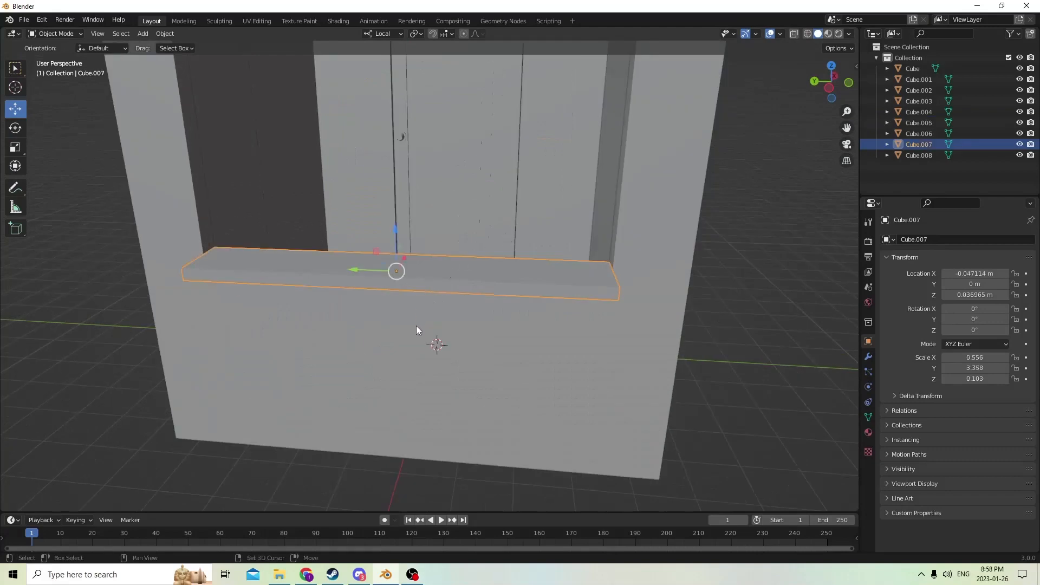
pyautogui.keyDown('shift'); pyautogui.click(416, 326); pyautogui.keyUp('shift')
pyautogui.keyDown('shift'); pyautogui.click(274, 177); pyautogui.keyUp('shift')
pyautogui.keyDown('shift'); pyautogui.click(339, 161); pyautogui.keyUp('shift')
pyautogui.moveTo(339, 161); pyautogui.dragTo(365, 181, button='middle')
pyautogui.keyDown('shift'); pyautogui.click(607, 219); pyautogui.keyUp('shift')
pyautogui.keyDown('shift'); pyautogui.click(496, 279); pyautogui.keyUp('shift')
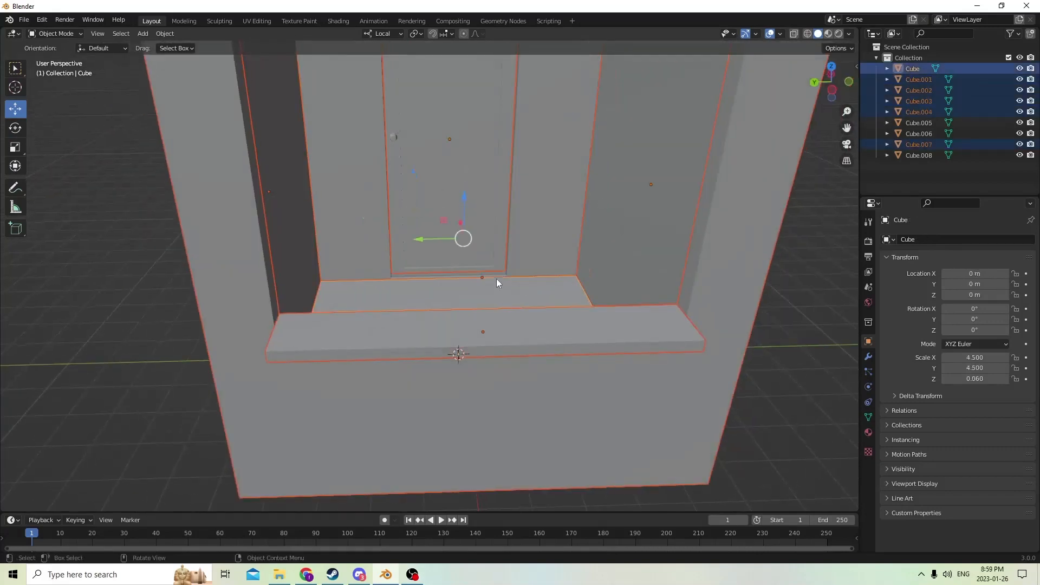
# Try moving the selected house parts along Y to check the selection, and cancel the move.
pyautogui.moveTo(497, 278); pyautogui.dragTo(450, 284, button='middle')
pyautogui.moveTo(417, 279); pyautogui.dragTo(168, 281)
pyautogui.rightClick(168, 282)
pyautogui.moveTo(169, 279); pyautogui.dragTo(197, 227, button='middle')
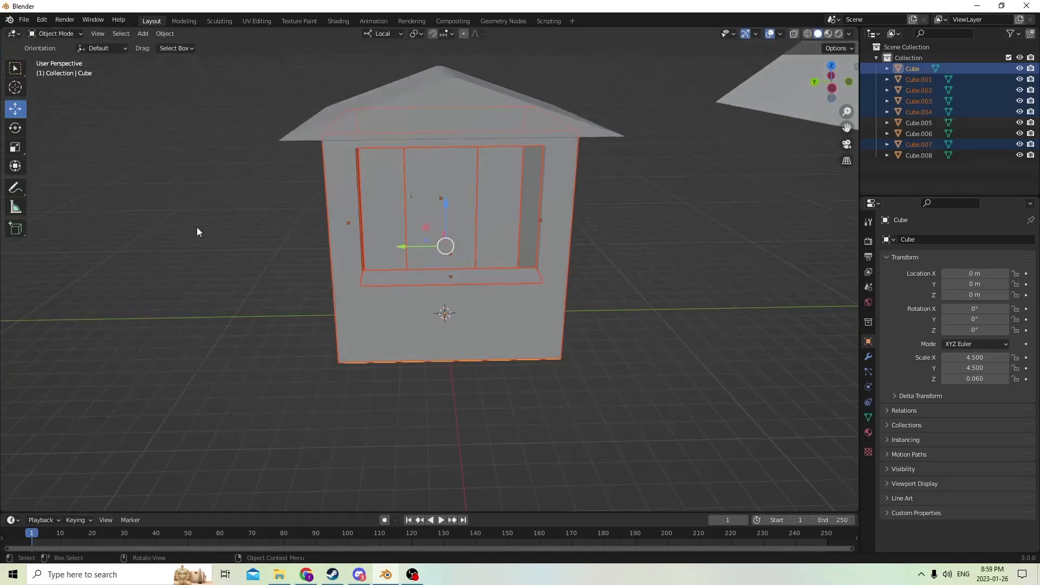
# Add the door to the selection and join all house parts except the roof into one object.
pyautogui.keyDown('shift'); pyautogui.click(421, 196); pyautogui.keyUp('shift')
pyautogui.scroll(-2, 421, 196)
pyautogui.moveTo(421, 197); pyautogui.dragTo(418, 247, button='middle')
pyautogui.moveTo(398, 262); pyautogui.dragTo(176, 264)
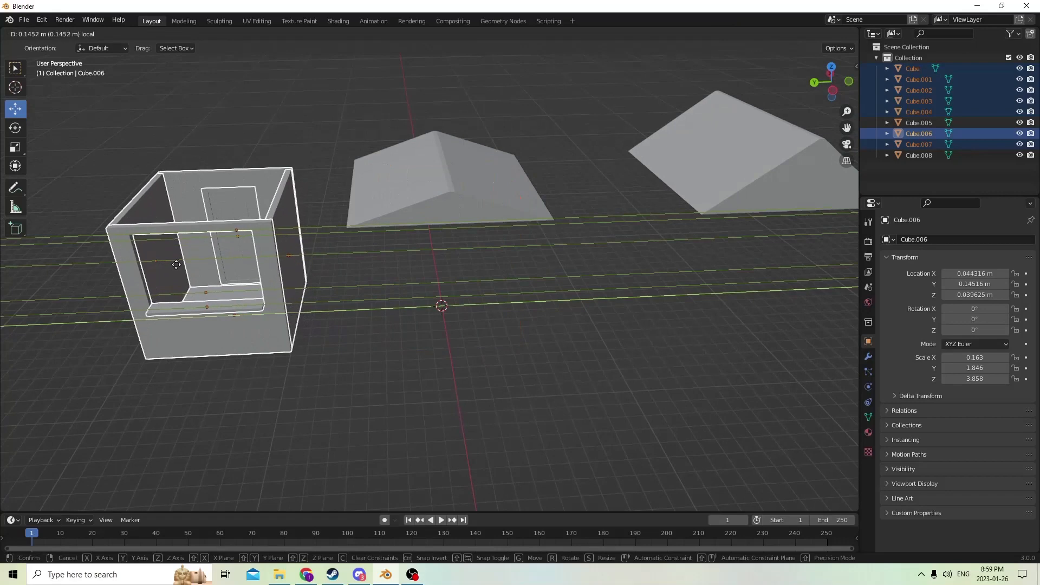
pyautogui.rightClick(176, 265)
pyautogui.moveTo(190, 249); pyautogui.dragTo(249, 228, button='middle')
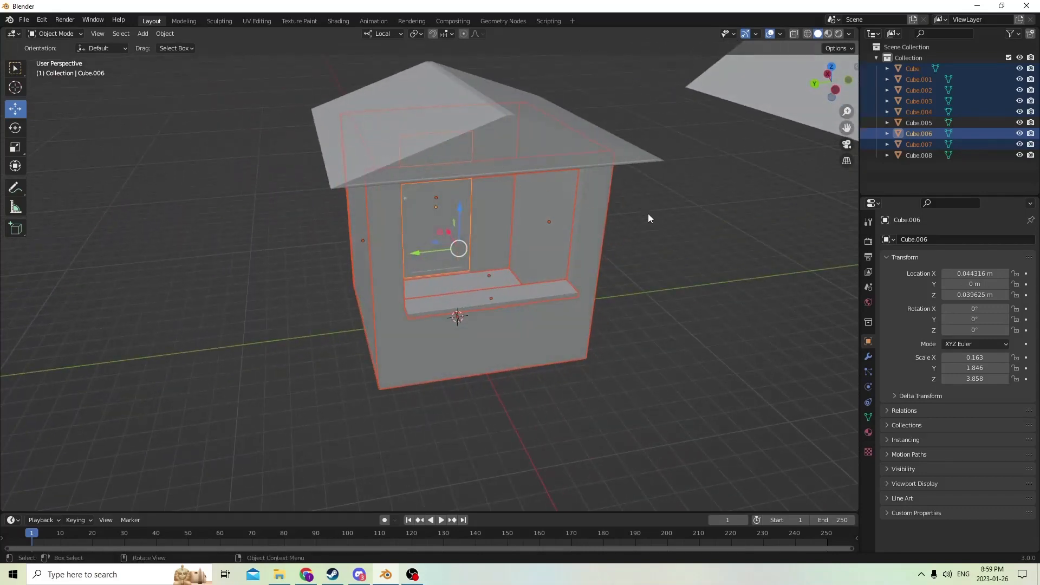
pyautogui.hotkey('ctrl', 'j')
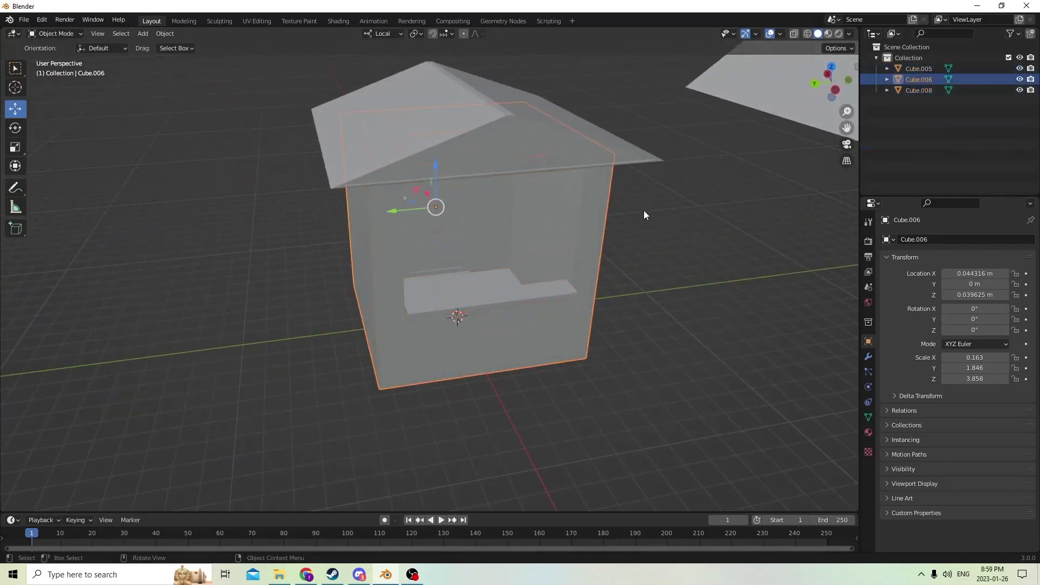
# Duplicate the joined house body in place.
pyautogui.moveTo(644, 210); pyautogui.dragTo(466, 151, button='middle')
pyautogui.click(443, 135)
pyautogui.click(440, 287)
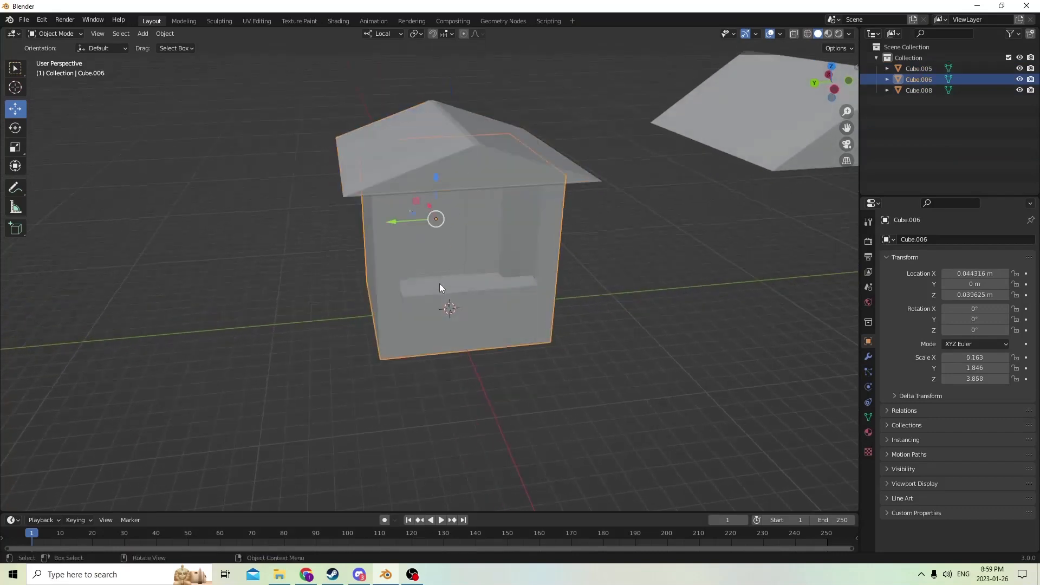
pyautogui.hotkey('shift', 'd')
pyautogui.rightClick(550, 217)
pyautogui.moveTo(550, 217); pyautogui.dragTo(493, 236, button='middle')
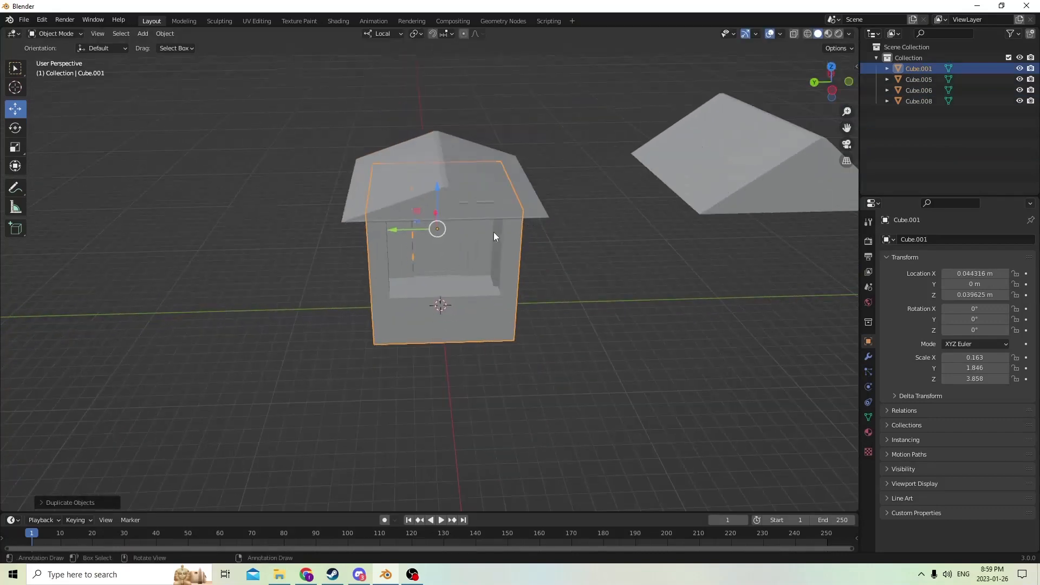
# Join the body copy with the flatter roof and move that complete house along Y away from the remaining body.
pyautogui.click(439, 189)
pyautogui.keyDown('shift'); pyautogui.click(391, 304); pyautogui.keyUp('shift')
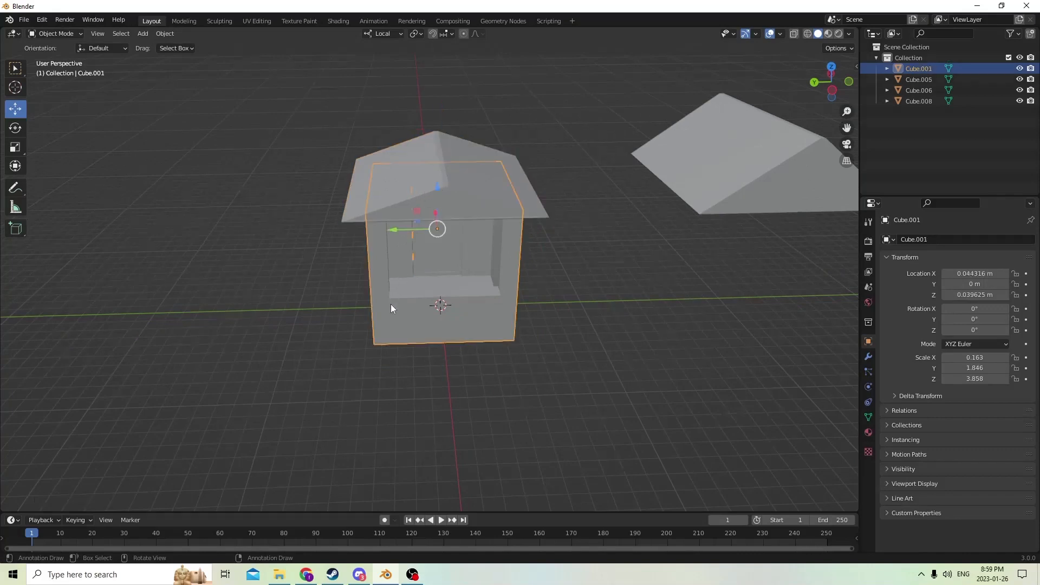
pyautogui.keyDown('shift'); pyautogui.click(381, 187); pyautogui.keyUp('shift')
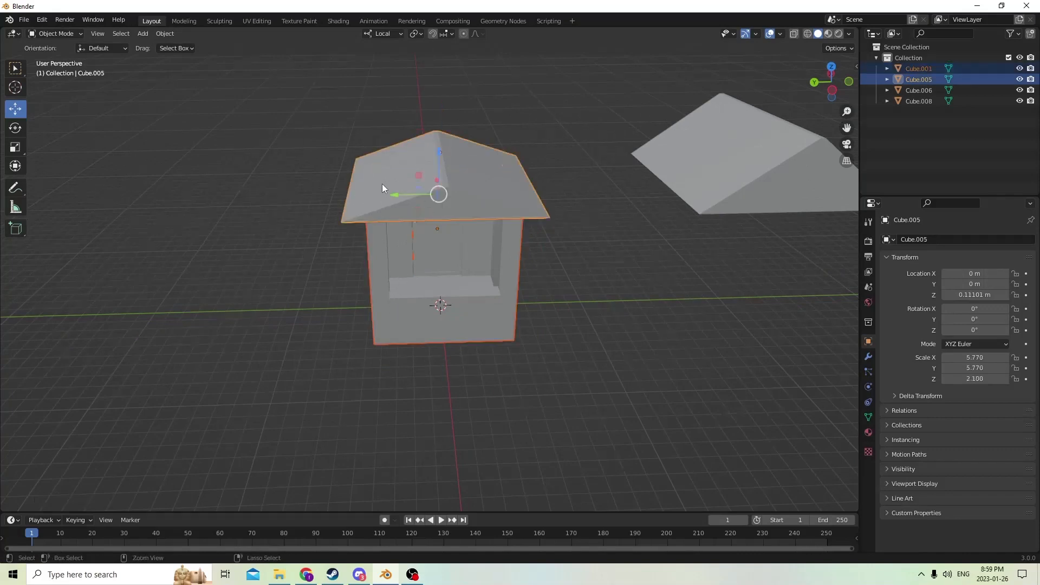
pyautogui.hotkey('ctrl', 'j')
pyautogui.moveTo(398, 153); pyautogui.dragTo(135, 131)
pyautogui.moveTo(504, 166); pyautogui.dragTo(505, 142, button='middle')
# Set the spare roof's Y location to 0 m so it sits over the roofless house body.
pyautogui.click(786, 127)
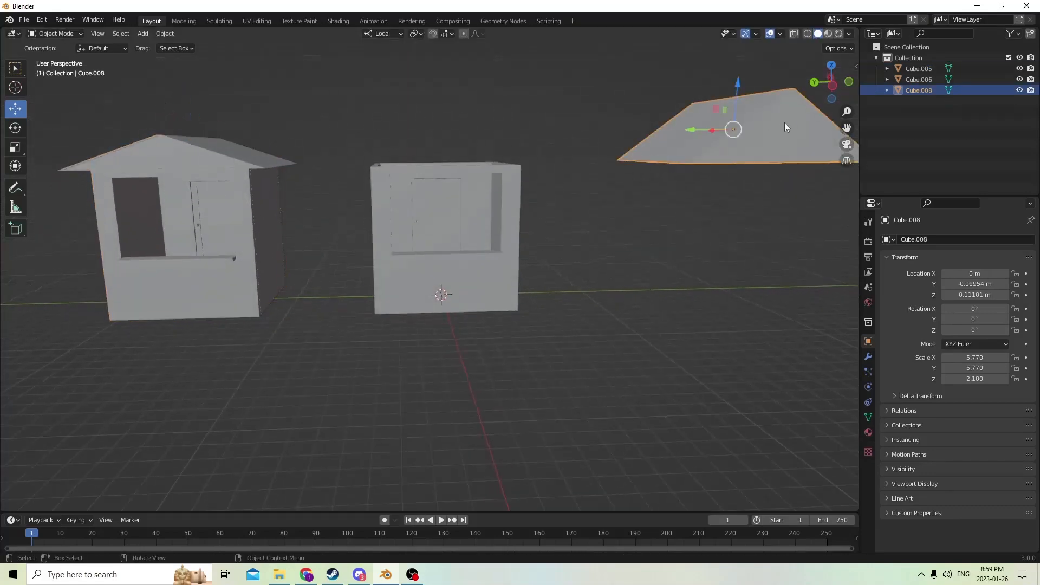
pyautogui.moveTo(720, 138); pyautogui.dragTo(744, 170, button='middle')
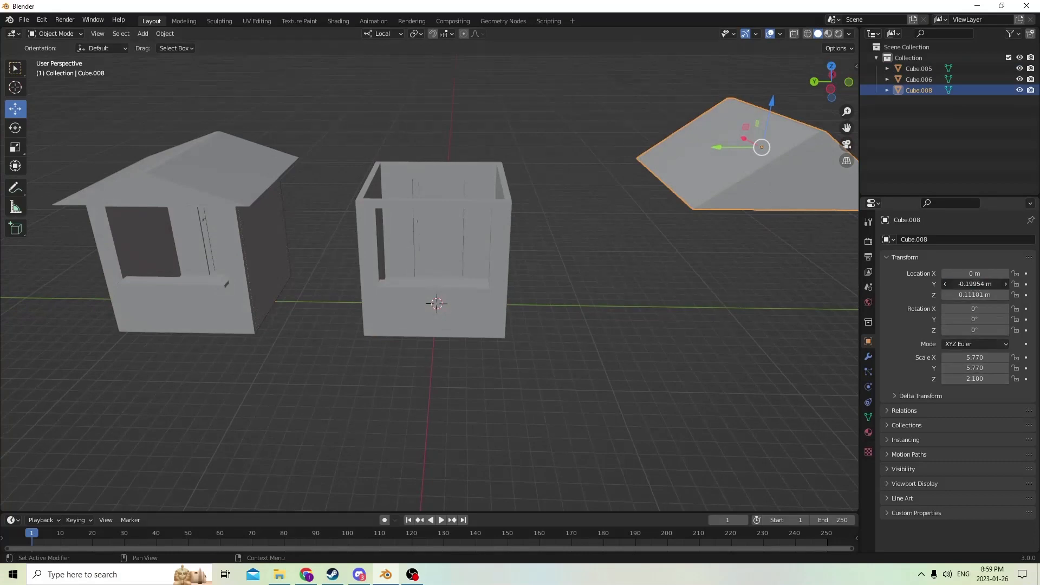
pyautogui.write('0')
pyautogui.press('Return')
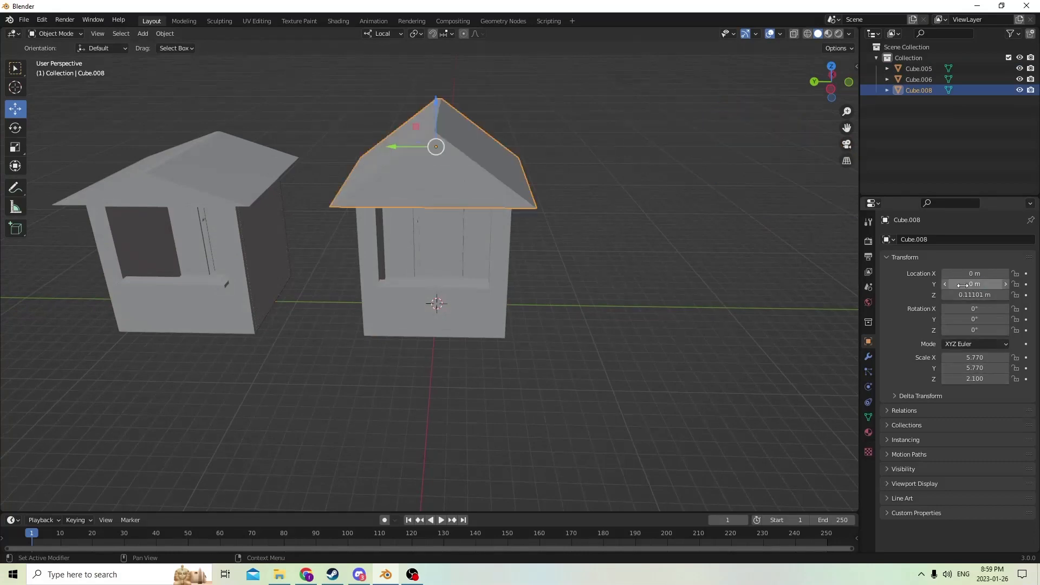
# Scale the second house's roof to about 7.108 on Y and 1.853 on Z.
pyautogui.moveTo(635, 180); pyautogui.dragTo(548, 173, button='middle')
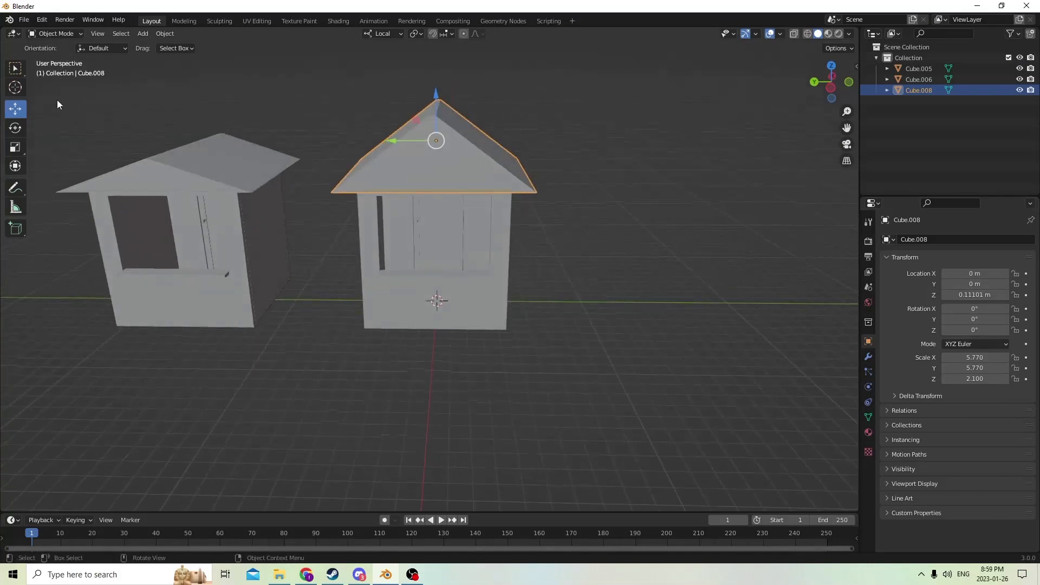
pyautogui.click(15, 146)
pyautogui.moveTo(391, 139); pyautogui.dragTo(379, 138)
pyautogui.moveTo(380, 136); pyautogui.dragTo(402, 115, button='middle')
pyautogui.moveTo(439, 102); pyautogui.dragTo(439, 100)
pyautogui.moveTo(437, 97); pyautogui.dragTo(436, 91, button='middle')
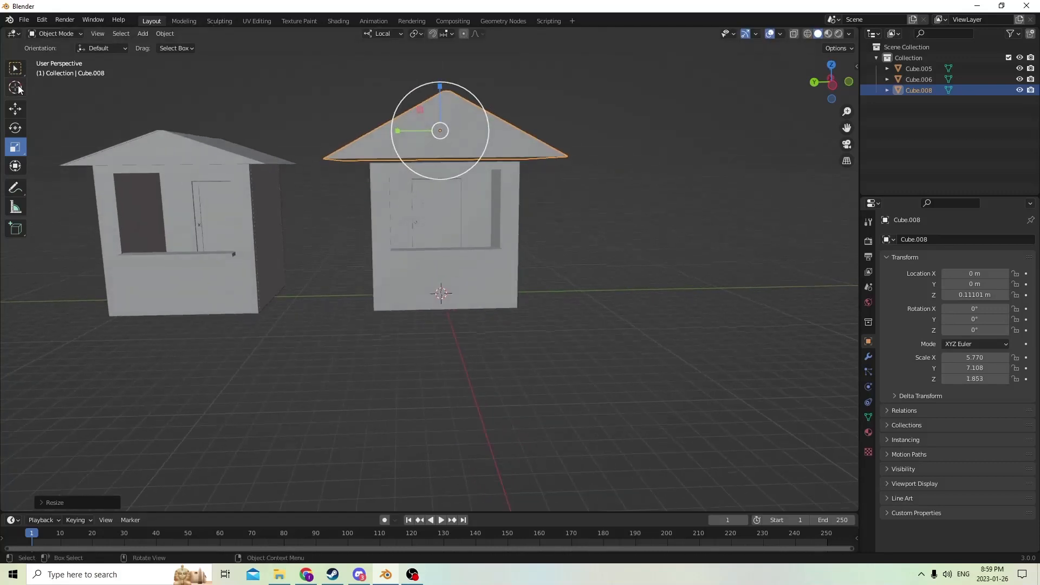
# Lower the widened roof along Z to about 0.109 m so it rests on the walls.
pyautogui.click(15, 109)
pyautogui.moveTo(438, 85); pyautogui.dragTo(439, 88)
pyautogui.moveTo(439, 88); pyautogui.dragTo(620, 128, button='middle')
# Inset both triangular gable faces of the widened roof by about 0.05 m.
pyautogui.press('Tab')
pyautogui.click(480, 103)
pyautogui.keyDown('shift'); pyautogui.click(385, 104); pyautogui.keyUp('shift')
pyautogui.moveTo(385, 105); pyautogui.dragTo(524, 134, button='middle')
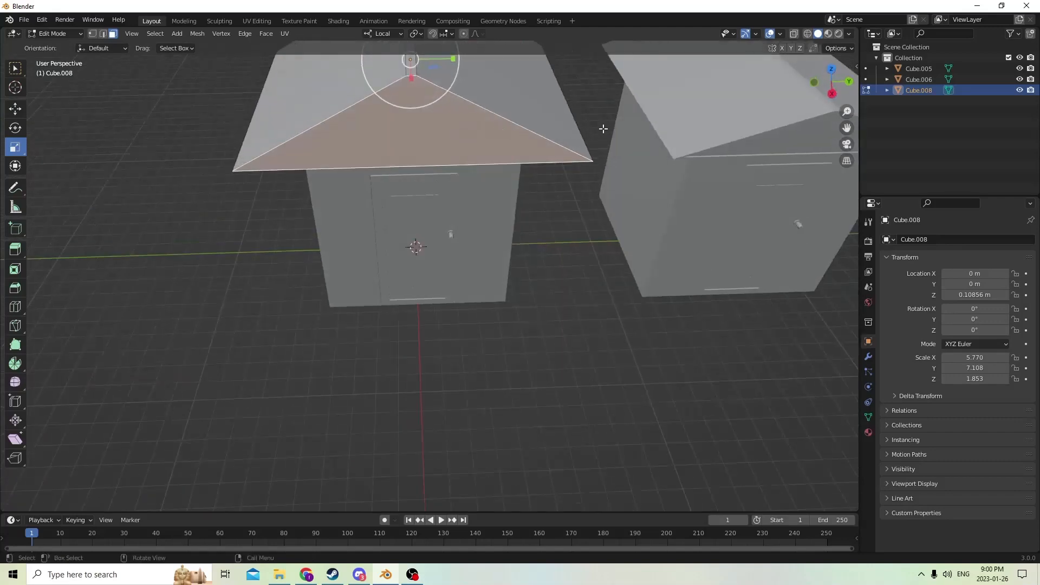
pyautogui.press('i')
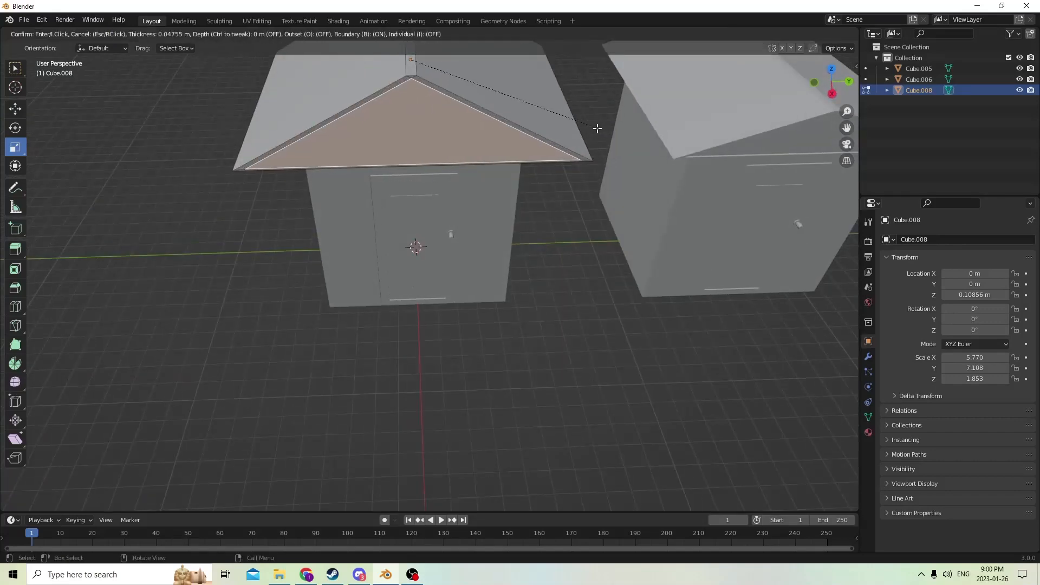
pyautogui.click(598, 128)
# Extrude the inset gable faces and scale them slightly inward along local X to recess both roof ends.
pyautogui.moveTo(574, 142); pyautogui.dragTo(637, 154, button='middle')
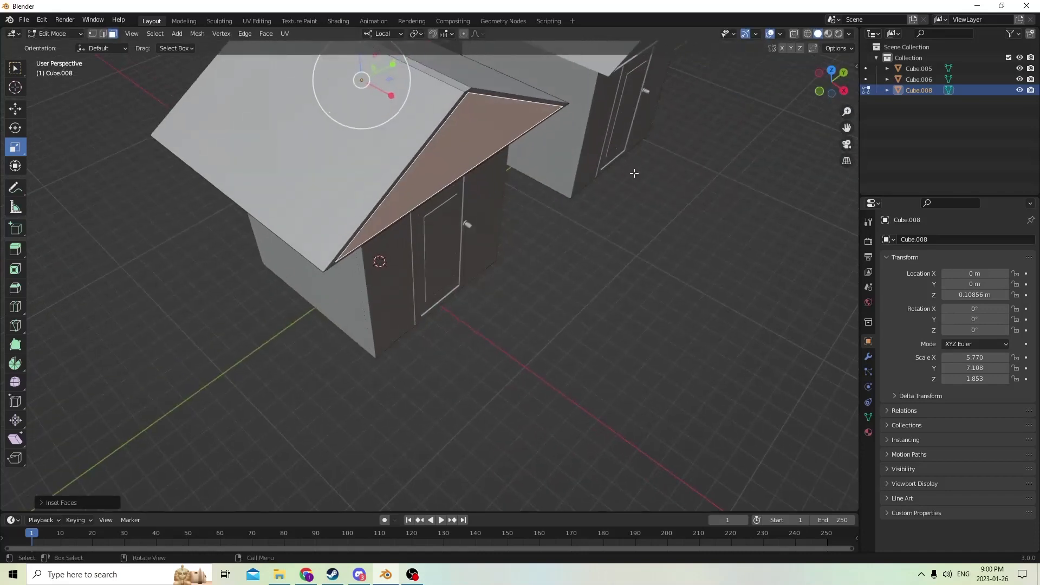
pyautogui.press('e')
pyautogui.click(691, 158)
pyautogui.moveTo(391, 96); pyautogui.dragTo(388, 97)
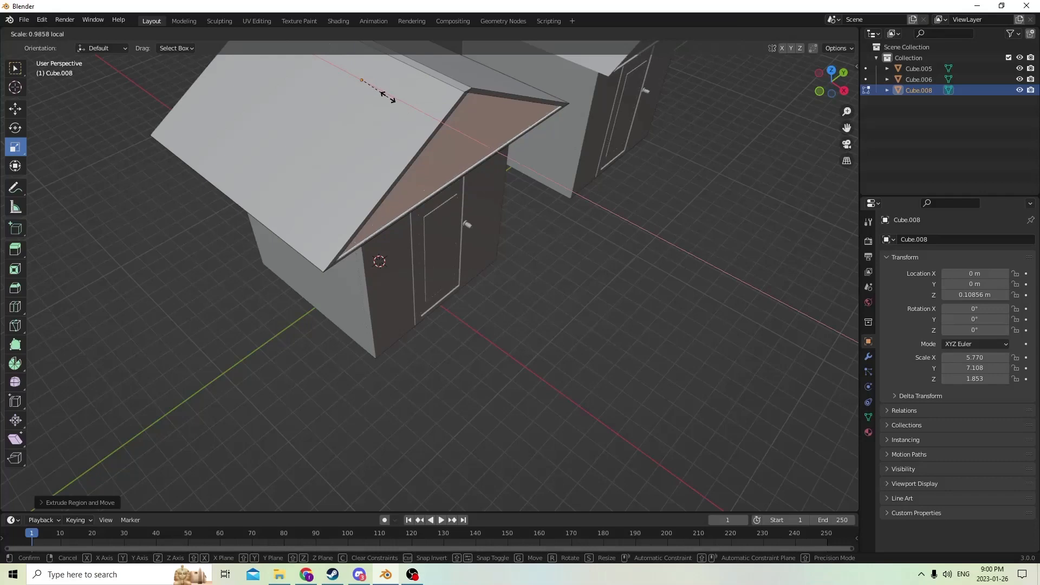
pyautogui.click(388, 96)
pyautogui.click(518, 265)
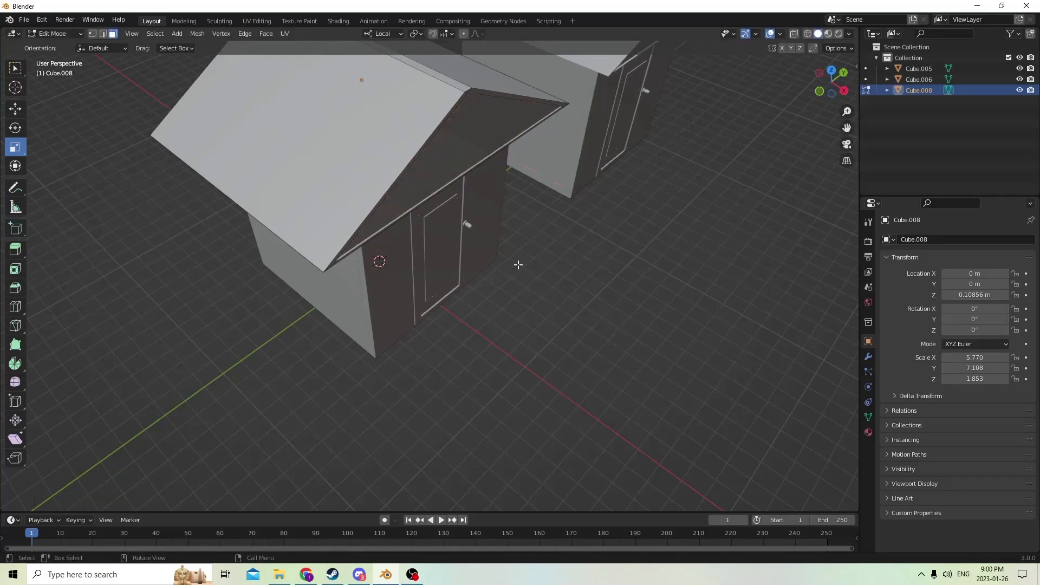
# Join the widened roof with the house body beneath it into one object.
pyautogui.moveTo(518, 265); pyautogui.dragTo(526, 216, button='middle')
pyautogui.press('Tab')
pyautogui.click(514, 285)
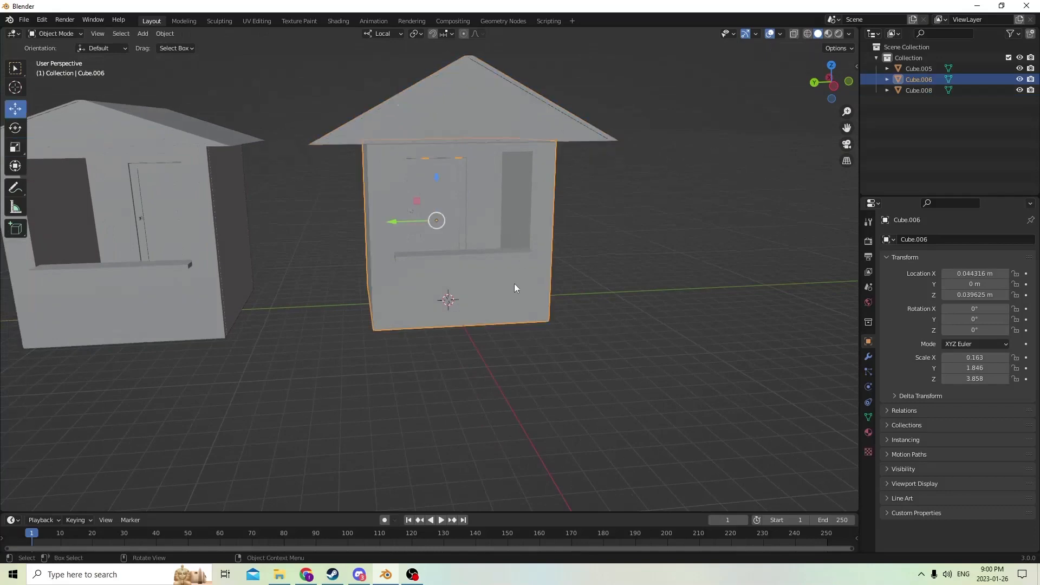
pyautogui.click(469, 115)
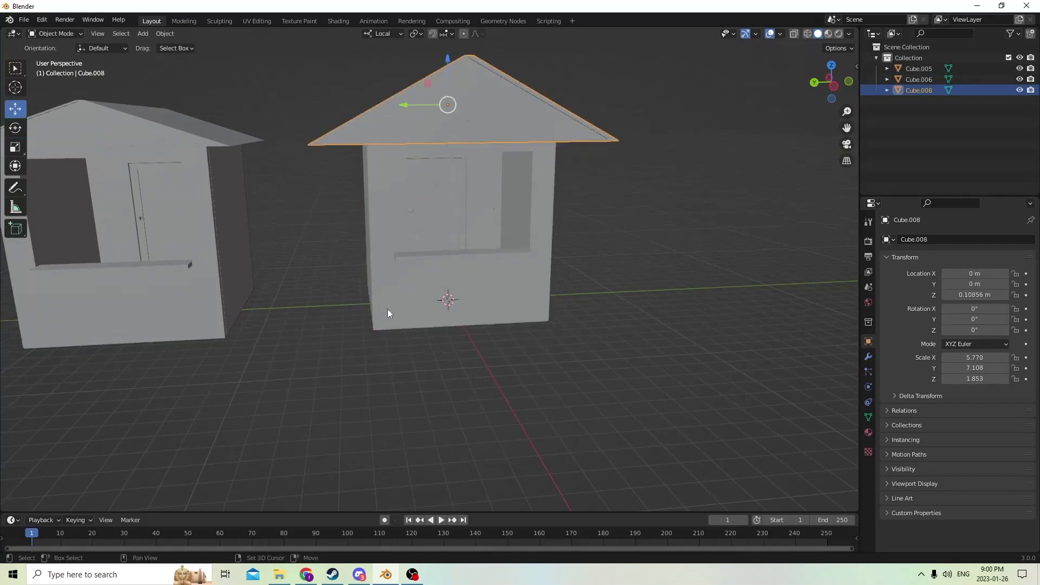
pyautogui.keyDown('shift'); pyautogui.click(423, 291); pyautogui.keyUp('shift')
pyautogui.hotkey('ctrl', 'j')
# Select the house with the flatter roof, show the scene in Material Preview shading and display that house's material settings.
pyautogui.moveTo(405, 277); pyautogui.dragTo(105, 104, button='middle')
pyautogui.click(174, 169)
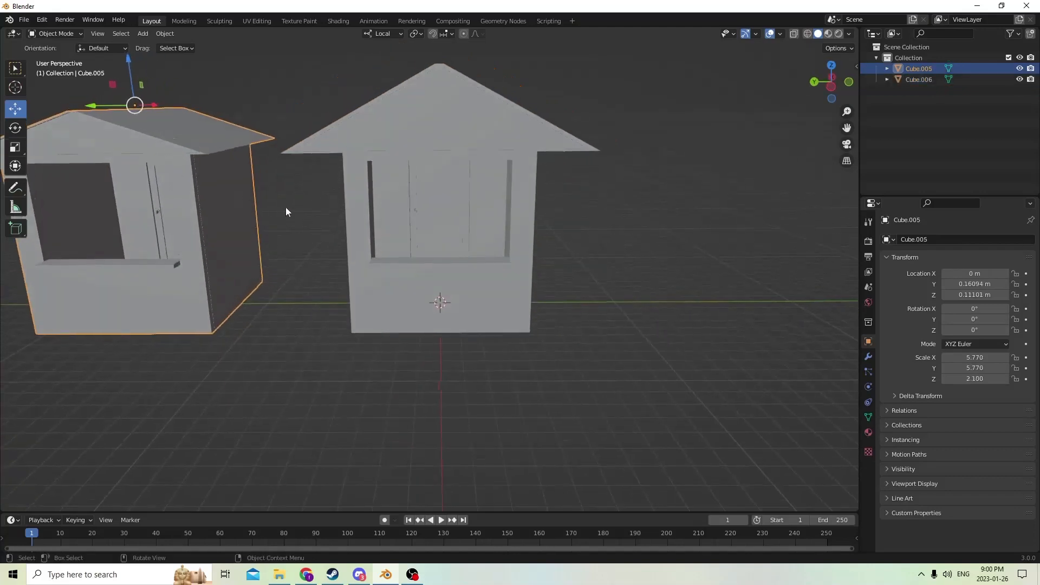
pyautogui.click(829, 34)
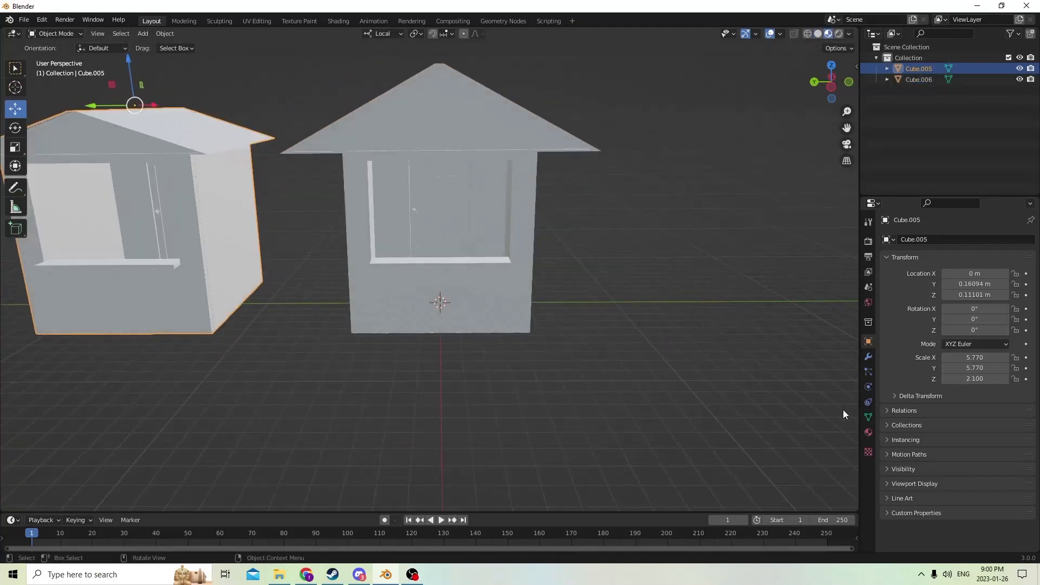
pyautogui.click(869, 432)
pyautogui.moveTo(677, 361); pyautogui.dragTo(298, 266, button='middle')
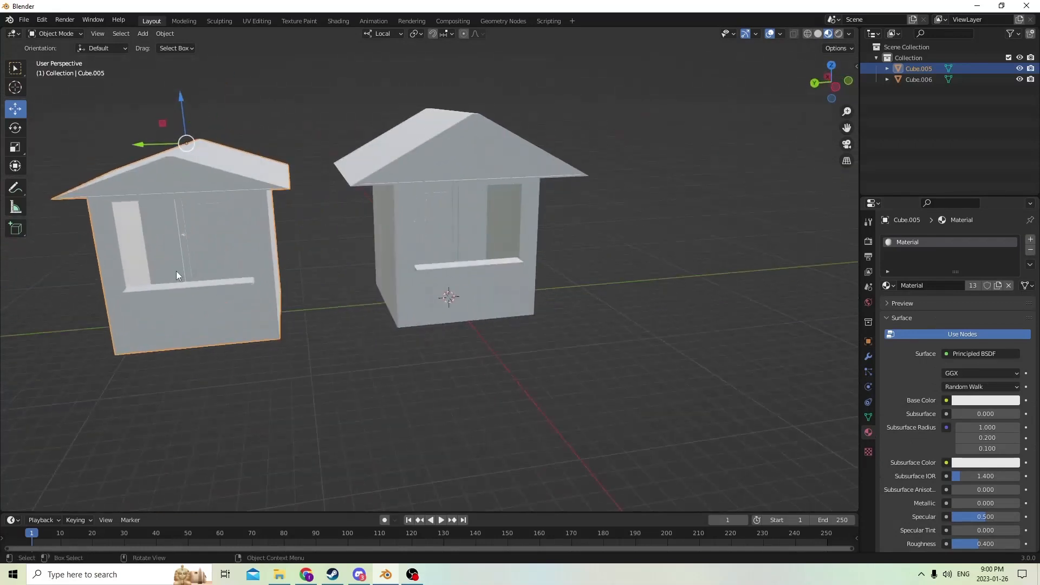
# Set the base color of the houses' shared material to a muted yellow.
pyautogui.press('Tab')
pyautogui.moveTo(277, 318); pyautogui.dragTo(296, 308, button='middle')
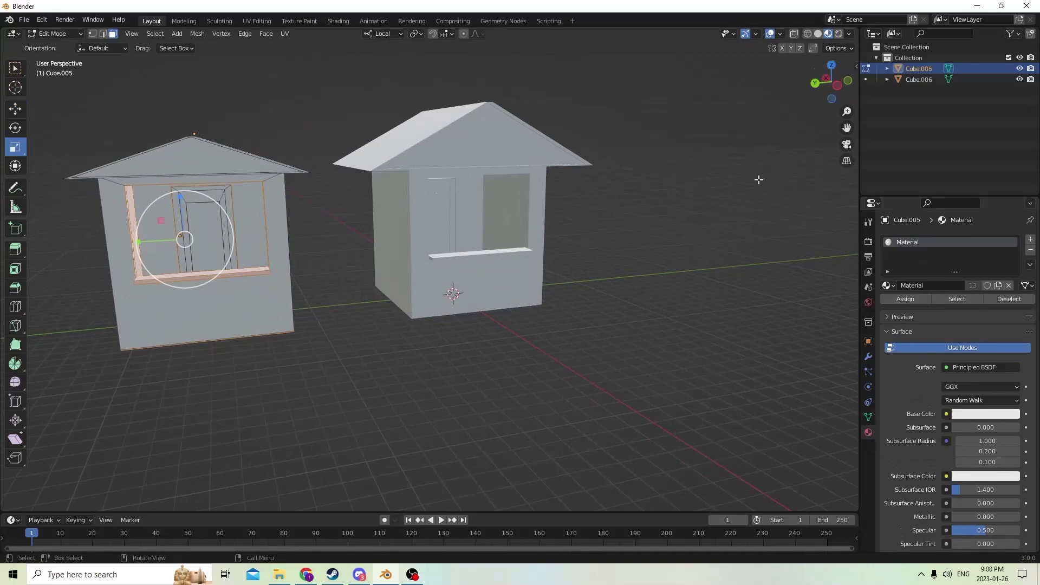
pyautogui.moveTo(757, 179); pyautogui.dragTo(657, 174, button='middle')
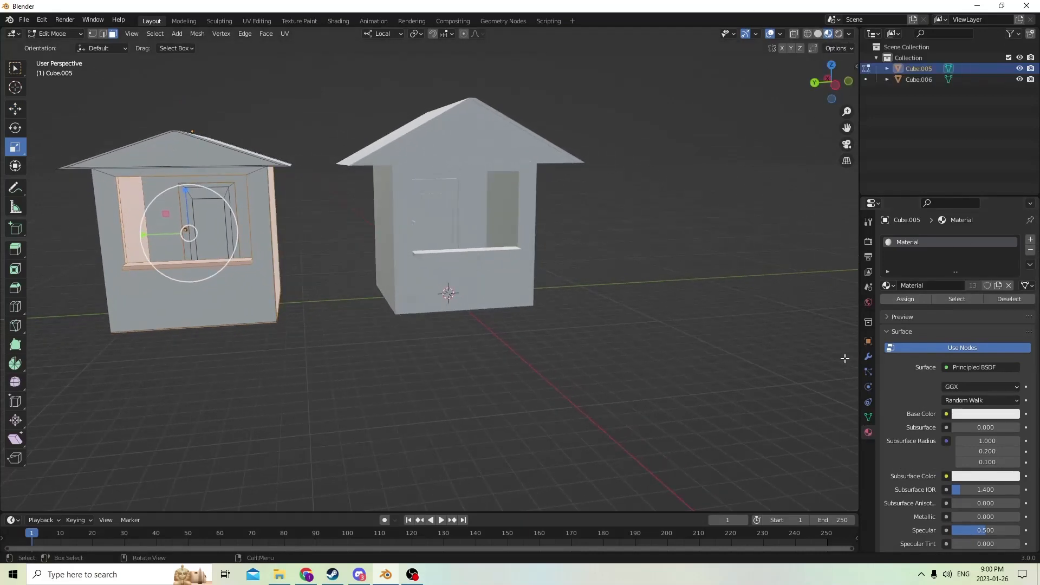
pyautogui.click(965, 415)
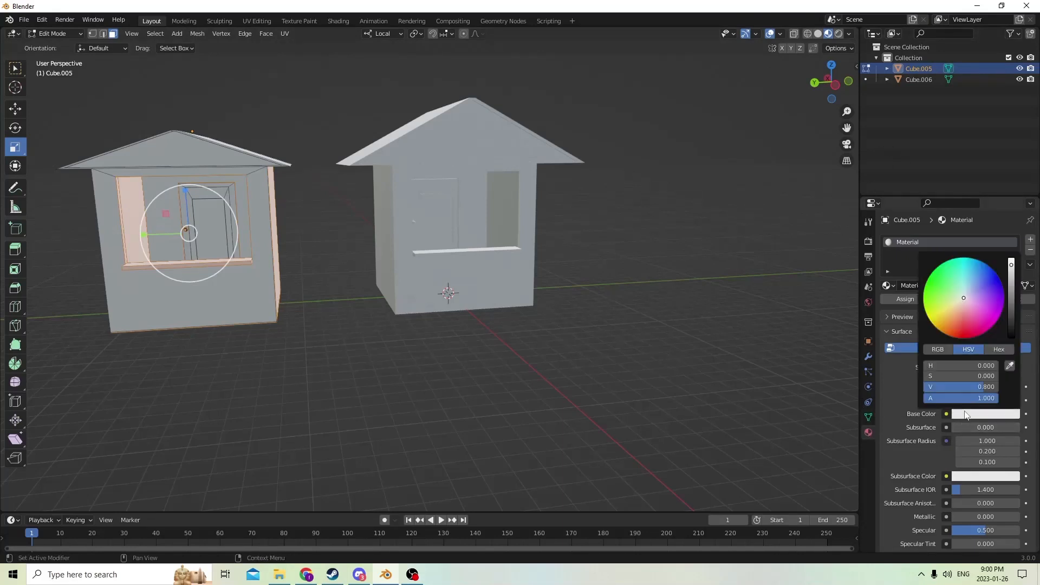
pyautogui.moveTo(961, 303); pyautogui.dragTo(945, 318)
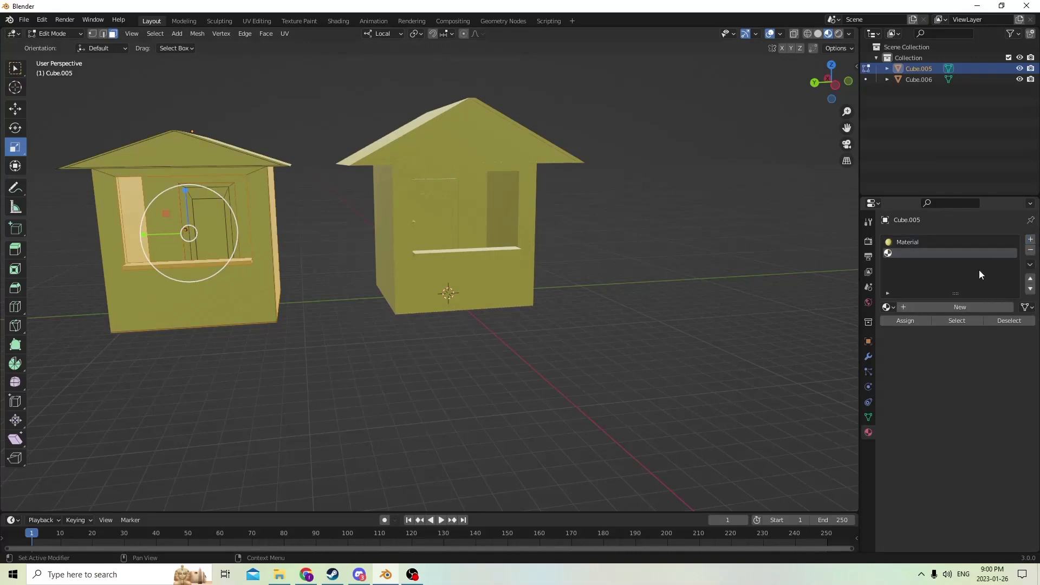
# Create a second material on the flatter-roofed house and select all linked faces of its window sill.
pyautogui.click(957, 309)
pyautogui.moveTo(265, 186); pyautogui.dragTo(378, 177, button='middle')
pyautogui.scroll(2, 308, 198)
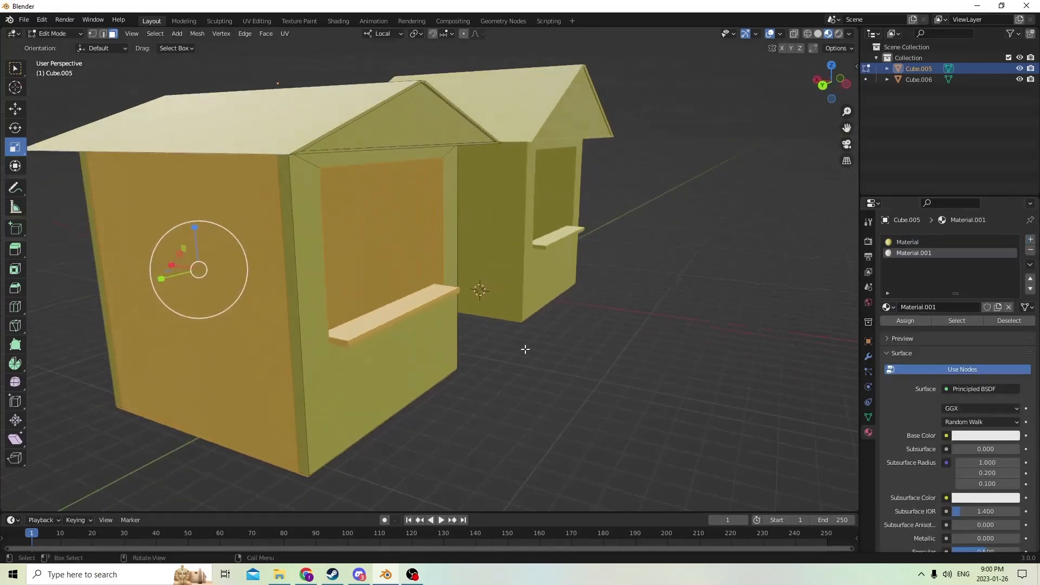
pyautogui.click(525, 348)
pyautogui.moveTo(437, 326); pyautogui.dragTo(395, 327, button='middle')
pyautogui.press('l')
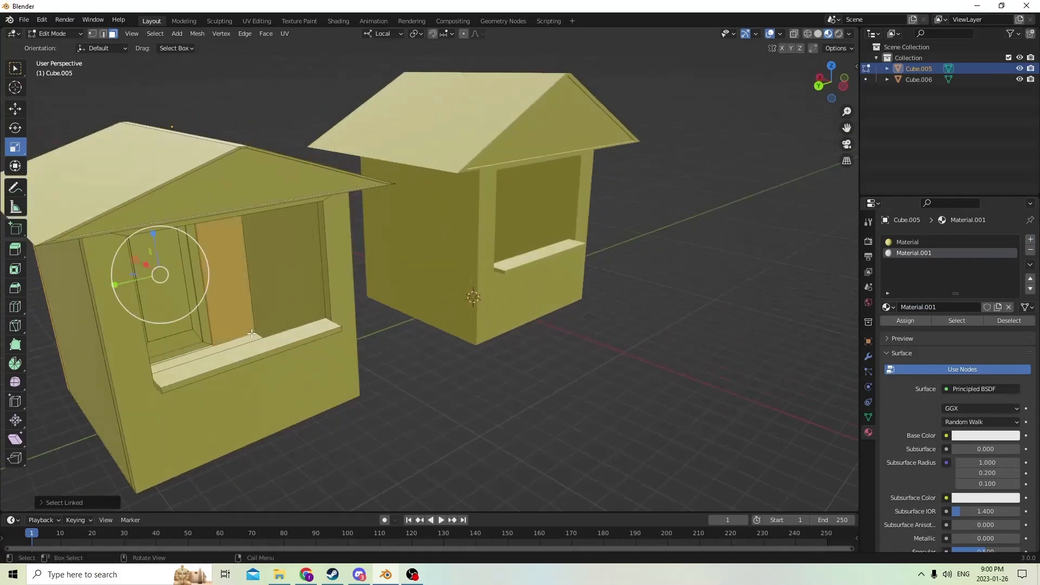
pyautogui.click(446, 407)
pyautogui.moveTo(446, 407); pyautogui.dragTo(364, 369, button='middle')
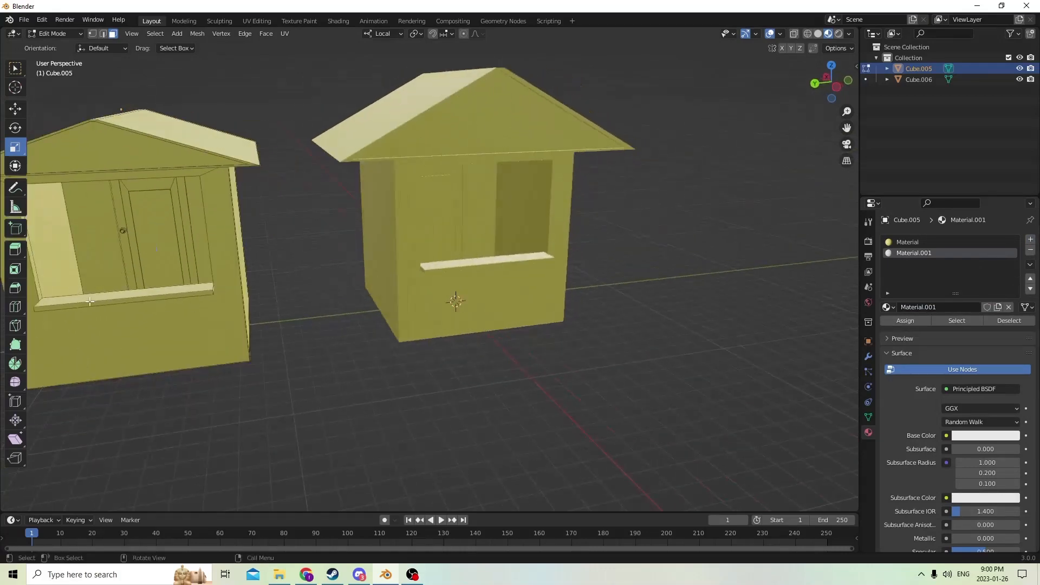
pyautogui.press('l')
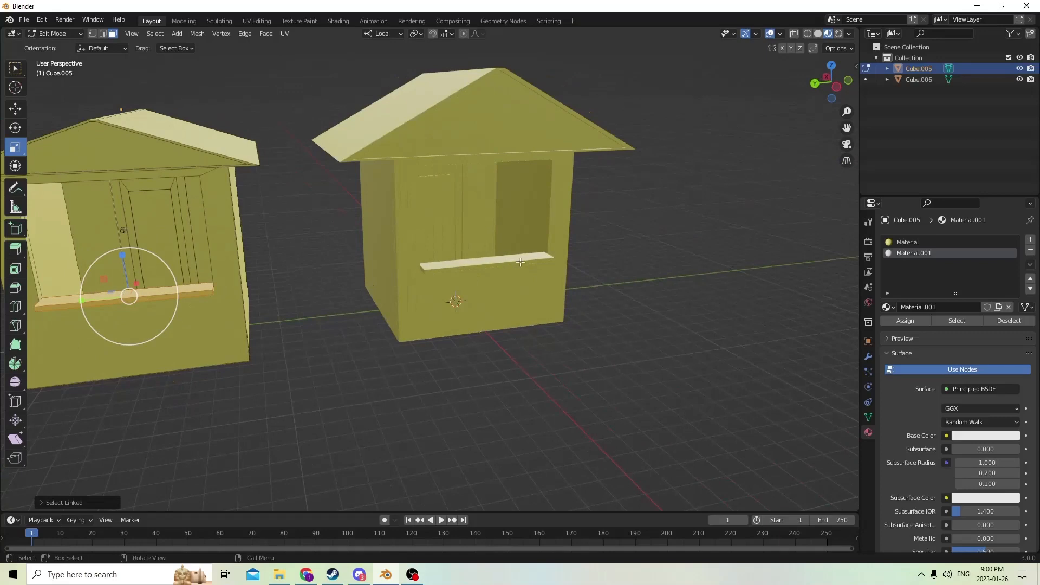
pyautogui.moveTo(202, 226); pyautogui.dragTo(273, 229, button='middle')
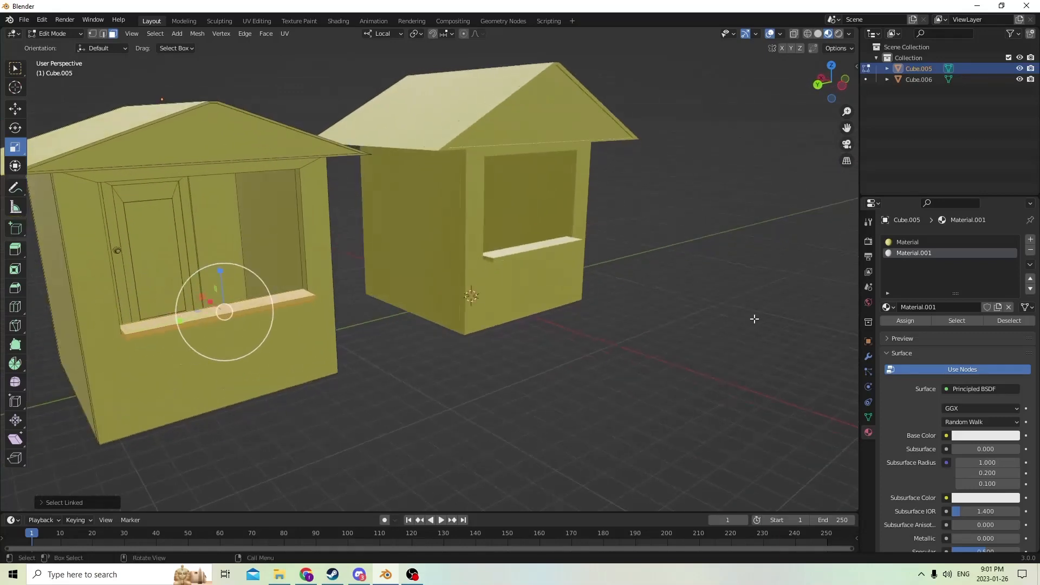
# Add a third material slot, then give the second material a brown base color and assign it to the window sill.
pyautogui.click(1031, 239)
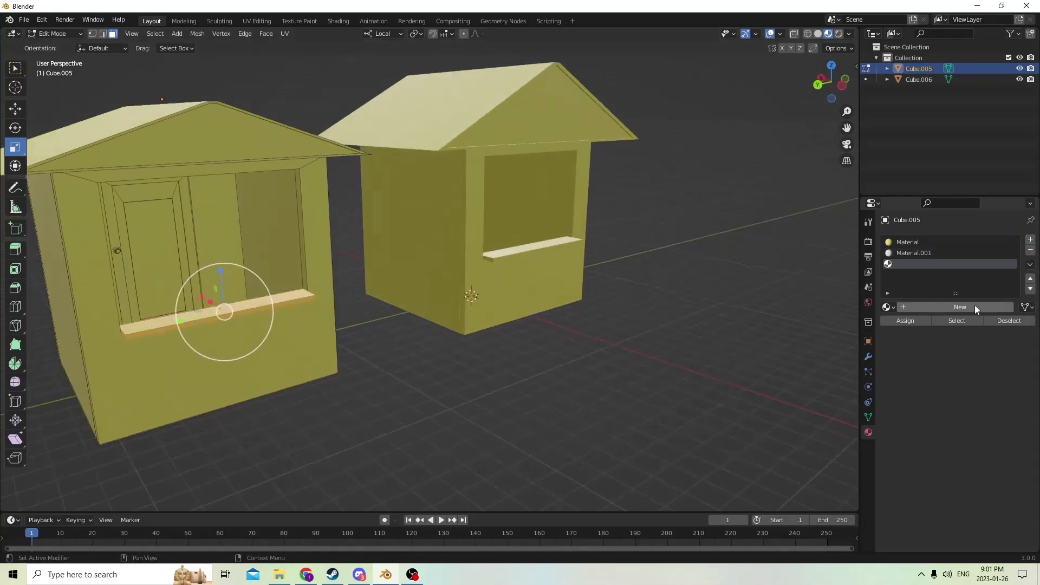
pyautogui.click(916, 253)
pyautogui.click(968, 436)
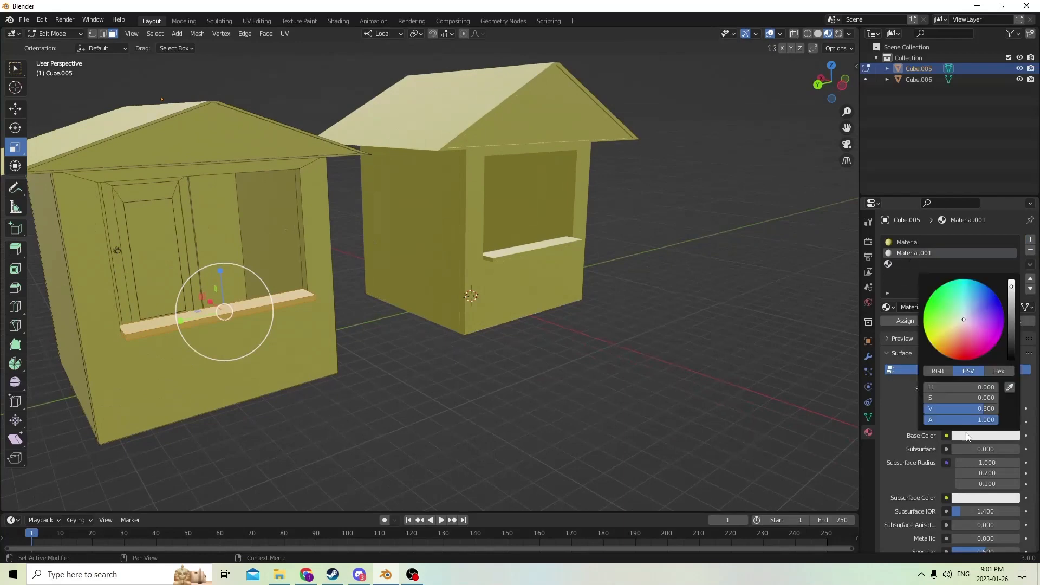
pyautogui.moveTo(969, 326); pyautogui.dragTo(950, 349)
pyautogui.moveTo(1012, 287); pyautogui.dragTo(1012, 324)
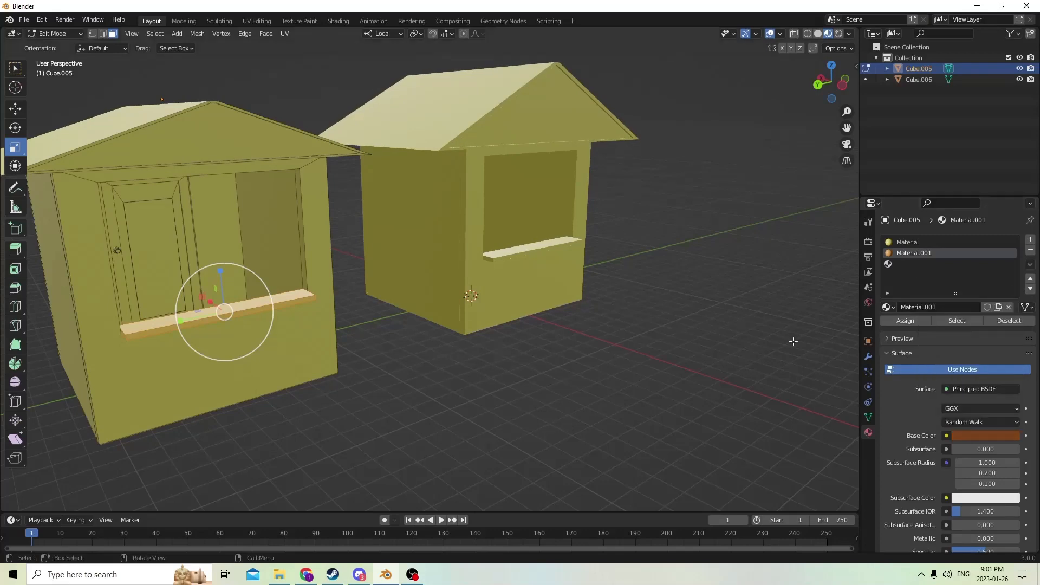
pyautogui.click(903, 320)
pyautogui.click(611, 377)
# Select the linked door geometry of the flatter-roofed house and create a new material in the empty third slot.
pyautogui.moveTo(611, 377); pyautogui.dragTo(622, 281, button='middle')
pyautogui.press('l')
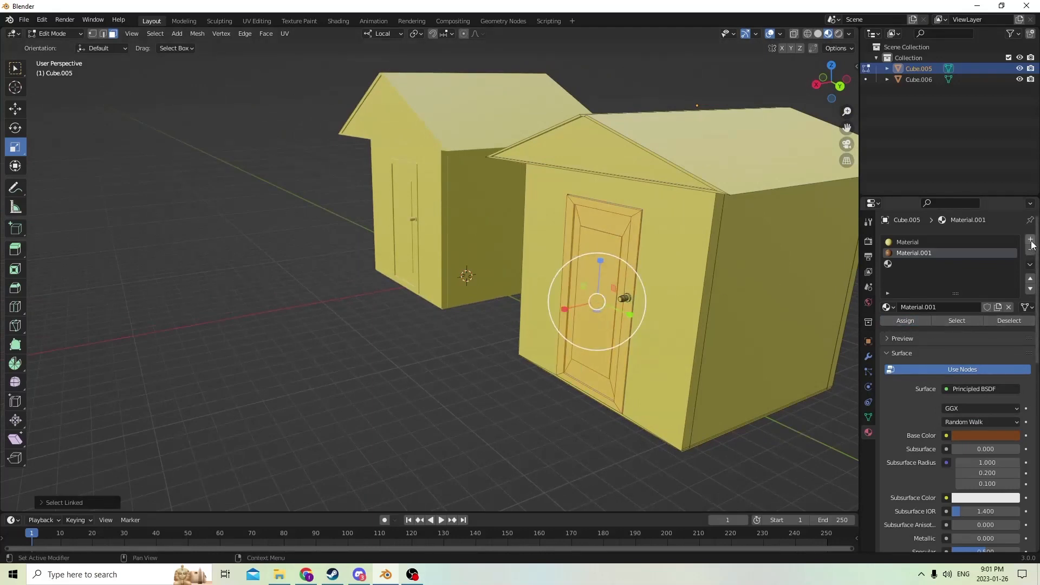
pyautogui.click(891, 264)
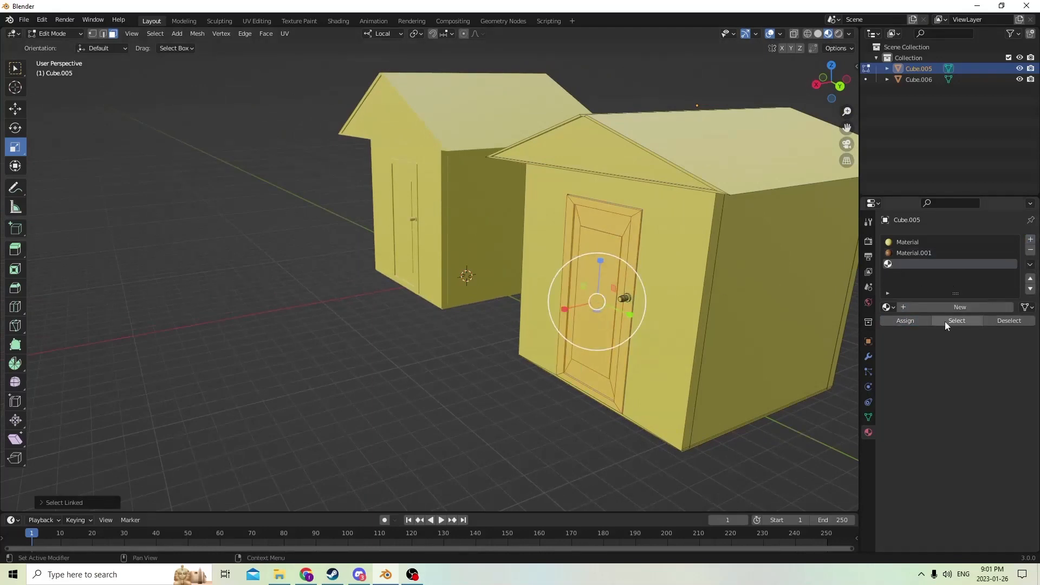
pyautogui.click(939, 305)
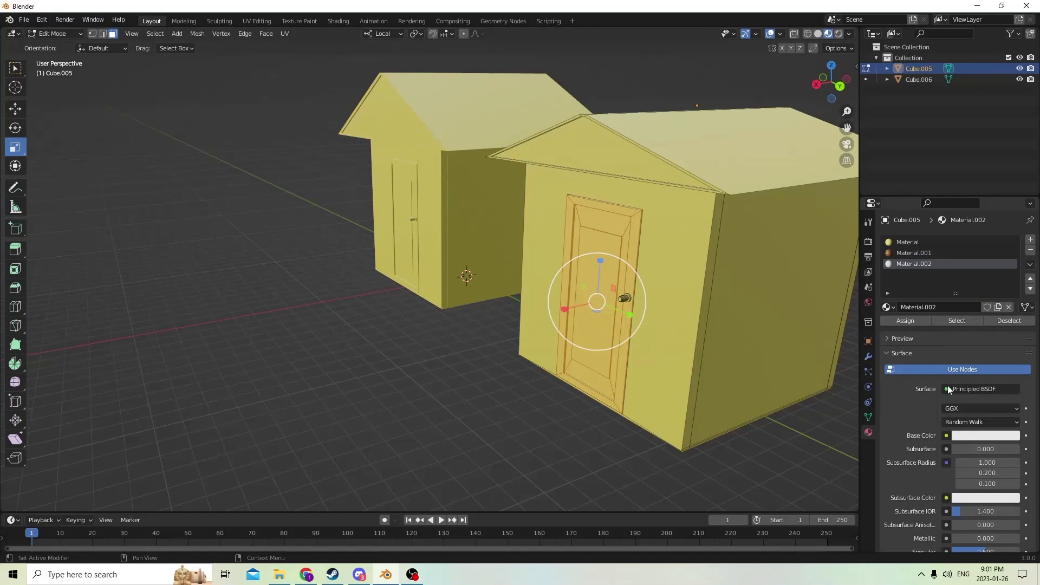
# Set the third material's base color to dark red, about S 0.937 and V 0.084, and assign it to the door.
pyautogui.click(971, 438)
pyautogui.moveTo(964, 322); pyautogui.dragTo(964, 353)
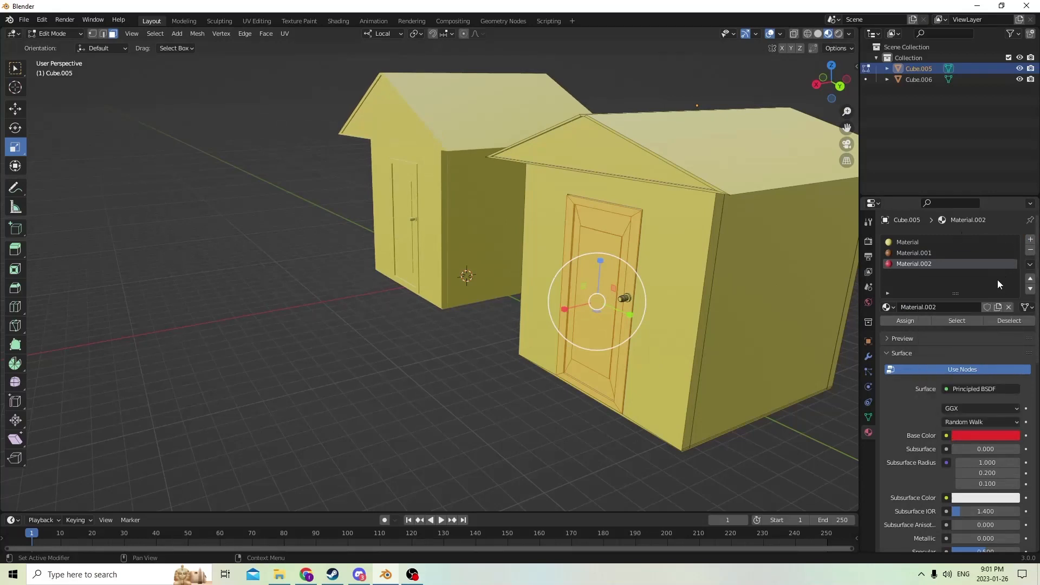
pyautogui.click(972, 433)
pyautogui.moveTo(1011, 295); pyautogui.dragTo(1013, 334)
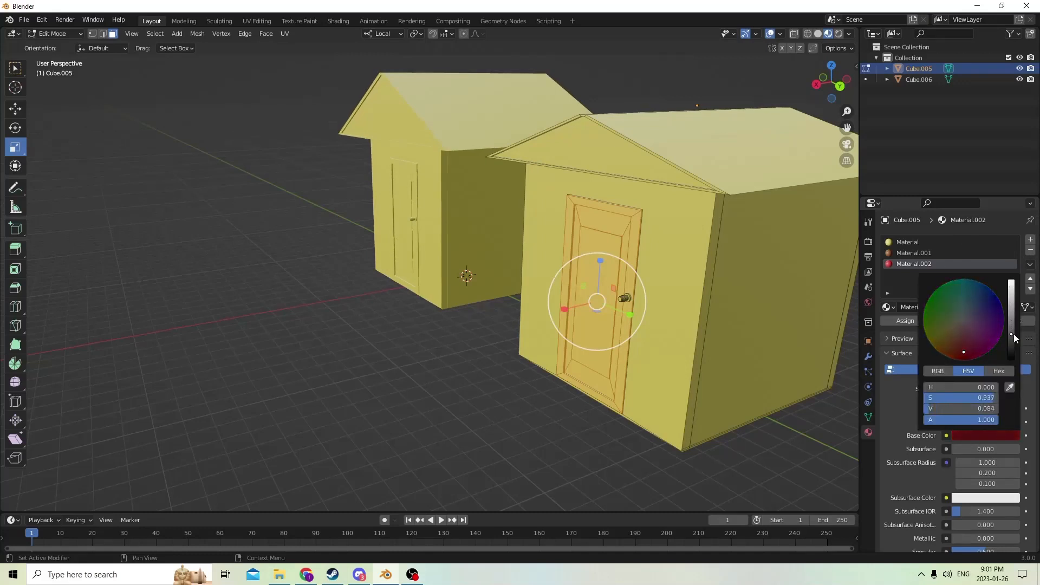
pyautogui.click(904, 321)
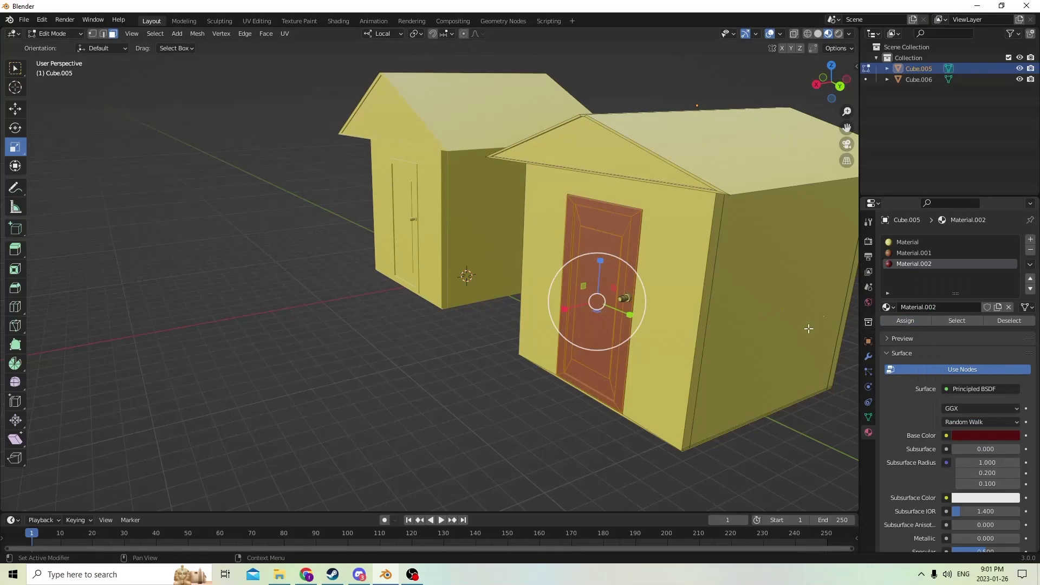
pyautogui.click(425, 331)
# Select the linked geometry of the outer knob on the dark red door.
pyautogui.scroll(3, 741, 342)
pyautogui.scroll(-3, 742, 342)
pyautogui.moveTo(706, 293); pyautogui.dragTo(686, 296, button='middle')
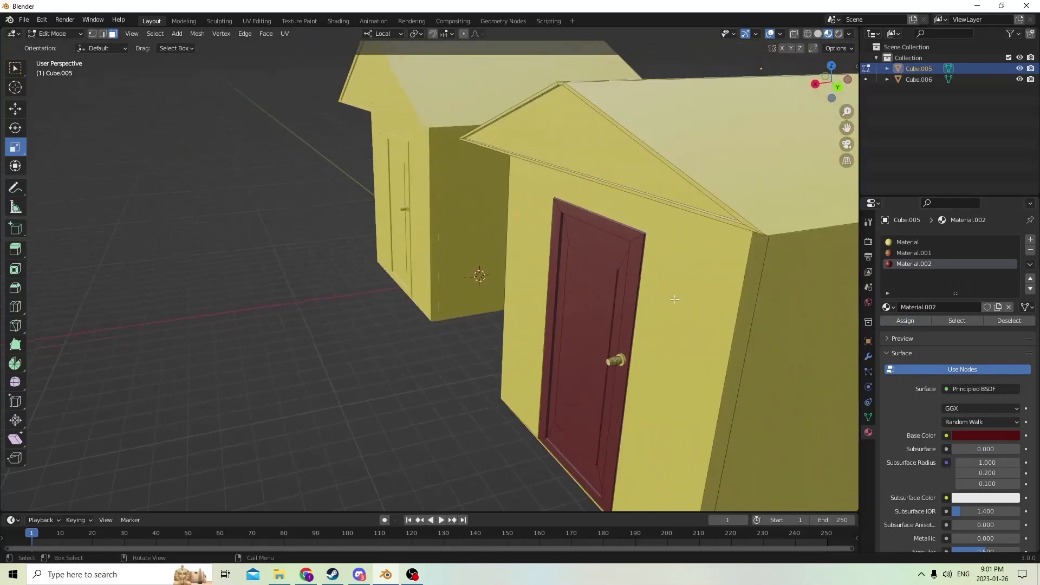
pyautogui.scroll(5, 664, 293)
pyautogui.press('l')
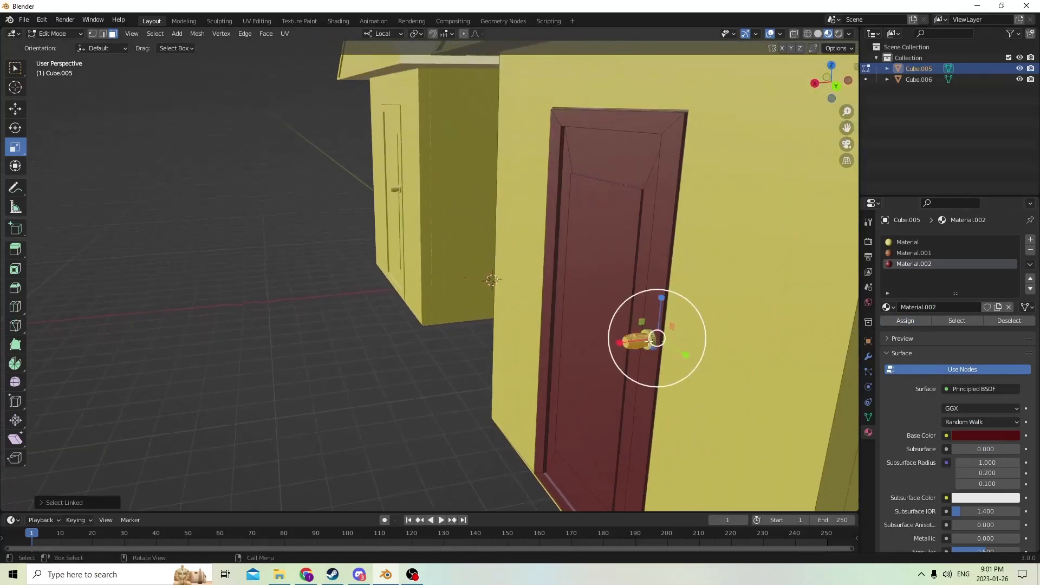
# Examine the inner side of the dark red door to check the selection of its knob.
pyautogui.moveTo(638, 340); pyautogui.dragTo(553, 326, button='middle')
pyautogui.scroll(3, 450, 311)
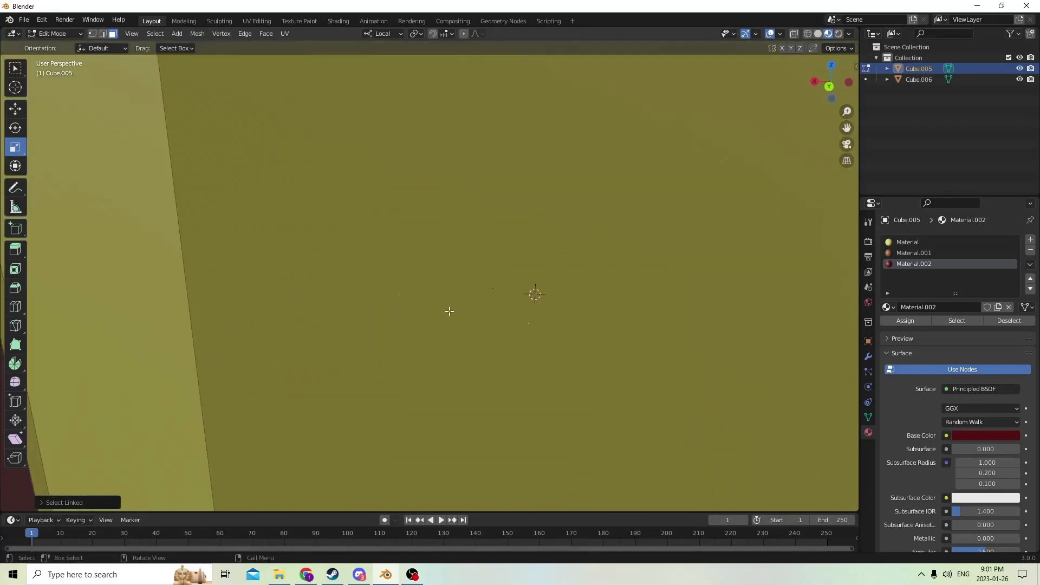
pyautogui.moveTo(847, 128); pyautogui.dragTo(793, 150)
pyautogui.moveTo(529, 210); pyautogui.dragTo(491, 225, button='middle')
pyautogui.scroll(-1, 490, 214)
pyautogui.scroll(1, 483, 220)
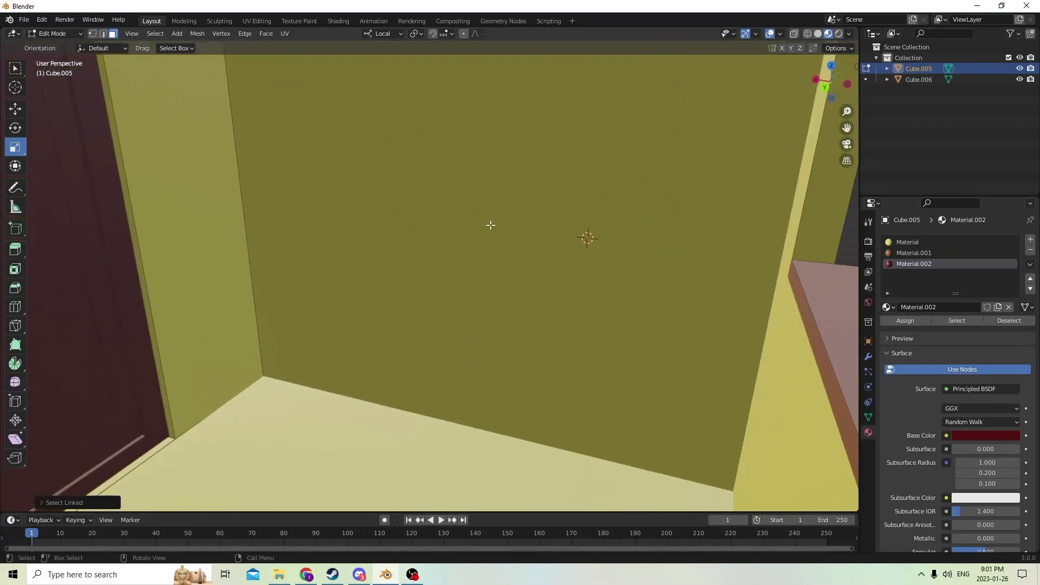
pyautogui.moveTo(847, 128); pyautogui.dragTo(959, 133)
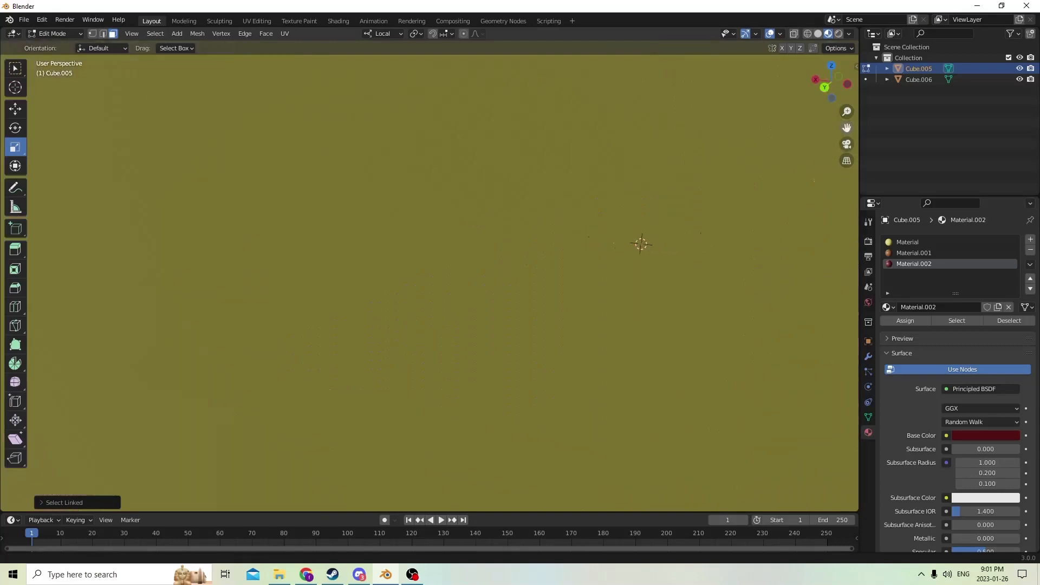
pyautogui.moveTo(847, 128); pyautogui.dragTo(756, 129)
pyautogui.scroll(-5, 555, 211)
pyautogui.moveTo(518, 220); pyautogui.dragTo(486, 228, button='middle')
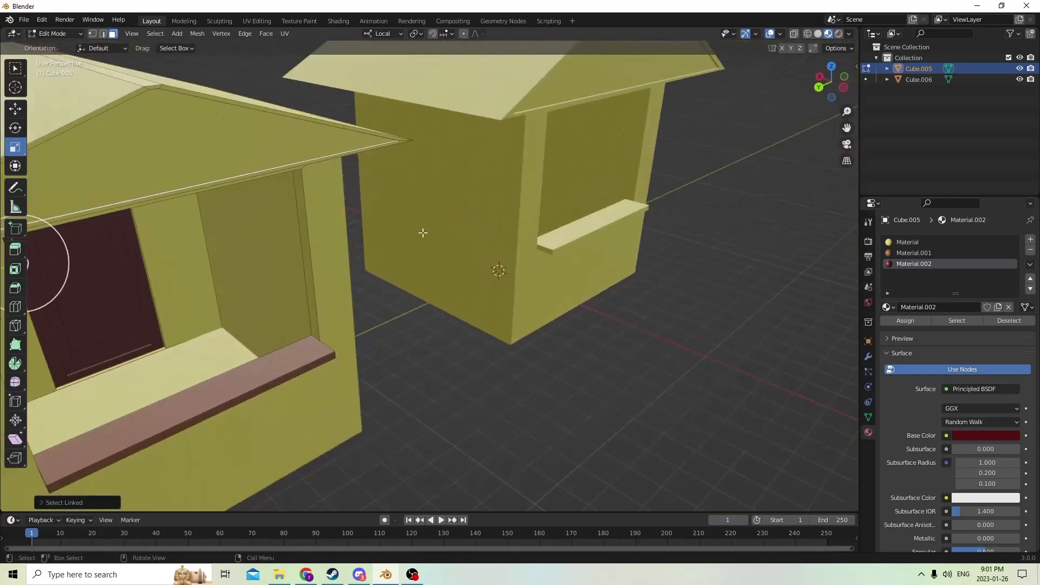
pyautogui.moveTo(423, 233); pyautogui.dragTo(396, 221, button='middle')
pyautogui.moveTo(847, 129); pyautogui.dragTo(823, 144)
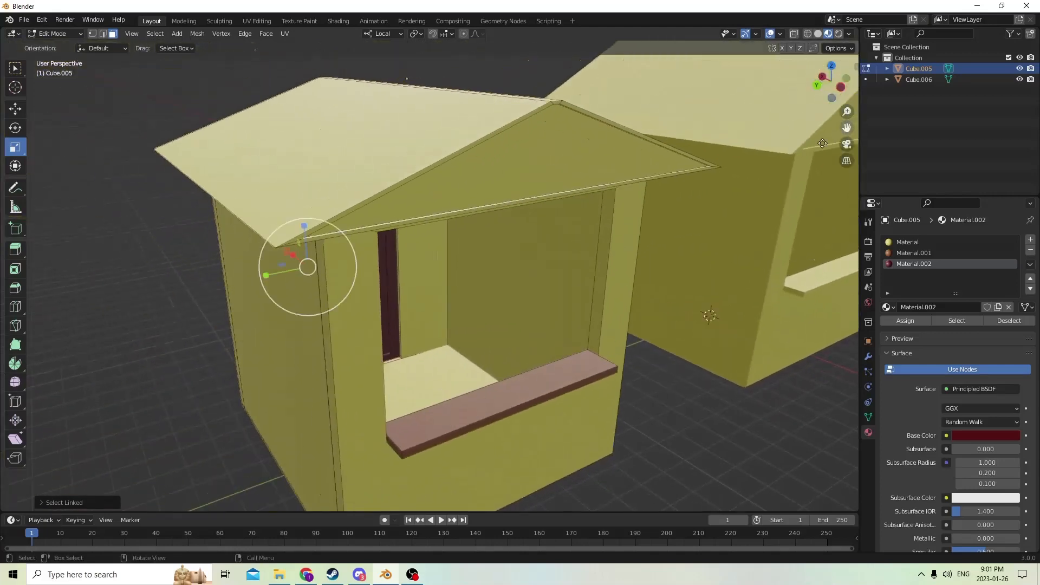
pyautogui.scroll(6, 487, 241)
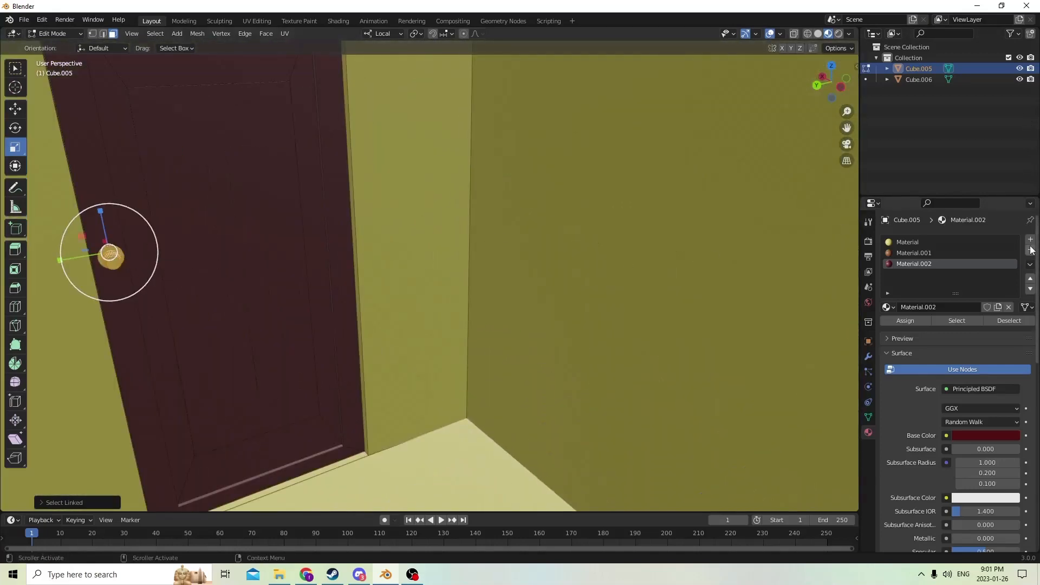
# Create a fourth material with a gray base color and assign it to the door knob.
pyautogui.click(1031, 240)
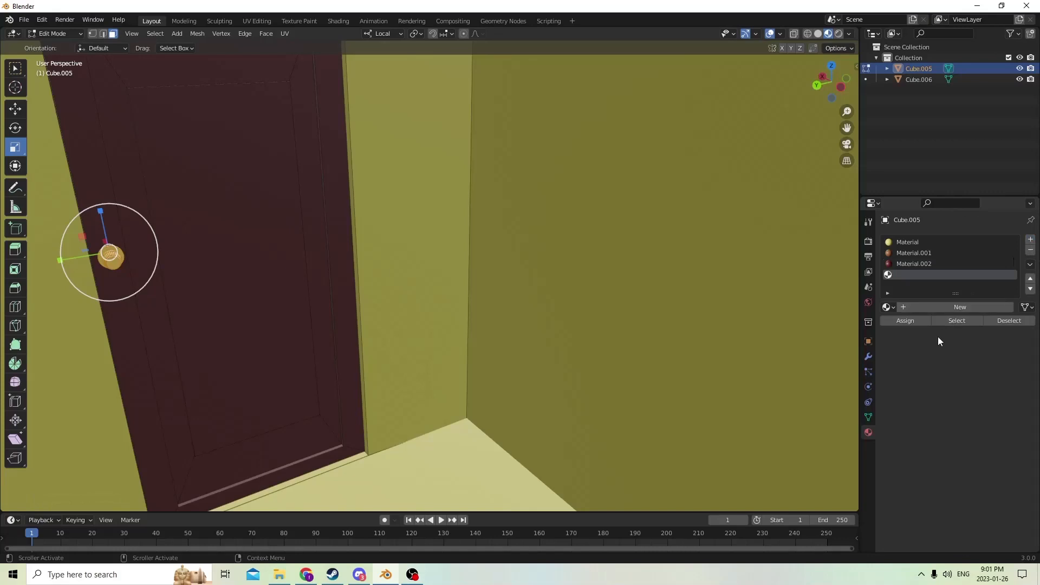
pyautogui.click(928, 307)
pyautogui.click(964, 435)
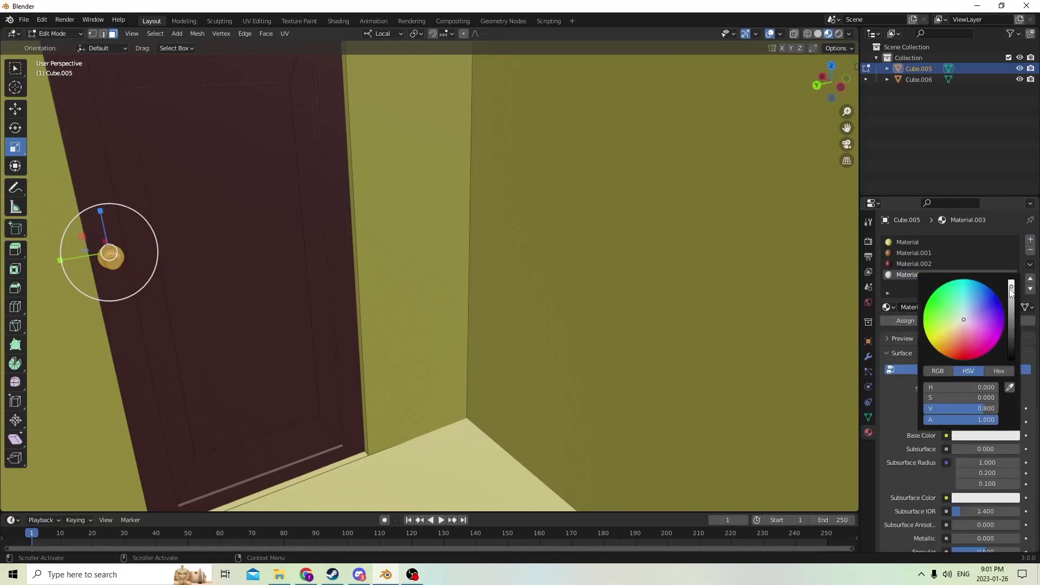
pyautogui.moveTo(1011, 293); pyautogui.dragTo(1005, 337)
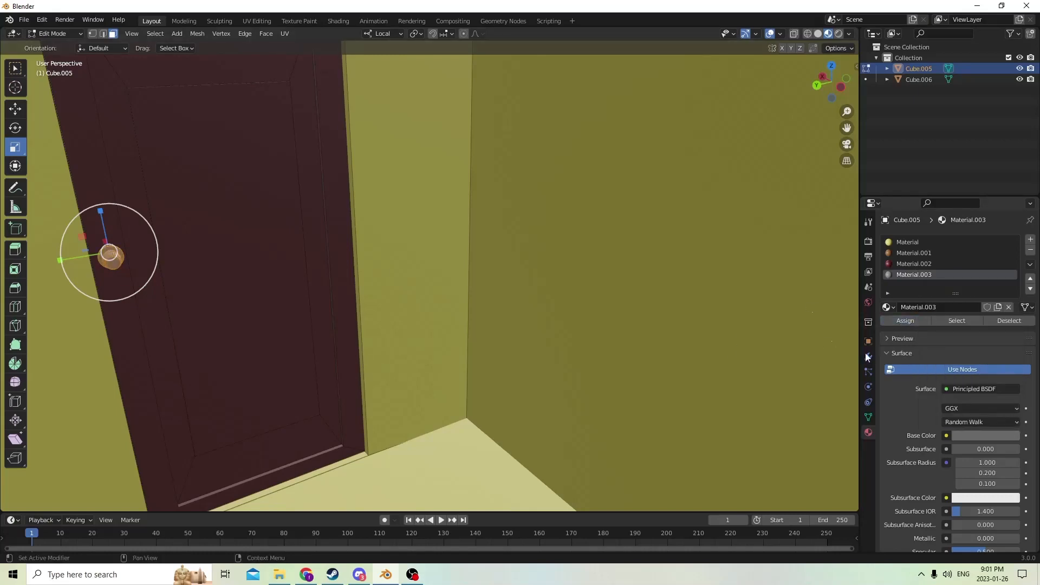
# Clear the knob selection and select the linked roof geometry of the flatter-roofed house.
pyautogui.scroll(-10, 585, 305)
pyautogui.moveTo(489, 284)
pyautogui.mouseDown(button='middle')
pyautogui.moveTo(461, 276)
pyautogui.moveTo(502, 302)
pyautogui.moveTo(504, 281)
pyautogui.moveTo(526, 318)
pyautogui.moveTo(499, 288)
pyautogui.mouseUp(button='middle')
pyautogui.click(484, 292)
pyautogui.scroll(2, 504, 302)
pyautogui.scroll(-2, 500, 287)
pyautogui.scroll(2, 433, 225)
pyautogui.moveTo(431, 222); pyautogui.dragTo(620, 193, button='middle')
pyautogui.press('l')
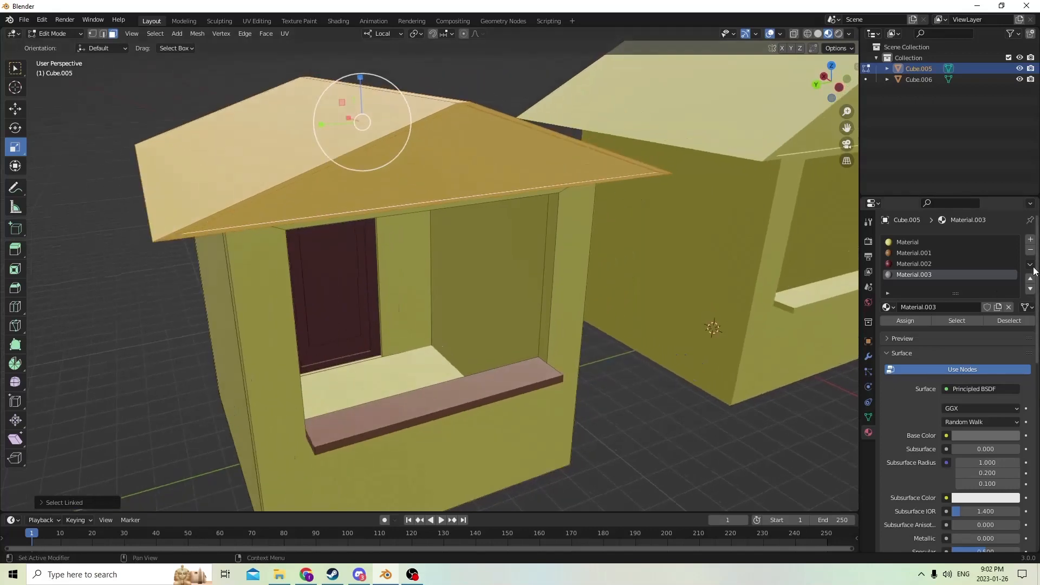
# Create a fifth material with a near-black base color and assign it to the roof.
pyautogui.click(1030, 243)
pyautogui.click(947, 310)
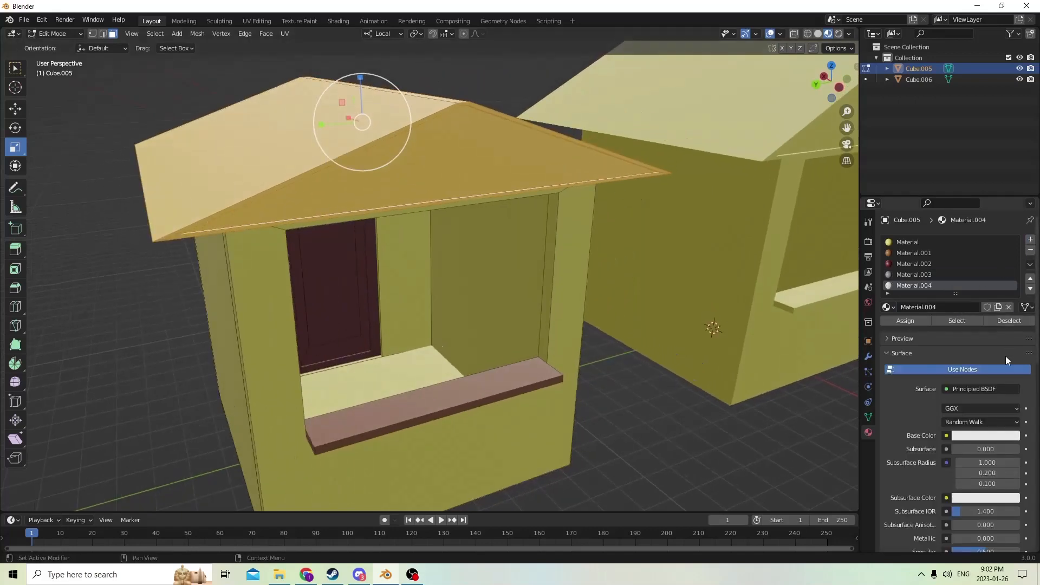
pyautogui.click(1000, 436)
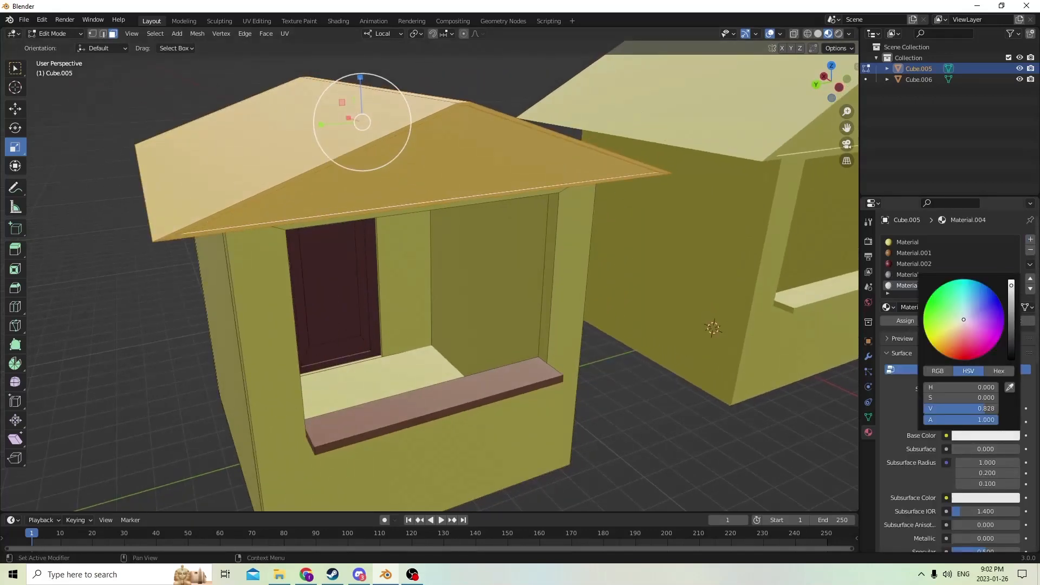
pyautogui.moveTo(1011, 295); pyautogui.dragTo(1015, 350)
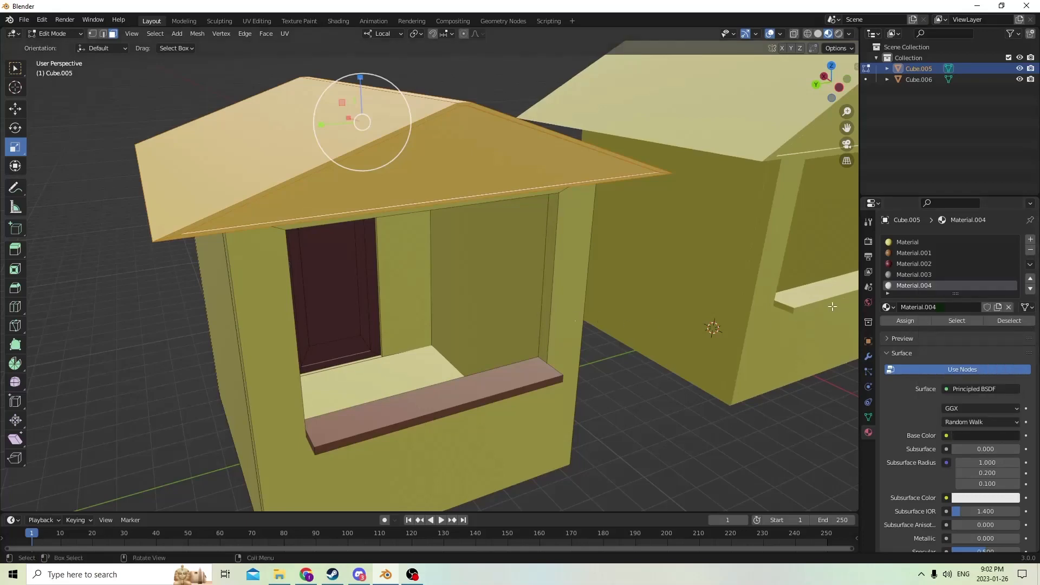
pyautogui.click(916, 321)
# Select the triangular gable faces on the window side and the door side of the dark roof.
pyautogui.click(703, 451)
pyautogui.moveTo(703, 450)
pyautogui.mouseDown(button='middle')
pyautogui.moveTo(573, 306)
pyautogui.moveTo(700, 464)
pyautogui.mouseUp(button='middle')
pyautogui.click(460, 234)
pyautogui.moveTo(459, 234); pyautogui.dragTo(608, 242, button='middle')
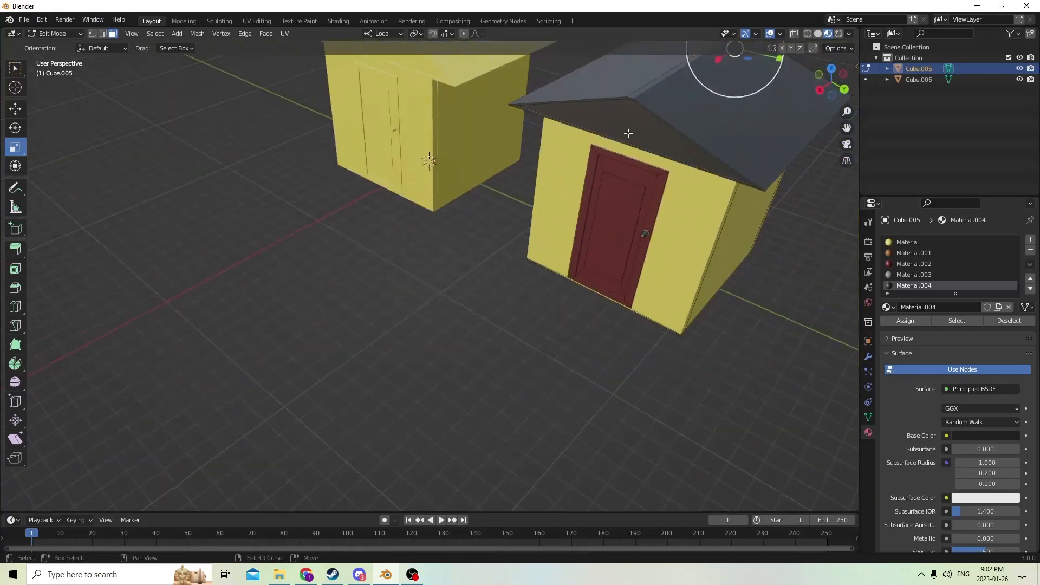
pyautogui.keyDown('shift'); pyautogui.click(628, 134); pyautogui.keyUp('shift')
pyautogui.moveTo(628, 134)
pyautogui.mouseDown(button='middle')
pyautogui.moveTo(551, 81)
pyautogui.moveTo(640, 141)
pyautogui.mouseUp(button='middle')
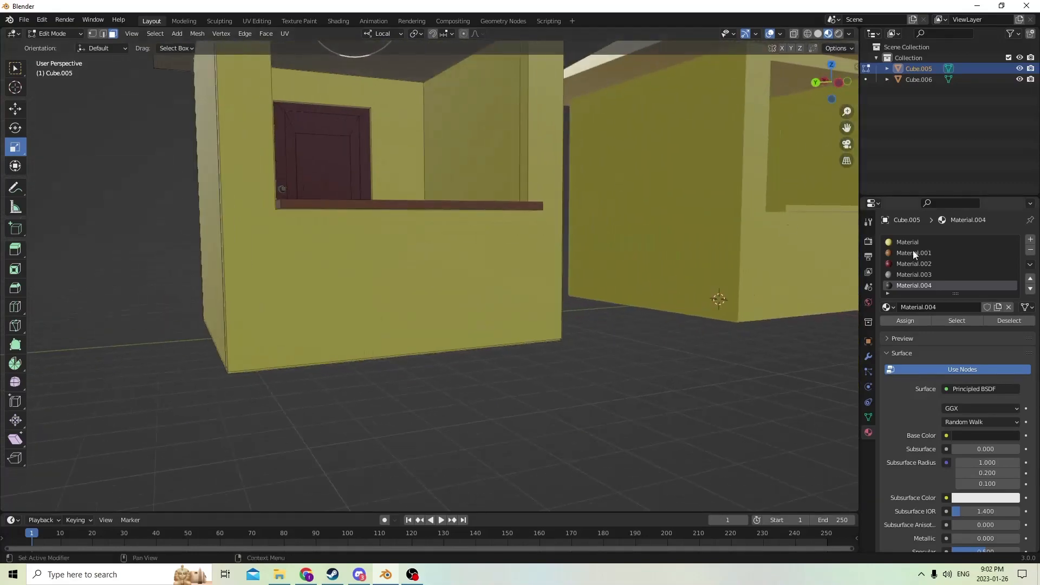
# Create a sixth material with a bright green base color and assign it to the selected gable faces.
pyautogui.click(1030, 239)
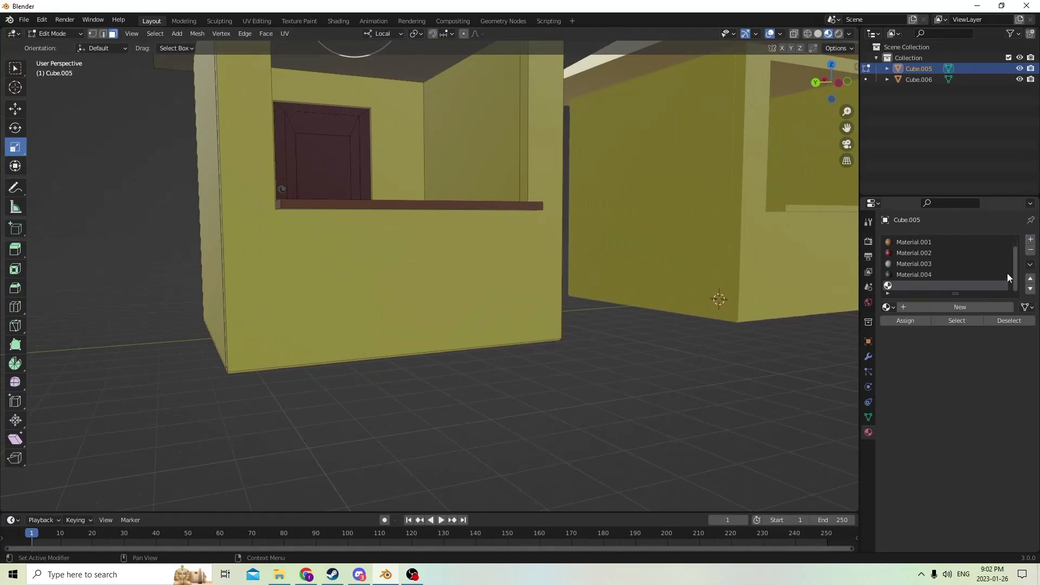
pyautogui.click(960, 305)
pyautogui.click(967, 437)
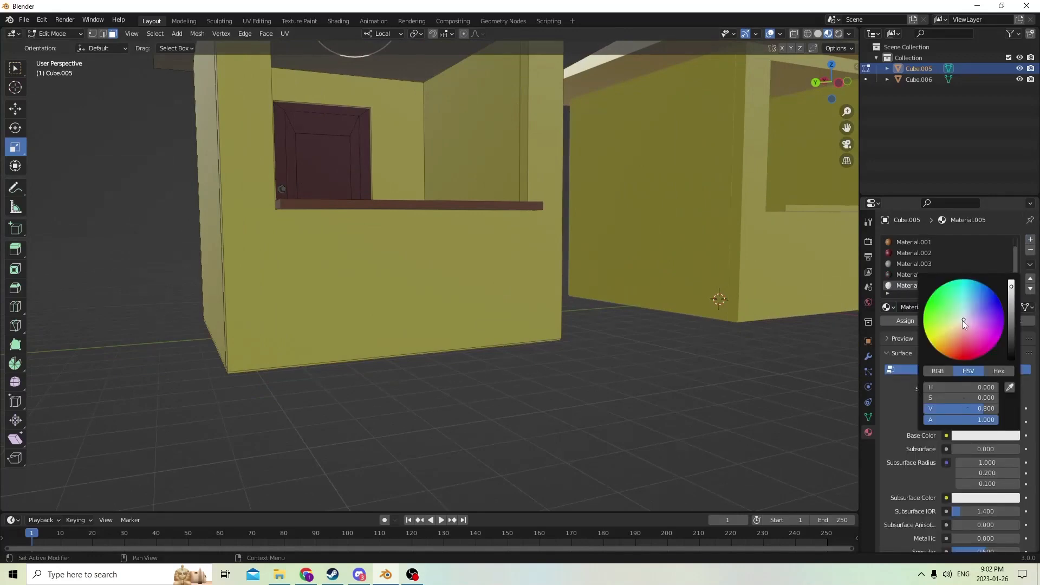
pyautogui.moveTo(962, 320); pyautogui.dragTo(941, 303)
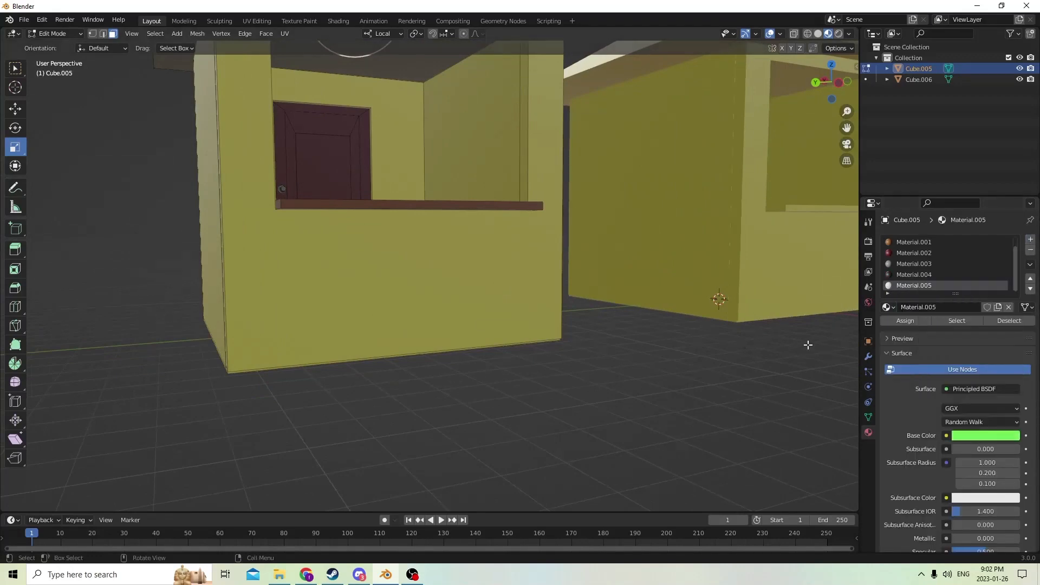
pyautogui.click(898, 324)
pyautogui.moveTo(574, 333); pyautogui.dragTo(561, 355, button='middle')
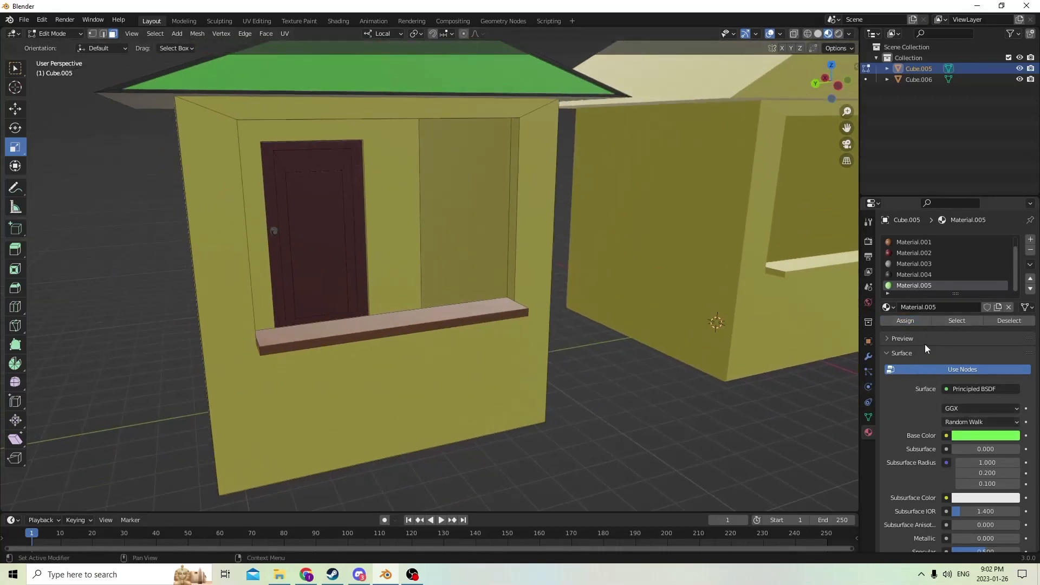
# Change the gable material's base color to brown, about H 0.049, S 0.962 and V 0.303.
pyautogui.click(964, 436)
pyautogui.moveTo(943, 315); pyautogui.dragTo(947, 349)
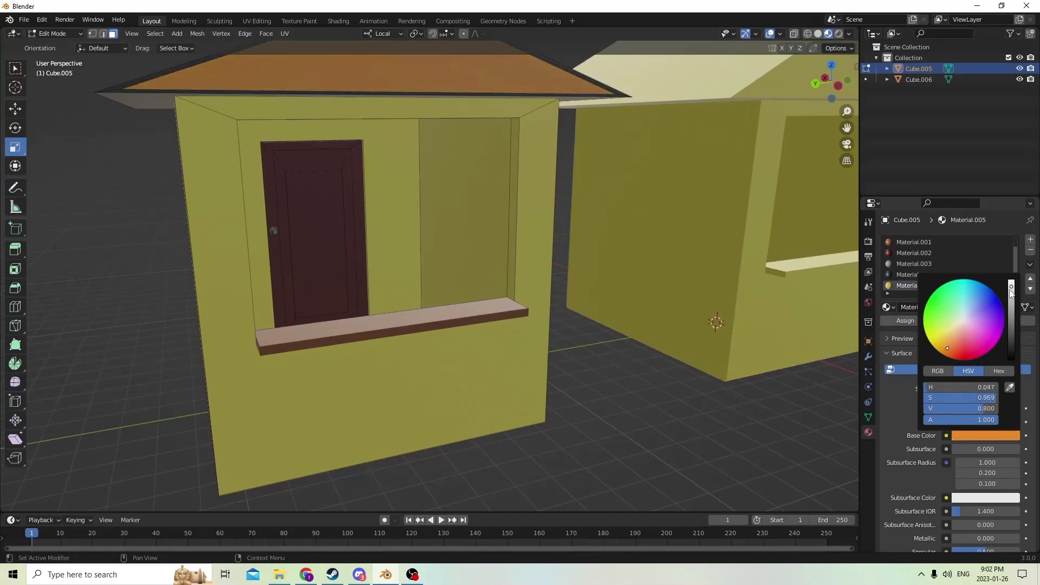
pyautogui.moveTo(1011, 286); pyautogui.dragTo(1011, 312)
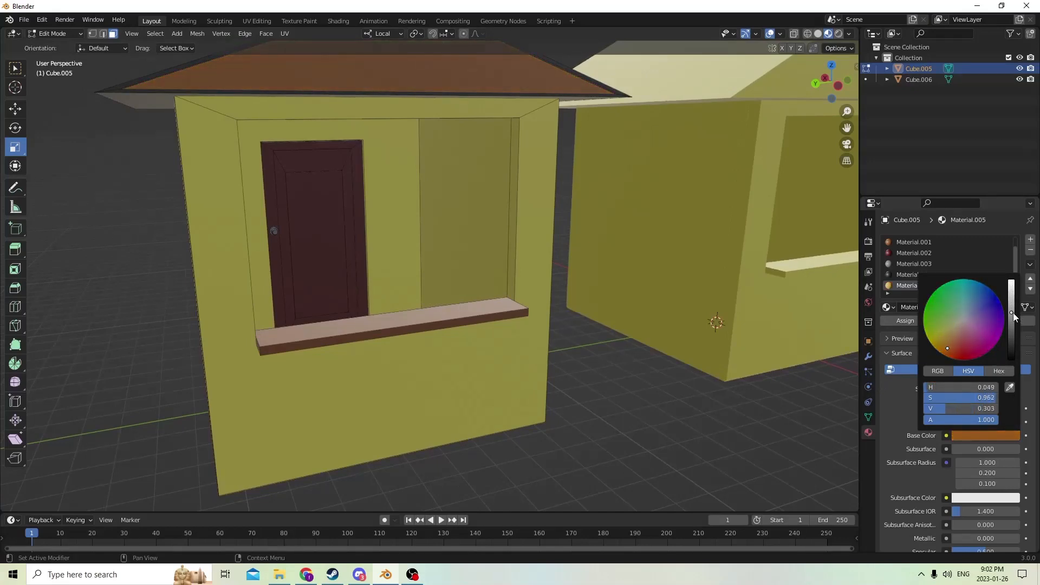
# Select the roof's underside face, create a seventh material with a pale lavender base color and assign it to that face.
pyautogui.moveTo(655, 434); pyautogui.dragTo(411, 160, button='middle')
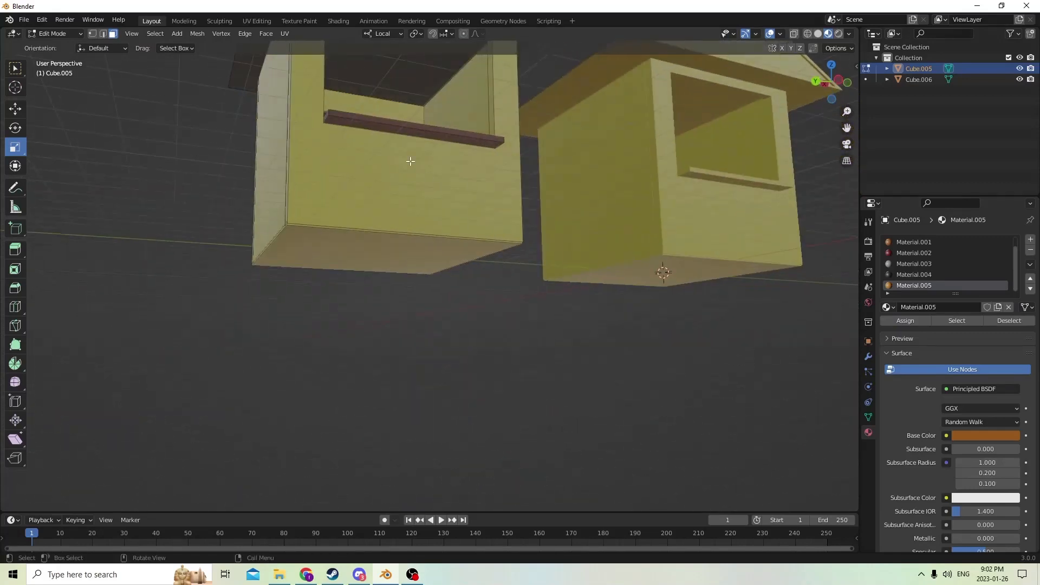
pyautogui.click(390, 78)
pyautogui.moveTo(390, 78); pyautogui.dragTo(379, 119, button='middle')
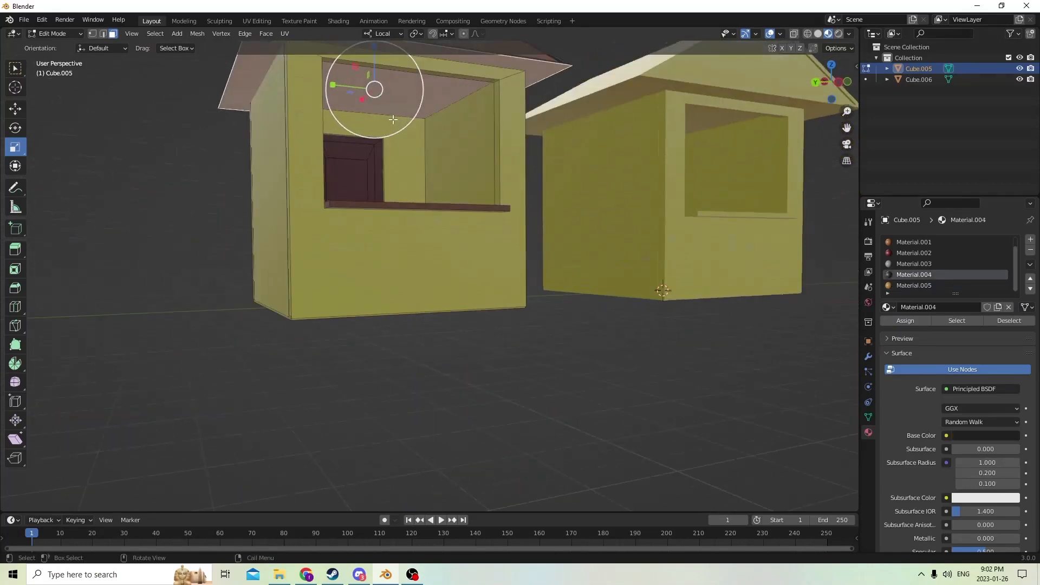
pyautogui.click(1031, 240)
pyautogui.click(963, 307)
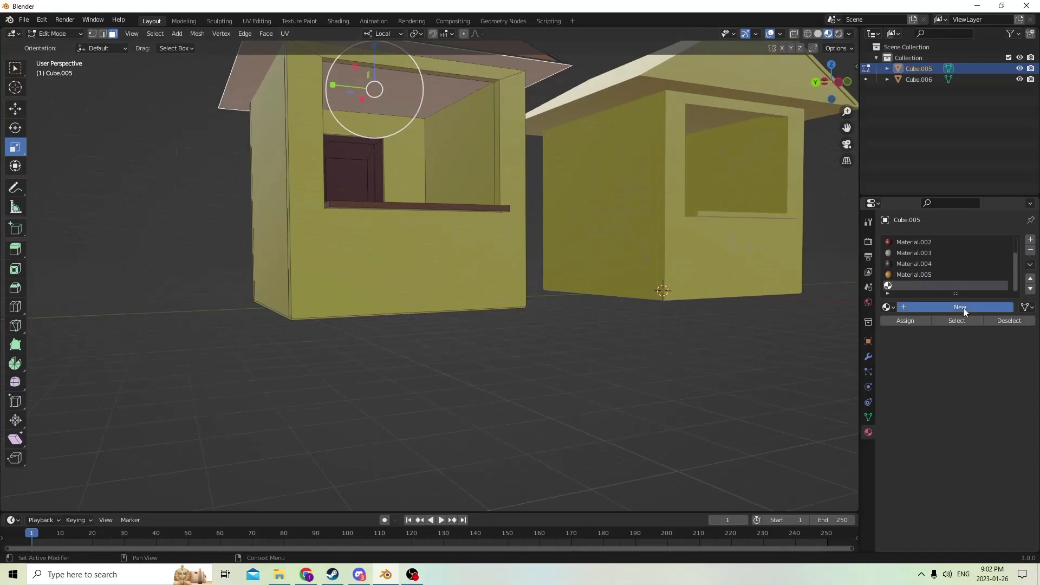
pyautogui.click(975, 435)
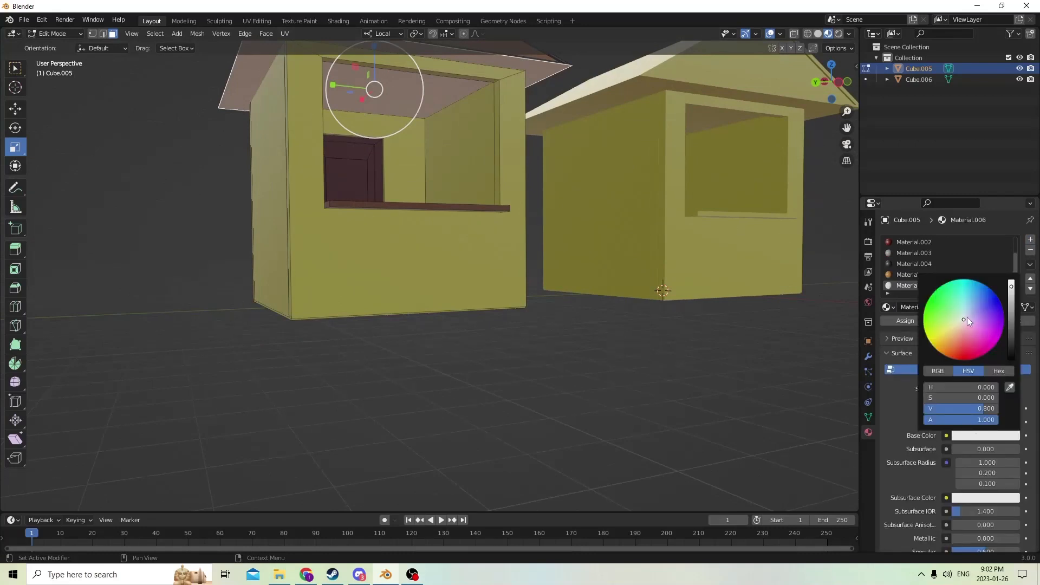
pyautogui.moveTo(968, 320); pyautogui.dragTo(969, 319)
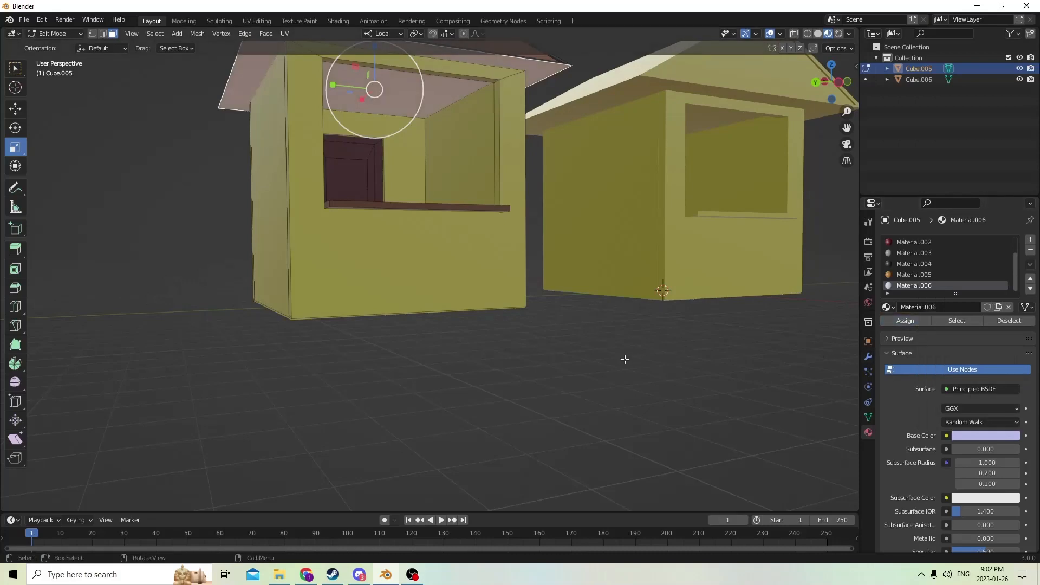
pyautogui.moveTo(548, 364); pyautogui.dragTo(522, 402, button='middle')
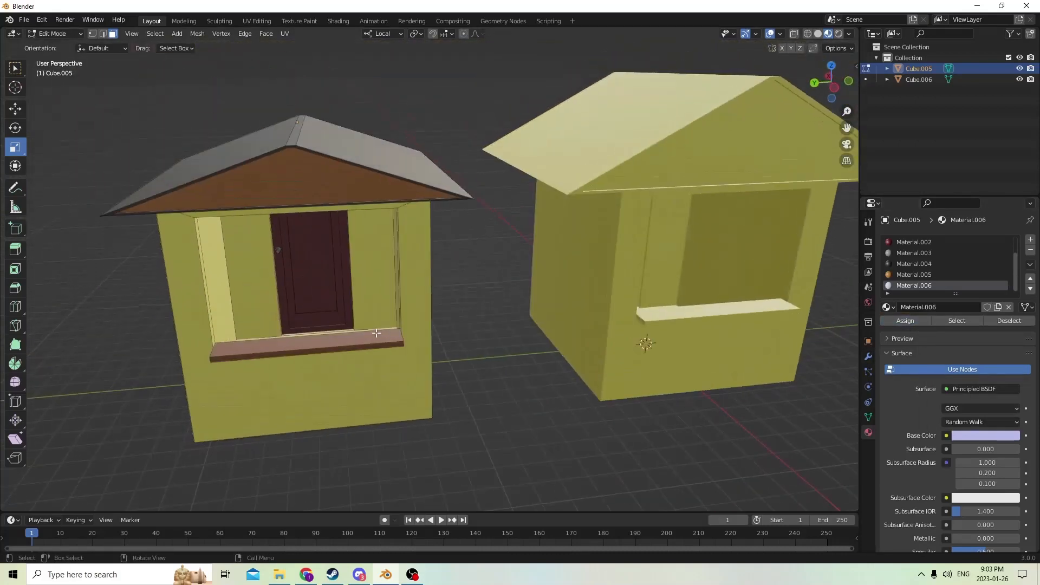
# Leave Edit Mode on the flatter-roofed house and open the steeper-roofed house, Cube.006, in Edit Mode.
pyautogui.moveTo(376, 333); pyautogui.dragTo(343, 330, button='middle')
pyautogui.press('Tab')
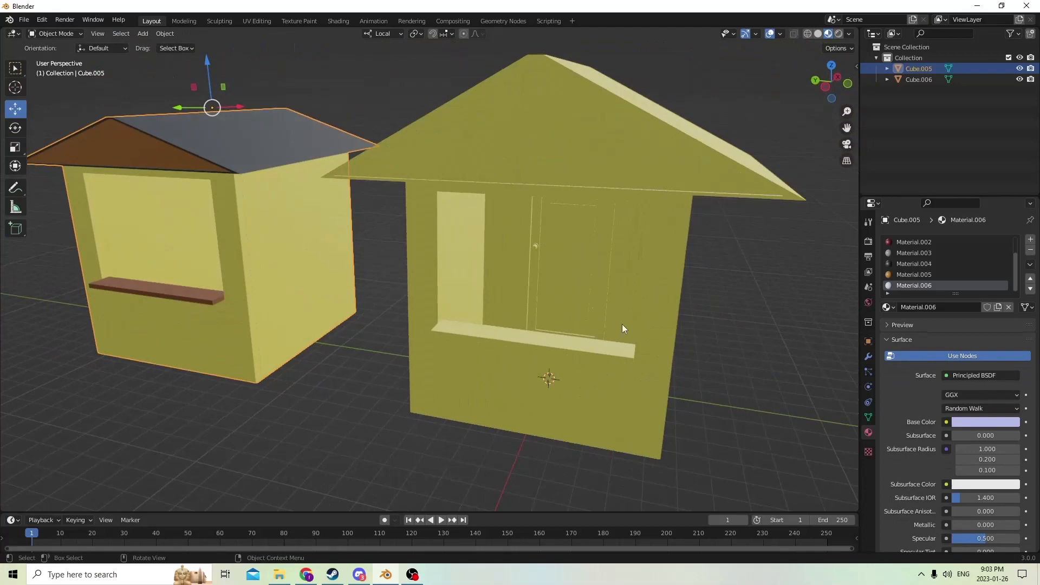
pyautogui.moveTo(622, 324); pyautogui.dragTo(639, 304, button='middle')
pyautogui.click(645, 165)
pyautogui.moveTo(645, 164); pyautogui.dragTo(652, 210, button='middle')
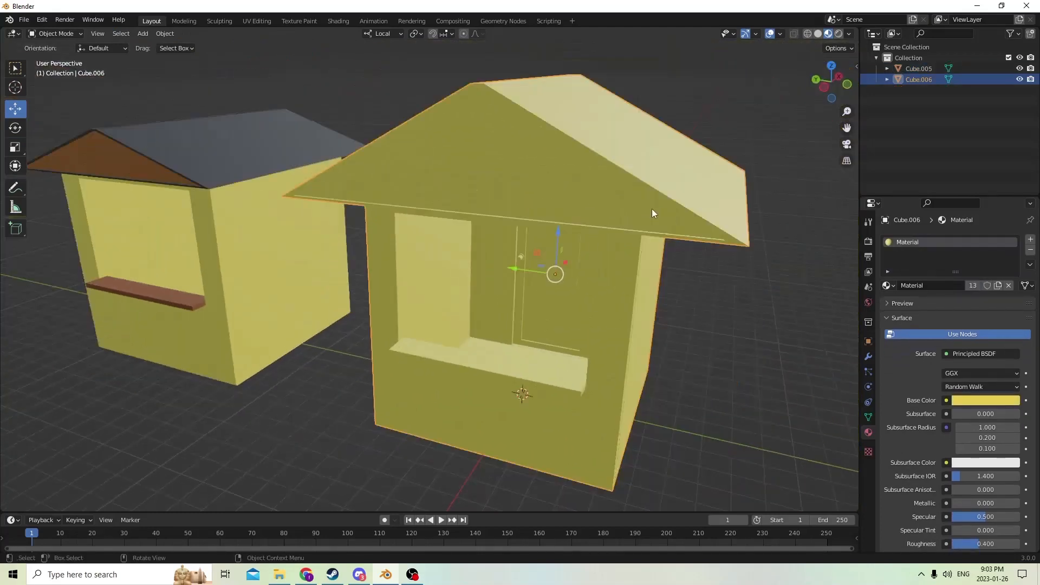
pyautogui.press('Tab')
# Select only the linked window sill geometry of the steeper-roofed house and create a new material in a second slot.
pyautogui.moveTo(717, 241); pyautogui.dragTo(730, 242, button='middle')
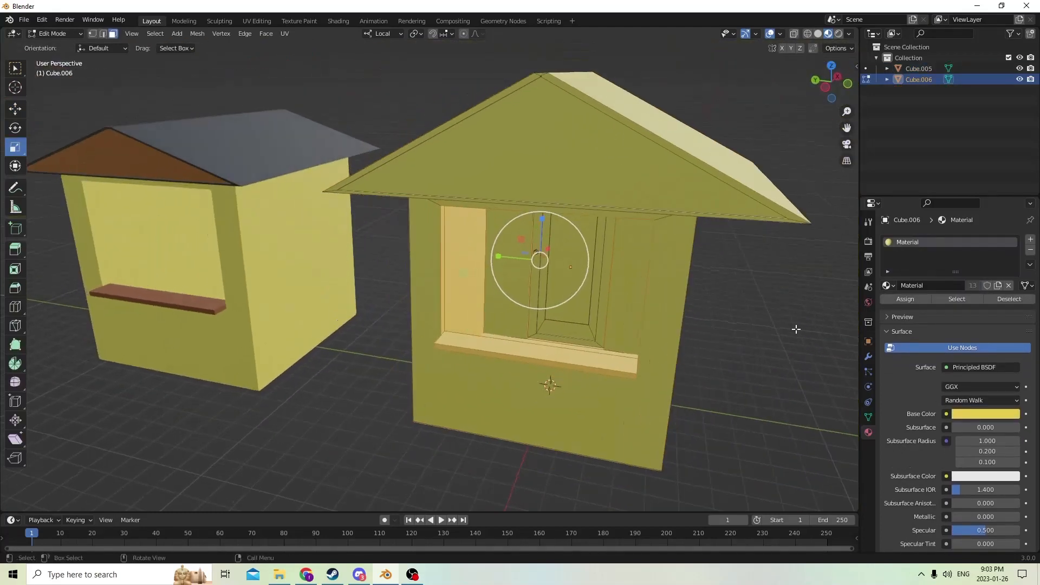
pyautogui.moveTo(711, 313); pyautogui.dragTo(622, 313, button='middle')
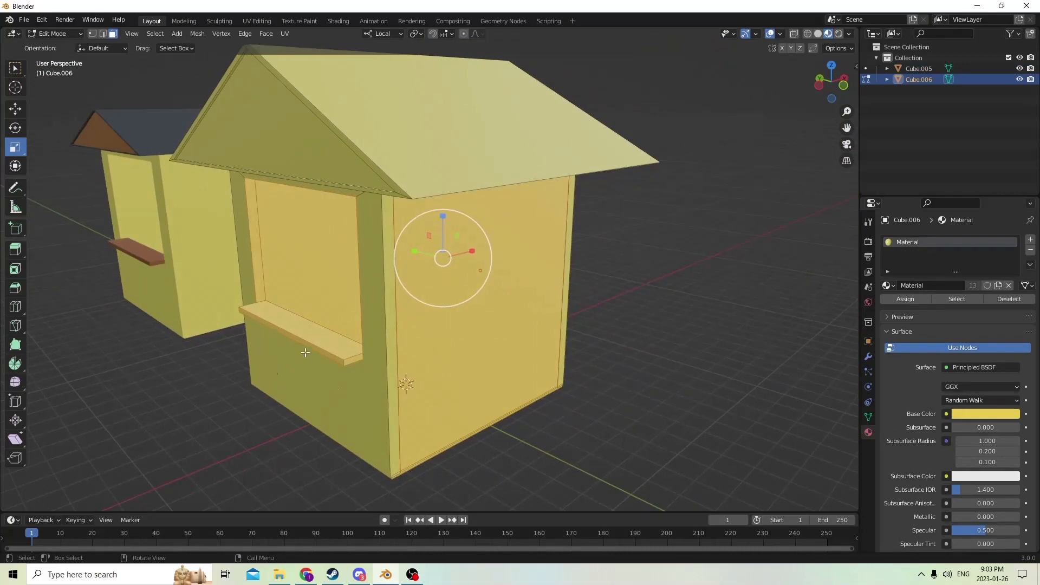
pyautogui.moveTo(504, 298); pyautogui.dragTo(555, 316, button='middle')
pyautogui.moveTo(631, 329); pyautogui.dragTo(659, 300, button='middle')
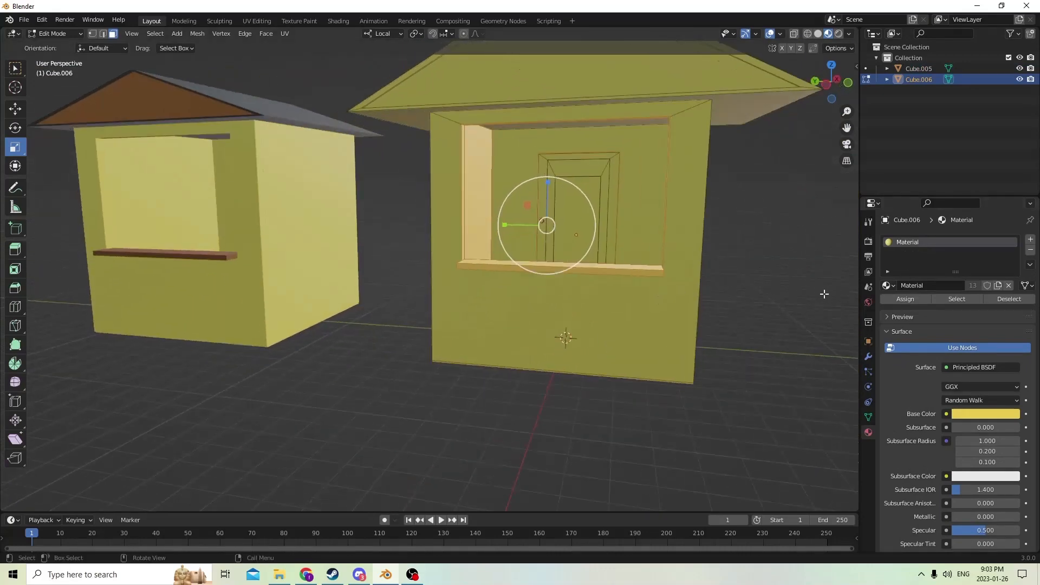
pyautogui.moveTo(824, 293); pyautogui.dragTo(704, 295, button='middle')
pyautogui.moveTo(504, 324); pyautogui.dragTo(753, 308, button='middle')
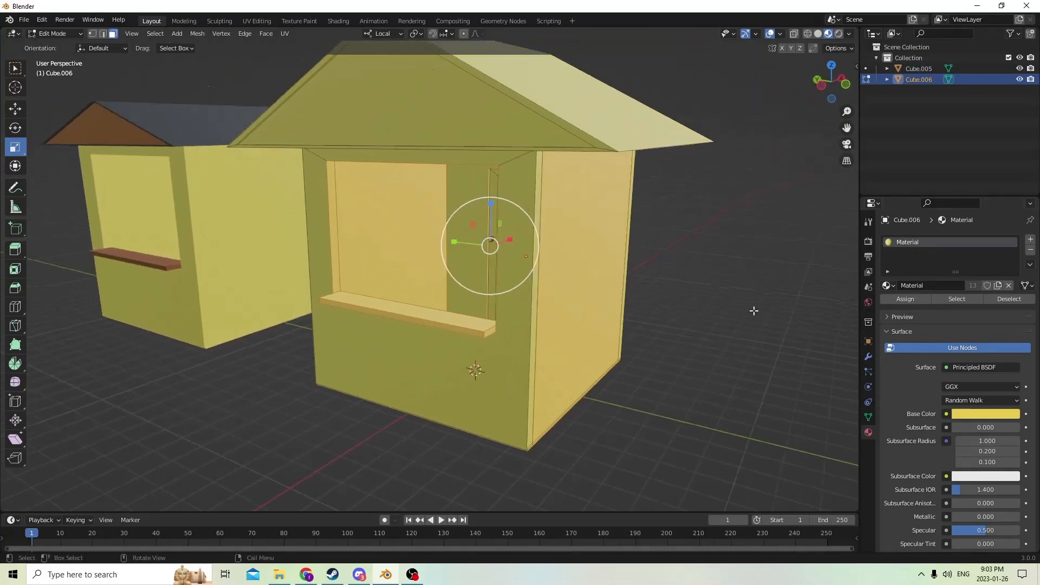
pyautogui.press('l')
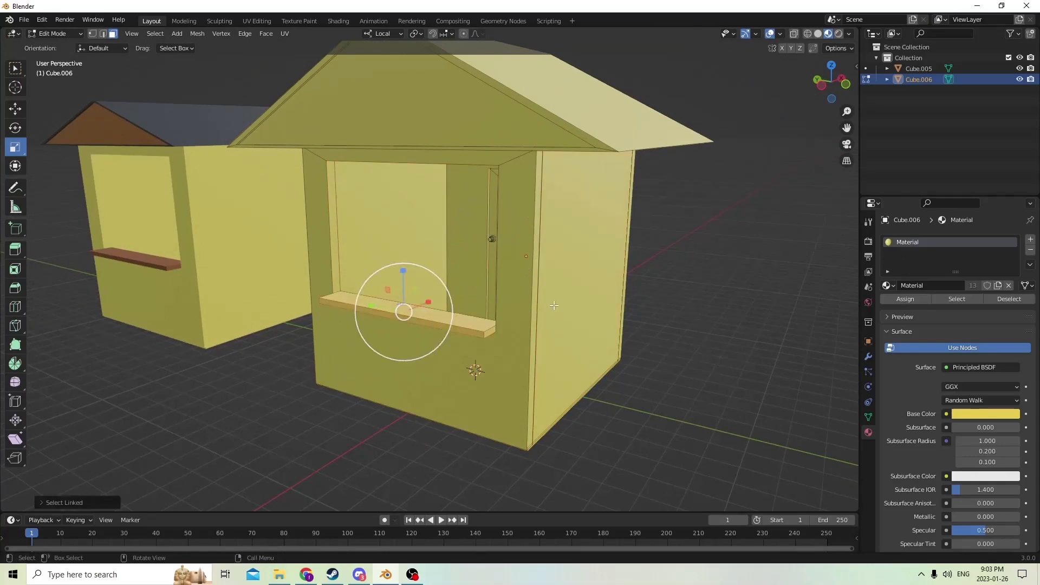
pyautogui.click(1032, 240)
pyautogui.click(976, 307)
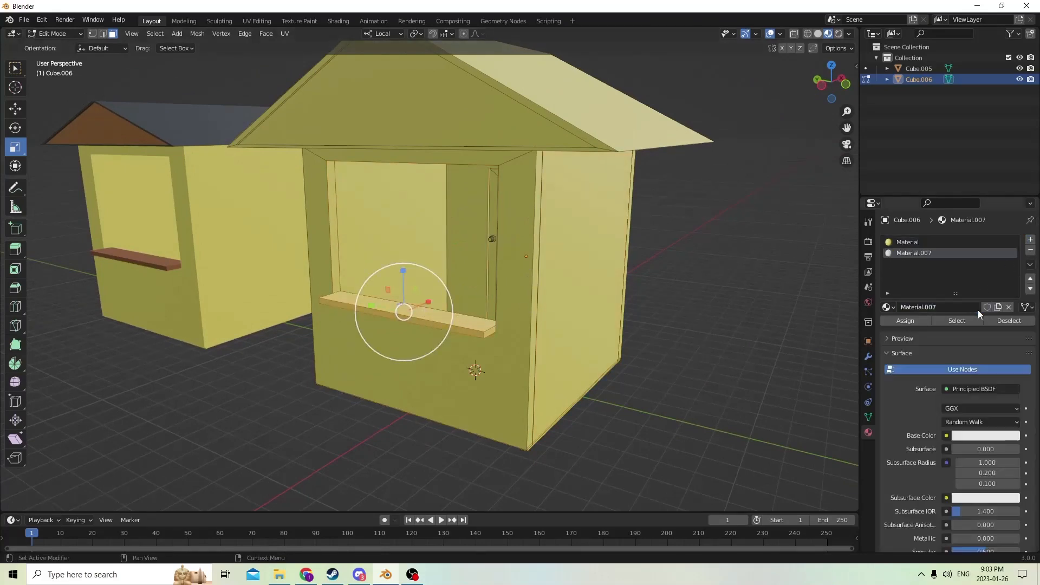
# Give the sill material a dark red base color, about H 0.001, S 0.934 and V 0.246, and assign it to the window sill.
pyautogui.click(975, 436)
pyautogui.moveTo(962, 318); pyautogui.dragTo(963, 350)
pyautogui.moveTo(1012, 287); pyautogui.dragTo(1011, 299)
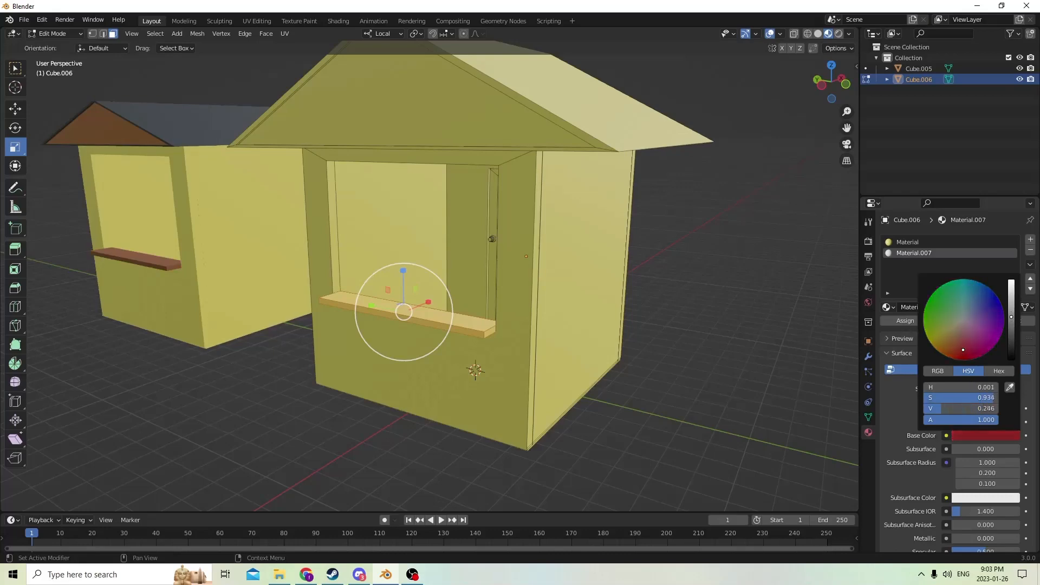
pyautogui.click(908, 323)
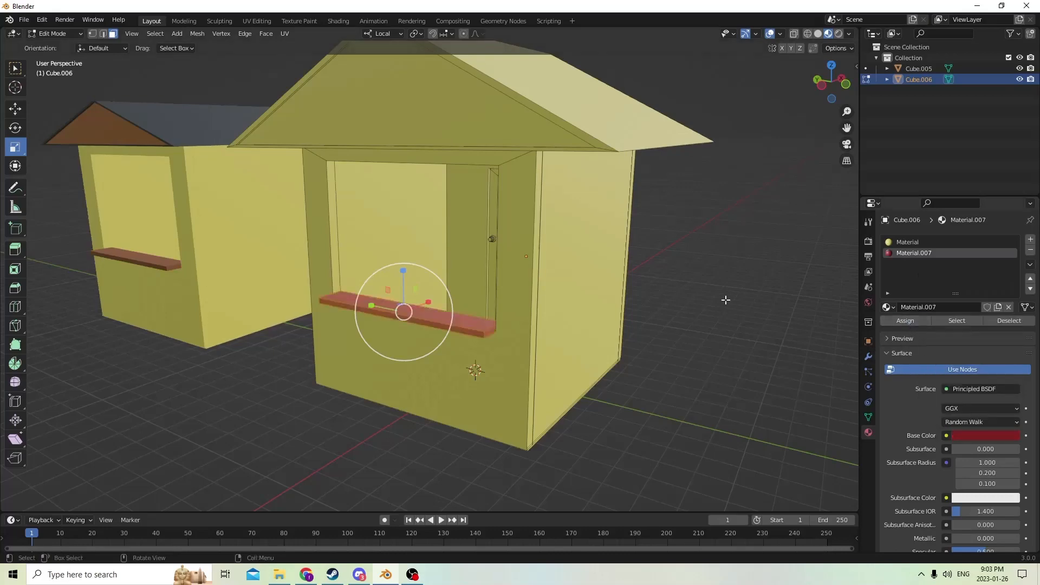
# Select the steeper-roofed house's linked door knob geometry, create a gray material in a third slot and assign it to the knob.
pyautogui.scroll(12, 532, 321)
pyautogui.scroll(5, 569, 328)
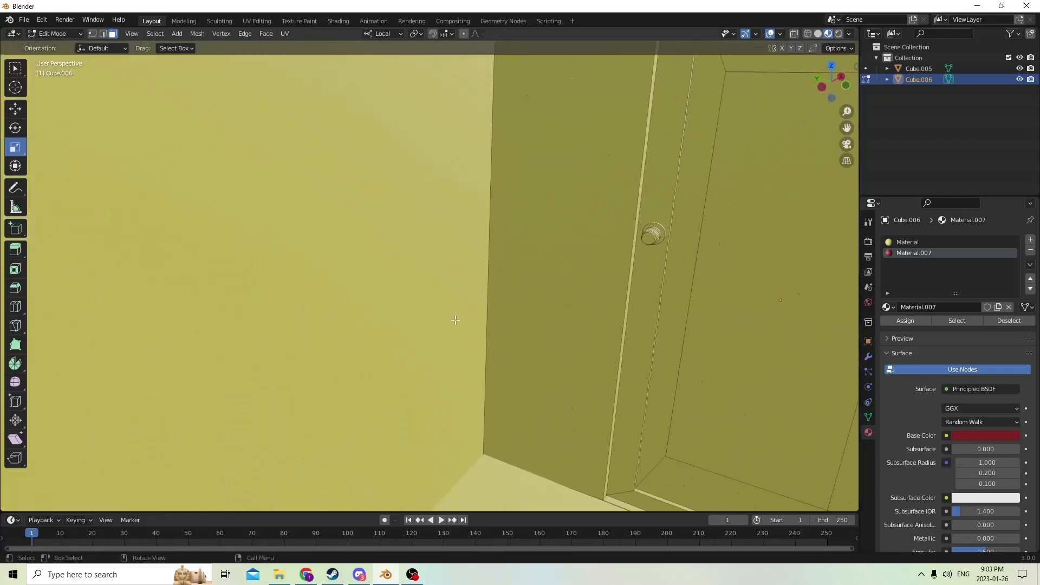
pyautogui.click(650, 237)
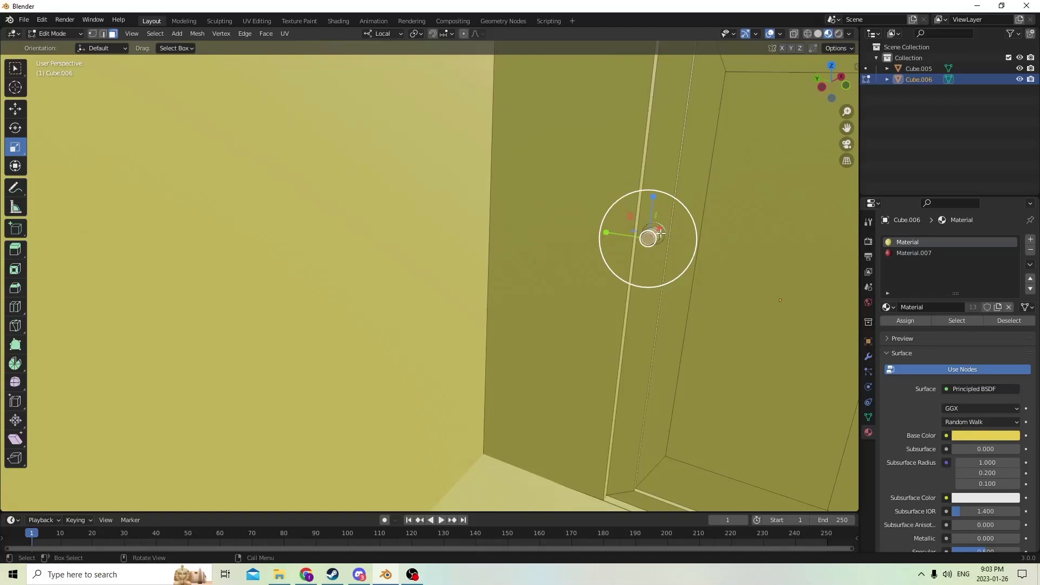
pyautogui.hotkey('ctrl', 'l')
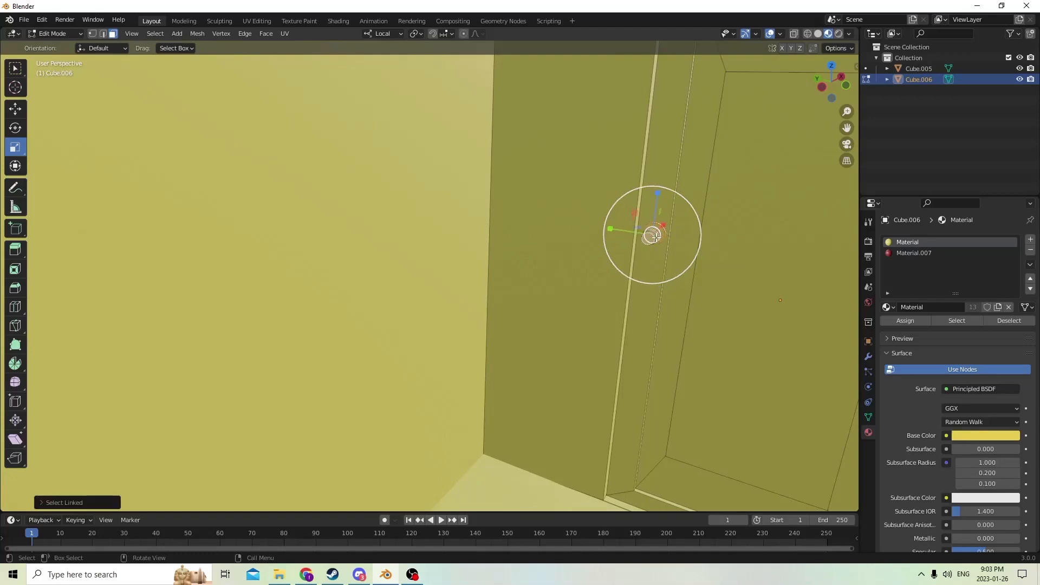
pyautogui.moveTo(655, 229); pyautogui.dragTo(347, 212, button='middle')
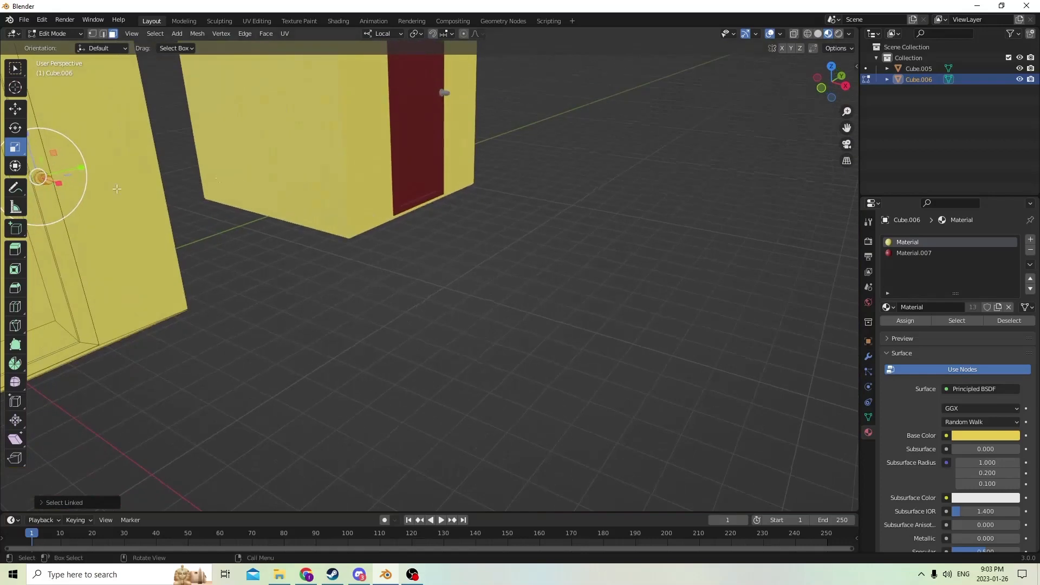
pyautogui.moveTo(117, 188); pyautogui.dragTo(170, 188, button='middle')
pyautogui.click(1031, 240)
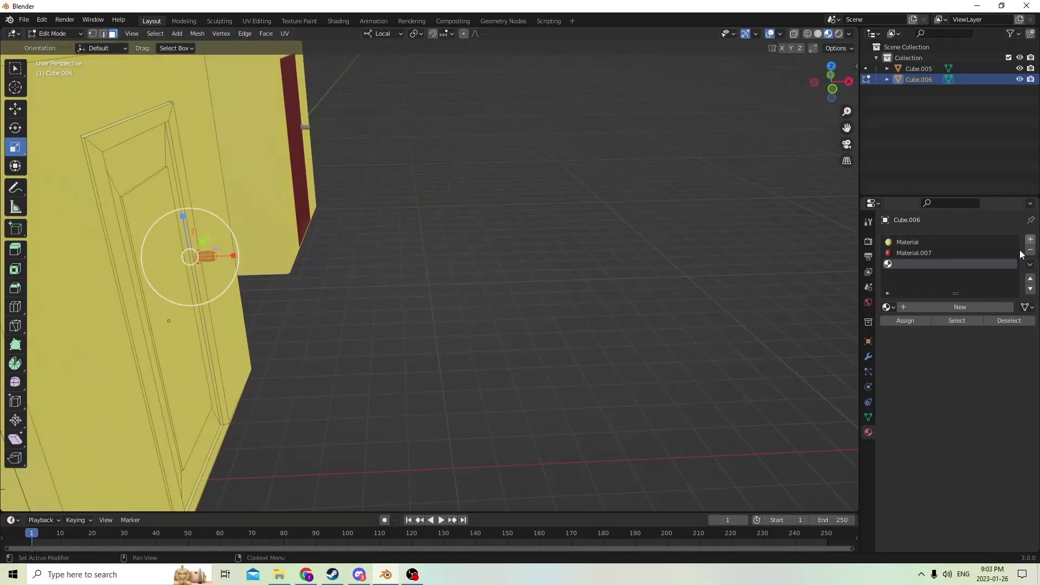
pyautogui.click(976, 307)
pyautogui.click(978, 437)
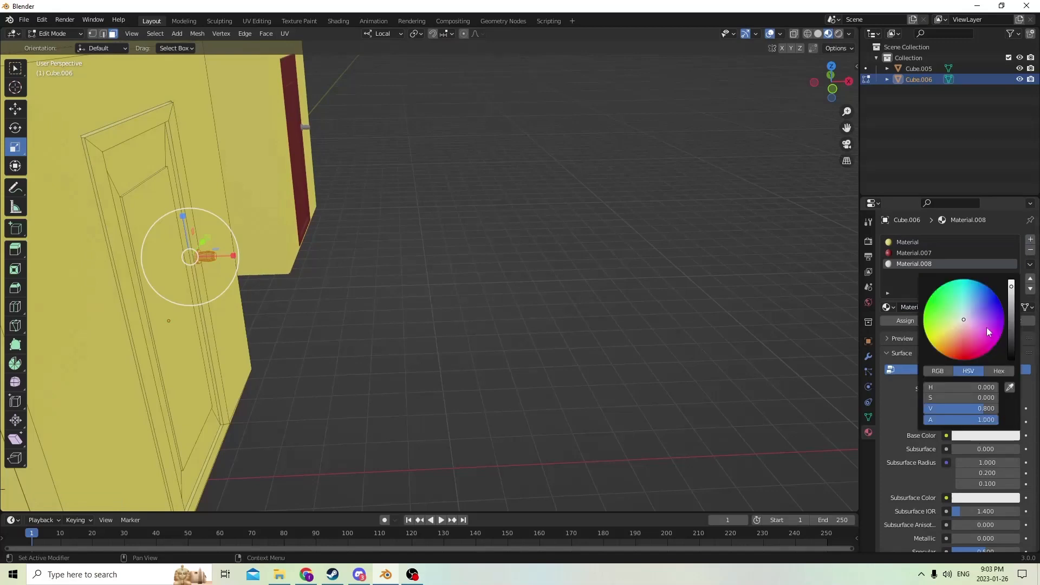
pyautogui.moveTo(1011, 291); pyautogui.dragTo(1012, 325)
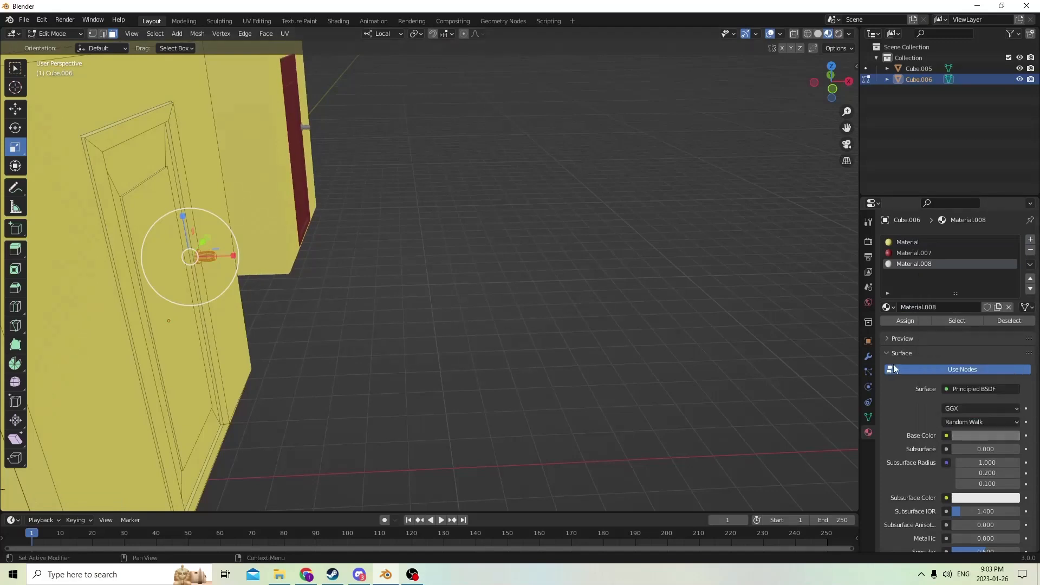
pyautogui.click(911, 322)
# Select the linked door geometry and assign it a new reddish-brown material with a base color of about H 0.015, S 0.874 and V 0.260.
pyautogui.click(437, 301)
pyautogui.moveTo(436, 302); pyautogui.dragTo(135, 229, button='middle')
pyautogui.press('l')
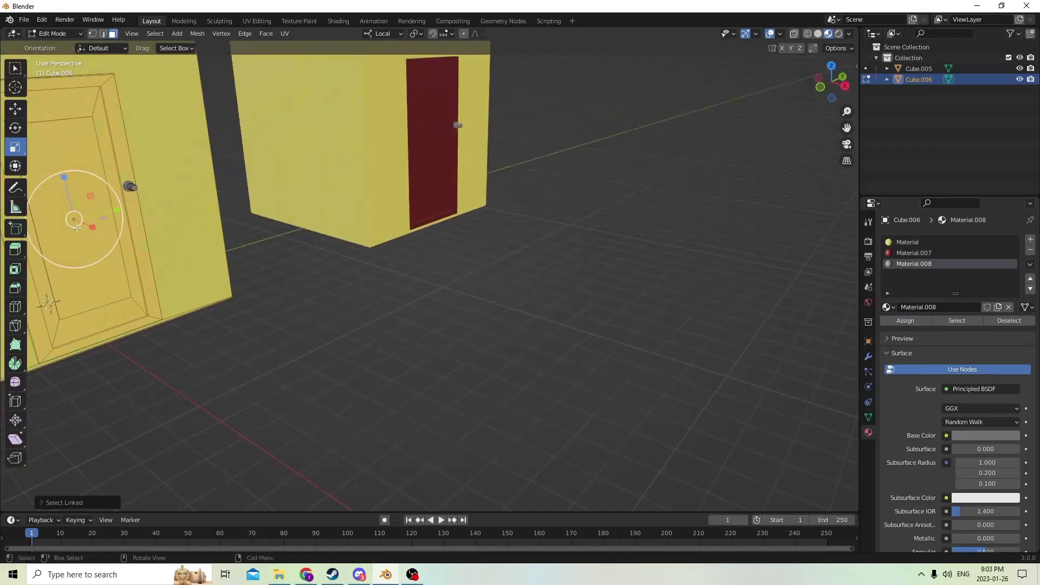
pyautogui.click(1031, 240)
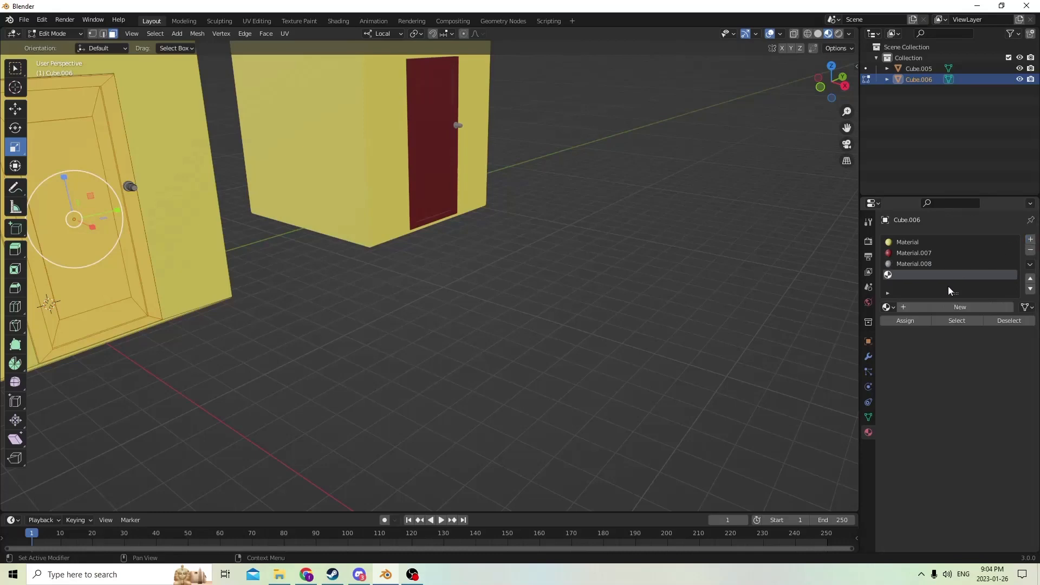
pyautogui.click(948, 306)
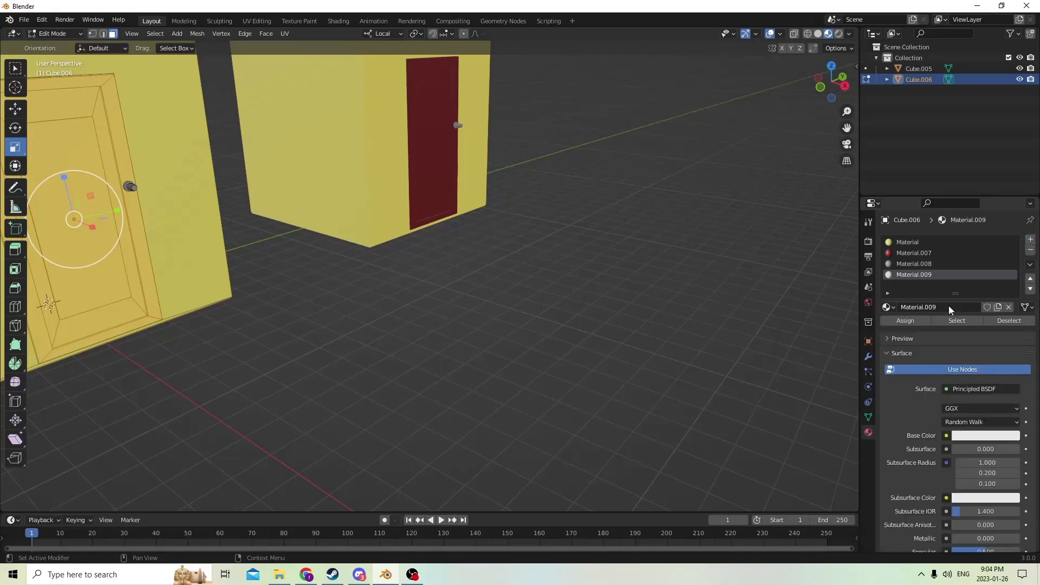
pyautogui.click(980, 437)
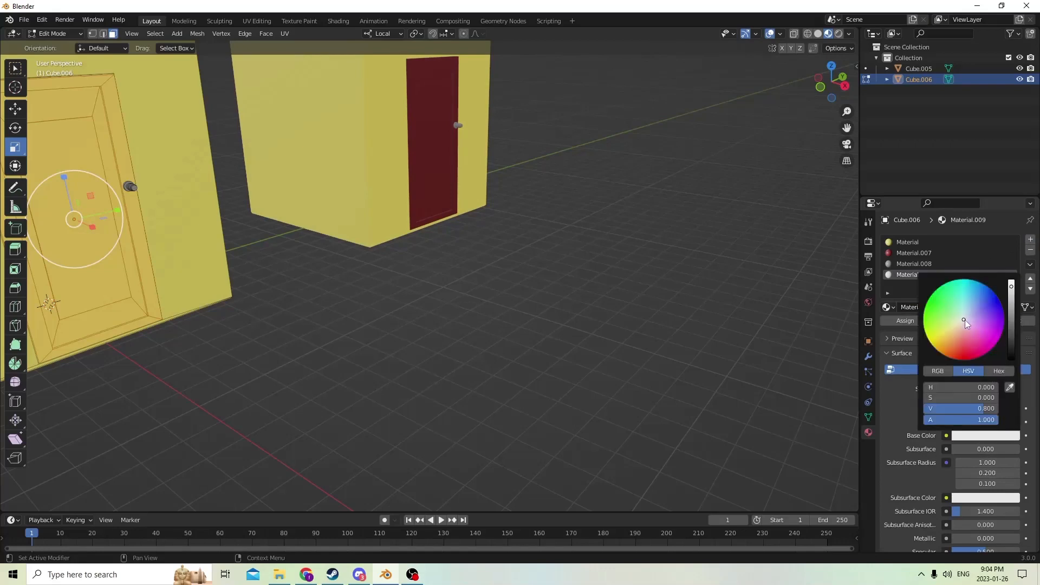
pyautogui.moveTo(964, 320); pyautogui.dragTo(960, 345)
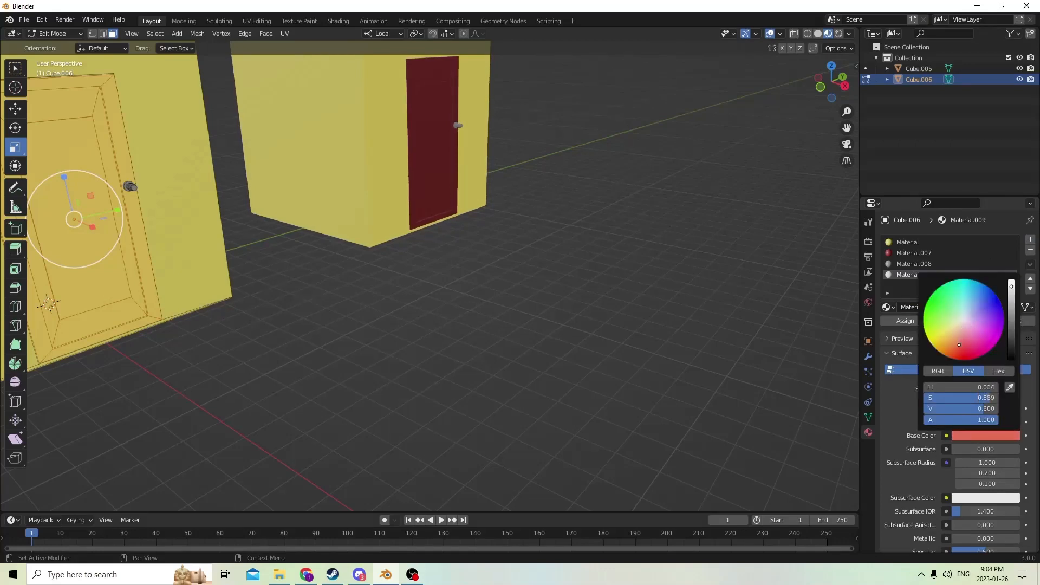
pyautogui.moveTo(1012, 284); pyautogui.dragTo(1011, 293)
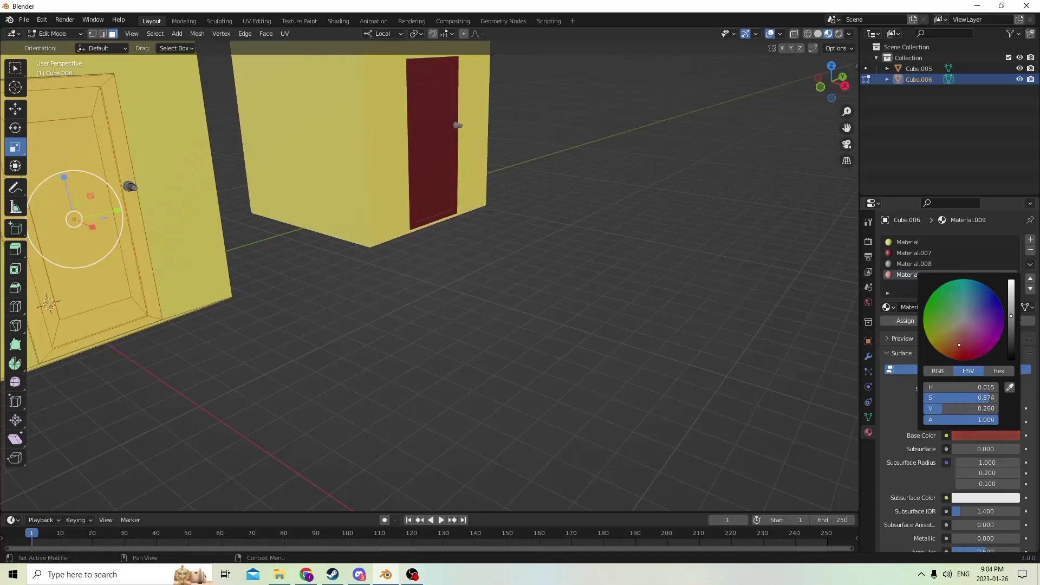
pyautogui.click(922, 321)
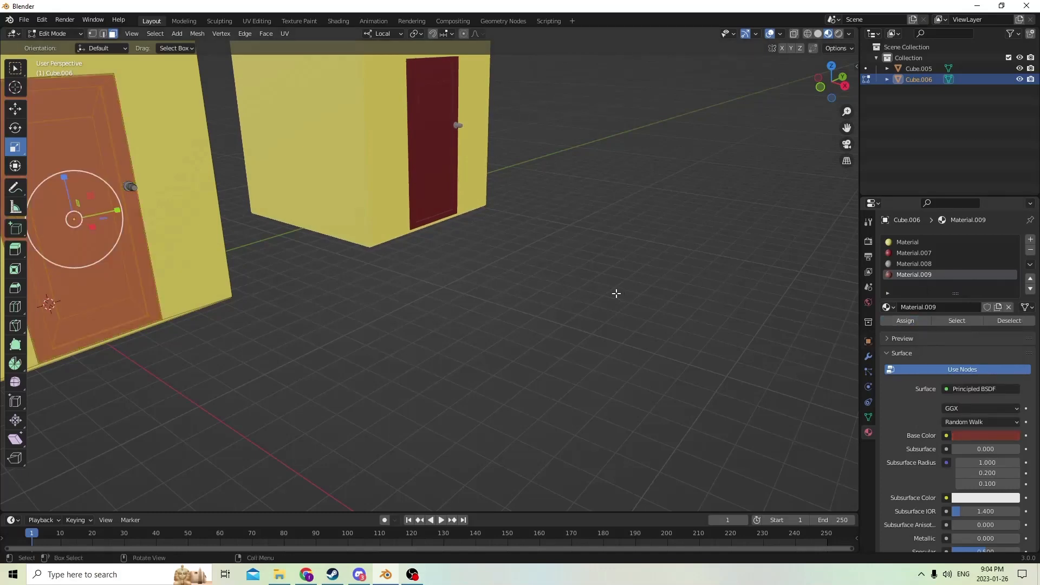
# Select the whole linked roof of the steeper-roofed house, create a new near-black material and assign it to the roof.
pyautogui.moveTo(599, 288); pyautogui.dragTo(754, 299, button='middle')
pyautogui.scroll(-3, 785, 284)
pyautogui.click(608, 191)
pyautogui.moveTo(608, 191); pyautogui.dragTo(287, 177, button='middle')
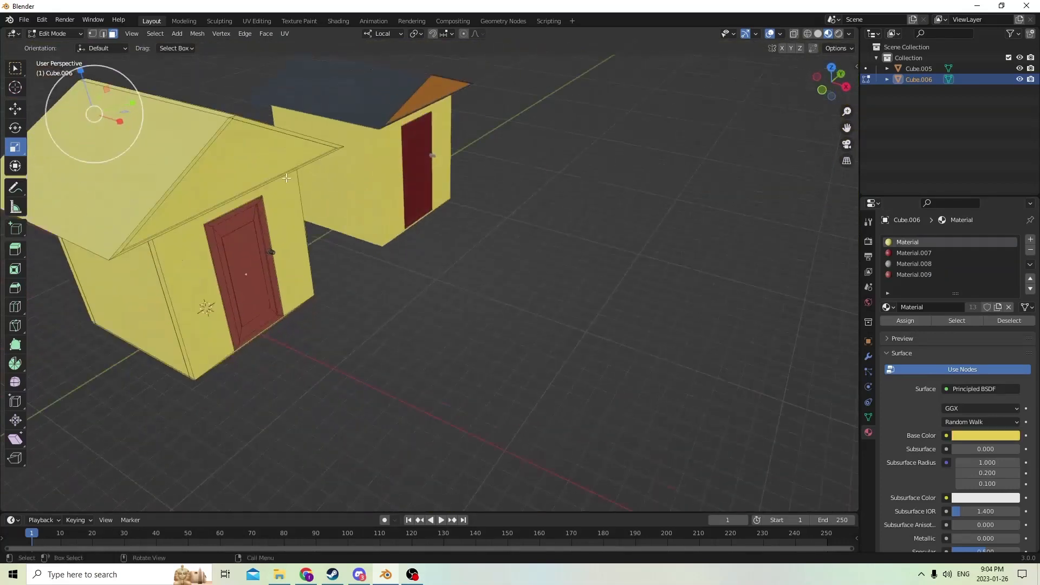
pyautogui.click(268, 147)
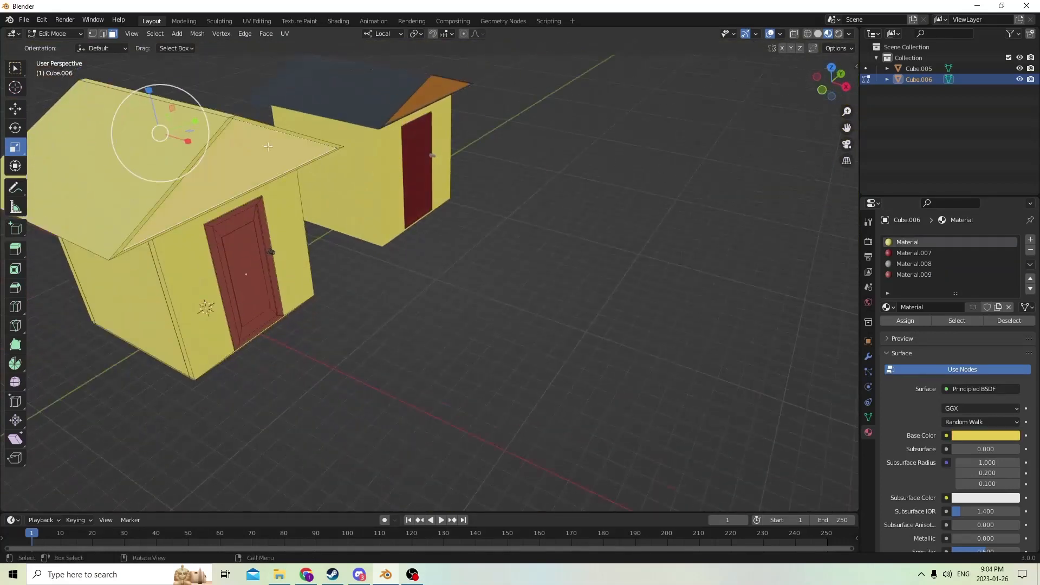
pyautogui.click(1030, 240)
pyautogui.moveTo(538, 306); pyautogui.dragTo(470, 283, button='middle')
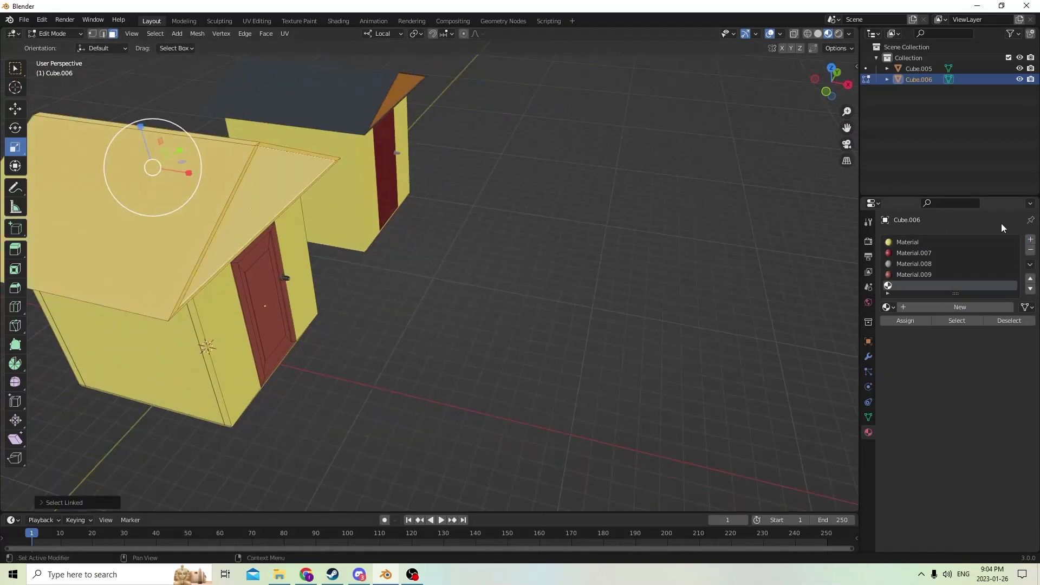
pyautogui.click(968, 308)
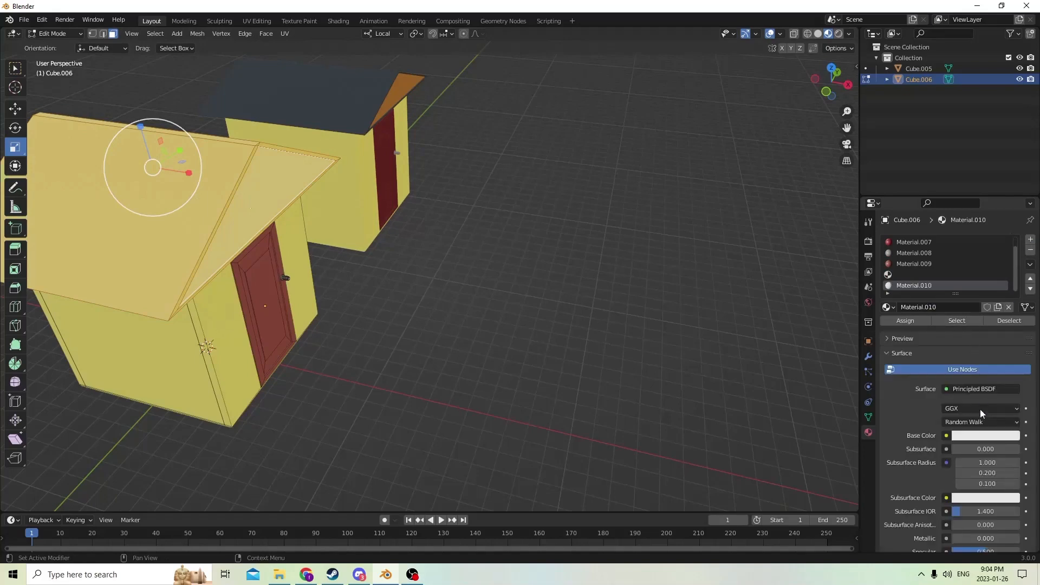
pyautogui.click(983, 437)
pyautogui.moveTo(1011, 287); pyautogui.dragTo(1011, 352)
pyautogui.click(904, 321)
# Select only the front gable face above the window opening and assign it a new material with a dark reddish-brown base color.
pyautogui.moveTo(681, 309); pyautogui.dragTo(564, 255, button='middle')
pyautogui.press('l')
pyautogui.moveTo(239, 139); pyautogui.dragTo(416, 141, button='middle')
pyautogui.hotkey('ctrl', 'z')
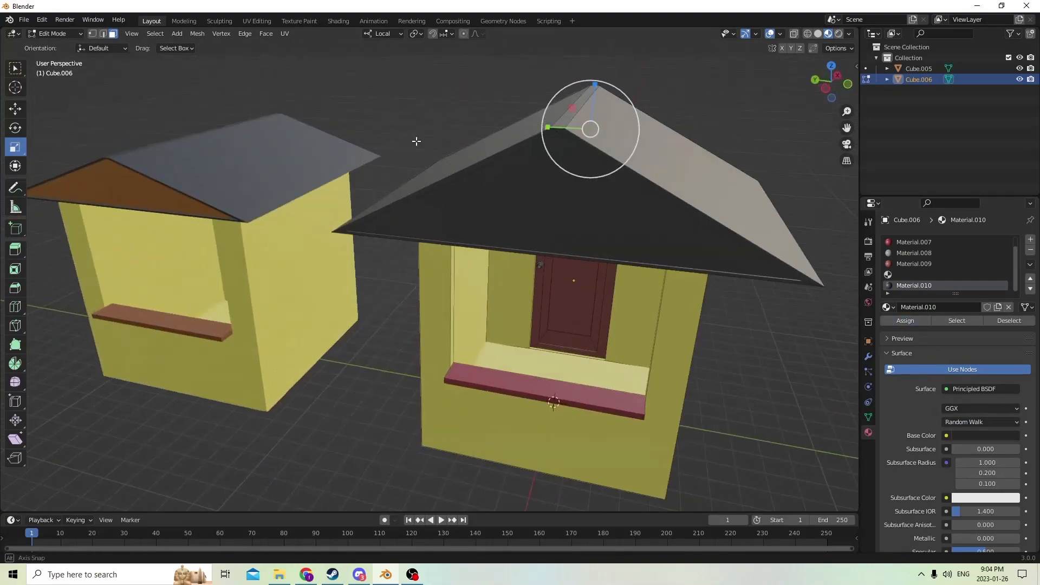
pyautogui.click(523, 183)
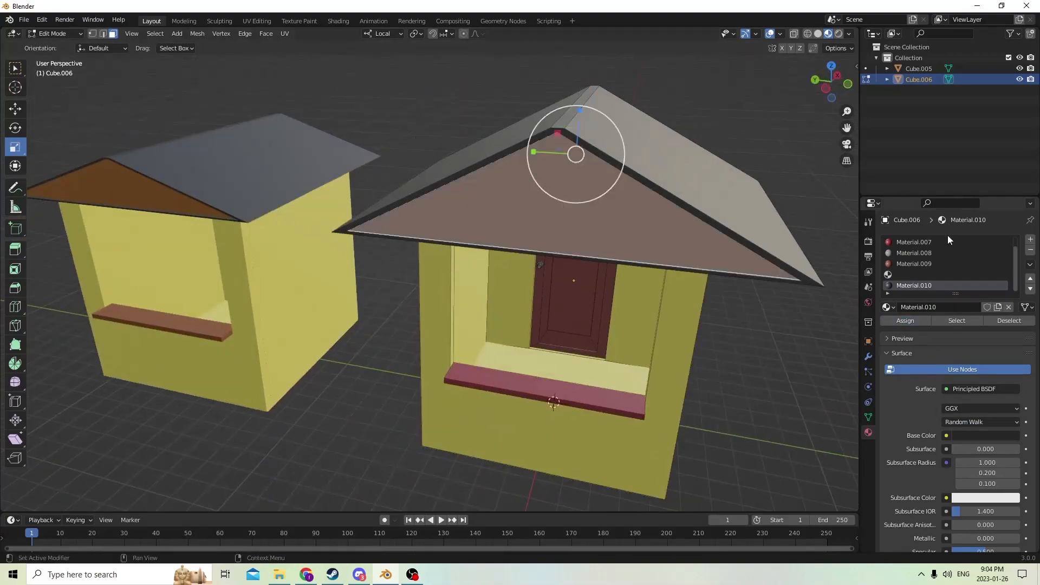
pyautogui.click(1031, 241)
pyautogui.click(933, 308)
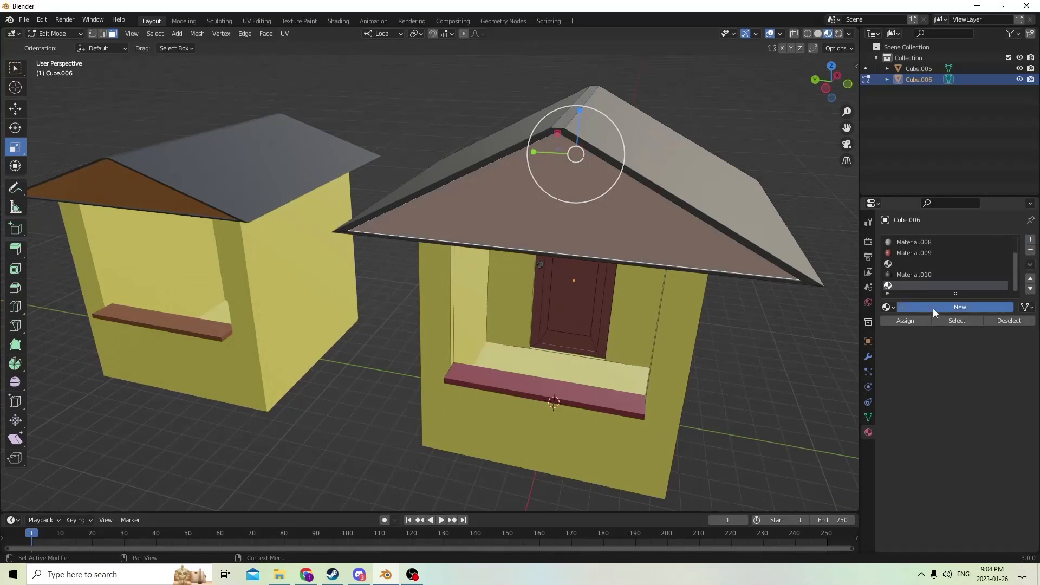
pyautogui.click(985, 436)
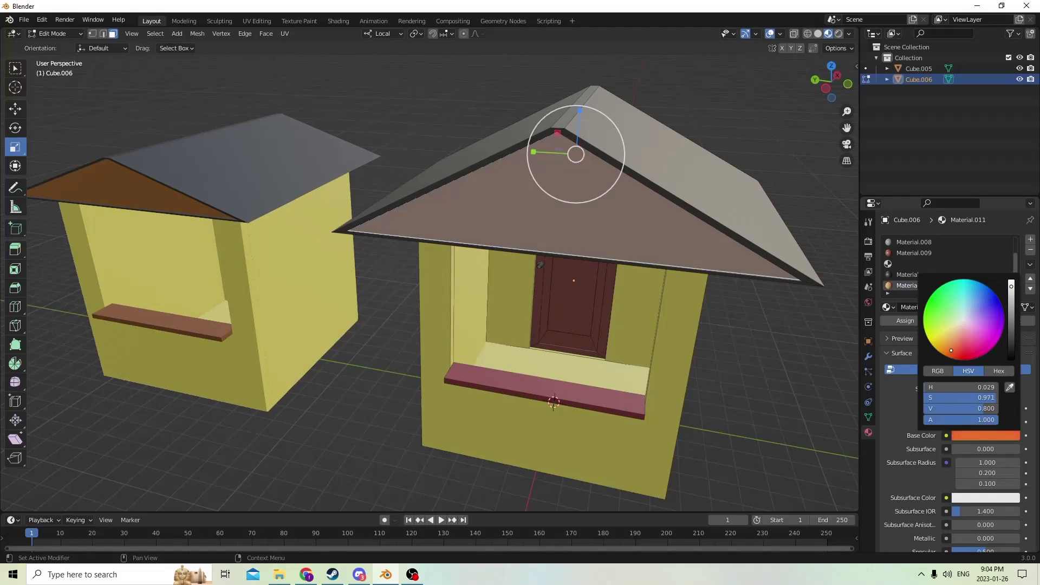
pyautogui.moveTo(1014, 293); pyautogui.dragTo(1012, 321)
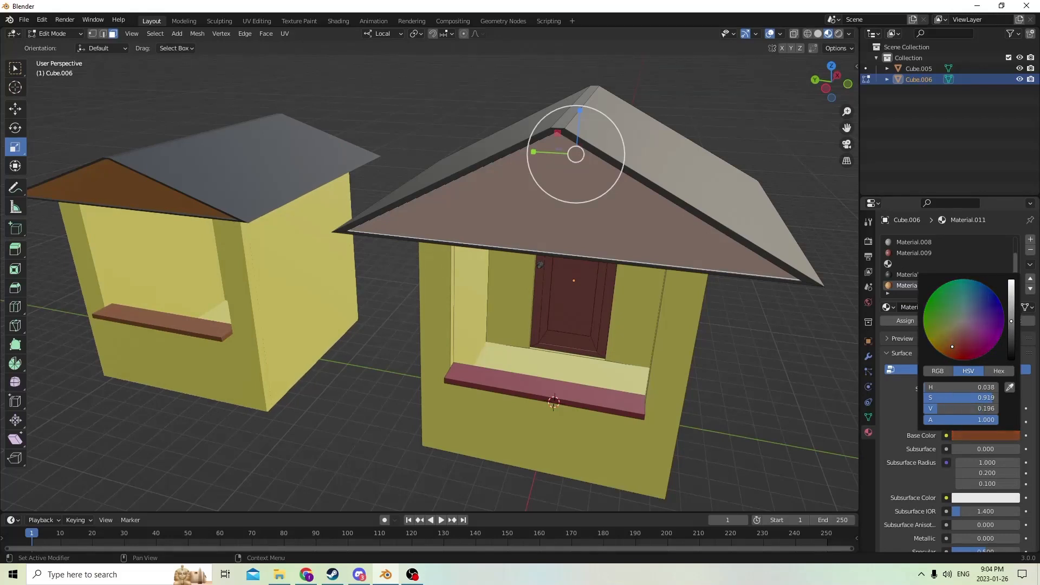
# Select the roof's underside face, create a light blue material in the empty slot and assign it to that face.
pyautogui.moveTo(828, 342); pyautogui.dragTo(688, 220, button='middle')
pyautogui.click(551, 76)
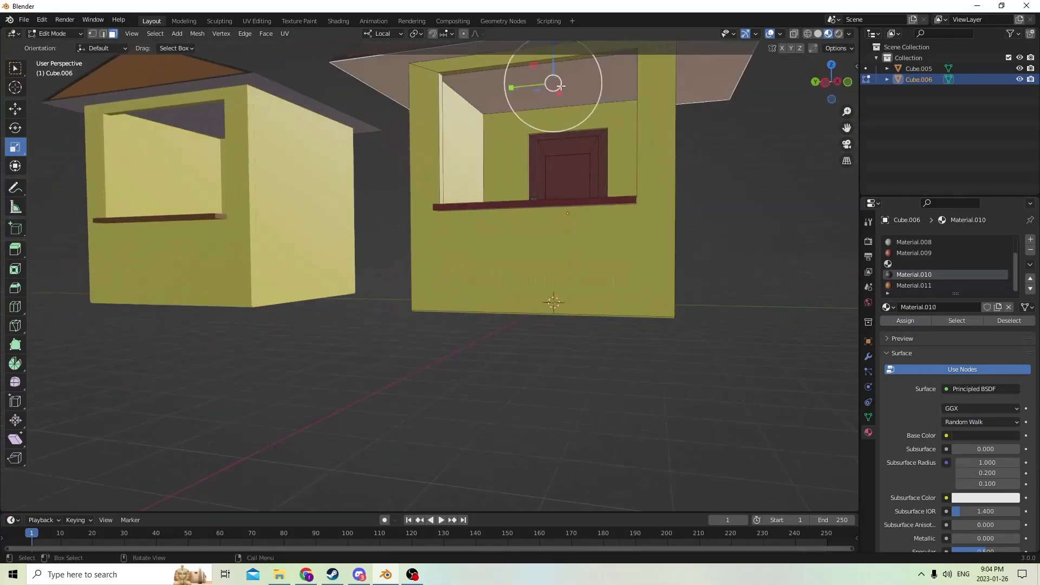
pyautogui.moveTo(551, 77); pyautogui.dragTo(727, 88, button='middle')
pyautogui.click(896, 263)
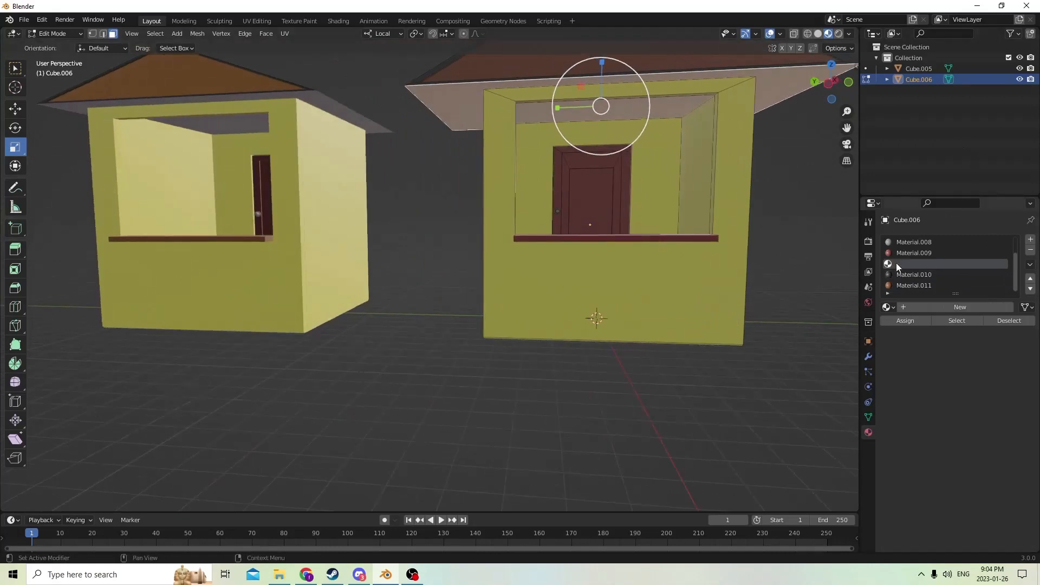
pyautogui.click(942, 310)
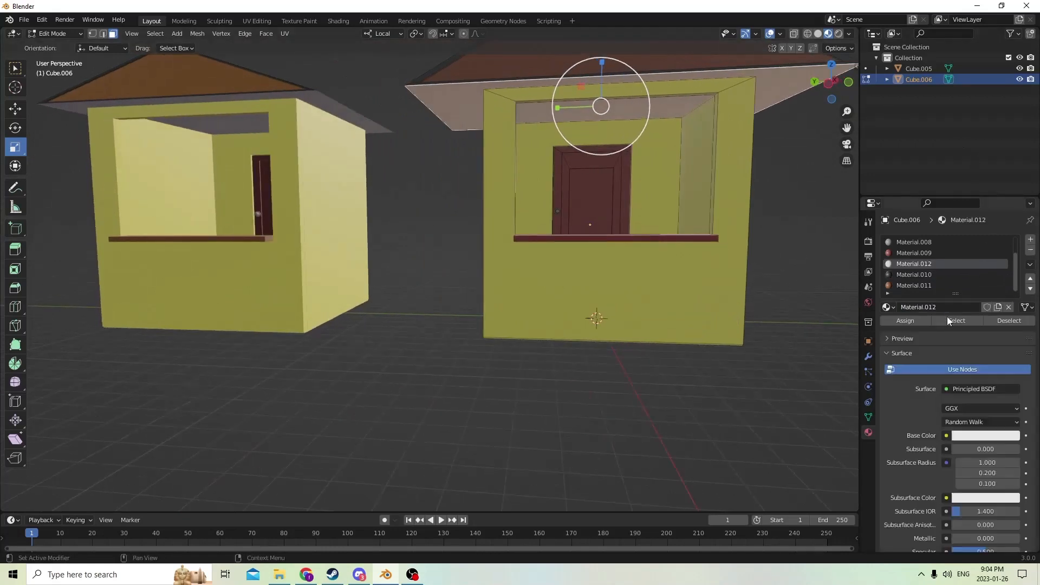
pyautogui.click(964, 437)
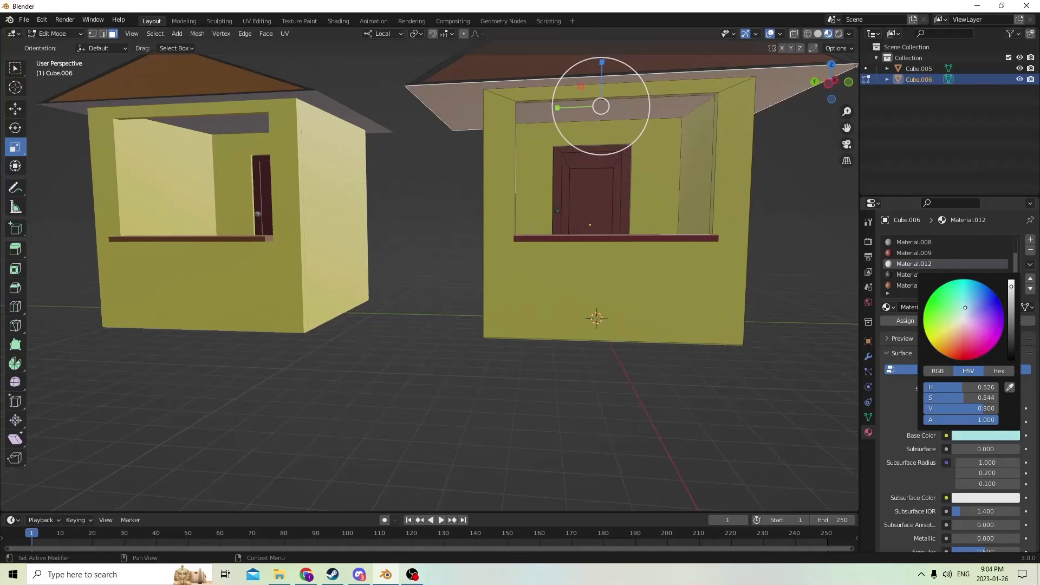
pyautogui.moveTo(966, 307); pyautogui.dragTo(967, 307)
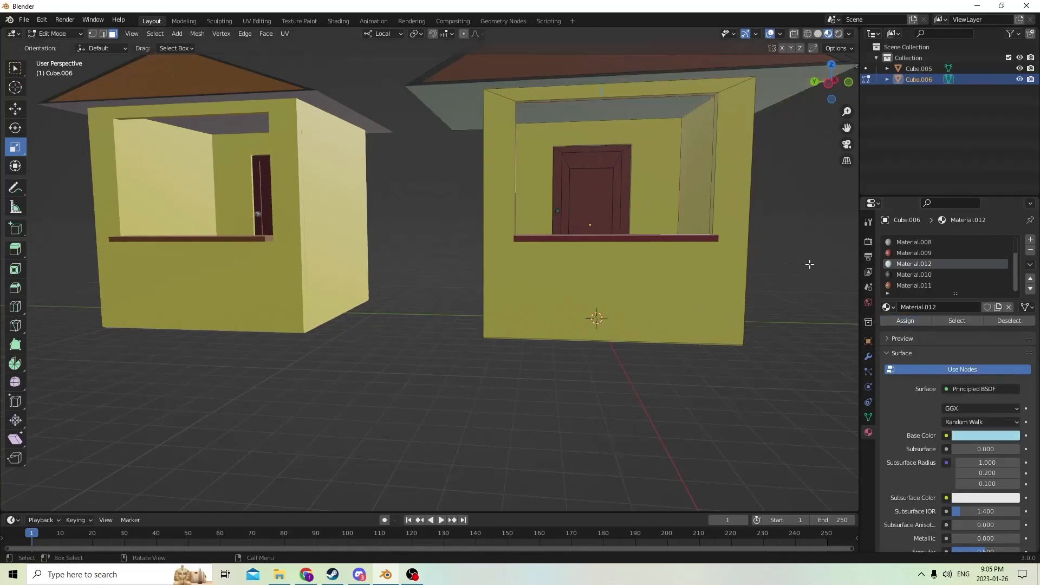
# Leave Edit Mode on the steeper-roofed house and inspect both colored houses side by side.
pyautogui.scroll(-4, 808, 263)
pyautogui.moveTo(722, 244); pyautogui.dragTo(757, 246, button='middle')
pyautogui.scroll(5, 764, 245)
pyautogui.scroll(-2, 705, 235)
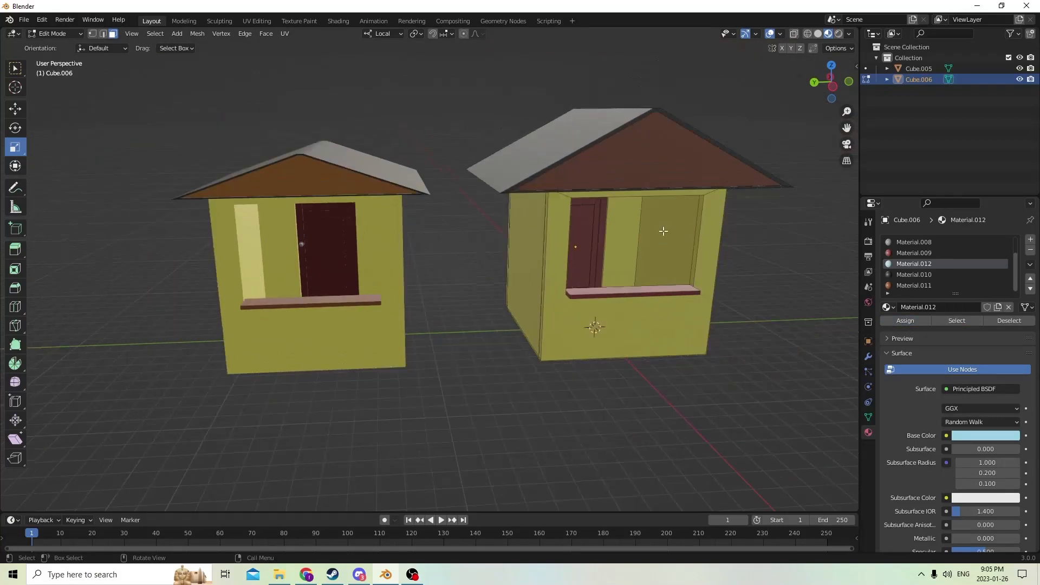
pyautogui.press('Tab')
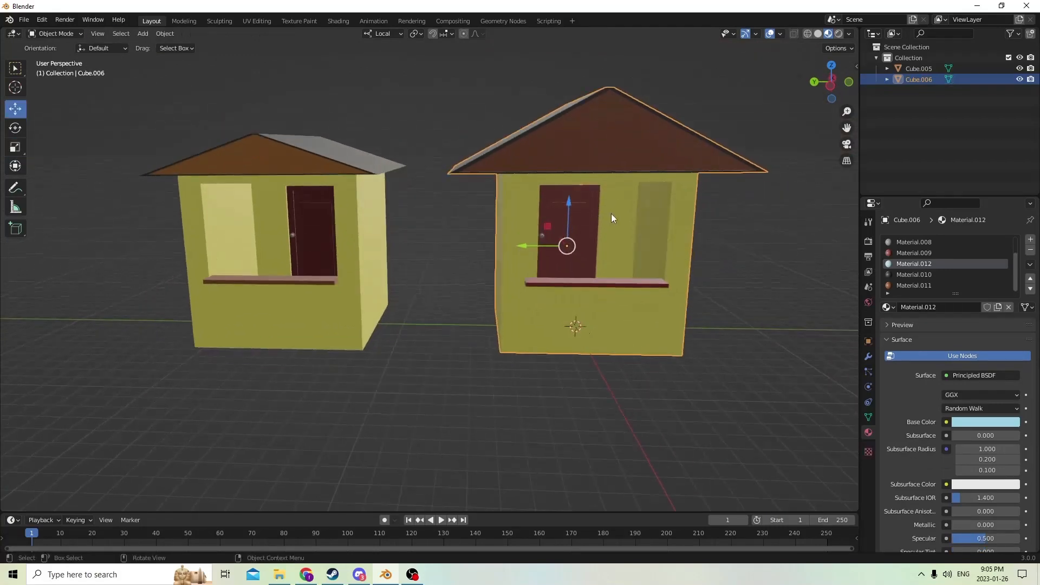
pyautogui.scroll(2, 611, 217)
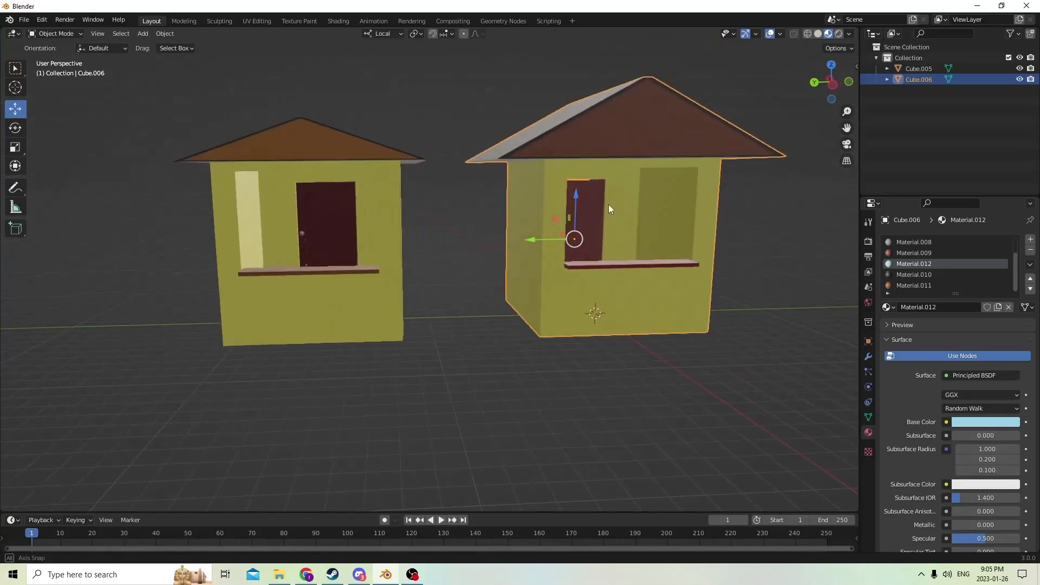
pyautogui.scroll(3, 621, 217)
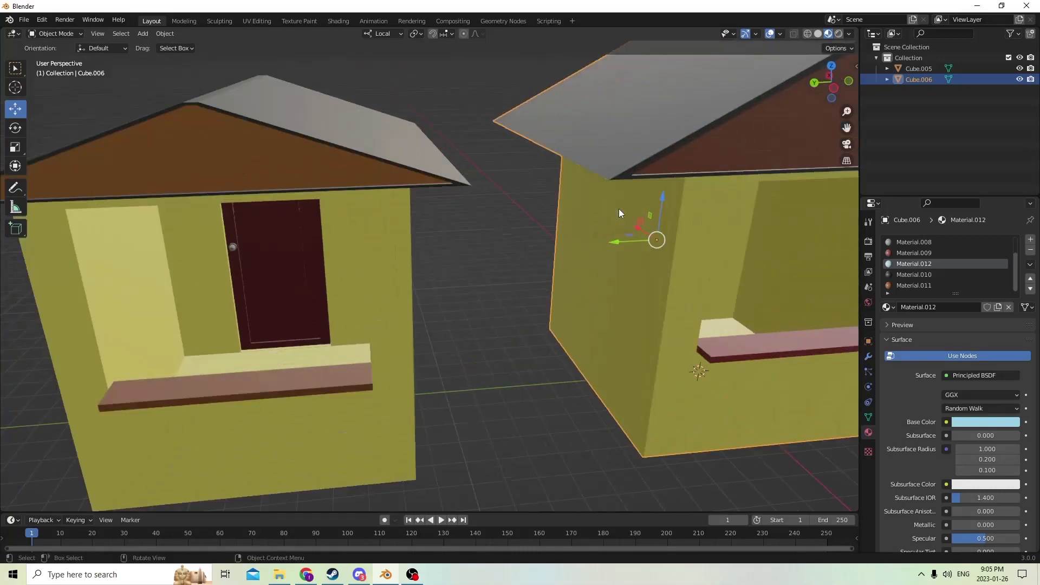
pyautogui.scroll(-4, 563, 195)
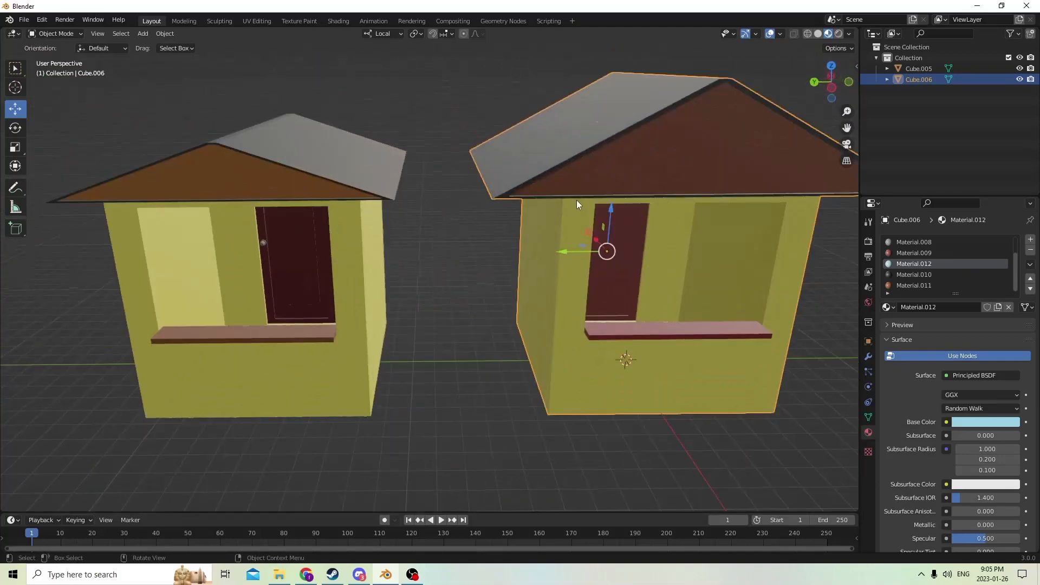
pyautogui.scroll(3, 554, 197)
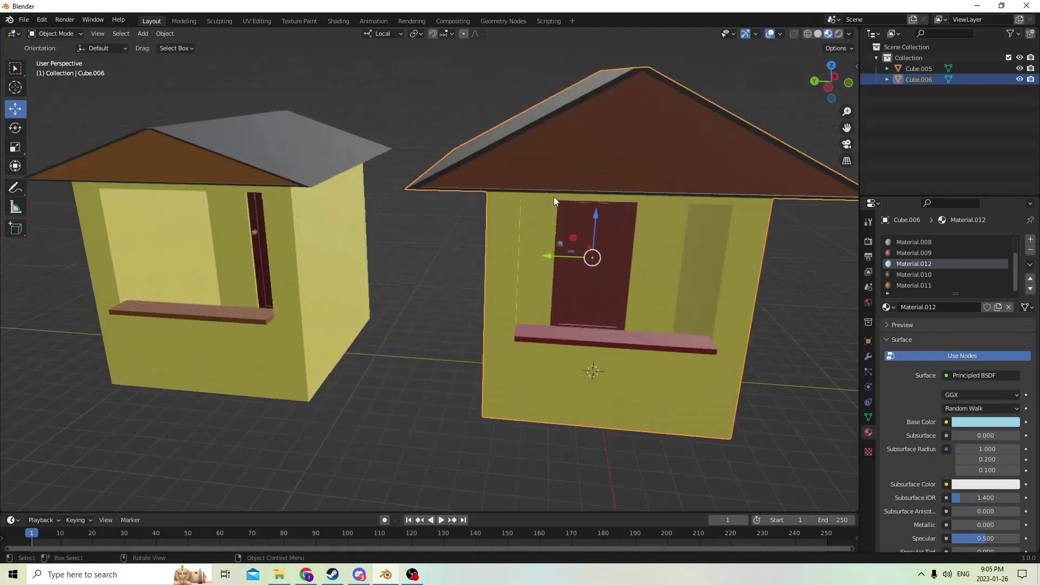
pyautogui.scroll(-2, 555, 196)
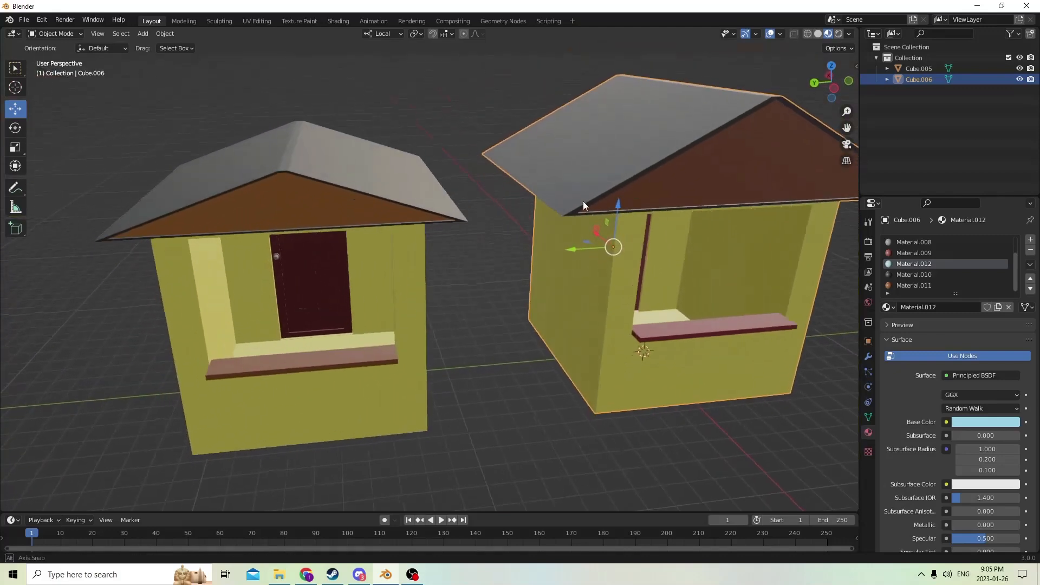